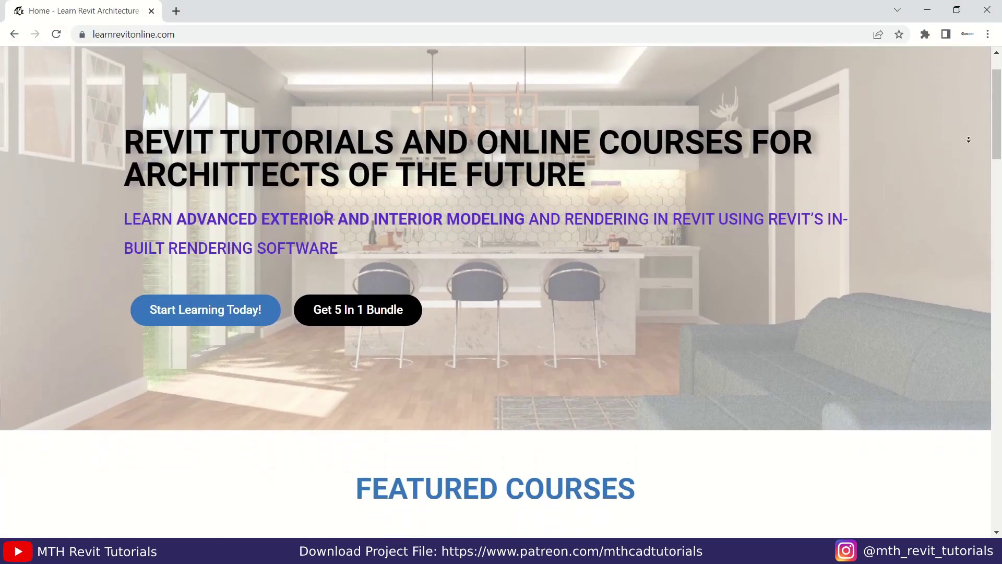
scroll(968, 139, down, 5)
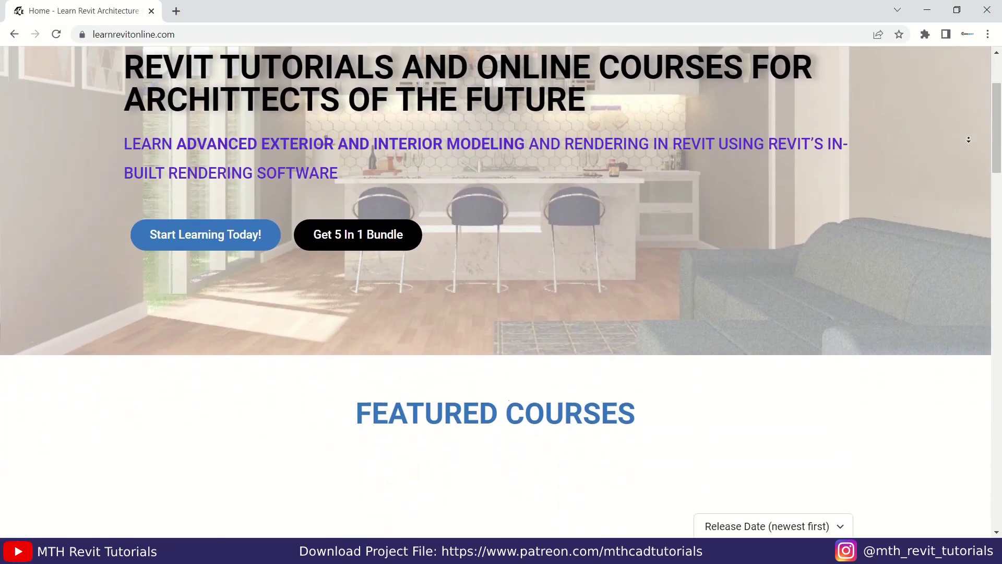
scroll(968, 139, down, 6)
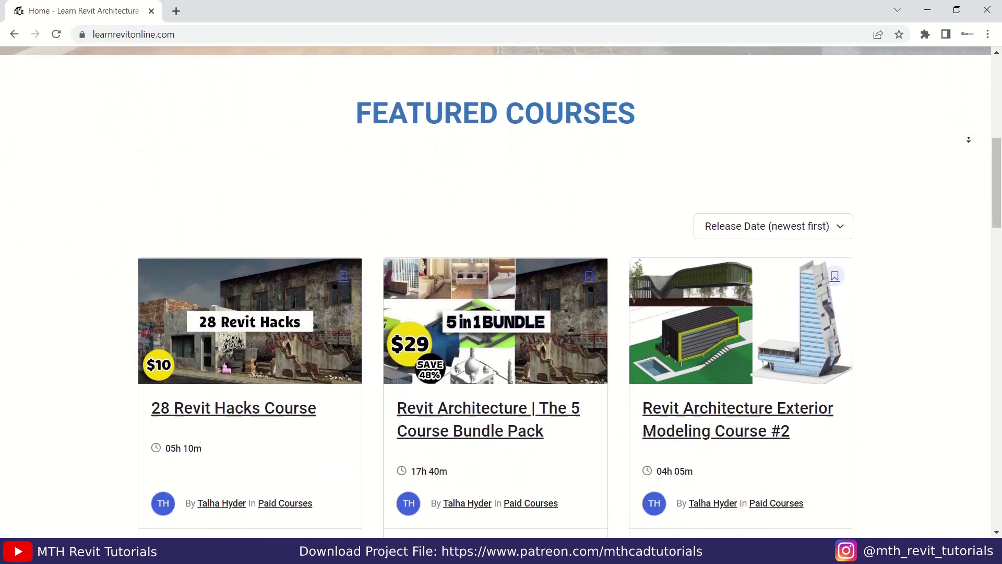
scroll(968, 139, down, 6)
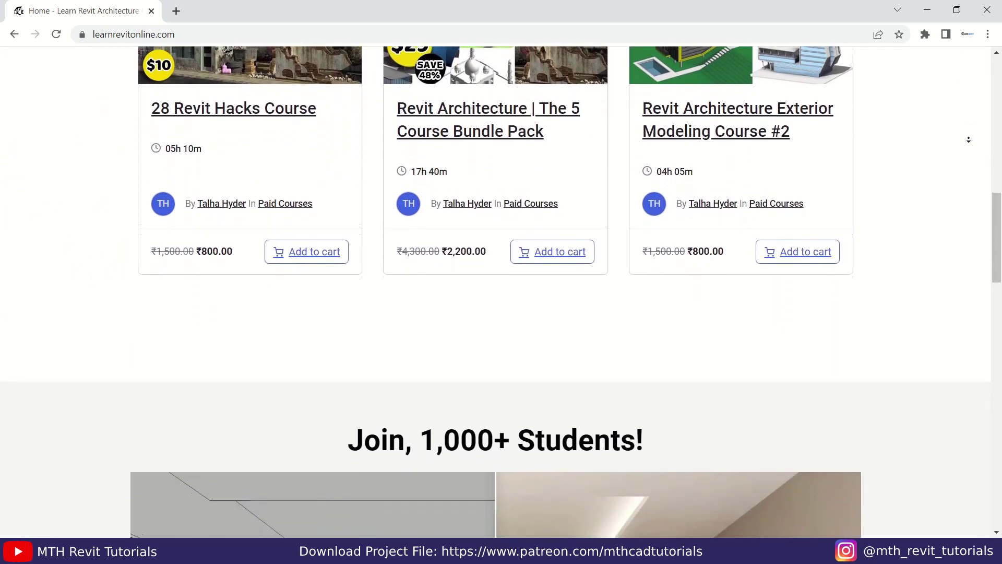
scroll(968, 139, down, 4)
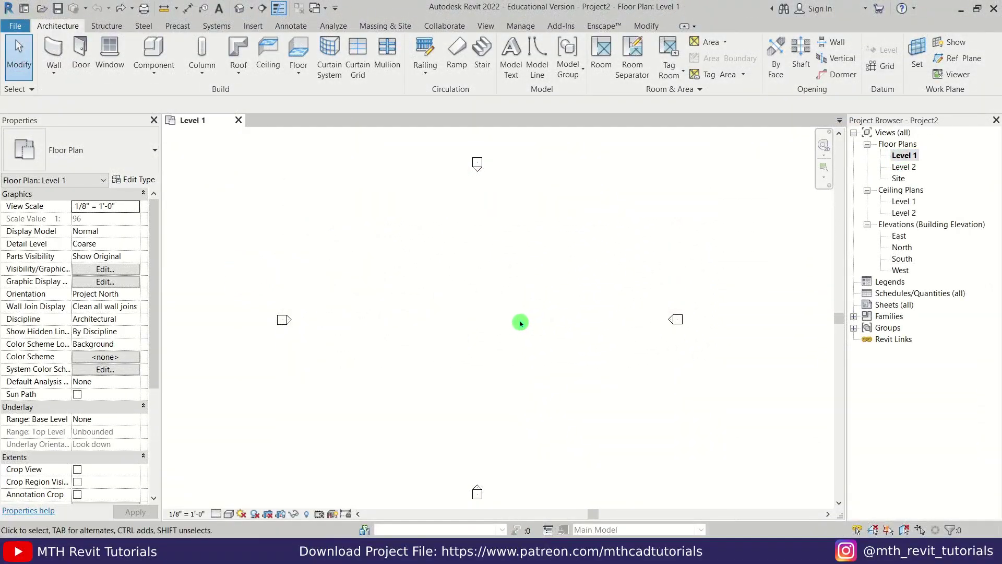
Open the South elevation view to work on the project levels
scroll(482, 326, up, 3)
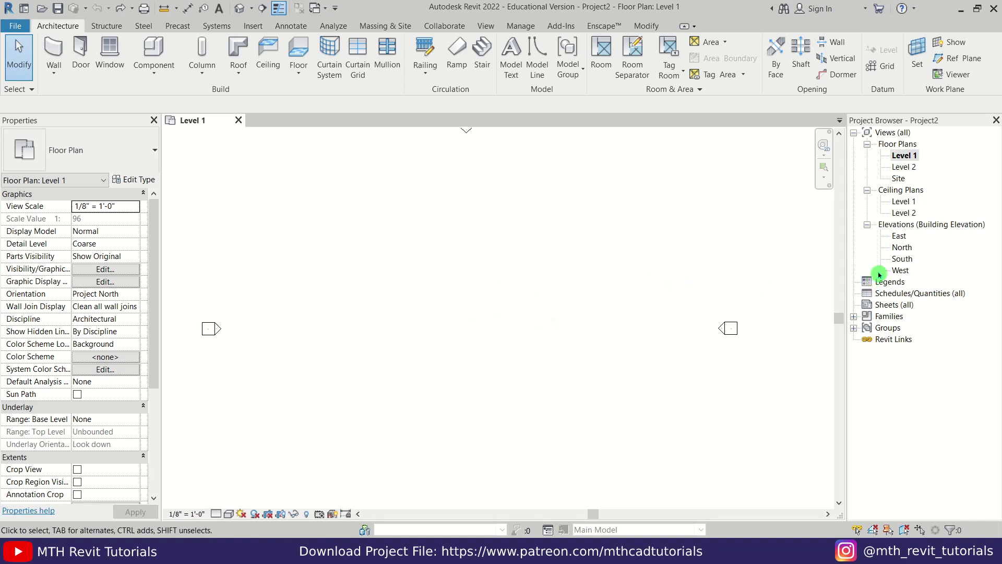
double_click(901, 259)
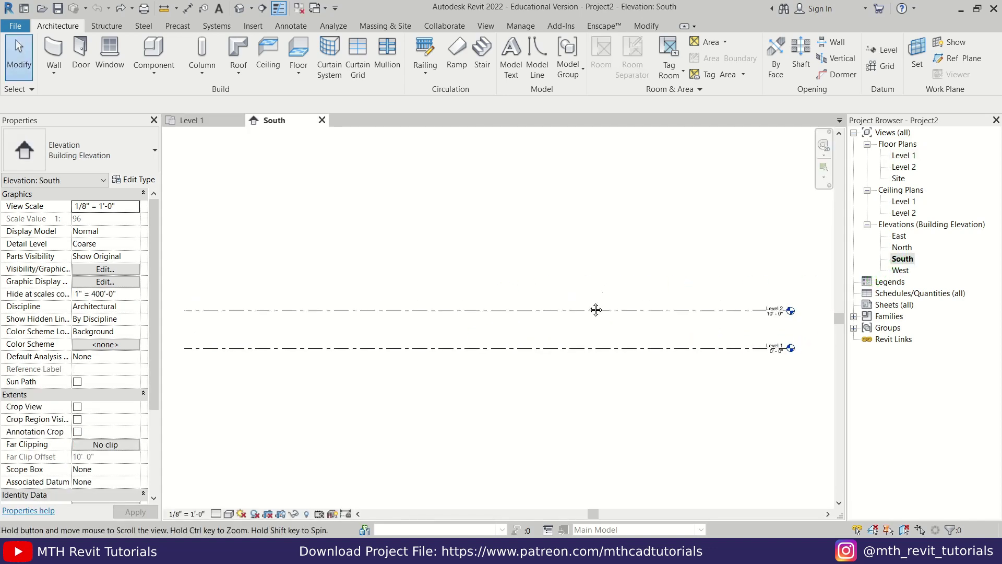
middle_drag(595, 310, 580, 335)
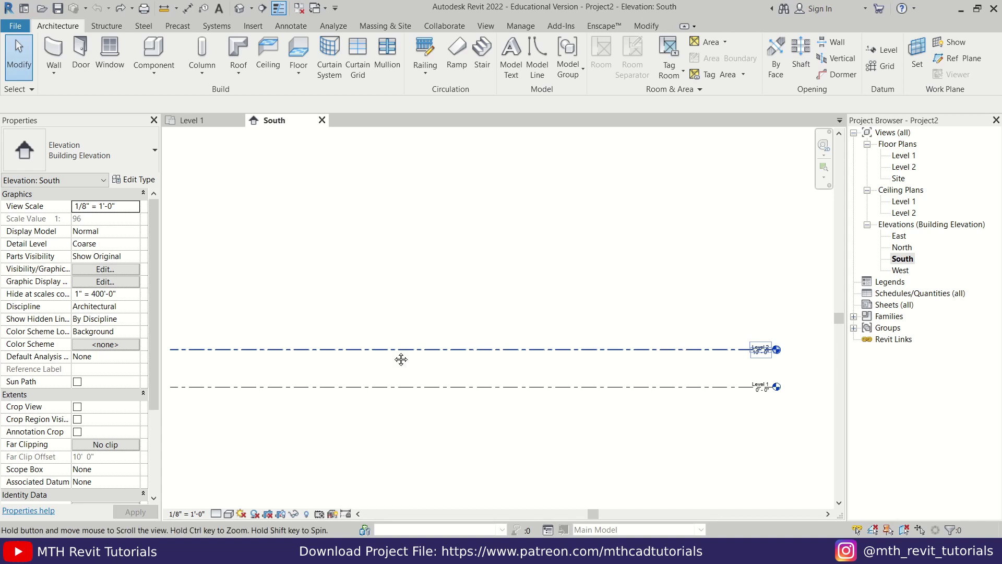
middle_drag(400, 358, 392, 395)
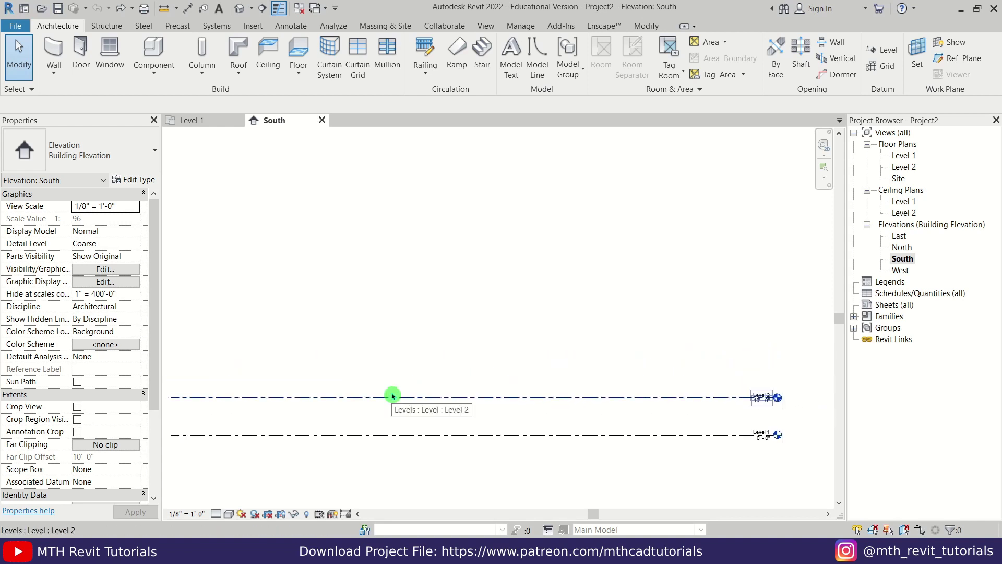
Array Level 2 upward using the distance between Level 1 and Level 2, with an array count of 6
click(424, 400)
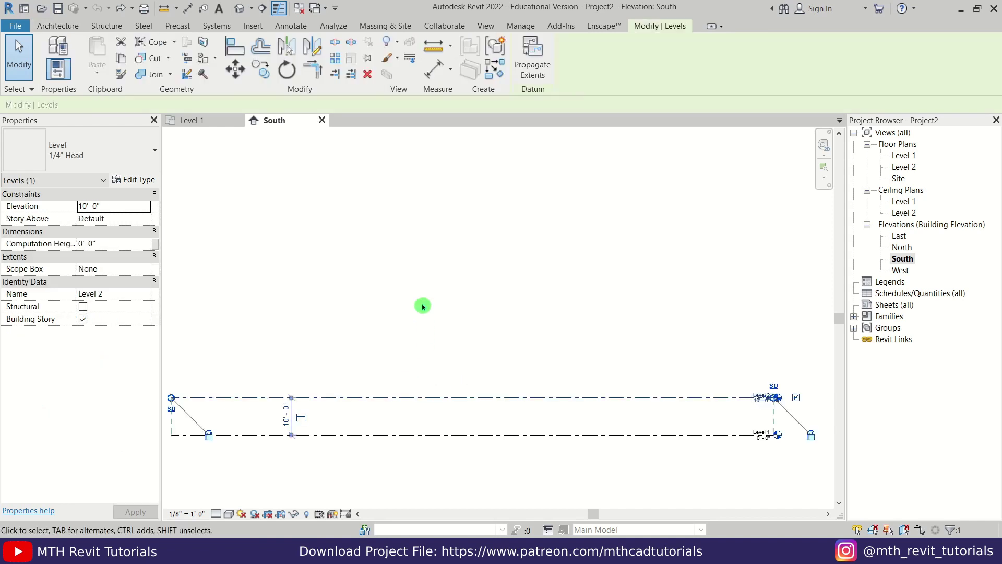
click(335, 64)
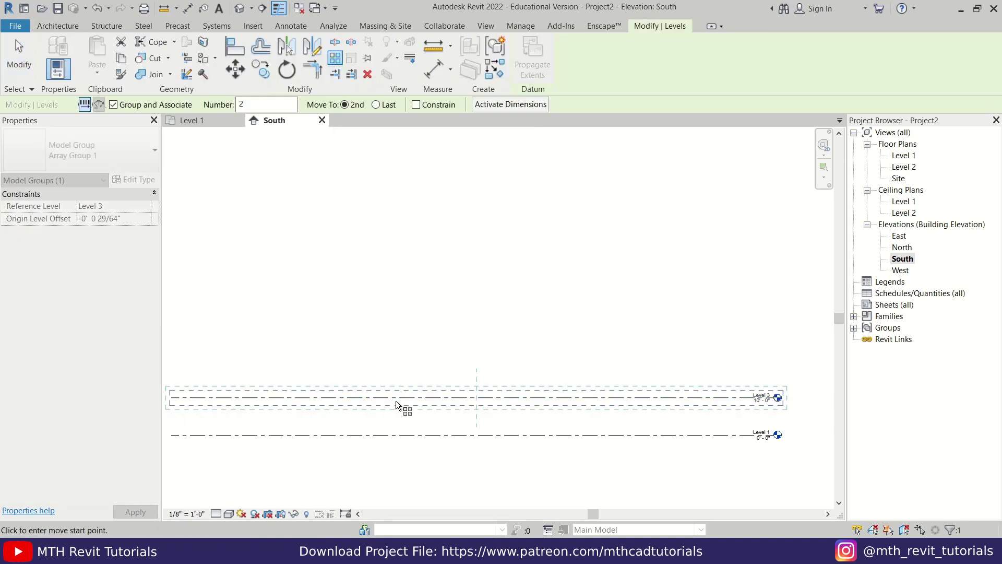
click(405, 435)
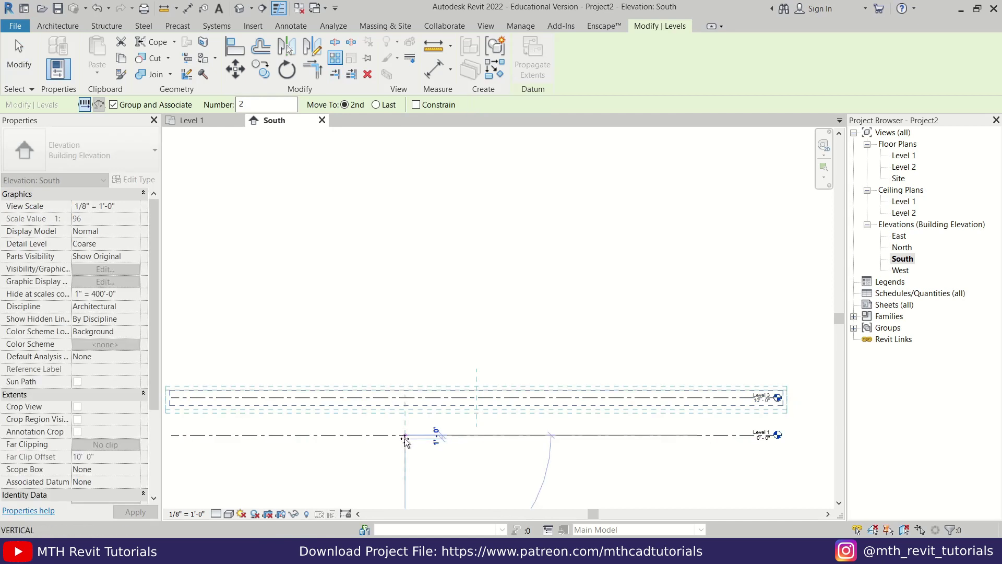
click(407, 399)
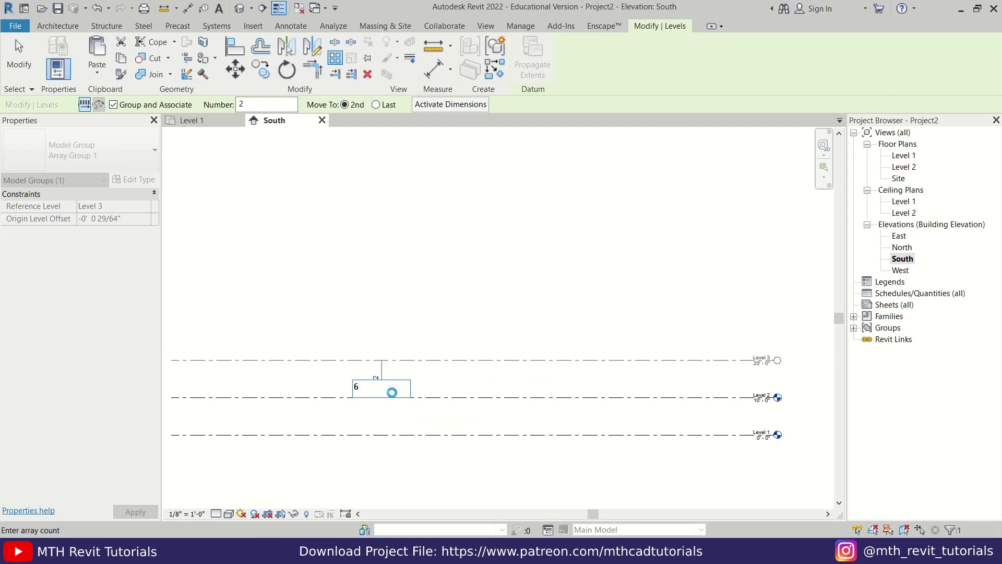
key(Return)
click(546, 243)
scroll(552, 239, up, 3)
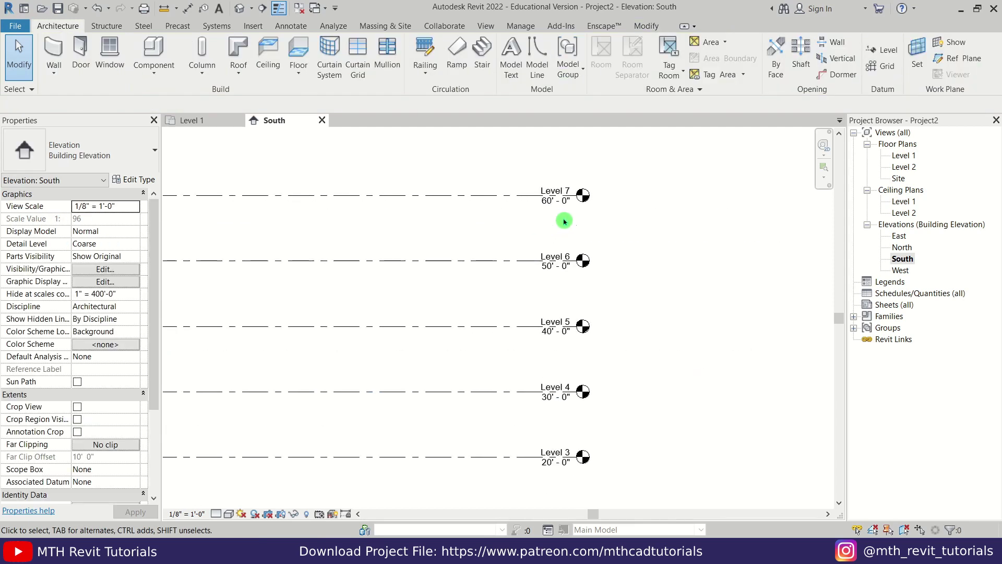
scroll(554, 292, up, 3)
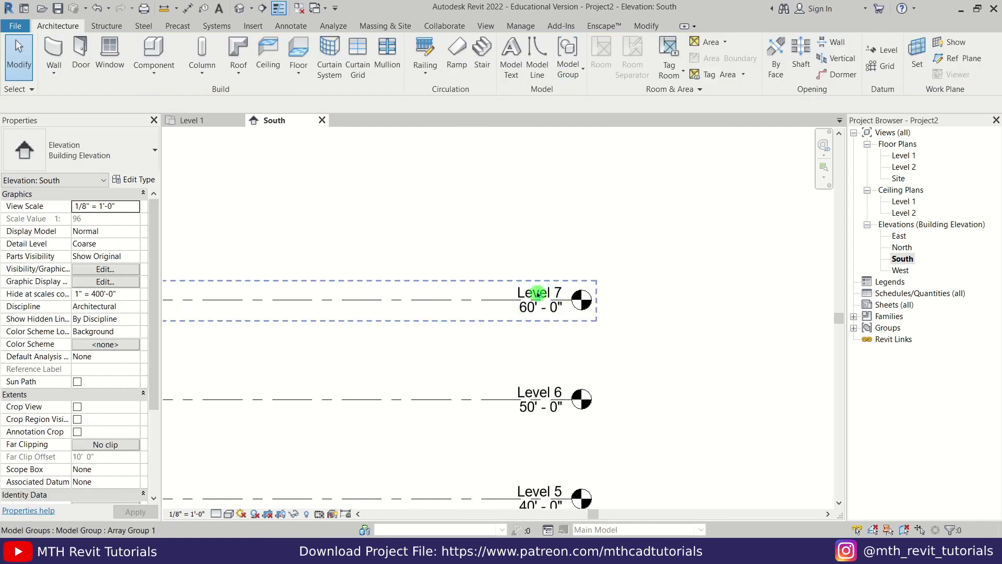
scroll(538, 294, down, 5)
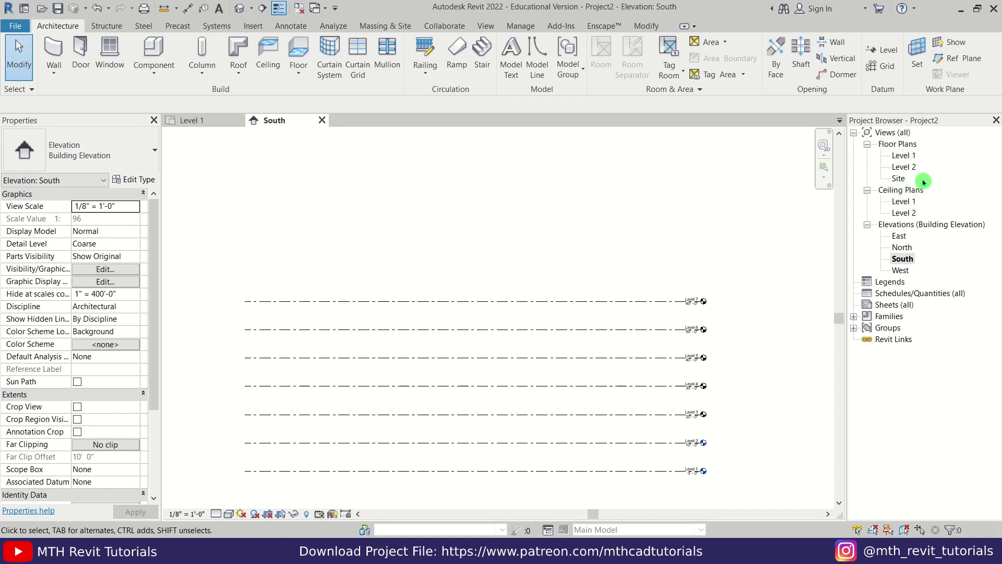
Create new floor plan views for Level 3 through Level 7
click(485, 25)
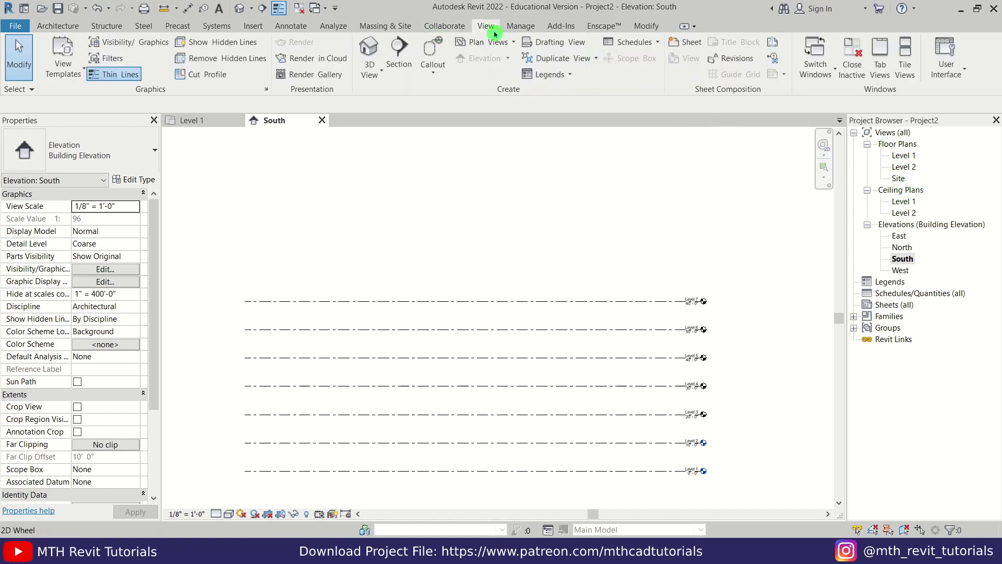
click(504, 46)
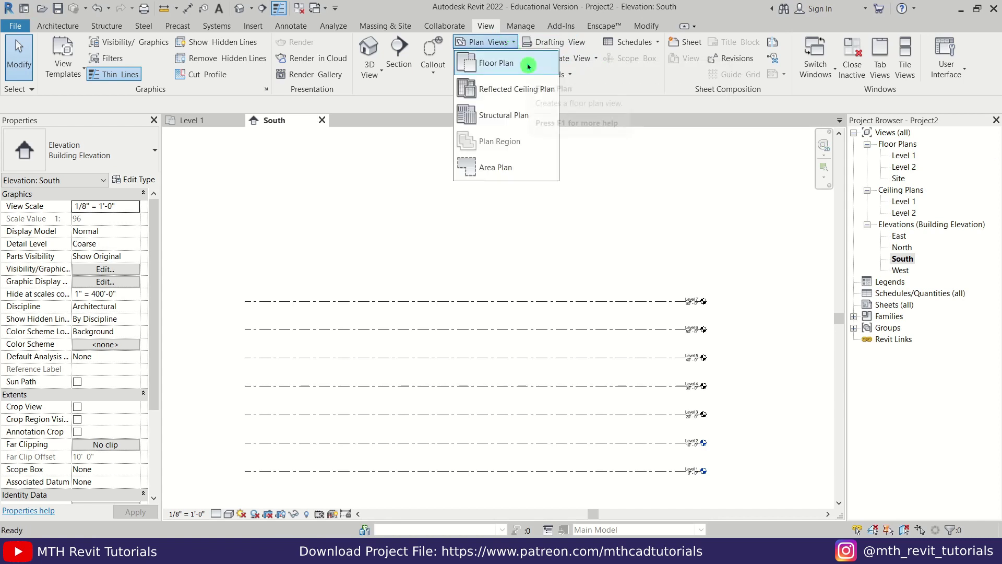
click(528, 64)
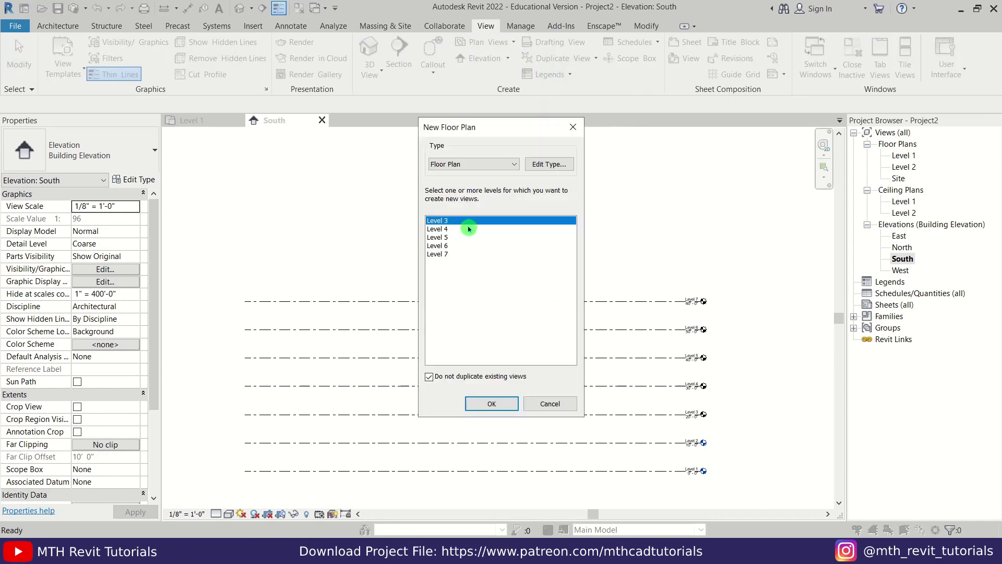
shift+click(445, 257)
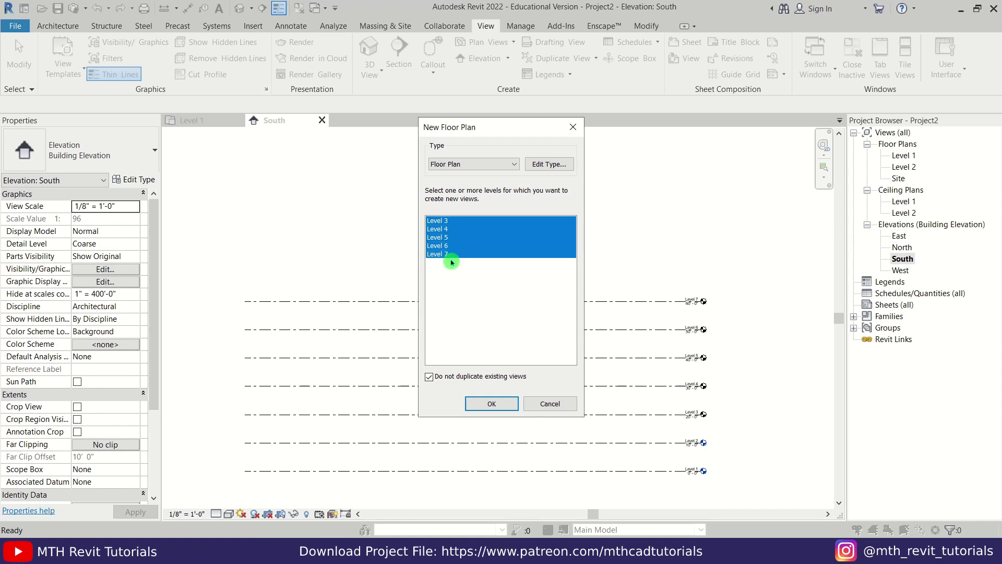
click(502, 405)
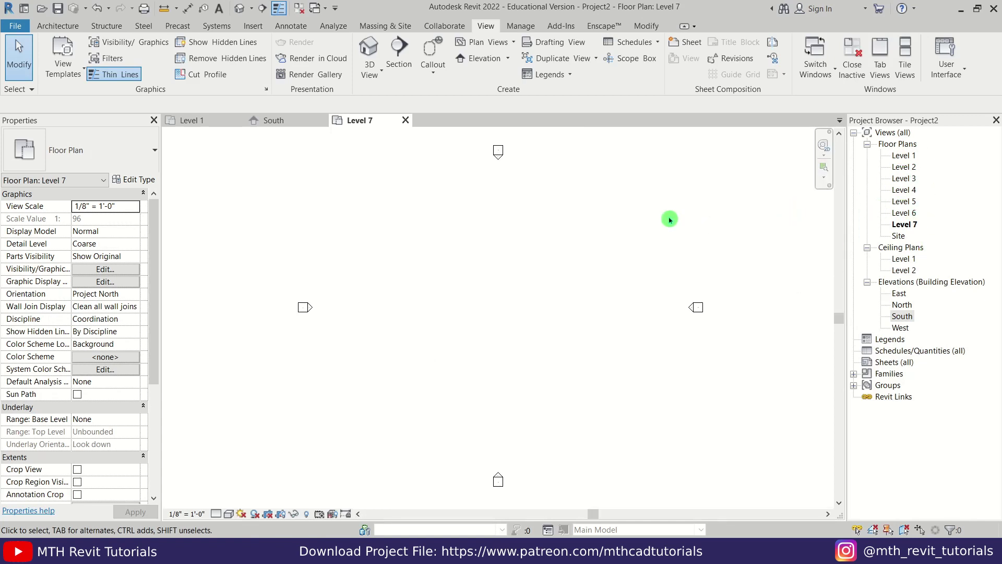
In the Level 1 floor plan, start a new wall using the Storefront curtain wall type
click(197, 121)
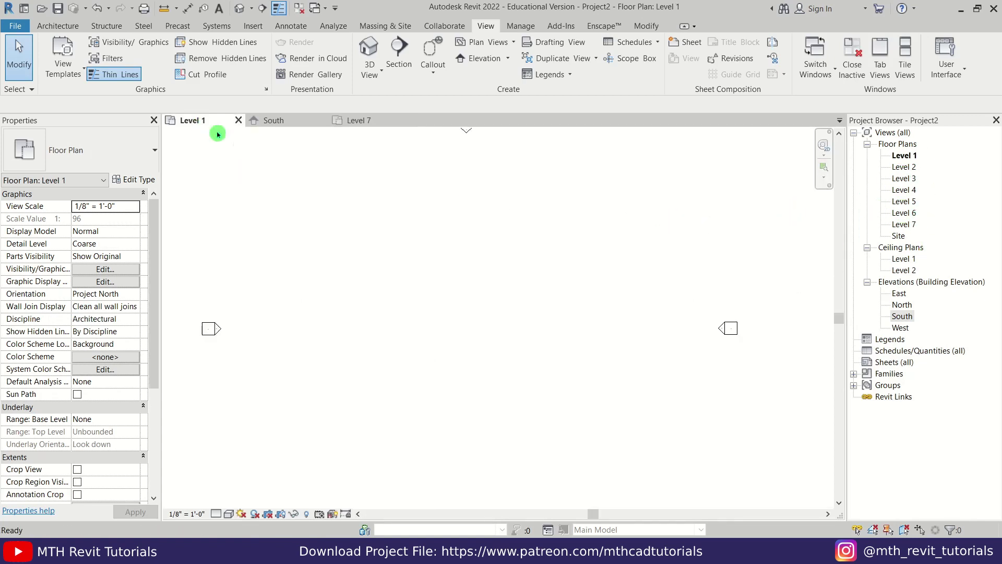
scroll(392, 218, down, 2)
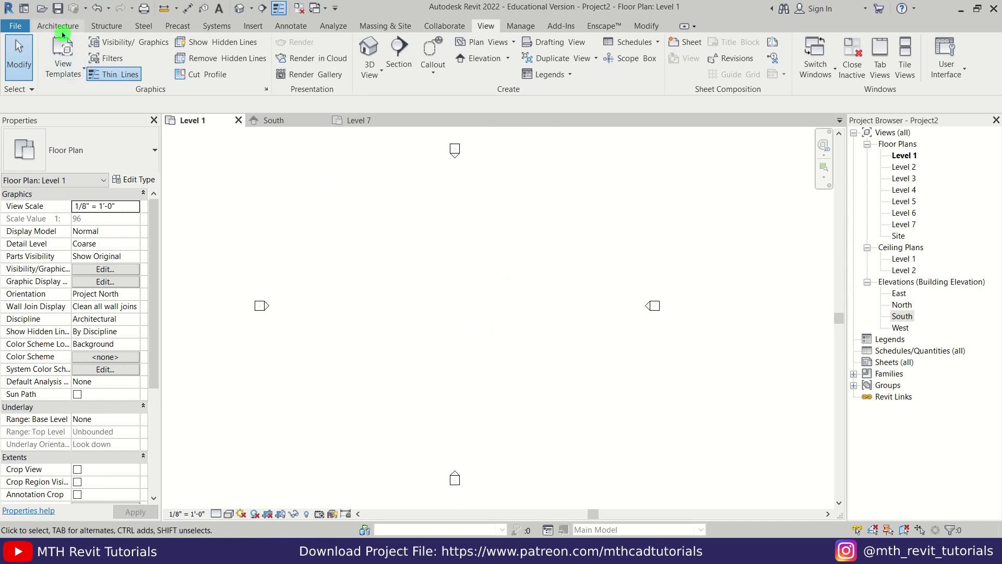
click(58, 26)
click(52, 51)
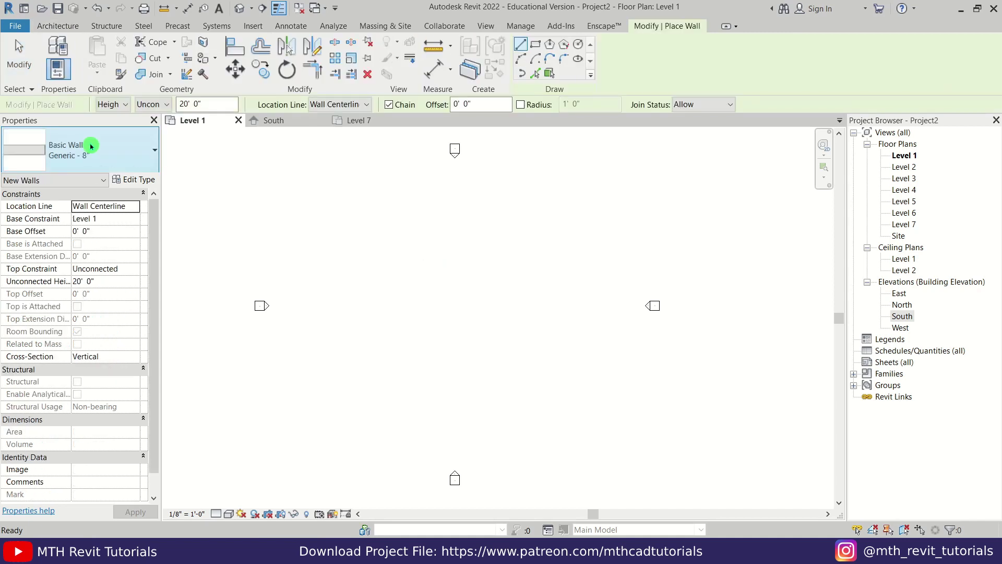
click(91, 146)
scroll(107, 240, down, 3)
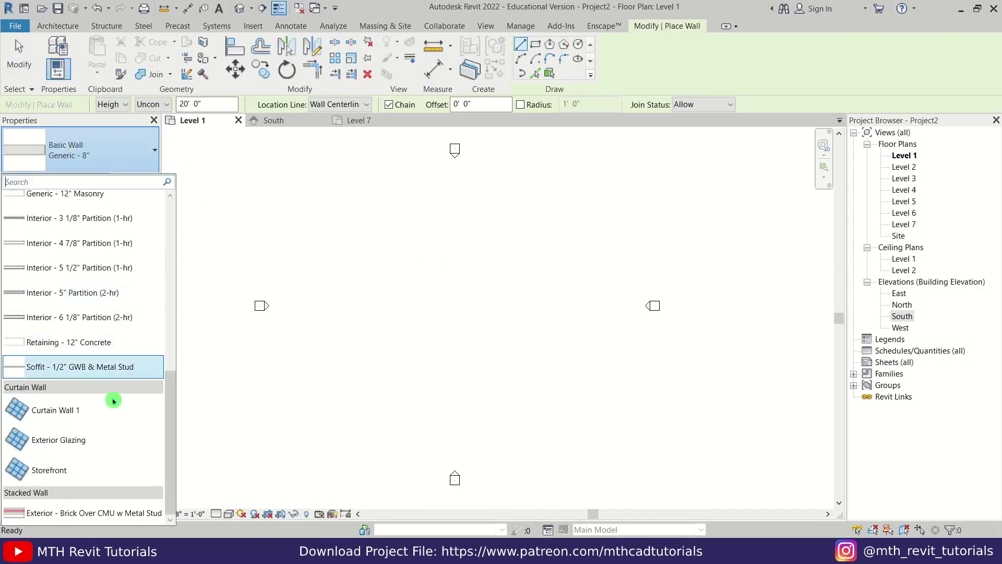
click(82, 473)
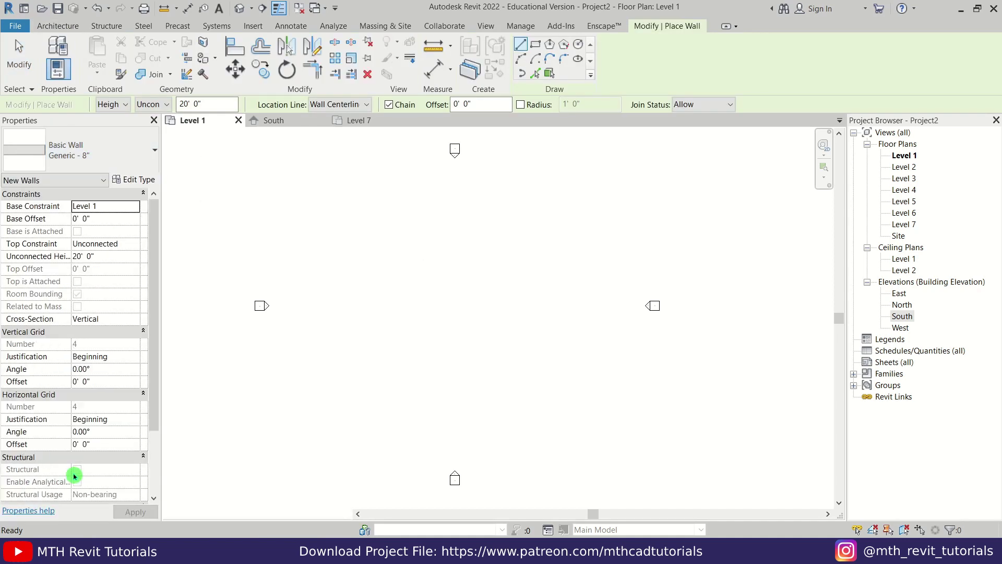
Duplicate the Storefront curtain wall type as Storefront 2
click(137, 181)
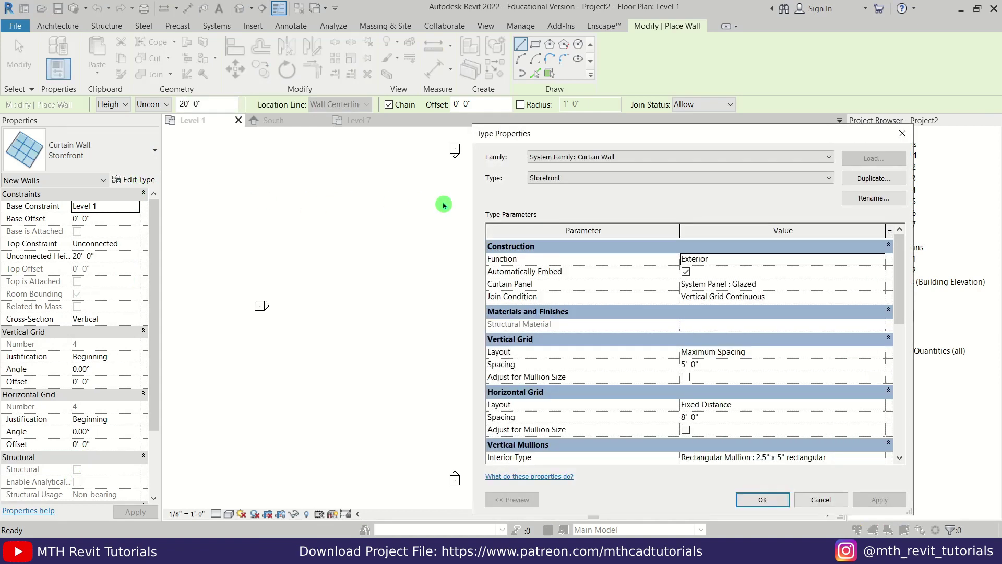
click(868, 178)
click(696, 348)
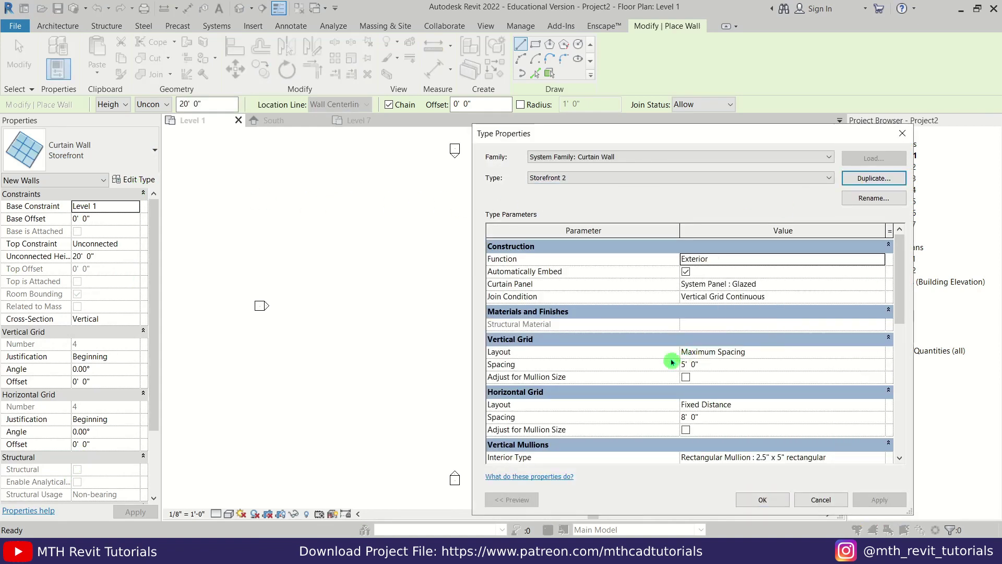
Set the horizontal grid layout of the Storefront 2 type to None and edit its vertical grid spacing
scroll(587, 369, down, 1)
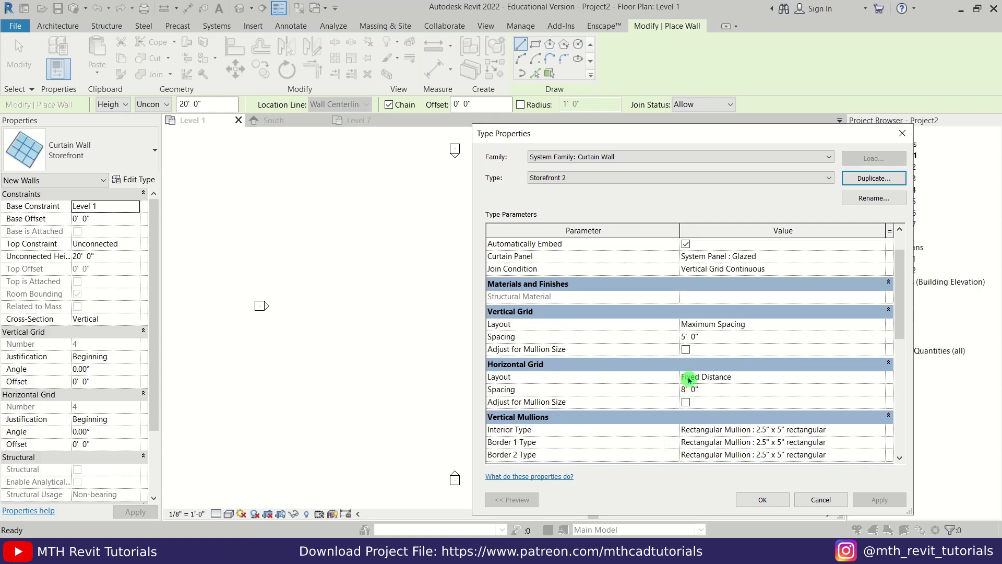
click(873, 377)
click(880, 377)
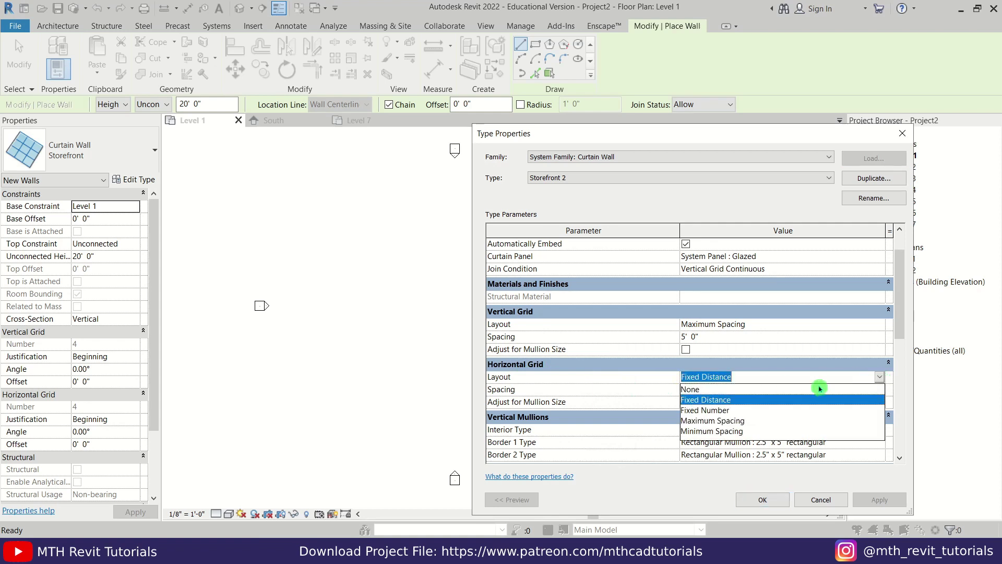
click(718, 389)
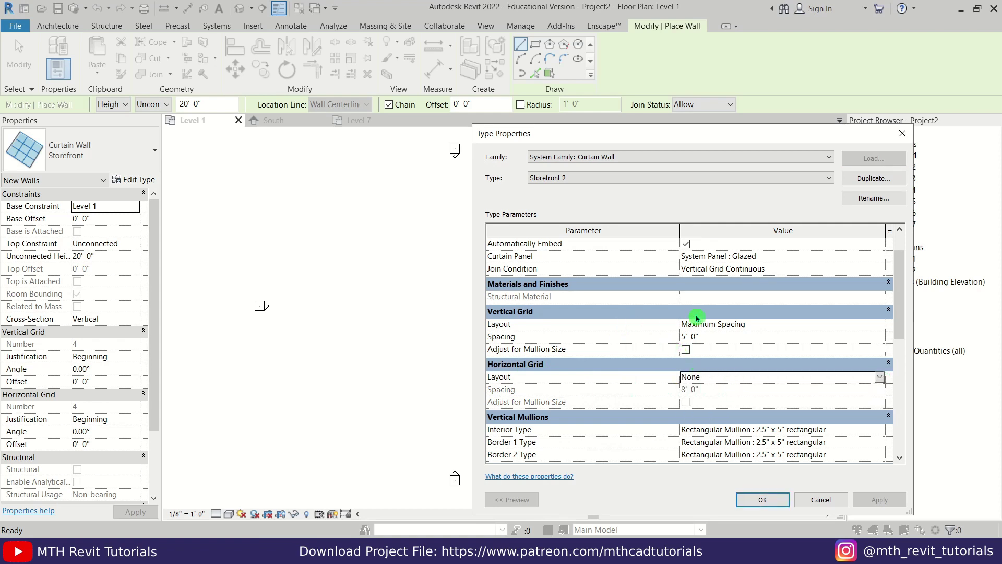
click(710, 339)
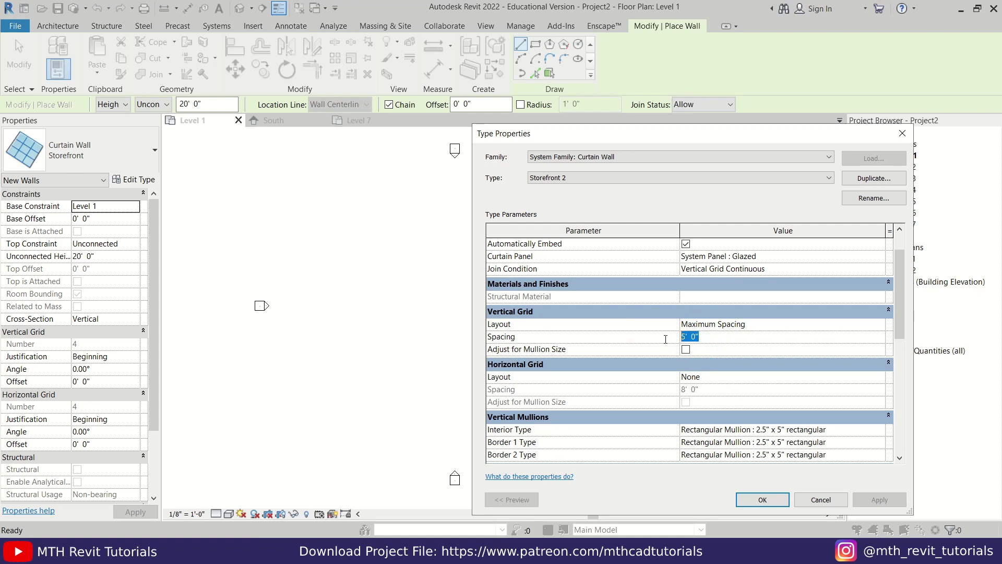
click(762, 499)
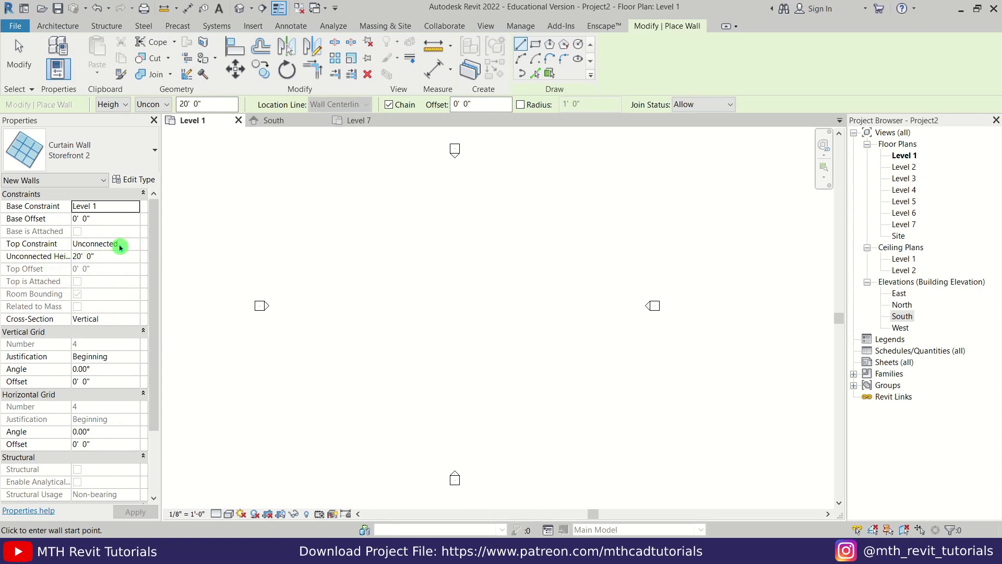
Draw a rectangle of Storefront 2 curtain walls on Level 1, about 49' long, with an unconnected height of 10'
click(122, 257)
key(BackSpace)
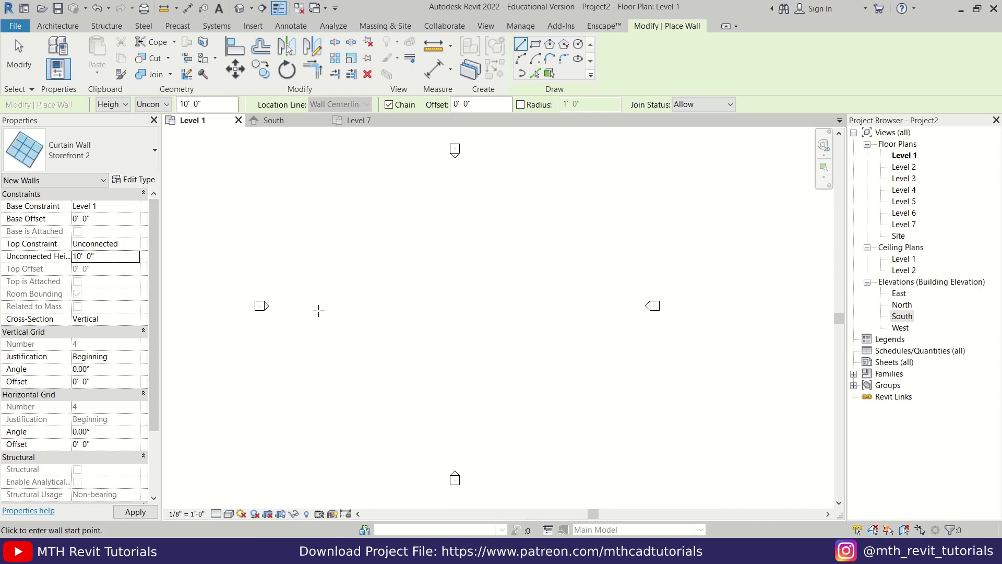
click(533, 47)
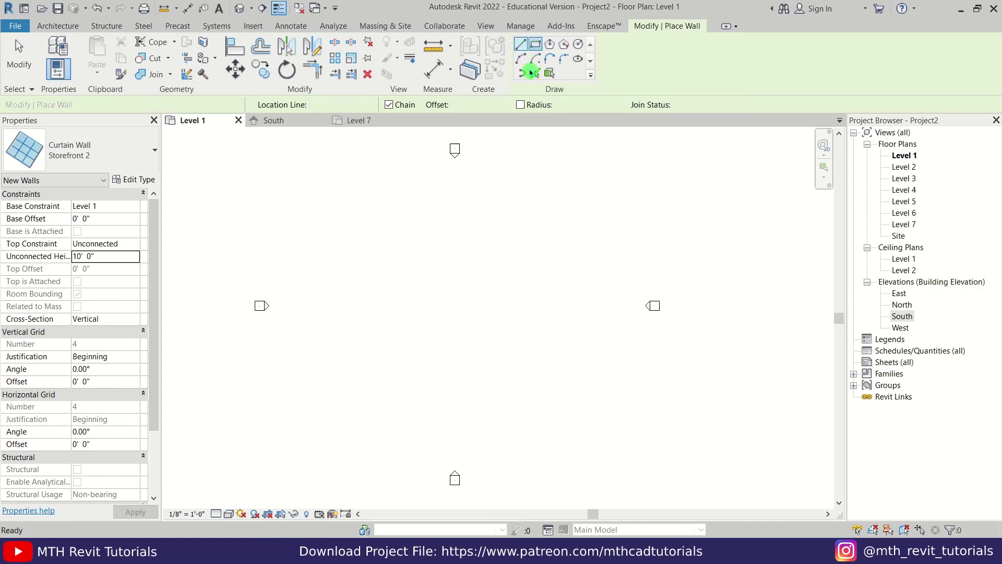
click(396, 269)
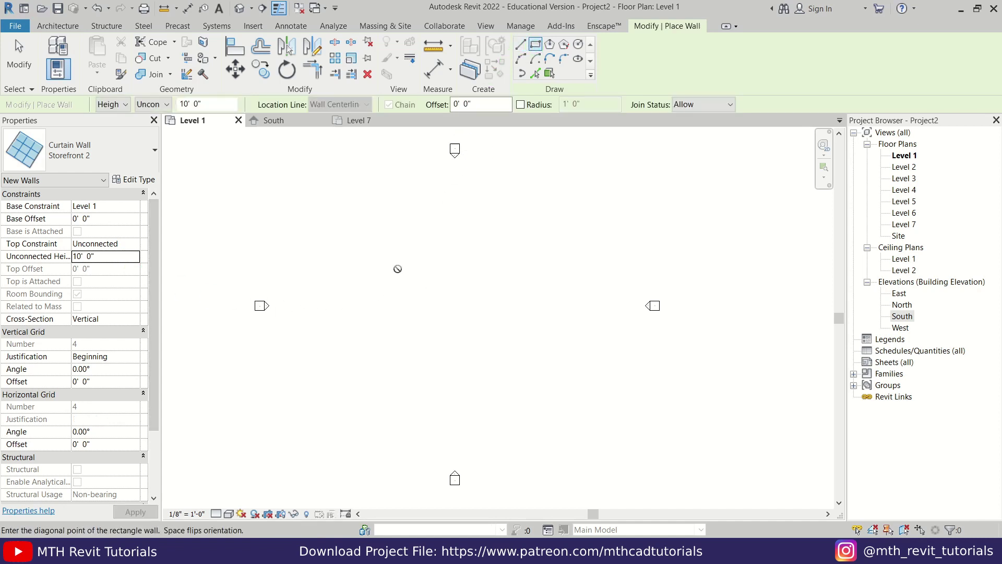
right_click(559, 260)
click(575, 268)
right_click(574, 267)
click(590, 274)
Set the spacing between the rectangle's two short walls to 65' by moving the west wall
scroll(504, 287, up, 2)
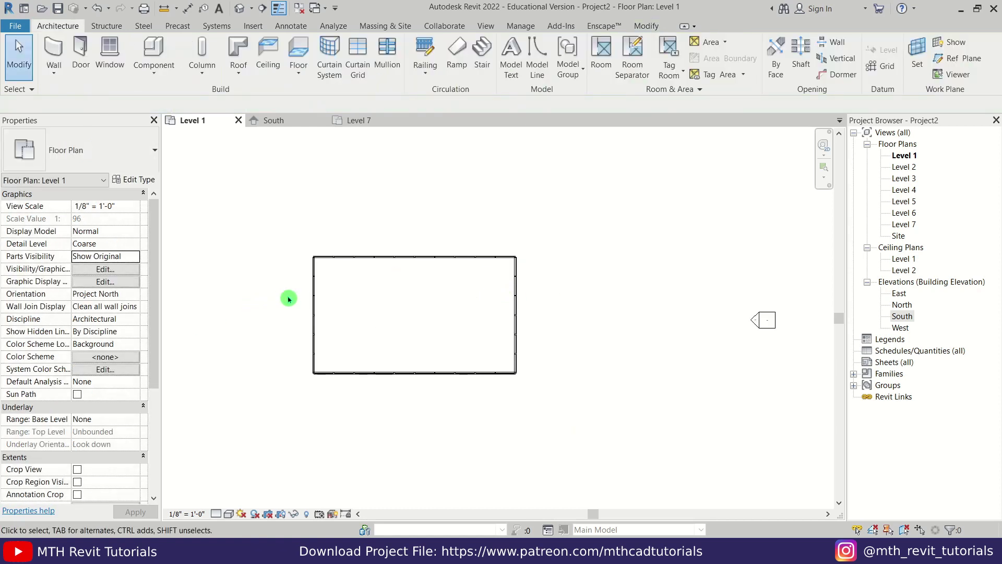
click(314, 293)
click(403, 198)
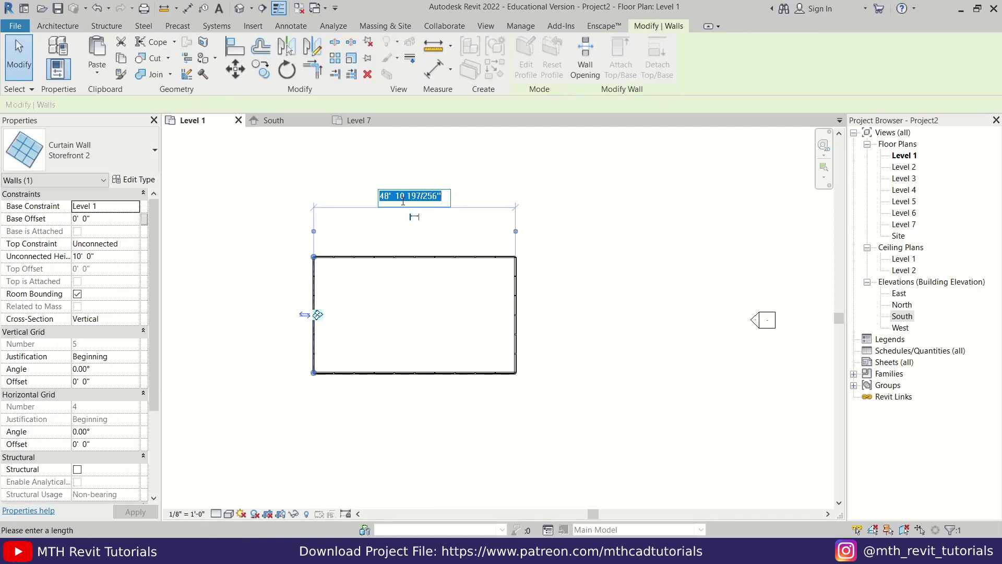
text(6)
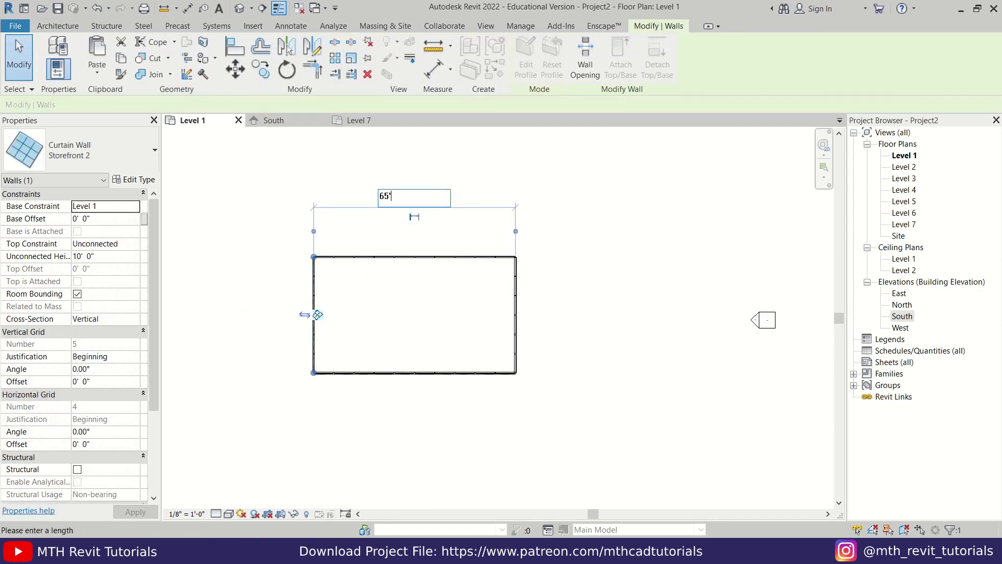
text(5')
key(Return)
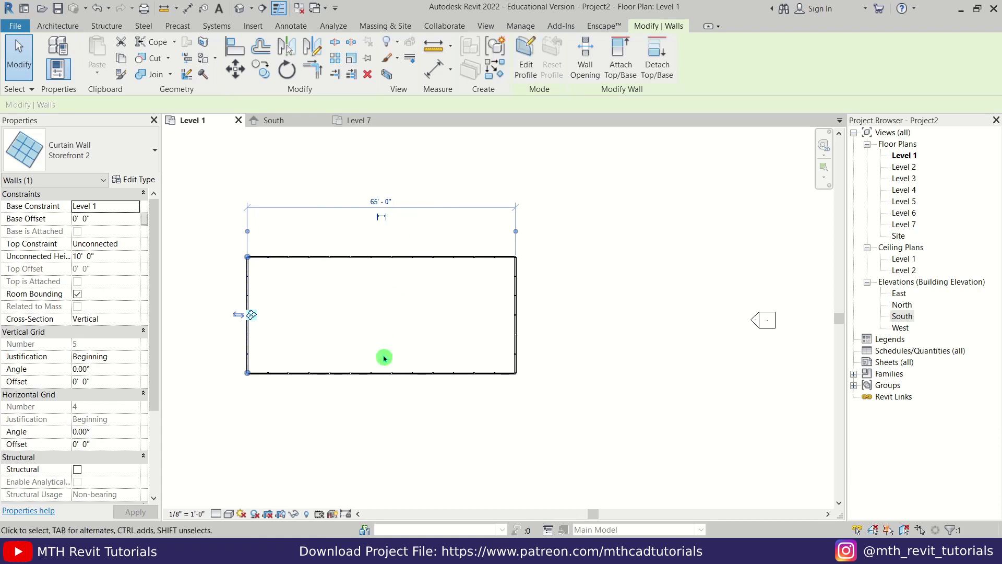
Set the spacing between the rectangle's two long walls to 36' by moving the south wall
click(384, 372)
click(188, 325)
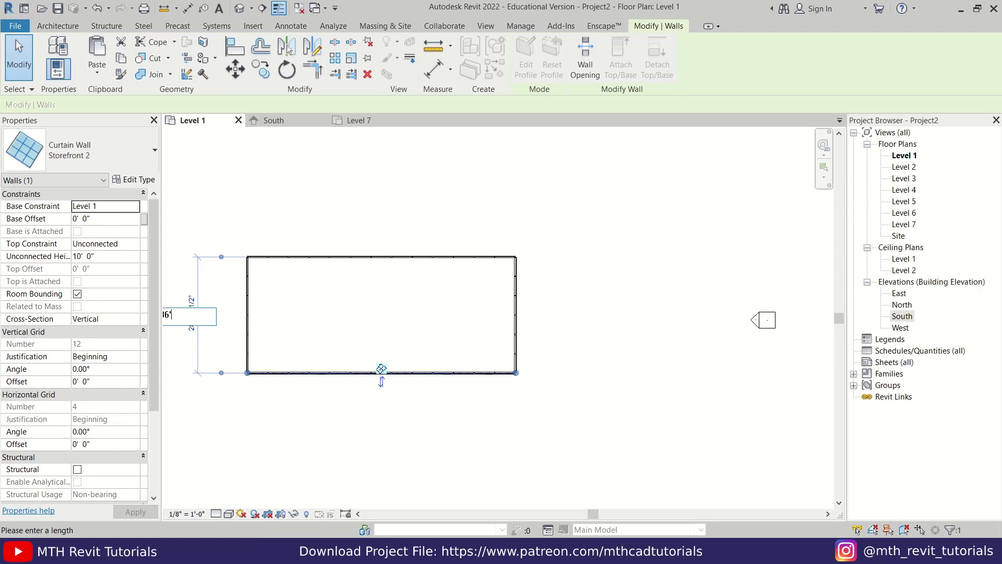
text(36')
key(Return)
click(320, 303)
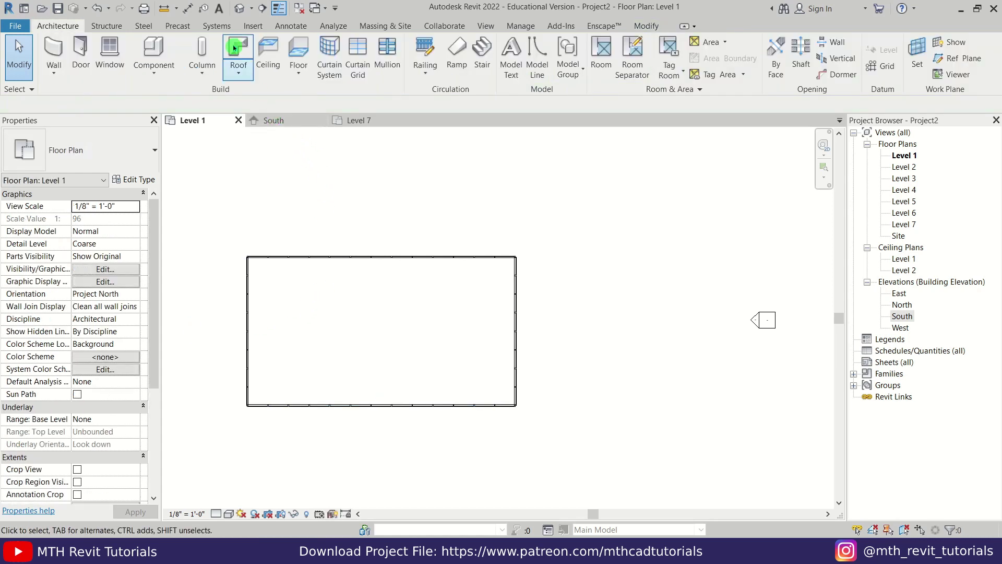
In the 3D view, change the rectangular mullion at the back-left corner to 5" x 5" Quad Corner
click(239, 8)
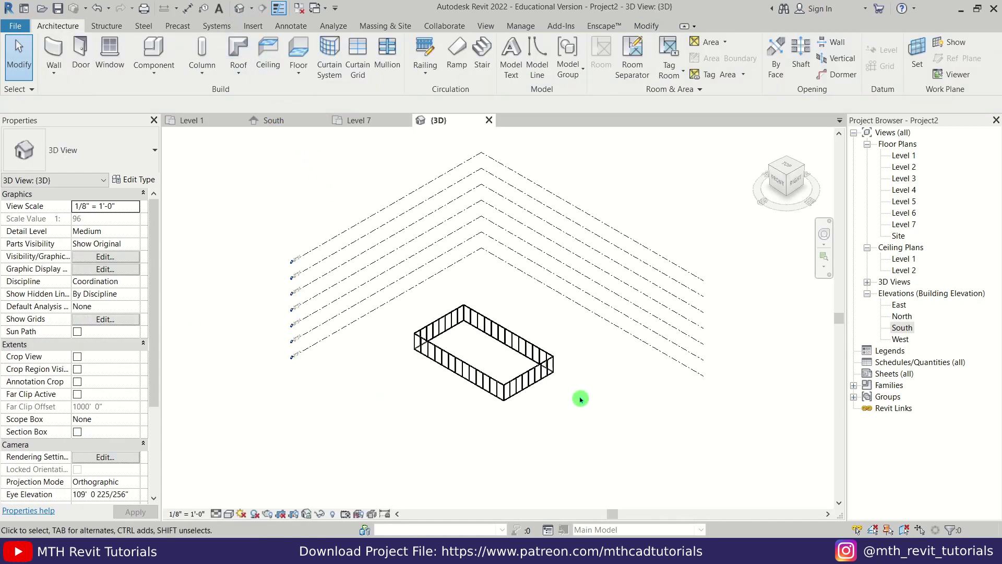
scroll(581, 399, up, 4)
shift+middle_drag(407, 433, 387, 395)
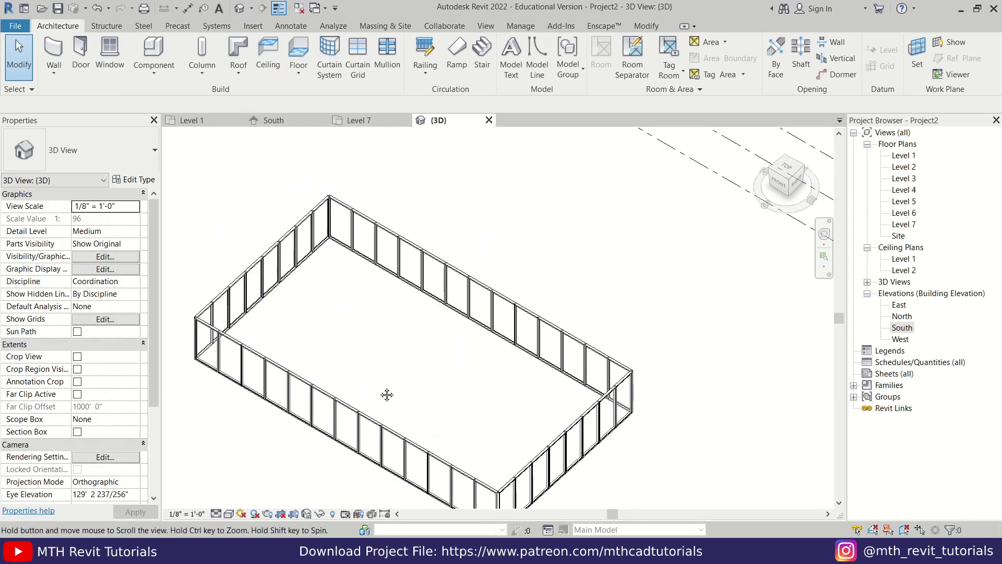
scroll(340, 212, up, 8)
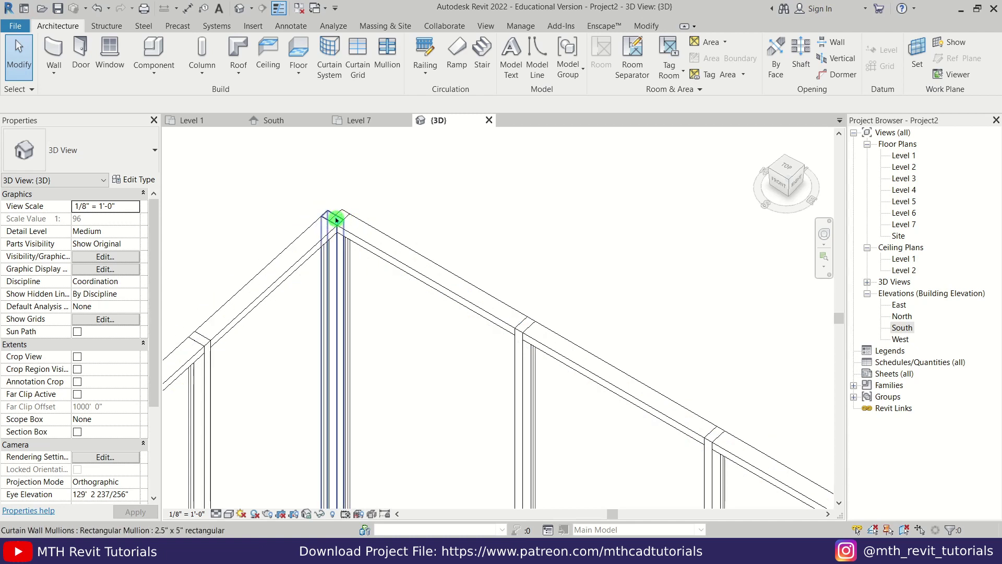
click(336, 219)
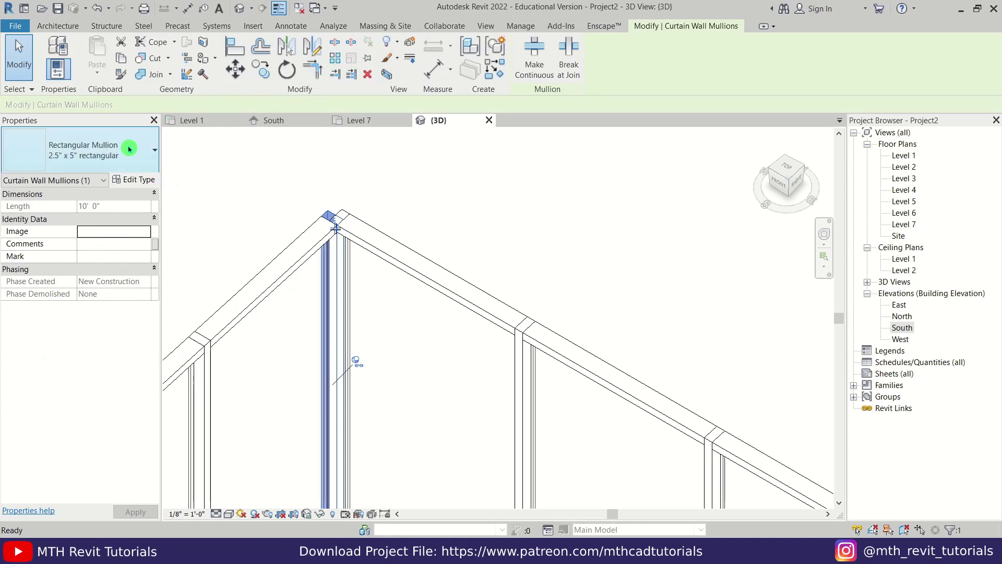
click(129, 149)
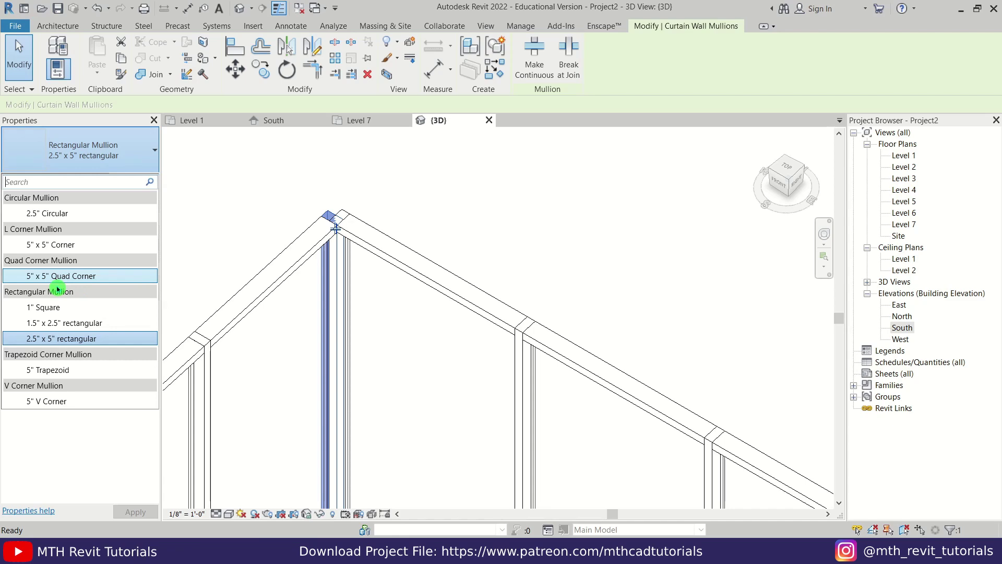
click(111, 276)
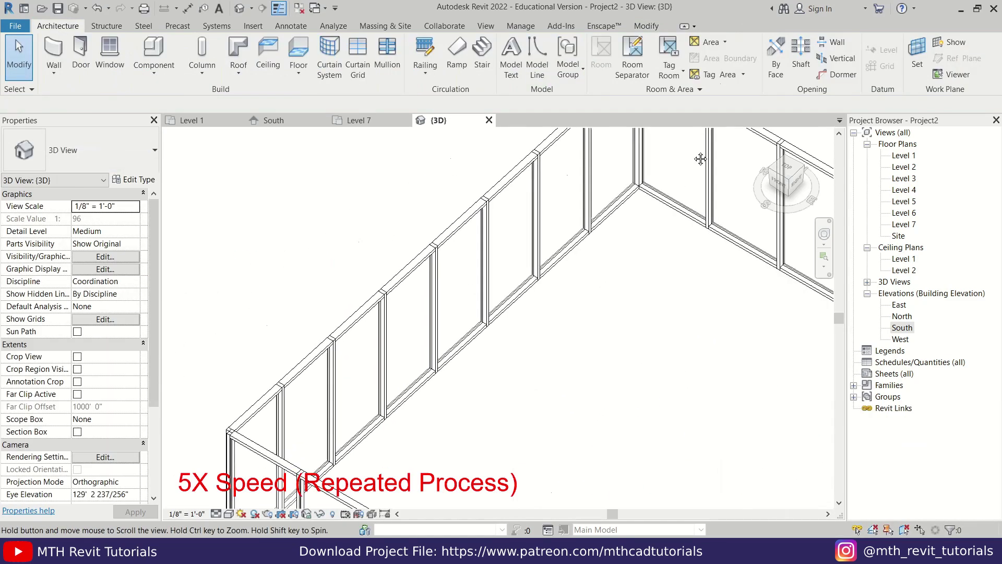
Unpin the mullion at the front-left corner and change it to the 5" x 5" Quad Corner type
click(251, 342)
click(368, 42)
click(94, 150)
click(77, 277)
scroll(522, 314, down, 5)
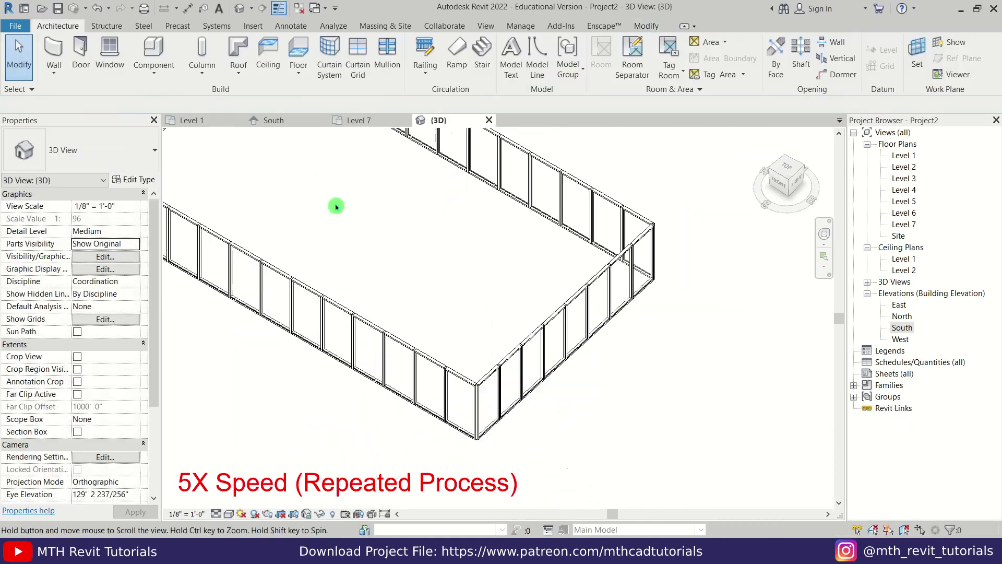
Unpin the front-right corner's mullion and change its type to 5" x 5" Quad Corner
scroll(490, 401, up, 5)
click(411, 265)
click(368, 42)
click(97, 151)
click(86, 276)
scroll(511, 470, down, 6)
Unpin the mullion at the remaining back-right corner and make it a 5" x 5" Quad Corner
scroll(553, 302, up, 8)
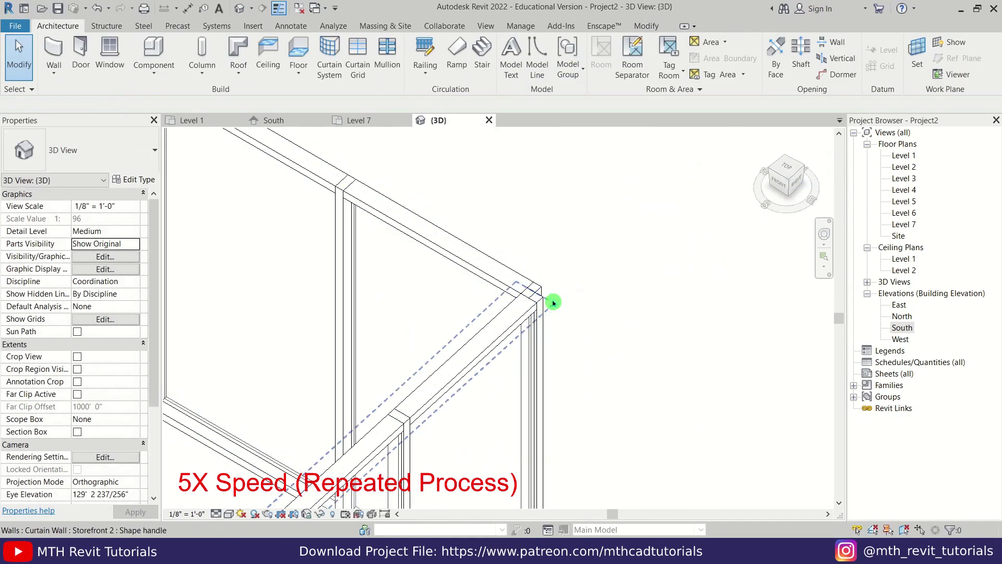
click(527, 283)
click(368, 42)
click(115, 153)
click(86, 276)
click(633, 286)
scroll(652, 313, down, 5)
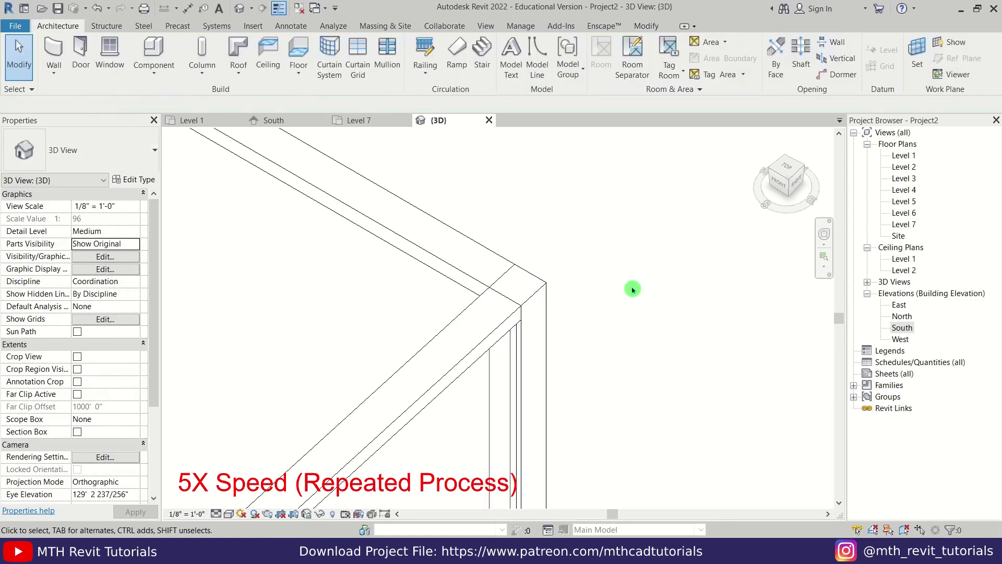
scroll(626, 318, down, 5)
middle_drag(425, 284, 405, 311)
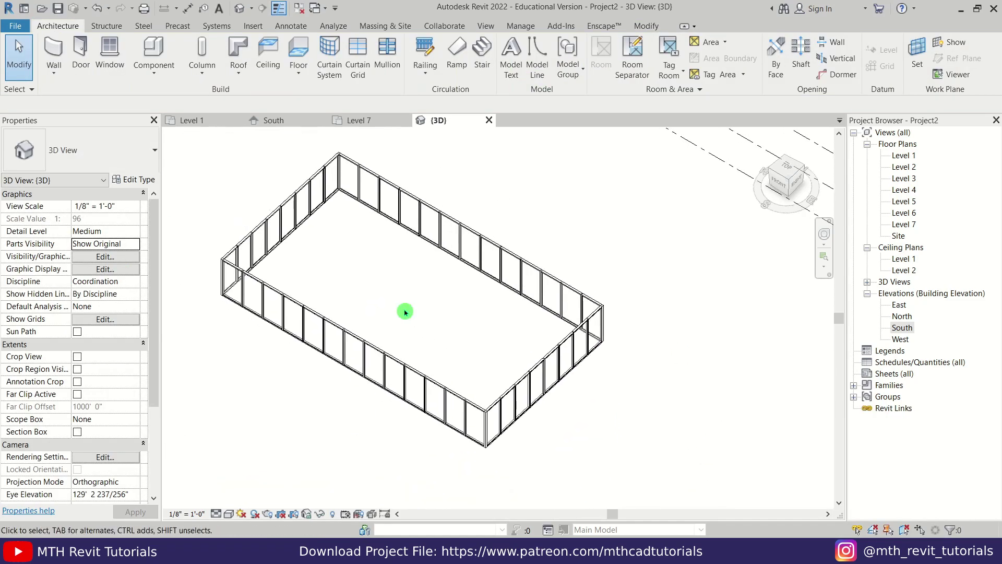
On Level 1, create a Generic - 12" floor with a rectangular boundary along the outer edges of the curtain walls
click(201, 122)
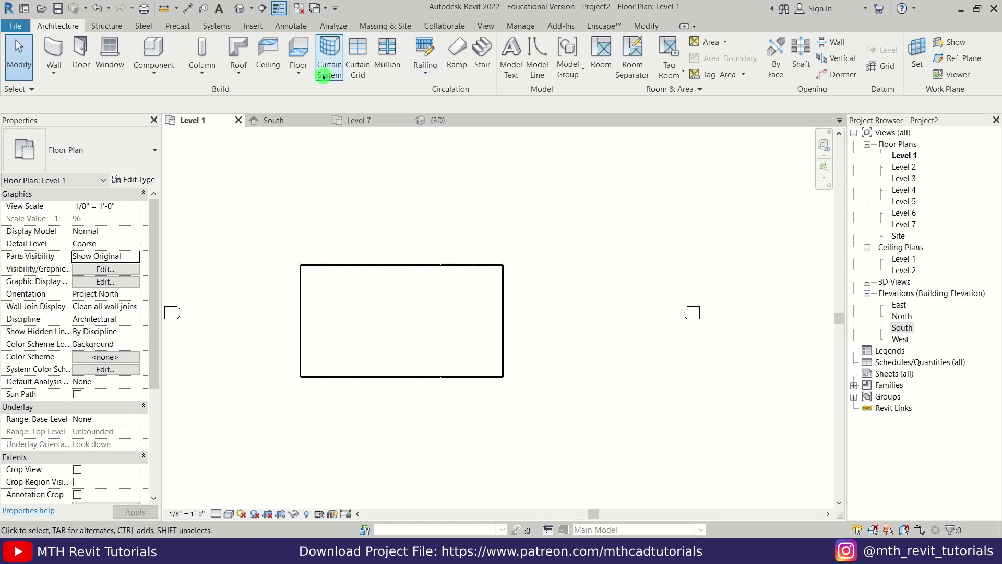
click(298, 52)
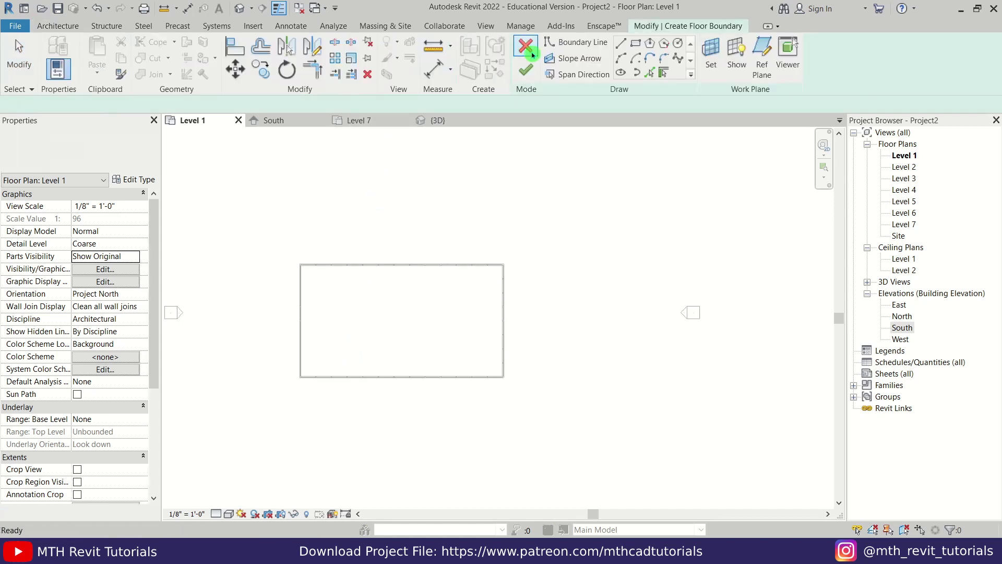
click(635, 44)
scroll(494, 250, up, 4)
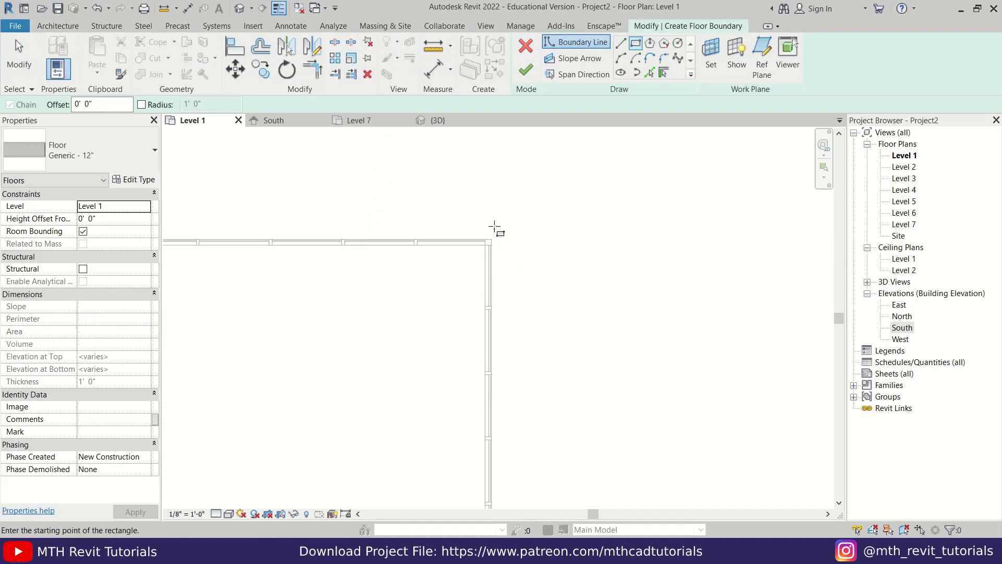
scroll(318, 304, down, 4)
scroll(392, 365, up, 6)
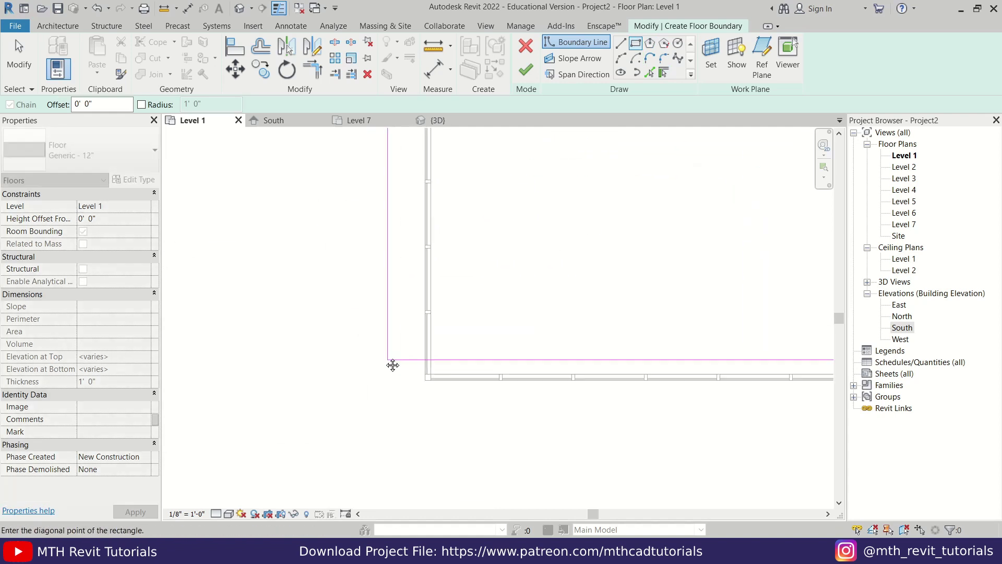
click(458, 416)
key(Escape)
key(Escape)
scroll(519, 293, down, 3)
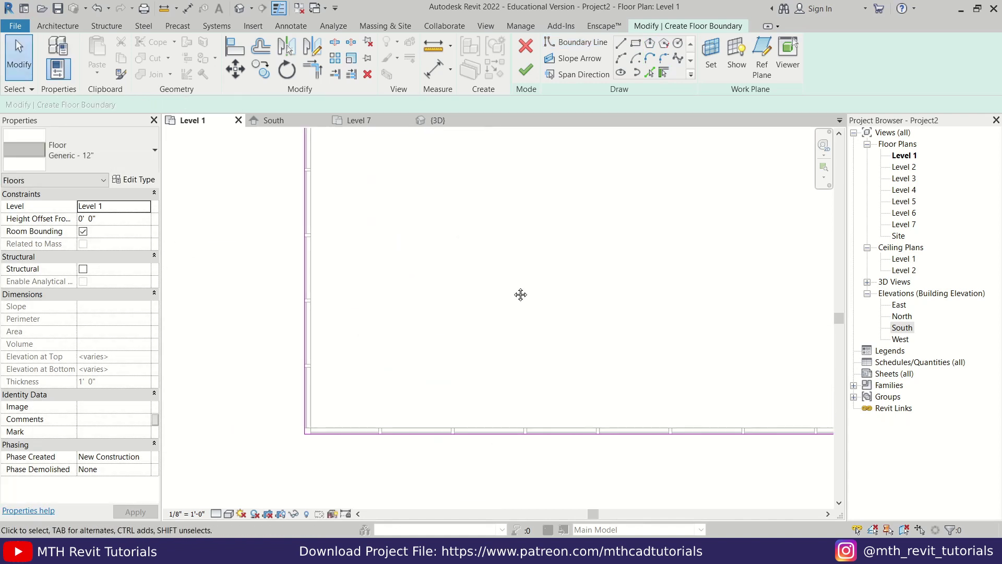
click(526, 70)
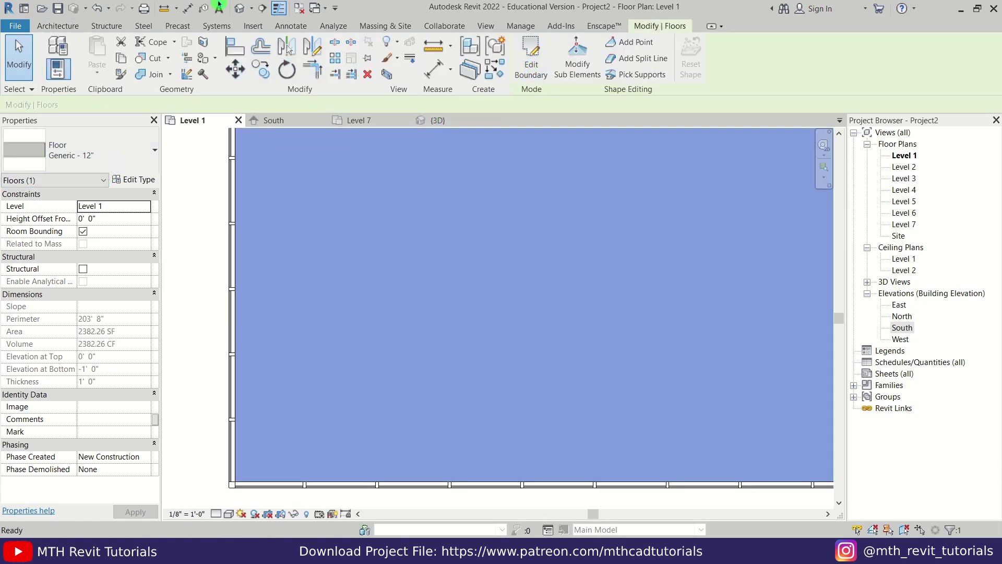
In the 3D view, copy the Level 1 floor and paste it aligned to Level 2
click(241, 9)
scroll(469, 443, up, 6)
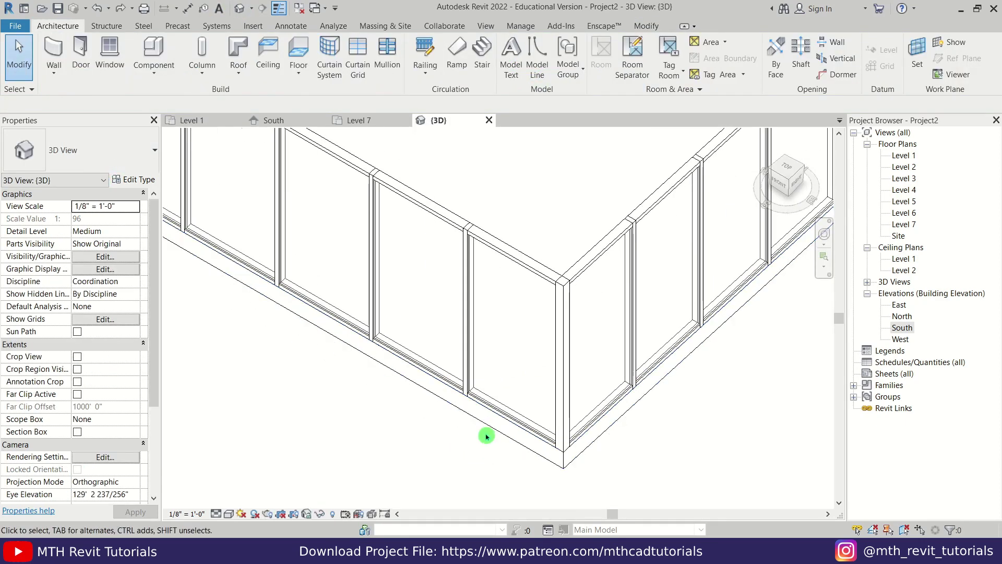
click(528, 454)
scroll(522, 469, down, 3)
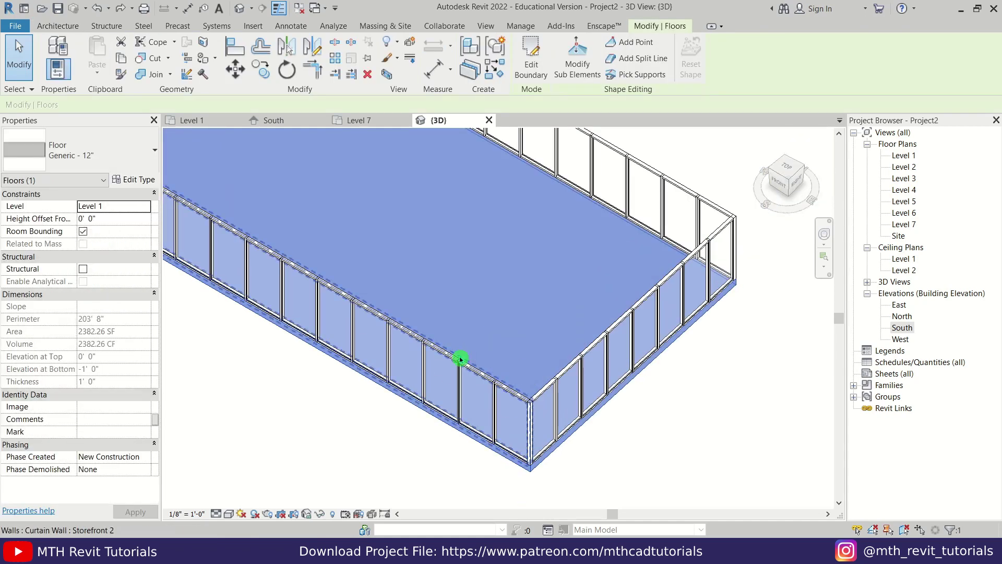
middle_drag(389, 274, 427, 373)
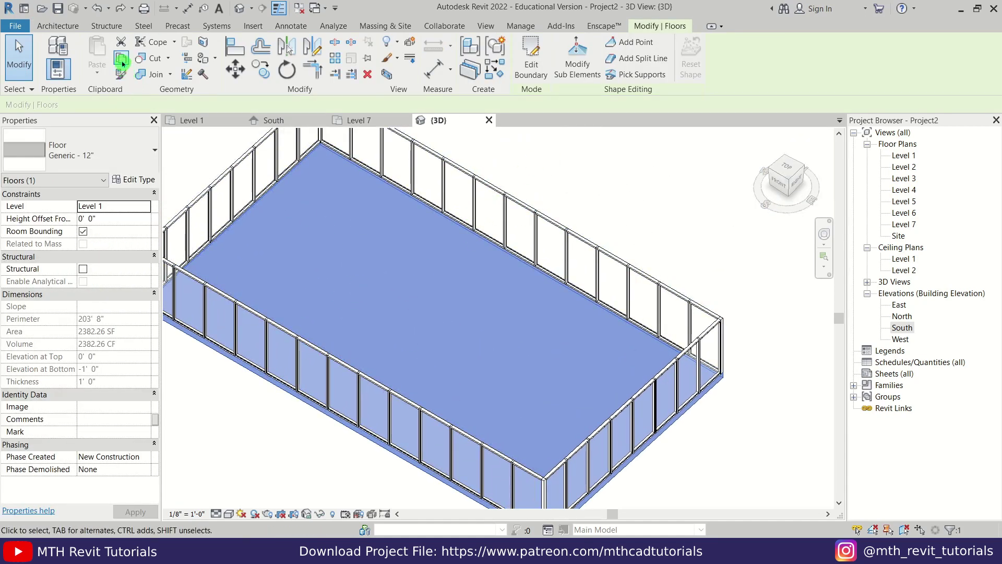
click(97, 69)
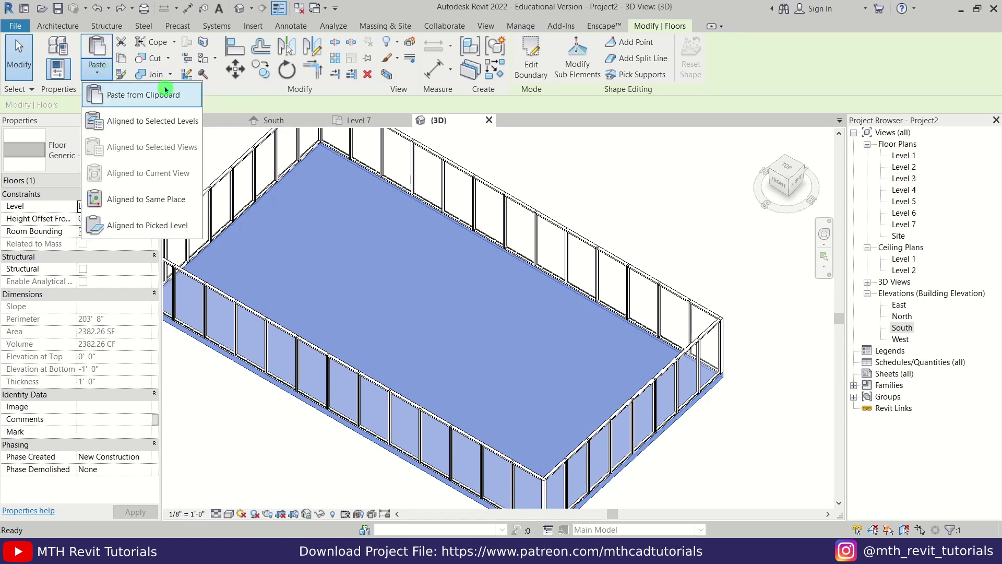
click(169, 132)
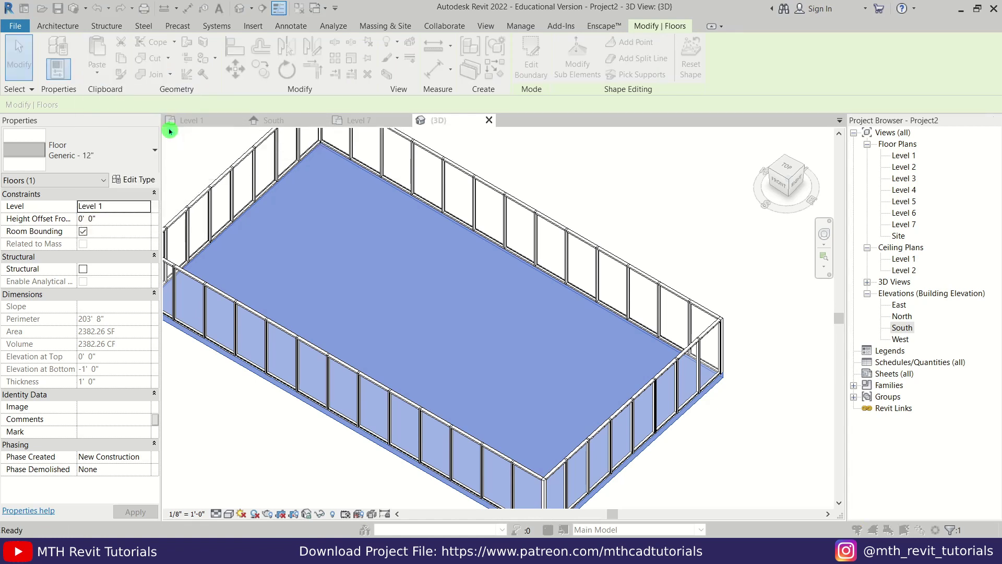
click(435, 198)
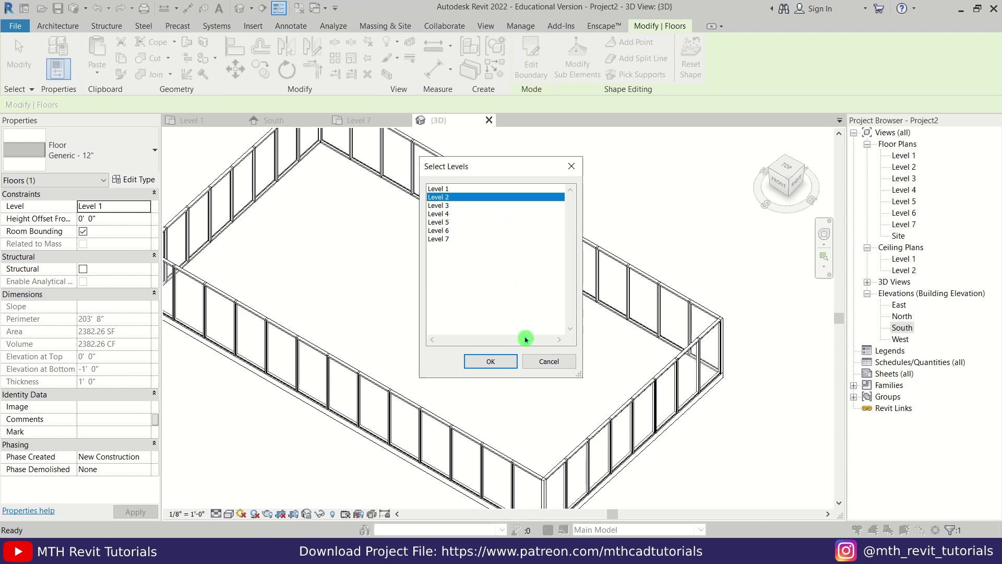
click(491, 368)
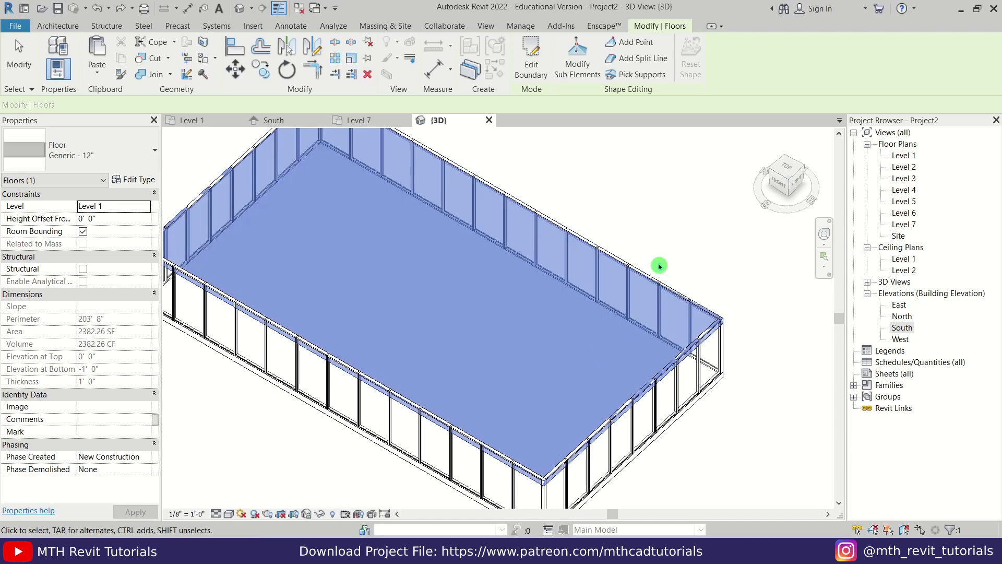
Deselect the pasted floor and display the 3D model with shaded surfaces
shift+middle_drag(592, 337, 578, 289)
shift+middle_drag(492, 480, 440, 465)
click(360, 483)
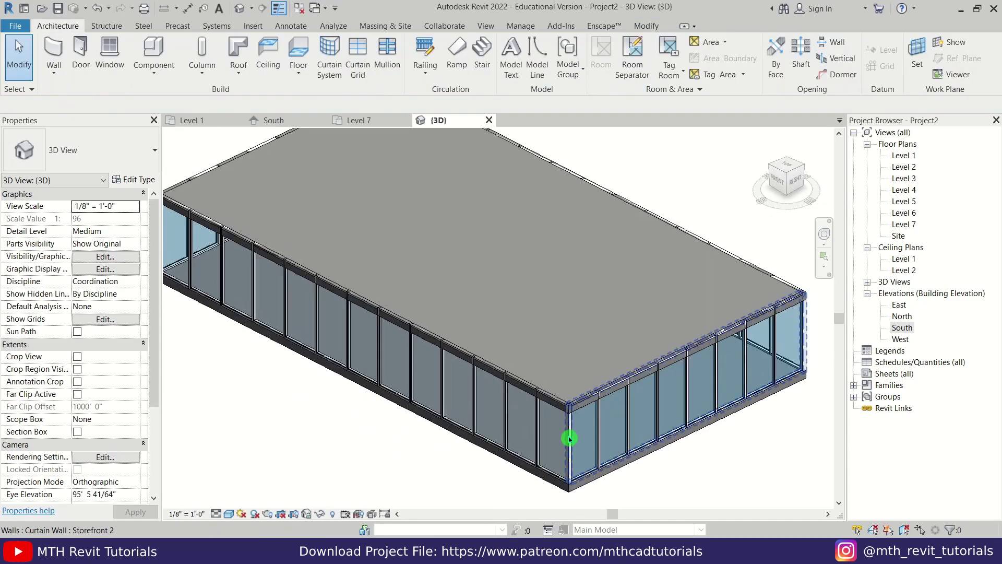
Attach the tops of all four curtain walls to the Level 2 floor, deleting the mullions that can no longer be created
scroll(571, 443, down, 1)
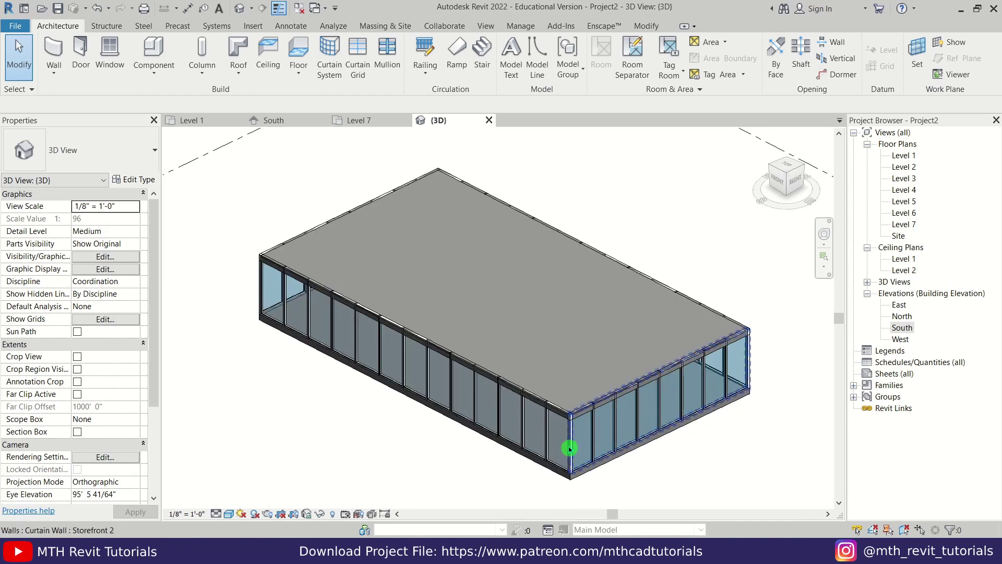
key(Tab)
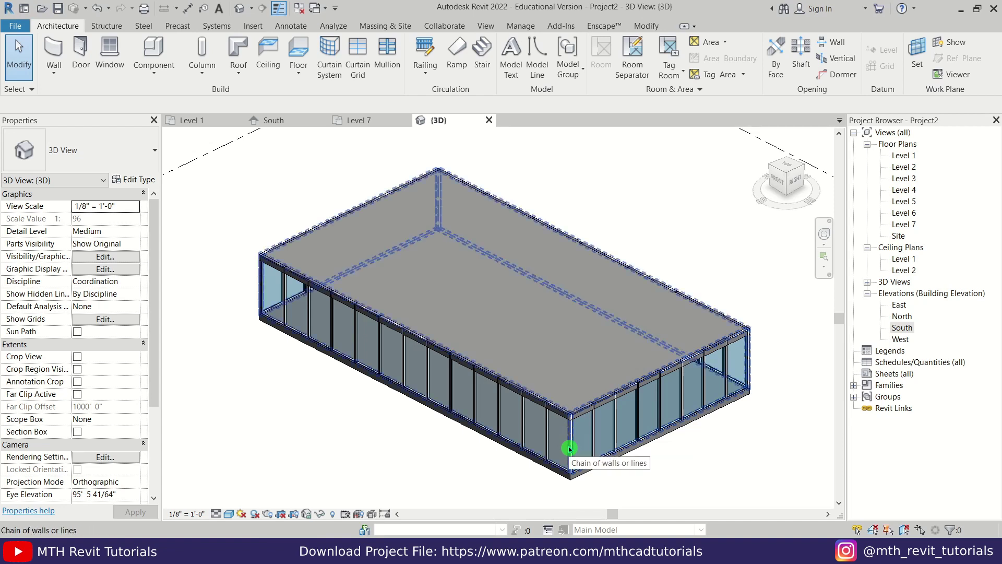
click(570, 449)
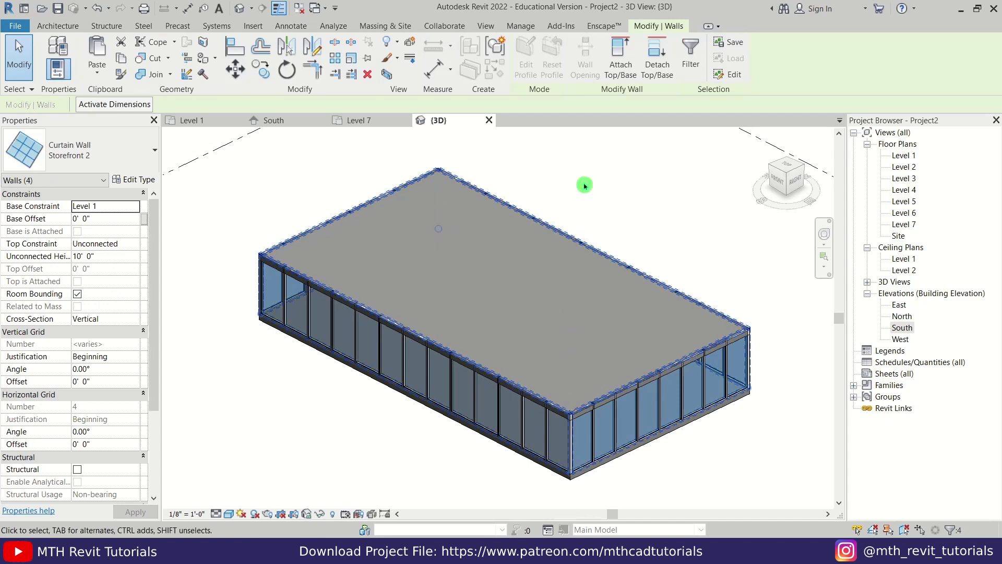
click(617, 78)
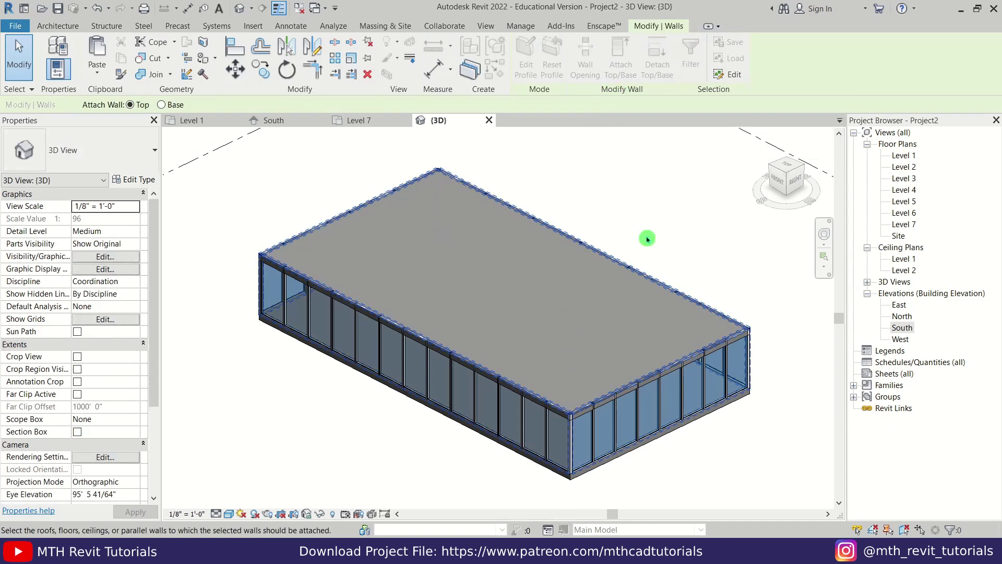
scroll(698, 352, up, 3)
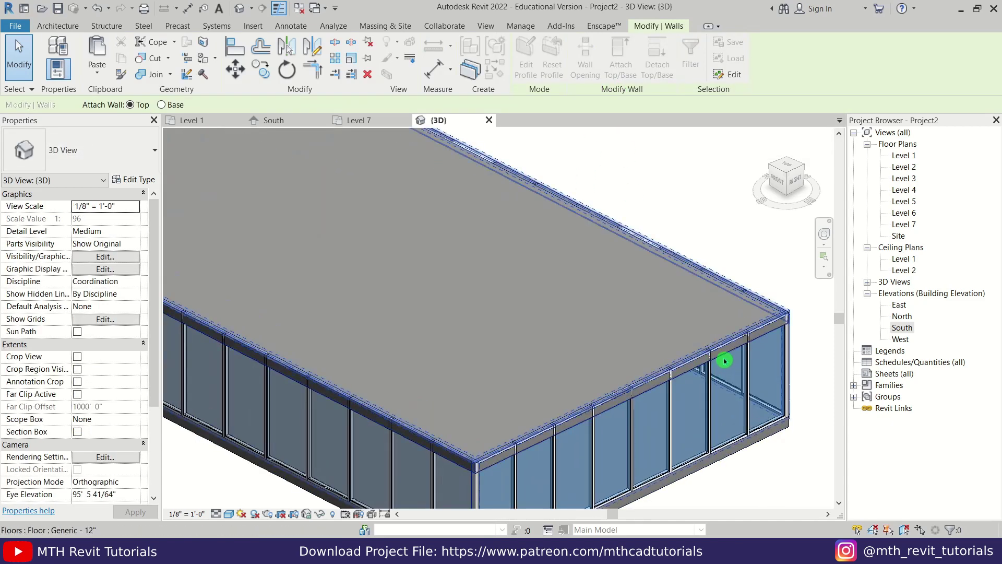
click(725, 360)
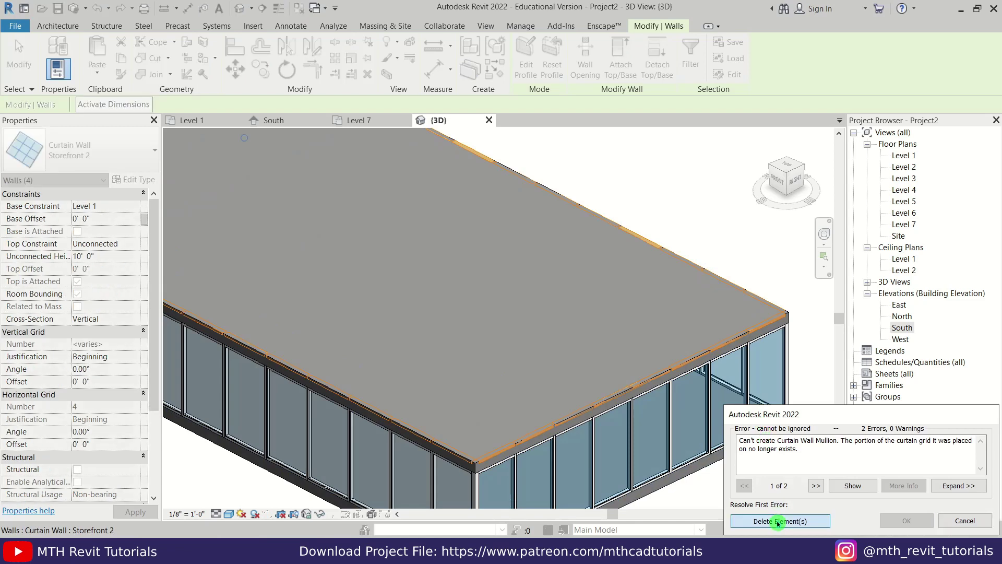
click(778, 520)
key(Escape)
shift+middle_drag(522, 382, 442, 378)
scroll(478, 396, down, 2)
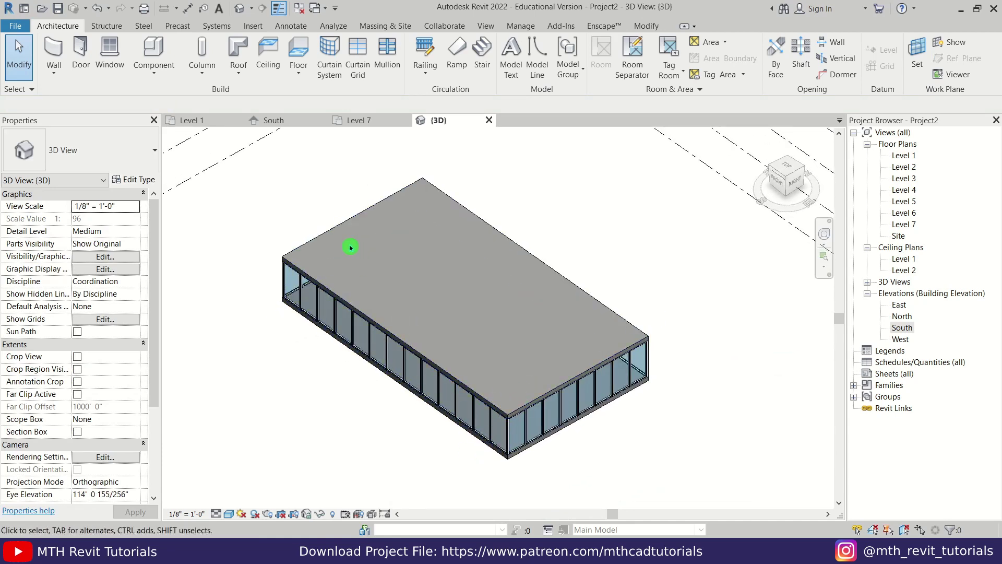
On Level 1, sketch a straight stair run up to Level 2 with 18 risers, about 15' 7" long, outside the south wall near the southeast corner
click(213, 122)
scroll(264, 149, down, 3)
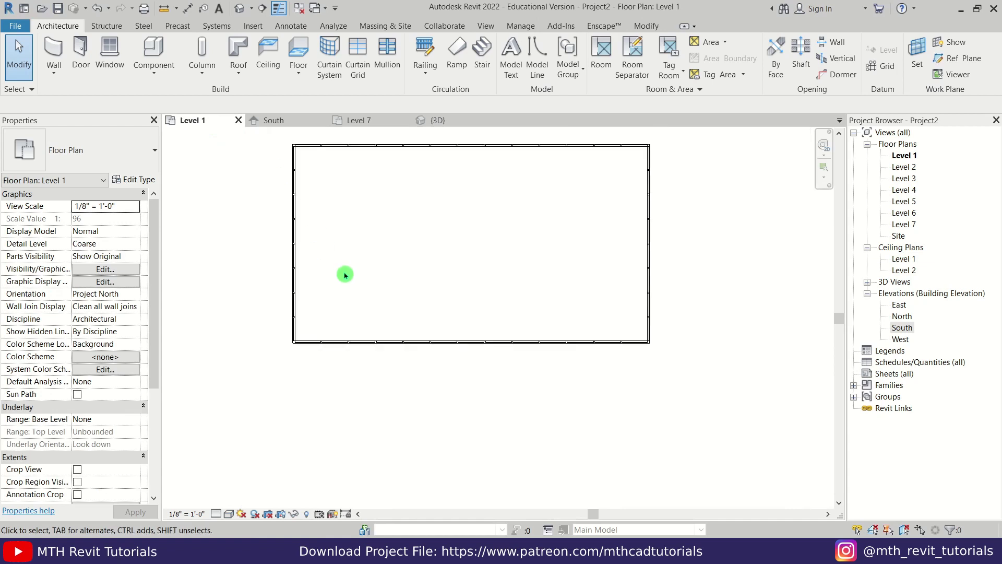
middle_drag(344, 275, 477, 306)
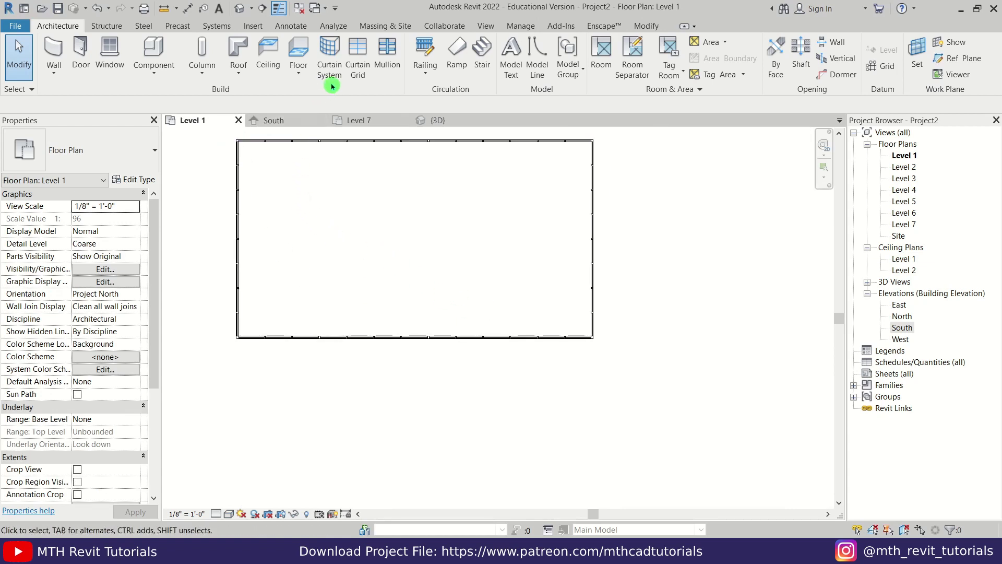
click(482, 62)
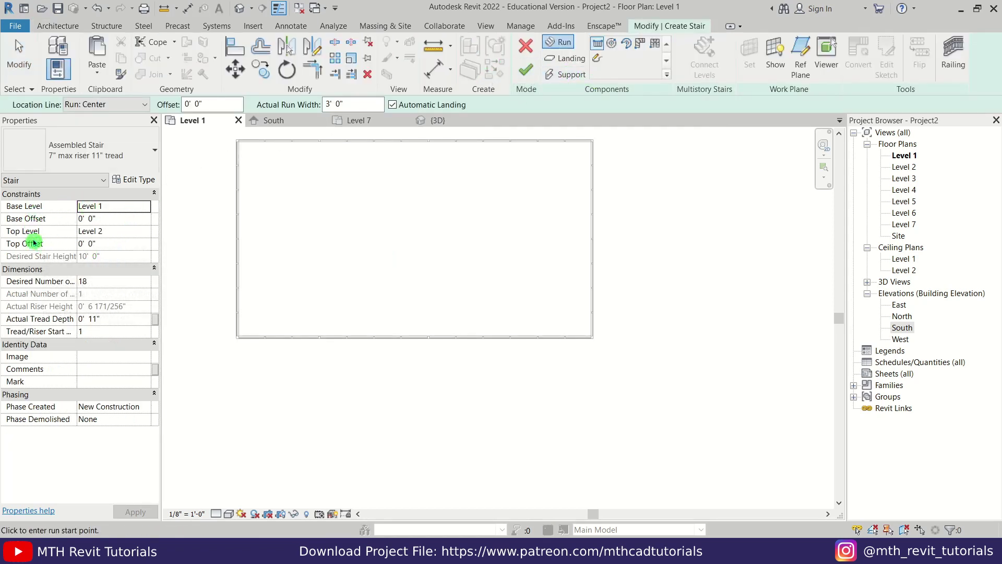
click(149, 235)
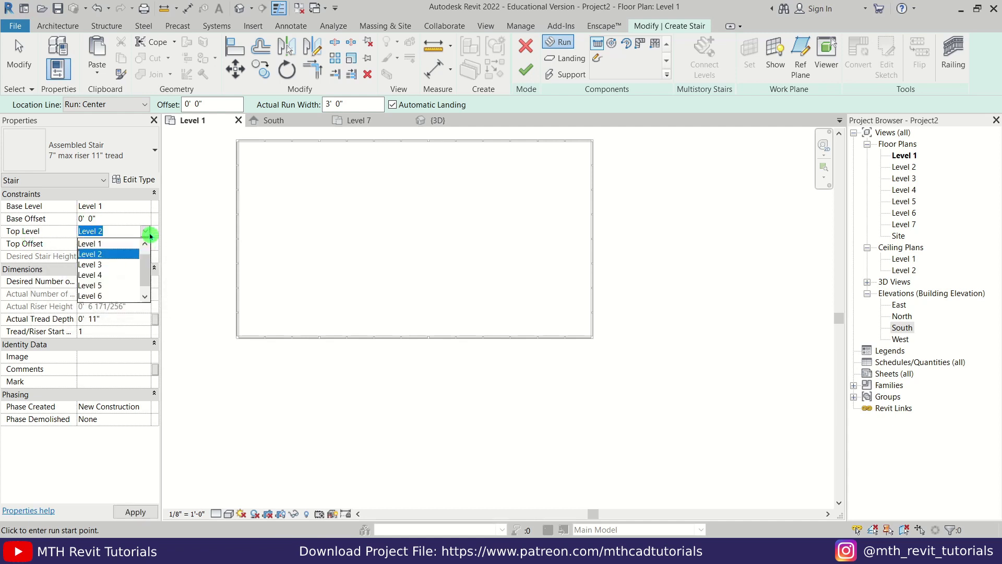
click(117, 260)
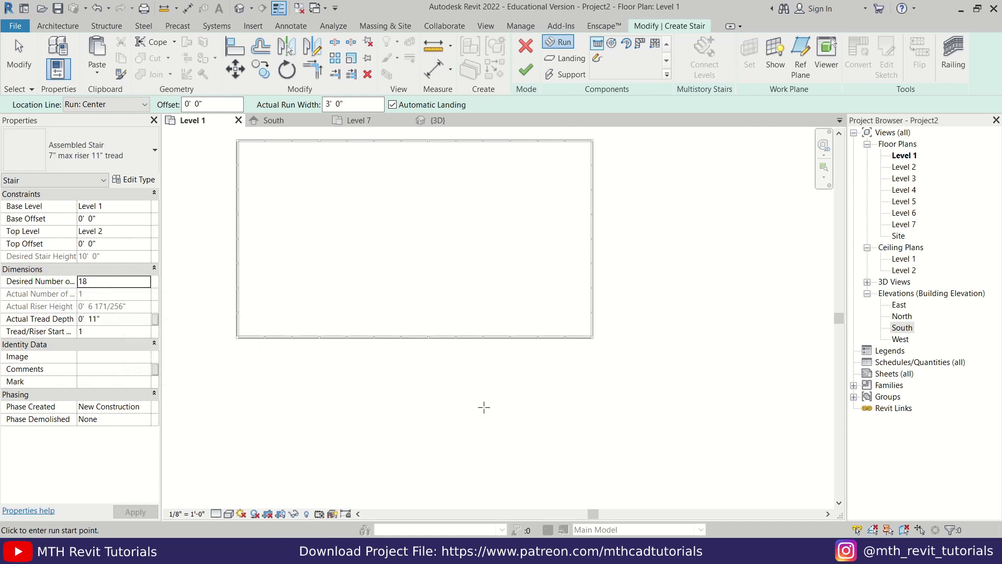
scroll(532, 439, up, 1)
click(515, 457)
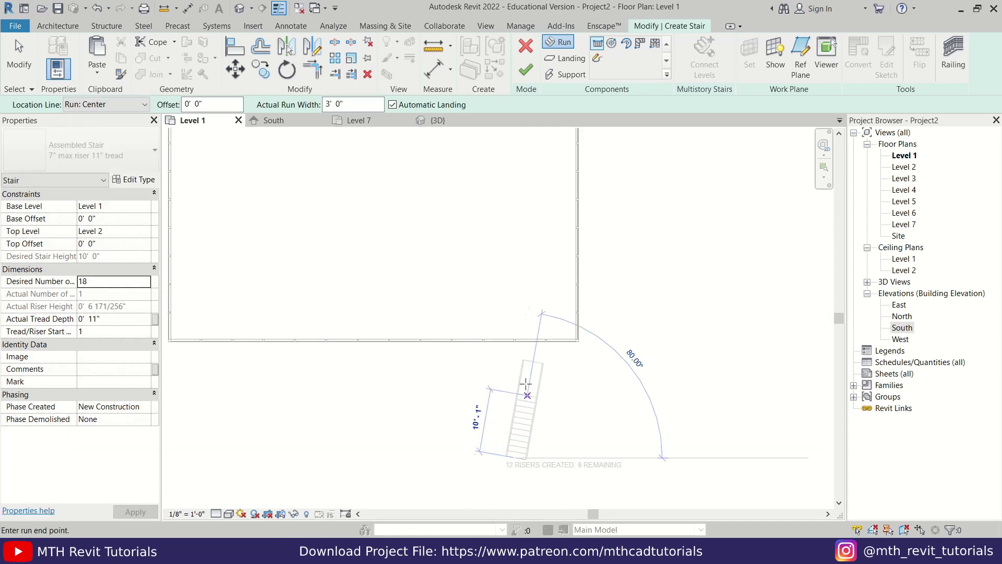
click(513, 331)
scroll(551, 386, up, 2)
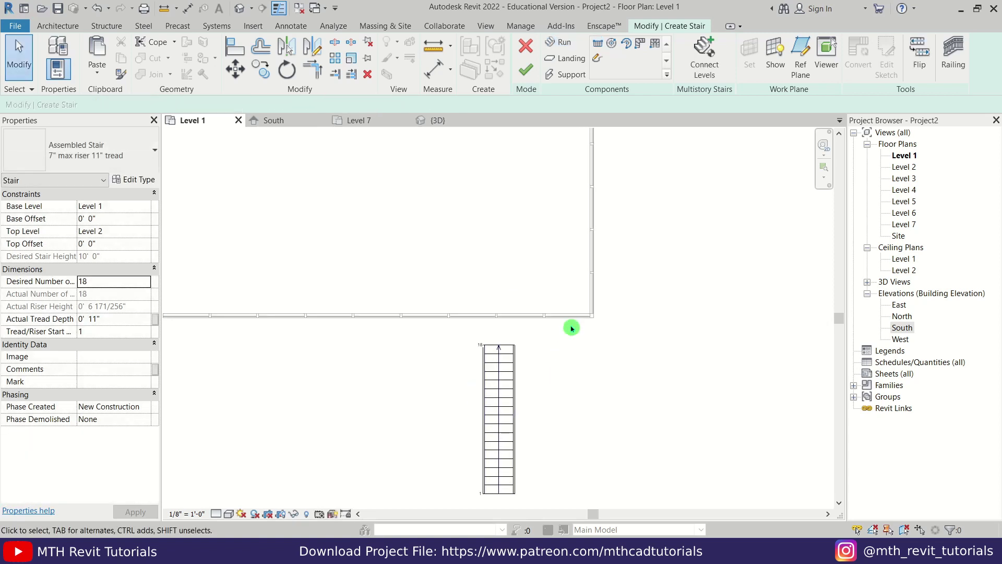
Move the stair run so its upper right corner meets the outer southeast corner of the curtain walls
right_click(588, 332)
click(608, 334)
scroll(539, 351, up, 3)
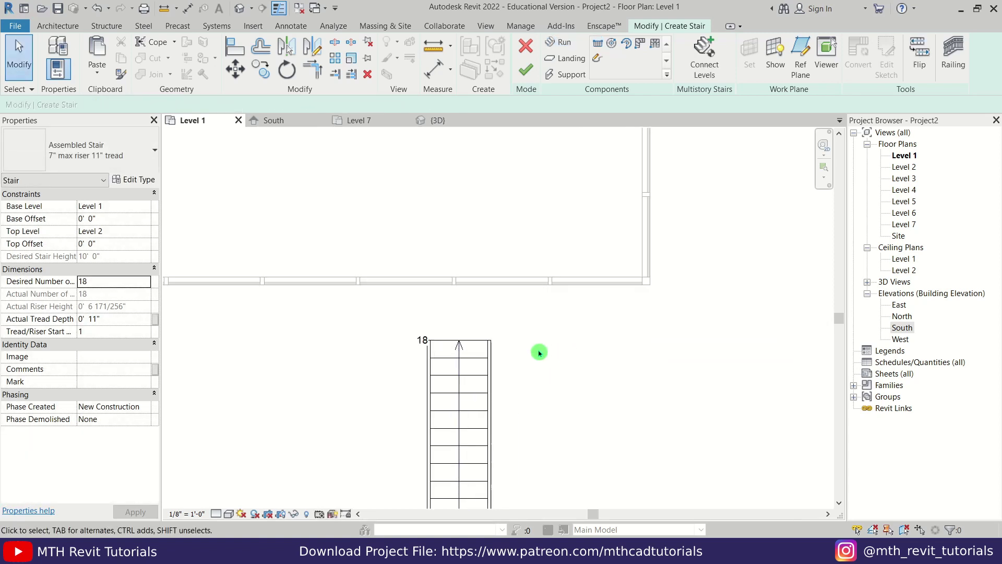
click(447, 340)
click(235, 70)
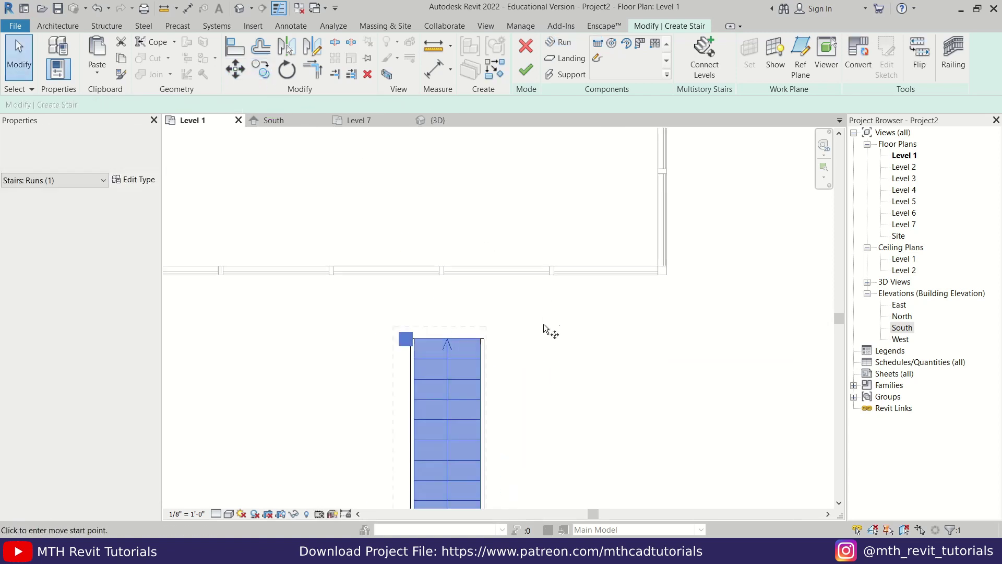
click(483, 340)
scroll(653, 274, up, 2)
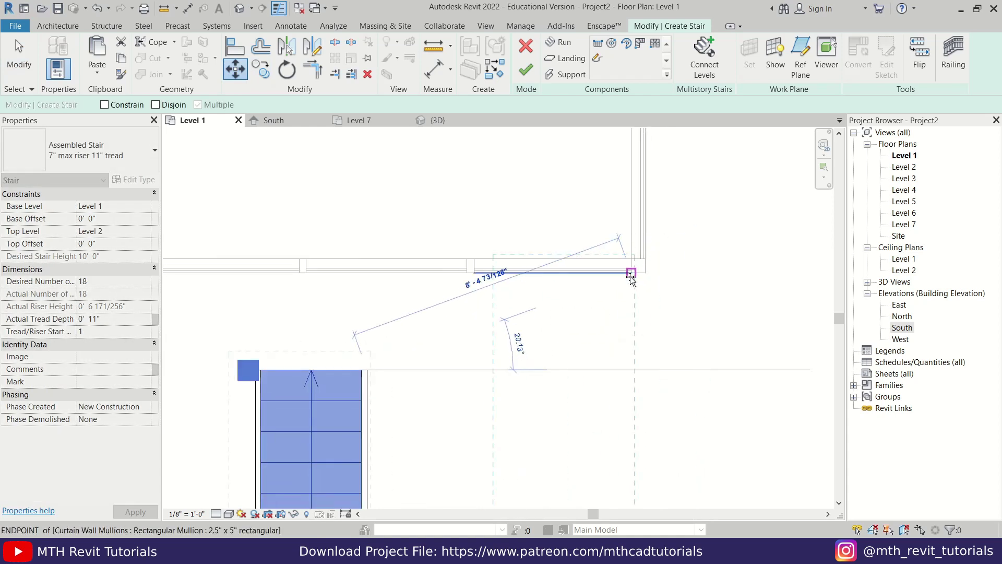
click(645, 272)
click(732, 266)
scroll(732, 265, down, 2)
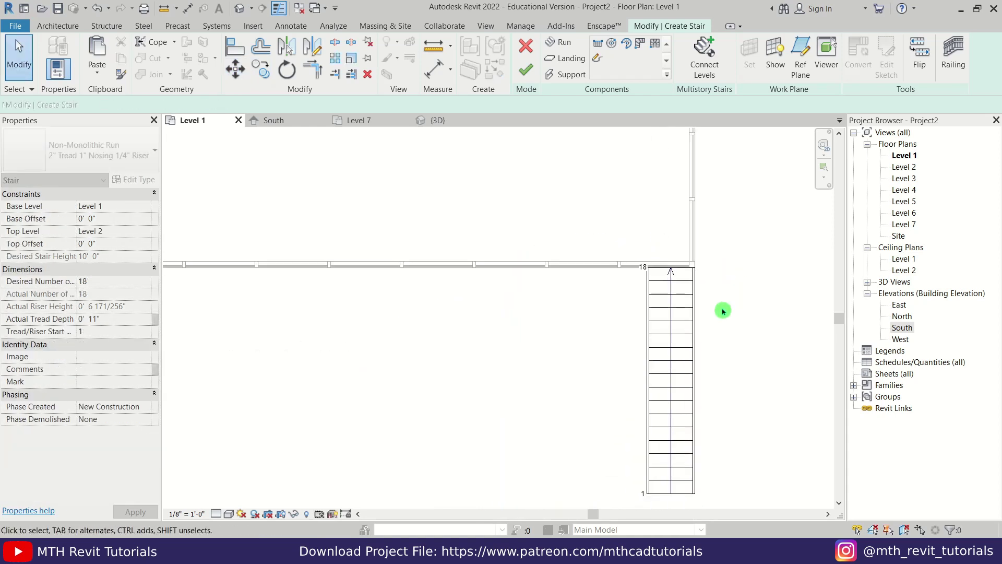
Set the width of the stair run to 15'
click(678, 357)
scroll(686, 268, down, 1)
click(666, 341)
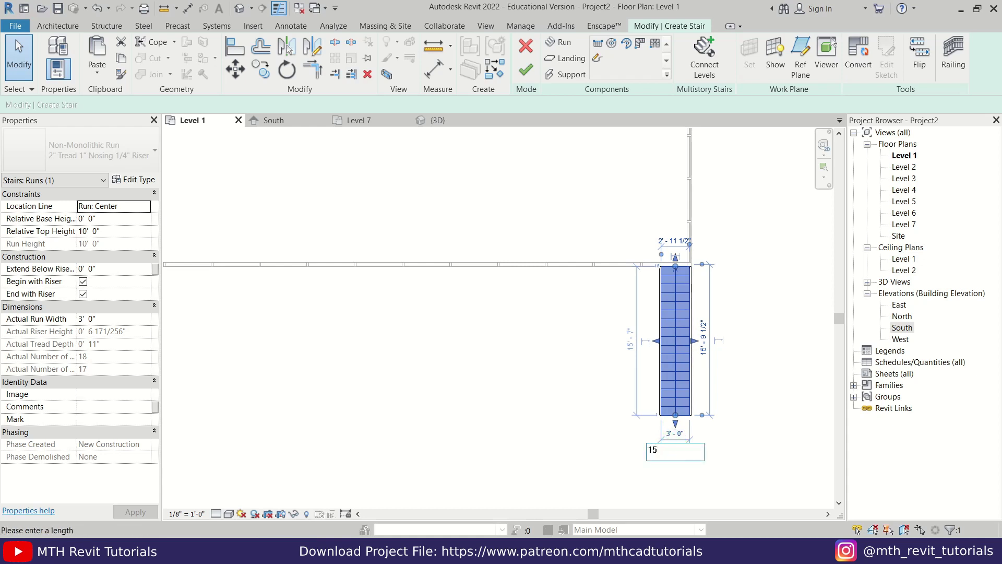
key(Return)
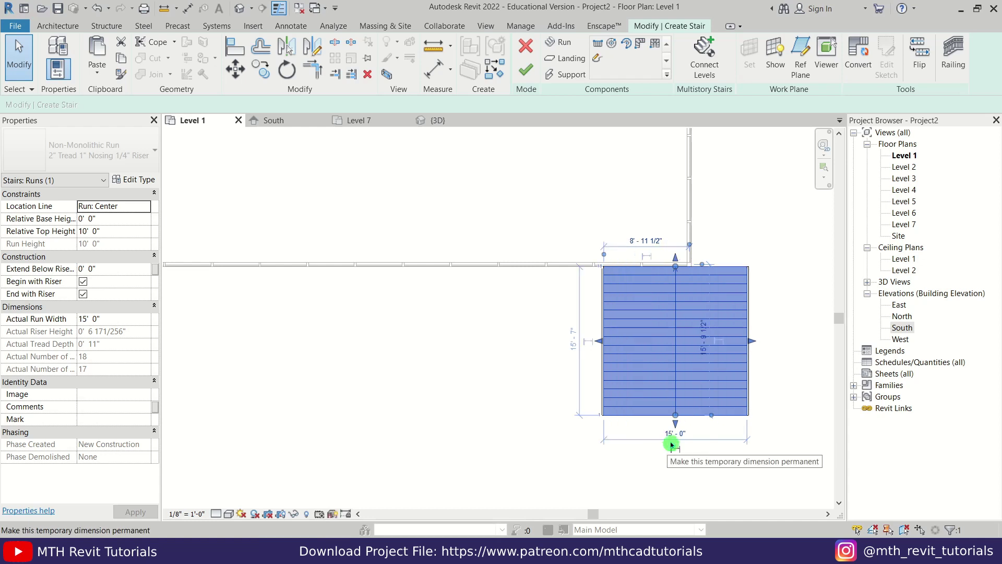
Move the widened stair run so its upper right corner lines up with the building's outer southeast corner again
scroll(752, 274, up, 5)
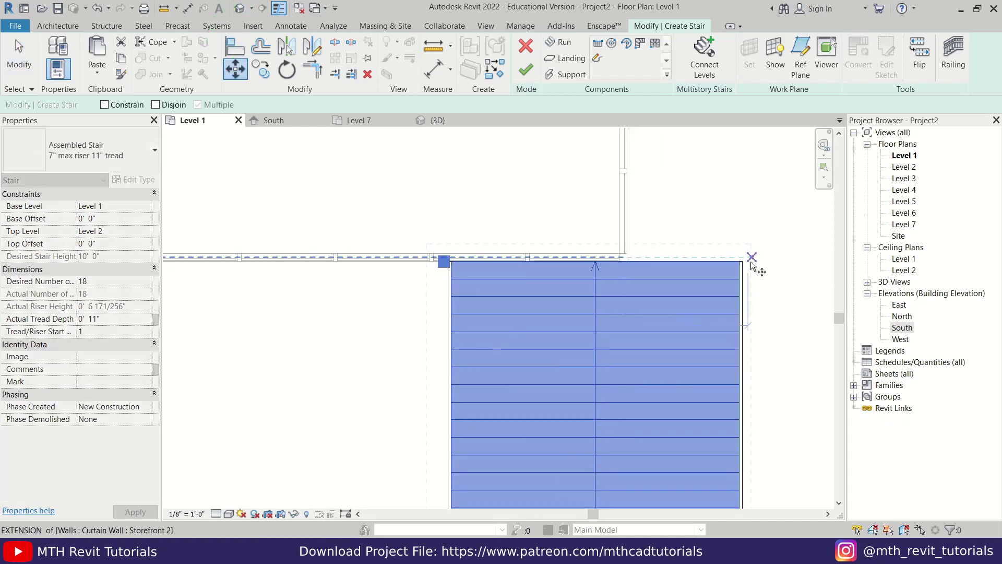
click(746, 260)
scroll(661, 262, up, 4)
scroll(599, 268, up, 2)
click(599, 255)
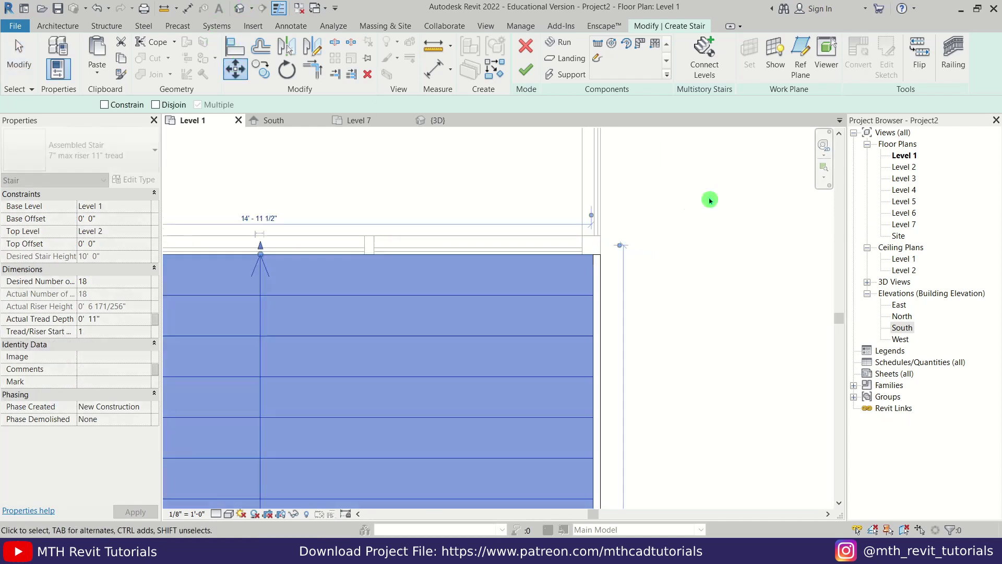
scroll(650, 230, down, 5)
click(569, 169)
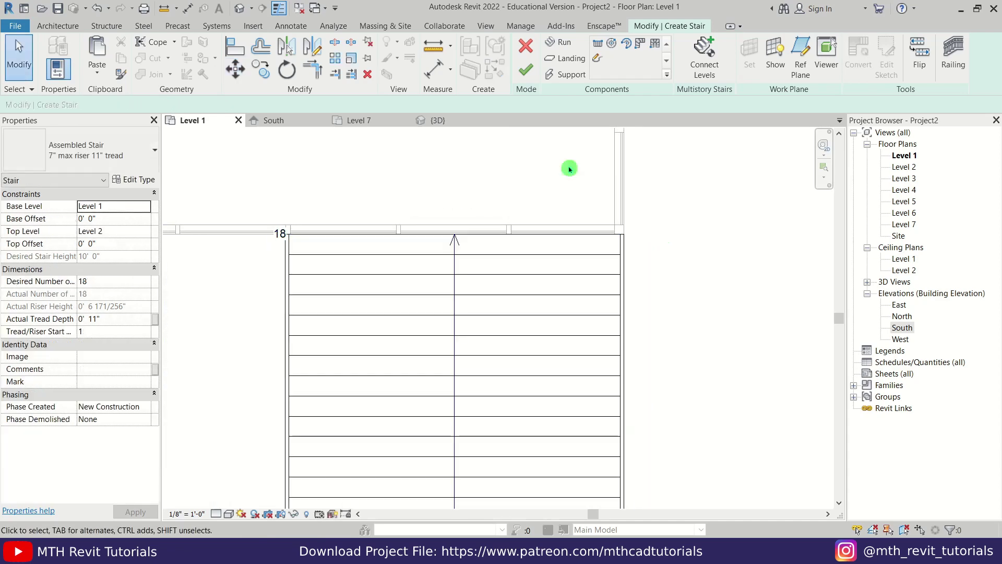
In the 3D view, examine where the upper end of the stair's stringer meets the Level 2 floor
click(429, 120)
scroll(496, 470, up, 3)
shift+middle_drag(496, 469, 421, 365)
scroll(466, 248, up, 3)
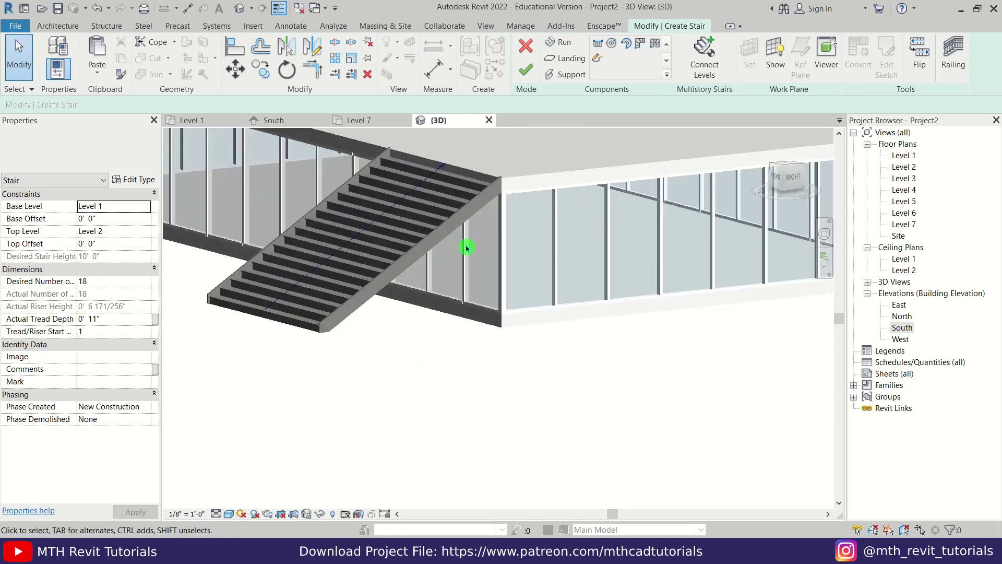
scroll(541, 241, up, 5)
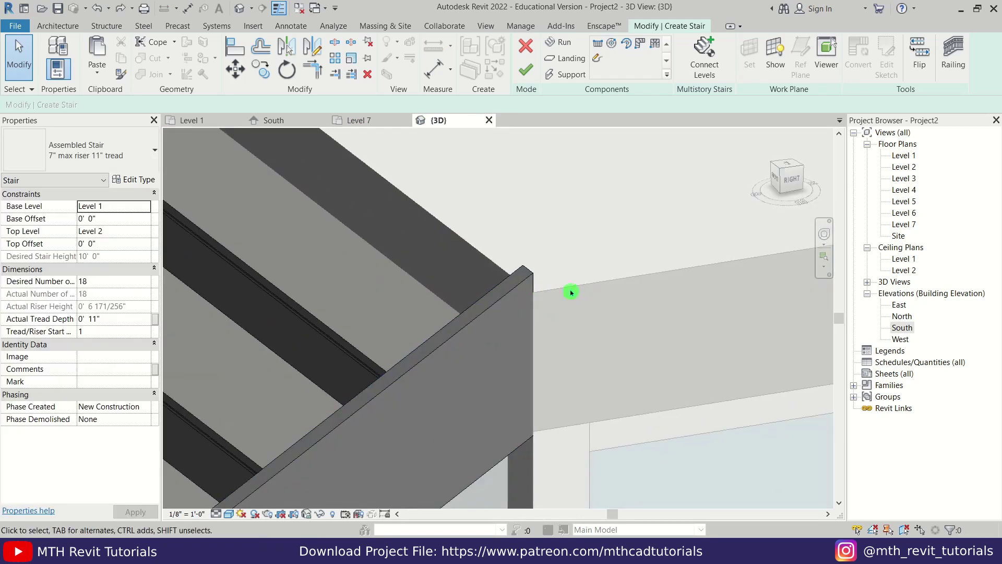
scroll(563, 294, down, 3)
middle_drag(539, 301, 539, 286)
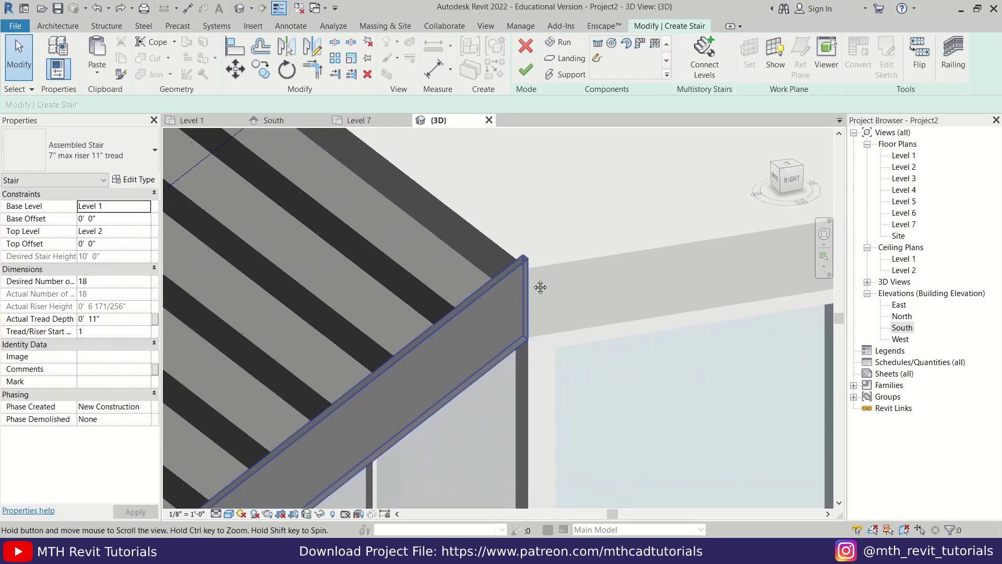
Set the Total Depth of the Stringer - 2" Width type to 11"
click(501, 293)
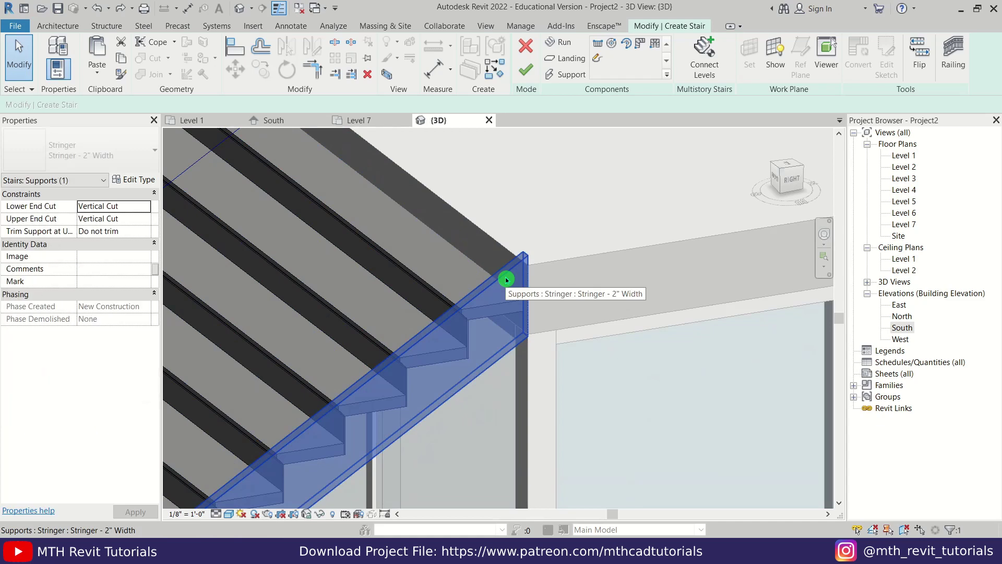
click(135, 180)
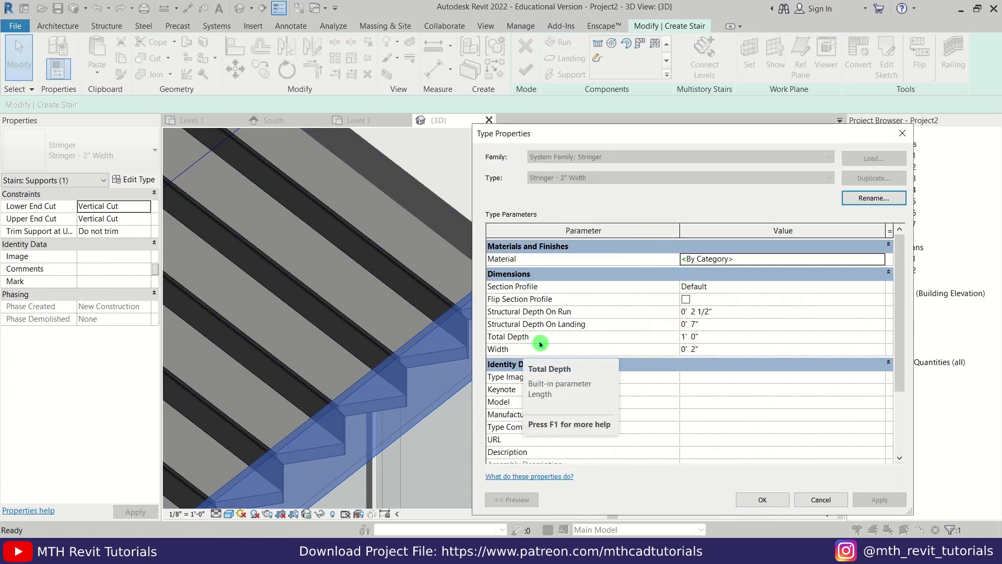
click(673, 336)
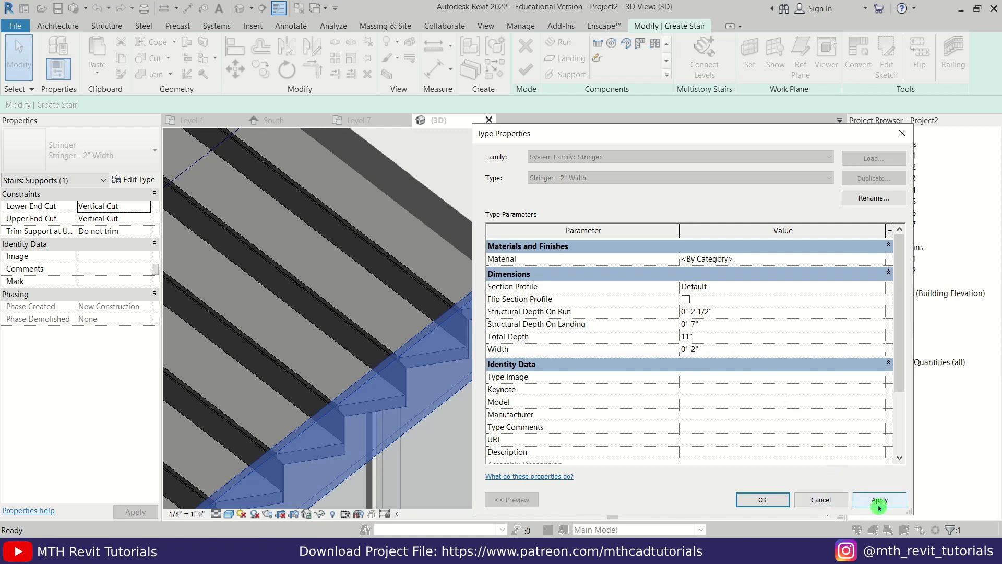
click(879, 501)
click(763, 500)
scroll(519, 294, up, 5)
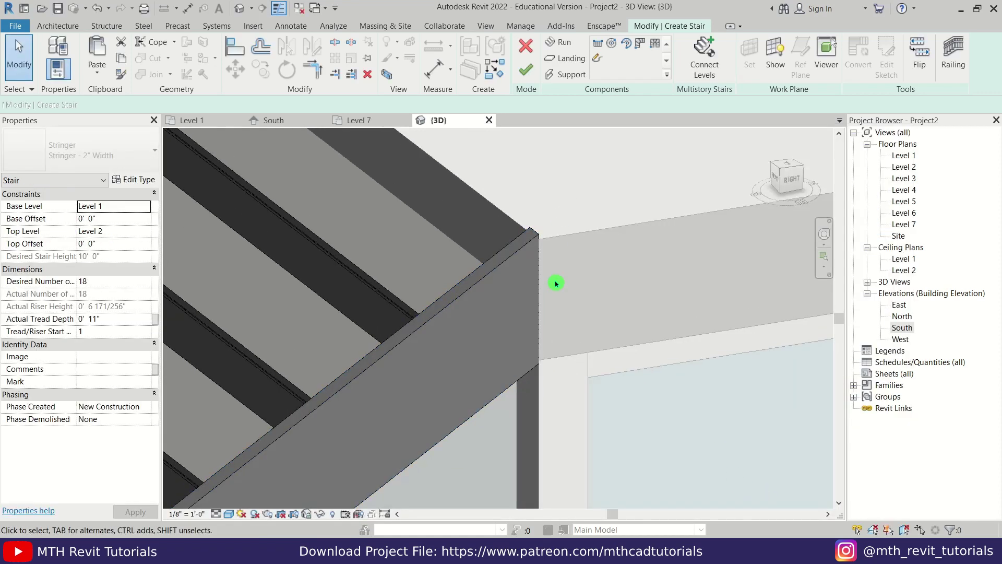
Set the Total Depth of the Stringer - 2" Width type to 10.5" to bring its top down to the floor surface
scroll(556, 283, down, 4)
shift+middle_drag(556, 284, 412, 284)
middle_drag(413, 284, 608, 293)
scroll(402, 369, down, 3)
scroll(402, 369, up, 3)
scroll(452, 363, down, 2)
click(603, 290)
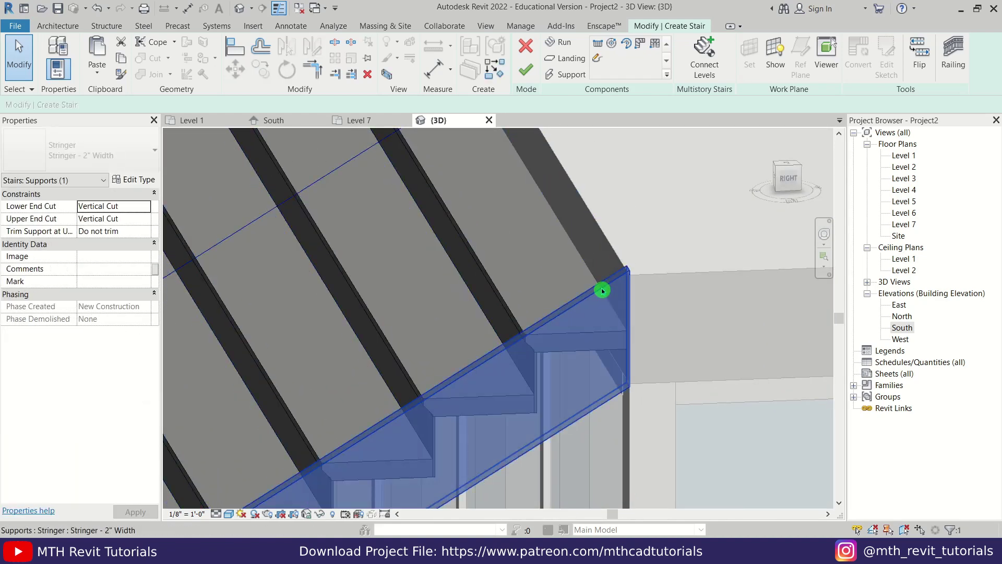
click(137, 181)
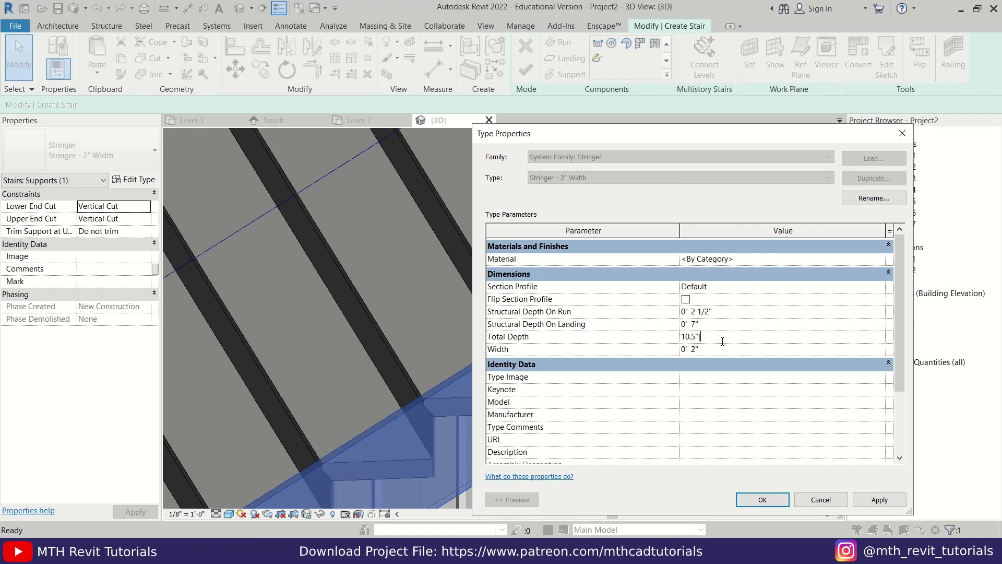
click(762, 499)
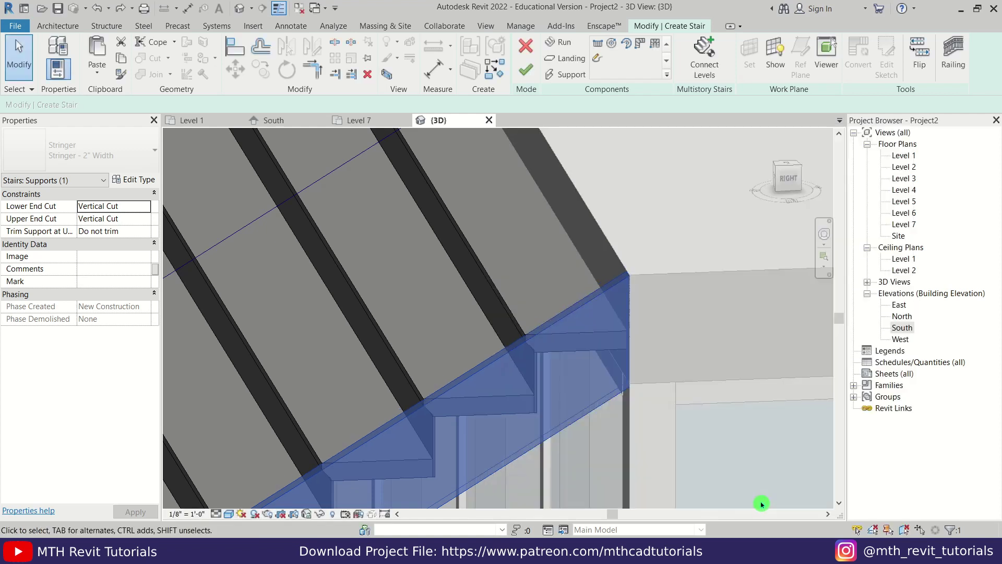
Check the stringer's fit at the floor edge, finish the stair and look over the completed stair with its railings
click(682, 284)
scroll(665, 279, up, 3)
shift+middle_drag(657, 352, 678, 407)
click(734, 492)
click(452, 289)
scroll(449, 291, down, 4)
mouse_move(433, 297)
shift+middle_down()
mouse_move(410, 305)
mouse_move(437, 307)
shift+middle_up()
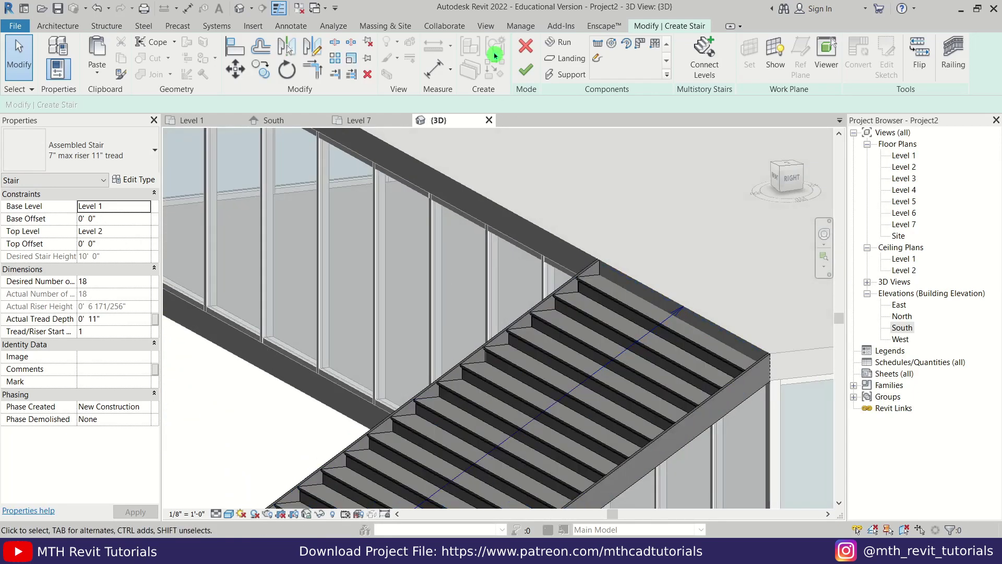
click(527, 73)
scroll(589, 231, down, 3)
shift+middle_drag(588, 231, 609, 432)
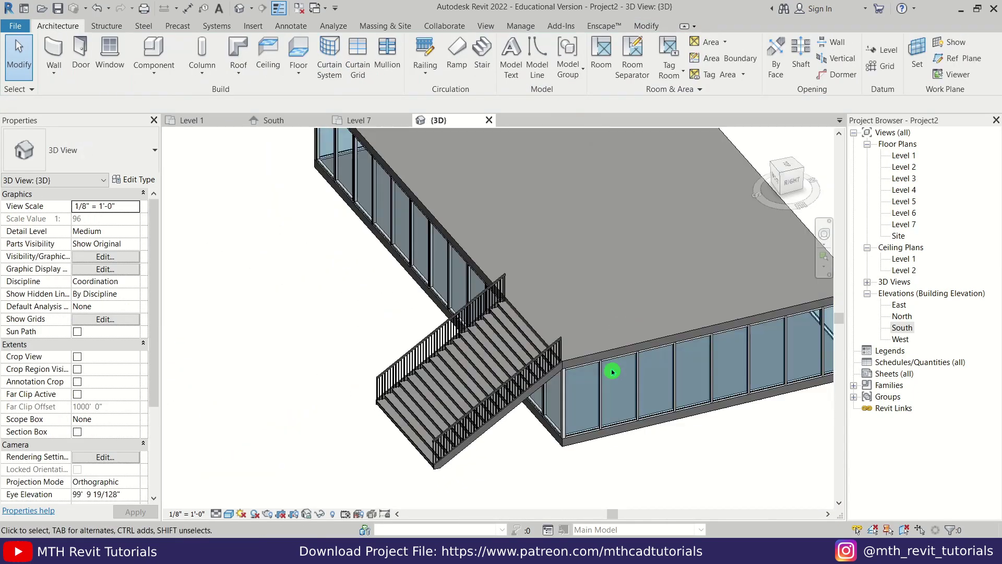
Open the profile of the east Storefront 2 curtain wall next to the stair for editing, accepting removal of its attachments
click(565, 401)
click(526, 66)
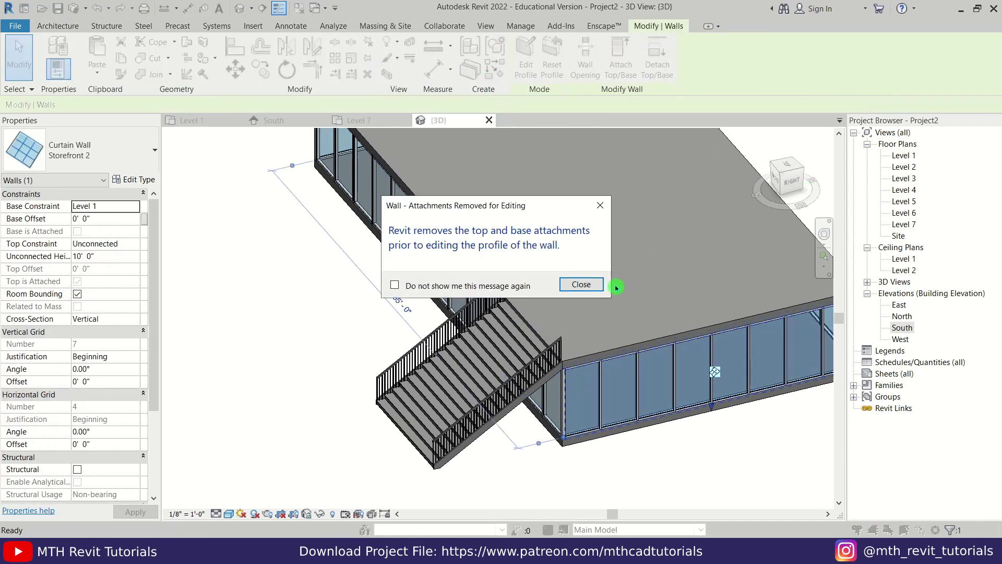
click(583, 284)
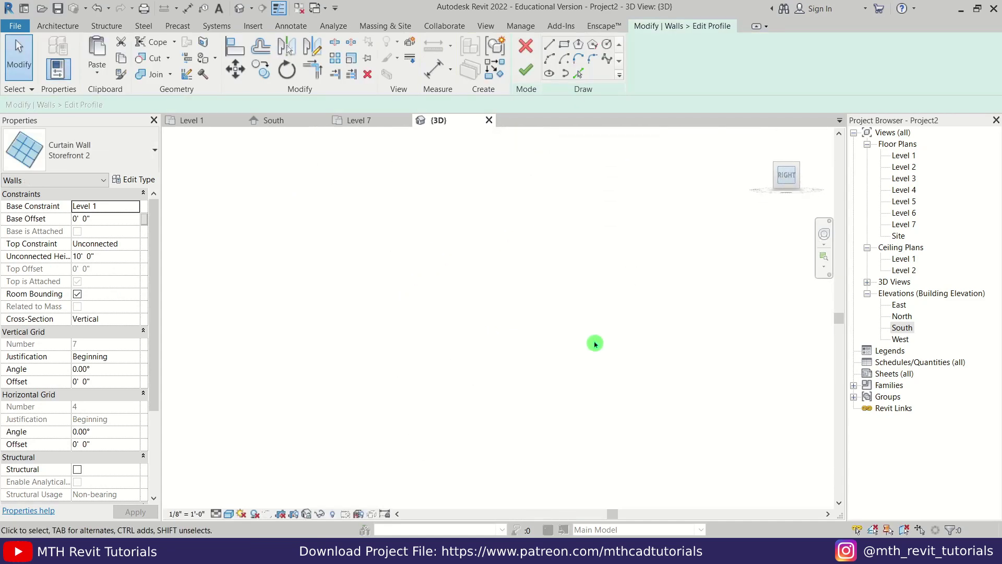
scroll(595, 343, down, 3)
middle_drag(621, 201, 543, 371)
scroll(452, 365, up, 9)
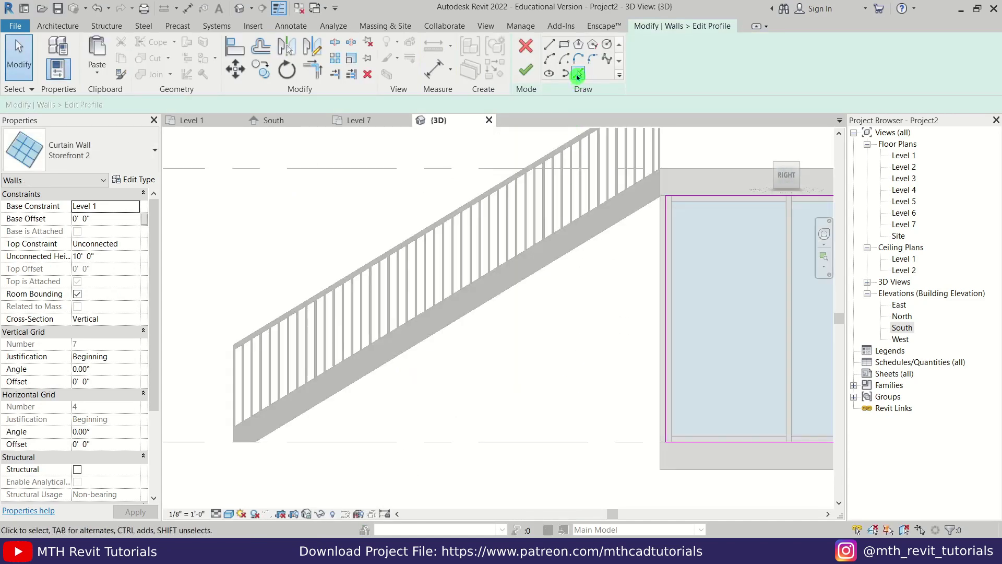
Add a profile line along the lower edge of the stair stringer and trim/extend it to the wall's upper and base lines
click(577, 74)
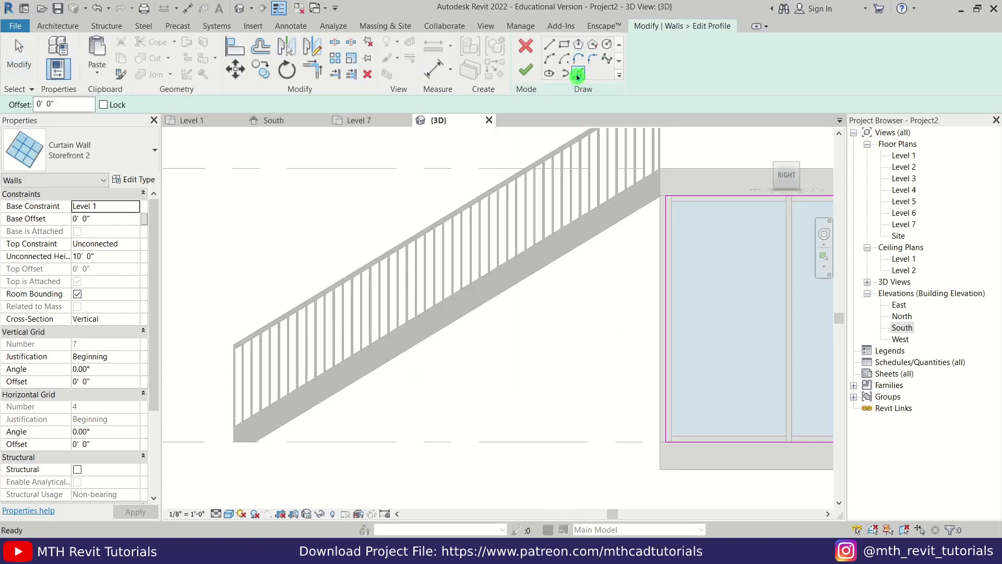
click(623, 227)
key(t)
key(r)
key(e)
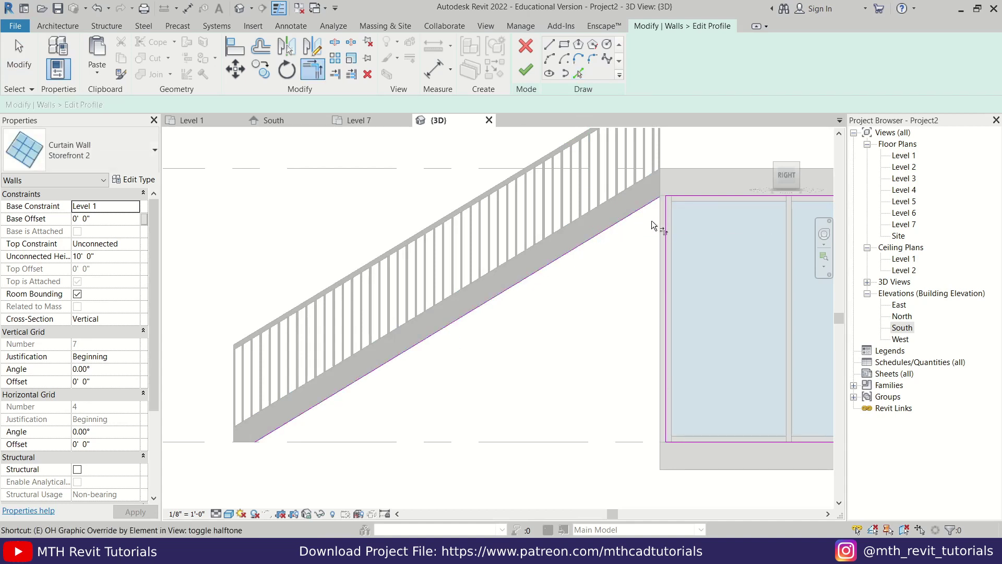
click(639, 207)
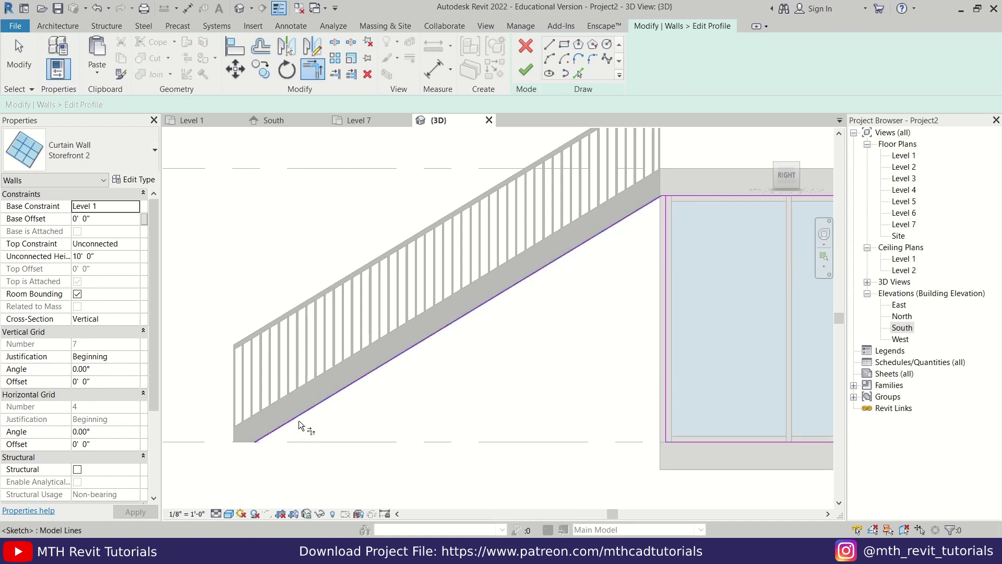
click(699, 440)
Delete the profile's old vertical line at the building corner, finish the profile and delete the mullions that cannot be created
key(Escape)
drag(720, 240, 647, 299)
key(Delete)
click(535, 77)
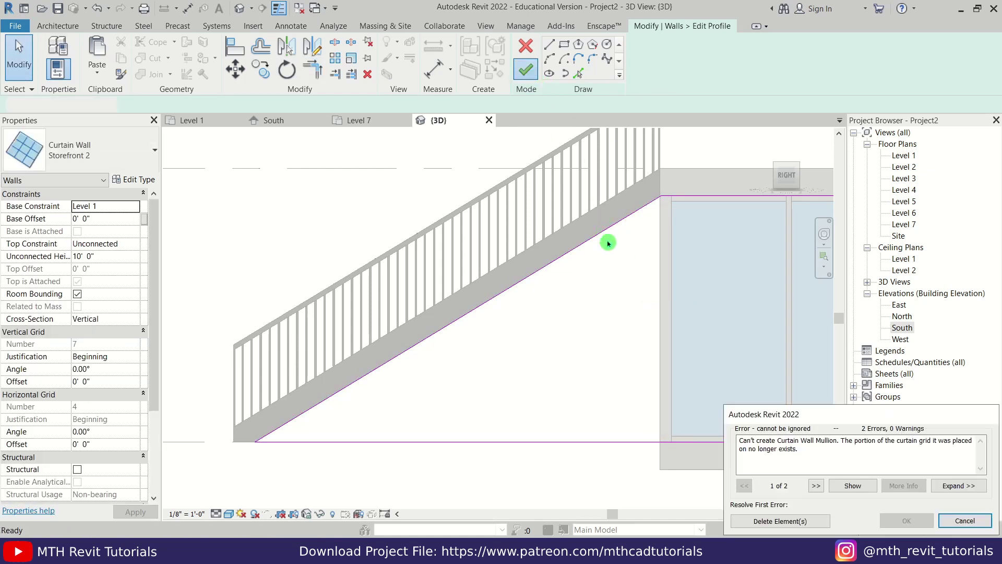
click(776, 527)
scroll(483, 330, down, 4)
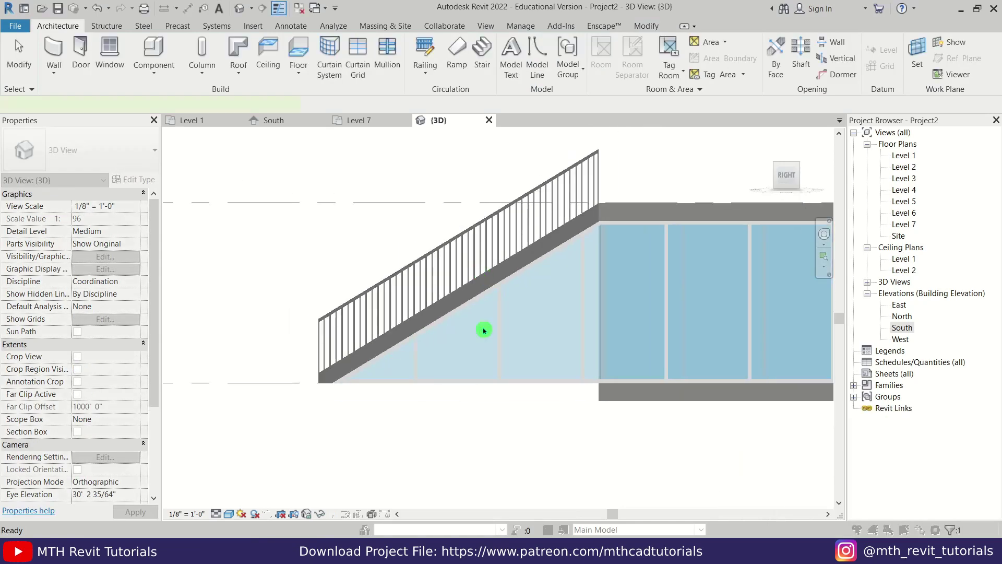
click(517, 440)
shift+middle_drag(386, 334, 566, 331)
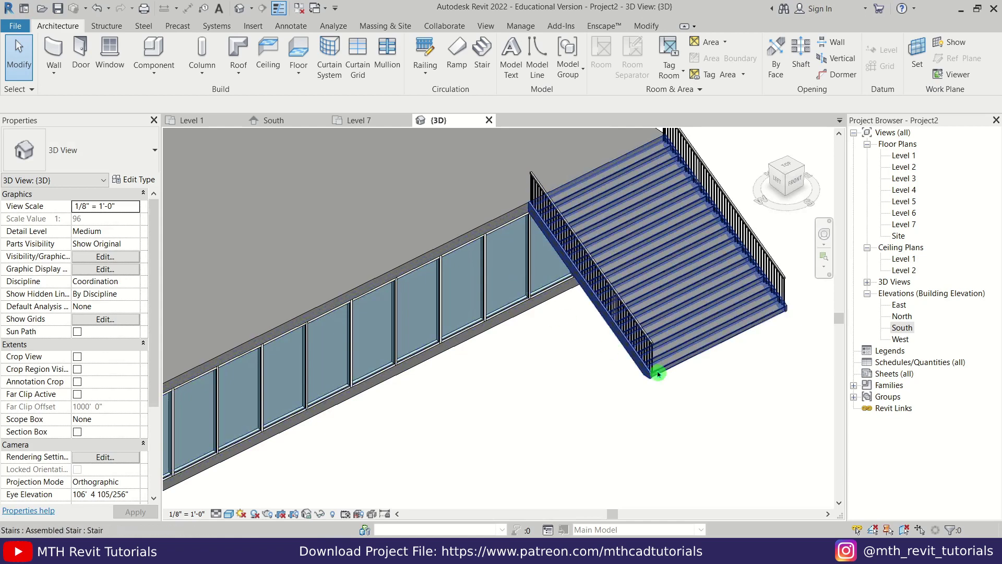
In the Level 1 plan, draw a 10' high Storefront 2 curtain wall about 15' 6" long under the stair's west stringer
click(193, 120)
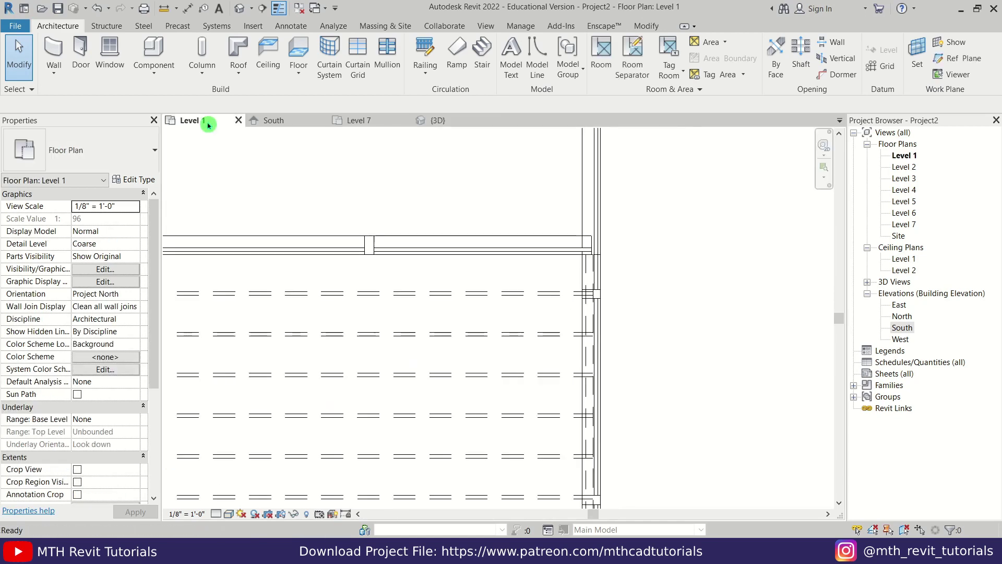
scroll(286, 181, down, 2)
middle_drag(287, 181, 644, 156)
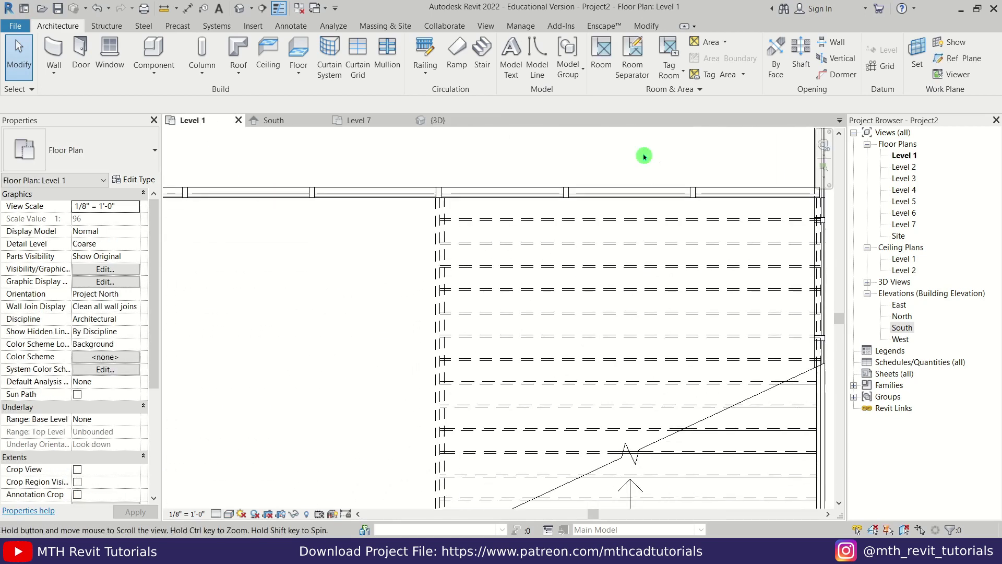
click(61, 62)
scroll(324, 198, up, 2)
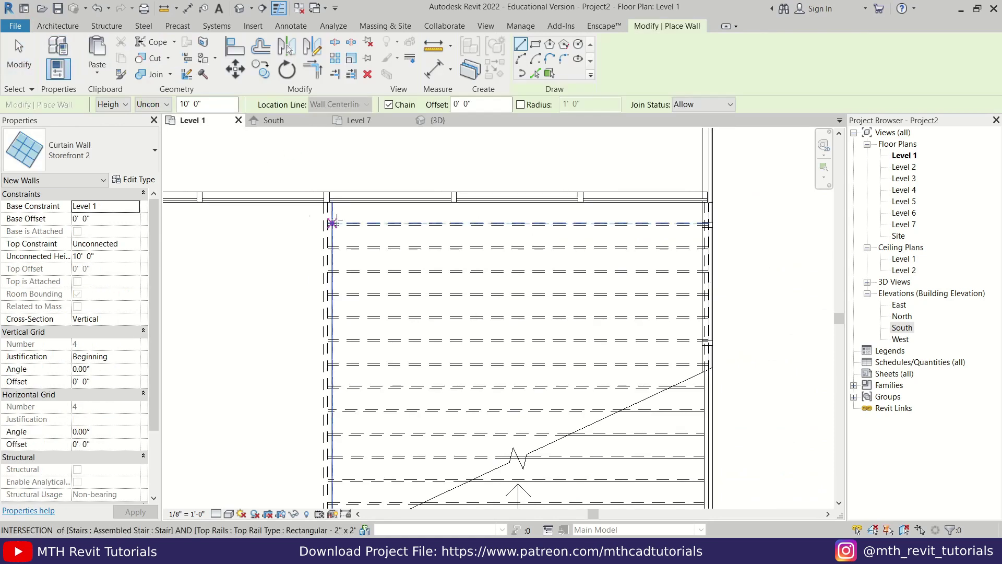
click(321, 196)
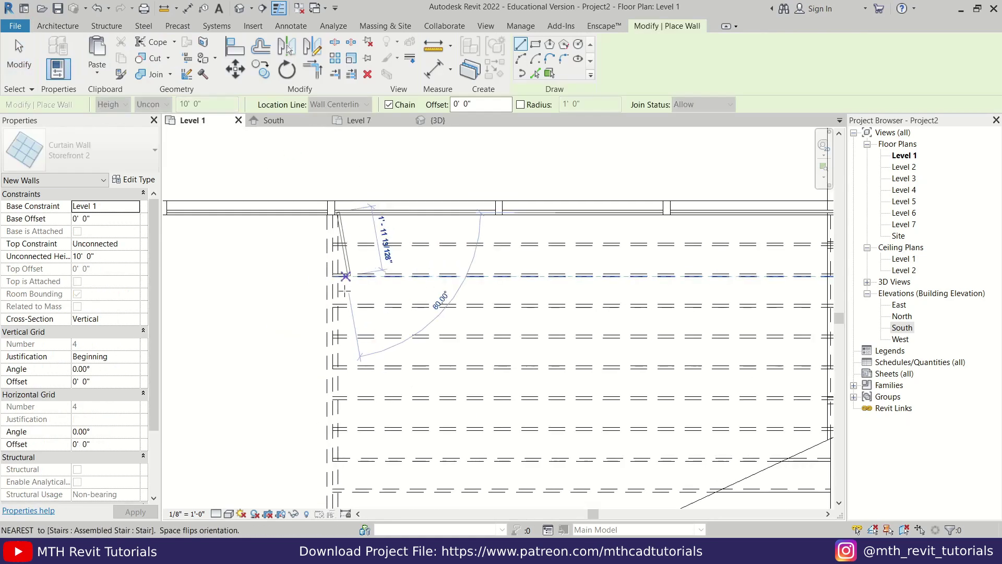
scroll(336, 399, down, 3)
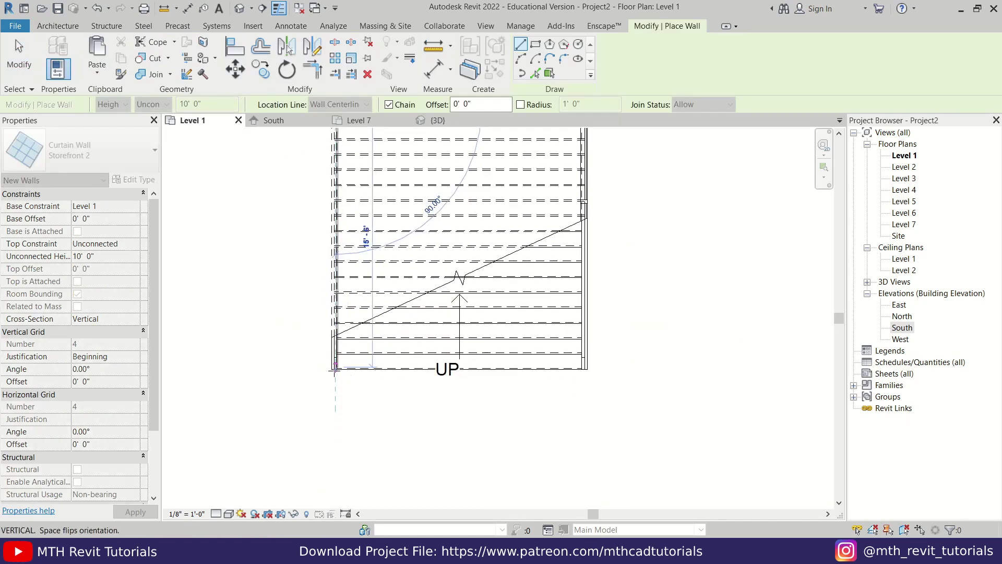
click(335, 370)
key(Escape)
key(Escape)
middle_drag(363, 319, 425, 411)
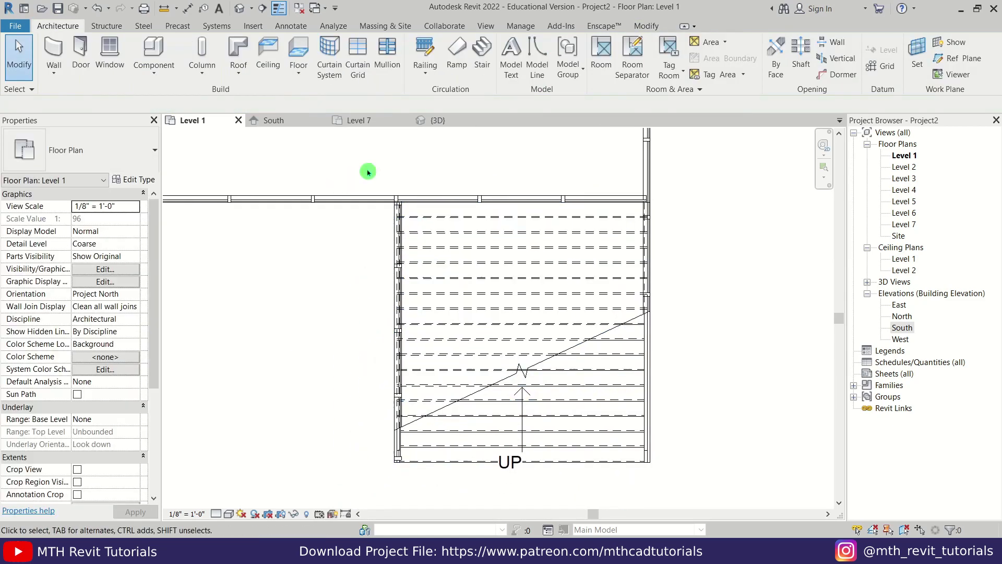
Edit the new curtain wall's profile in the 3D view from the left, deleting its upper line and outer vertical line
click(438, 121)
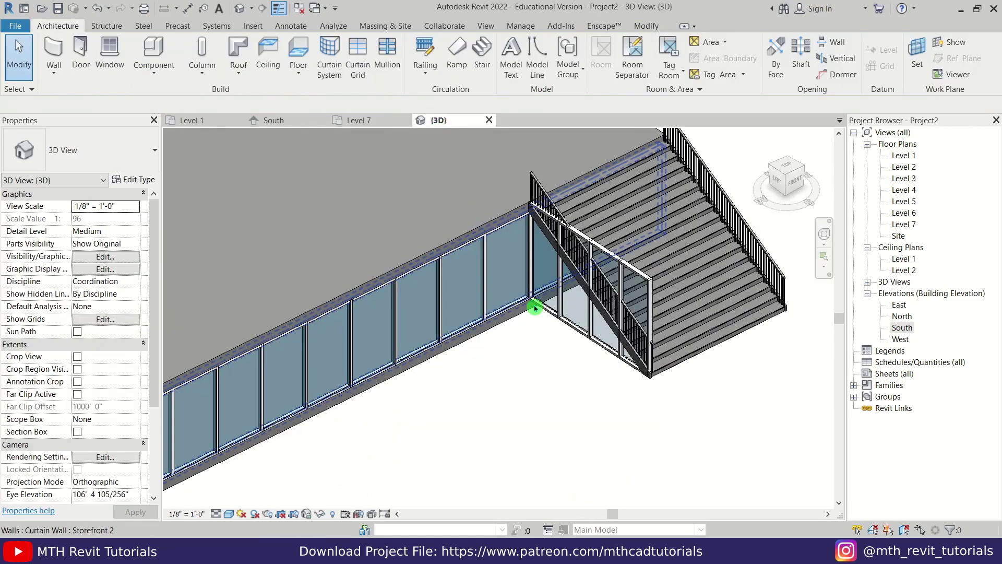
click(630, 294)
click(528, 73)
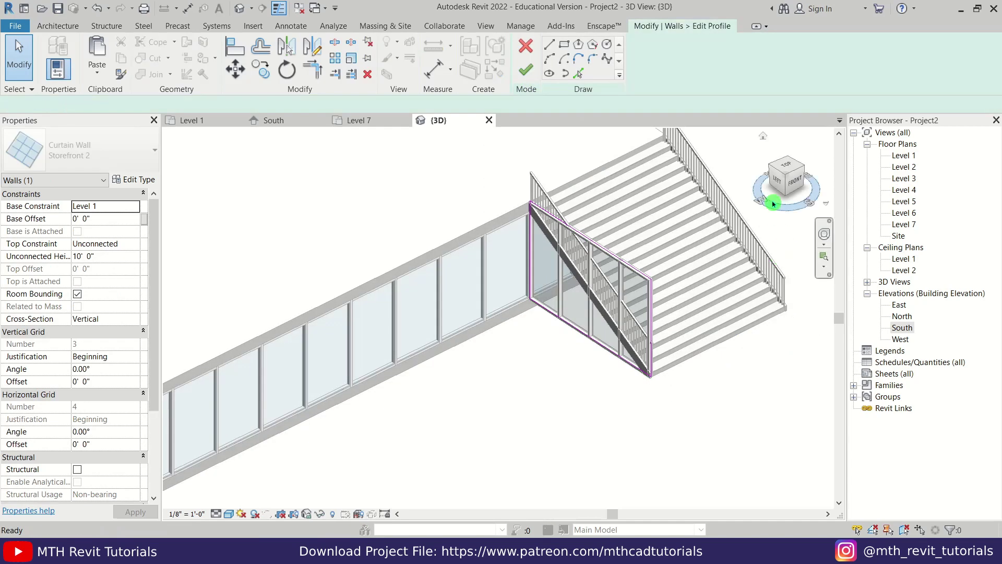
click(775, 182)
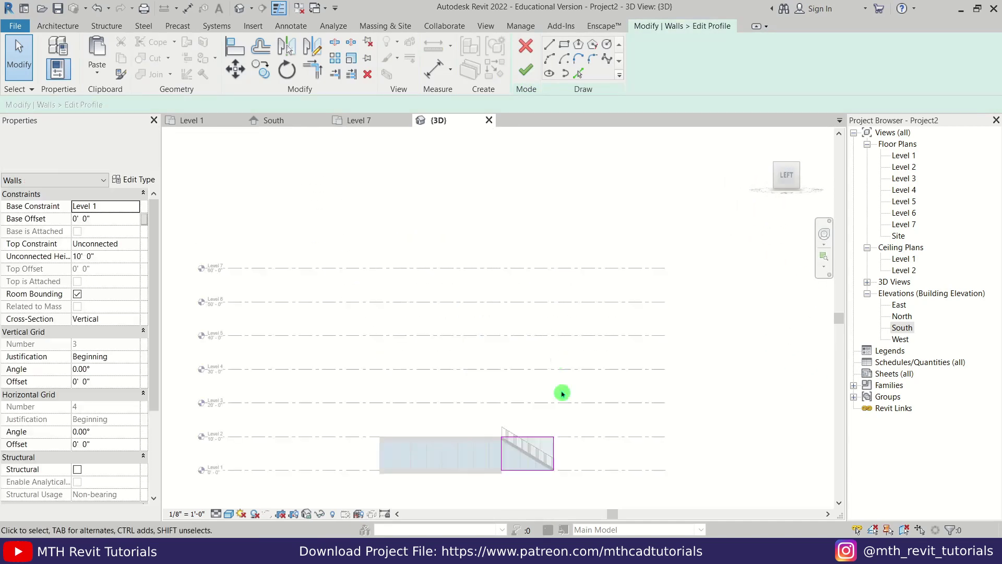
scroll(560, 443, up, 6)
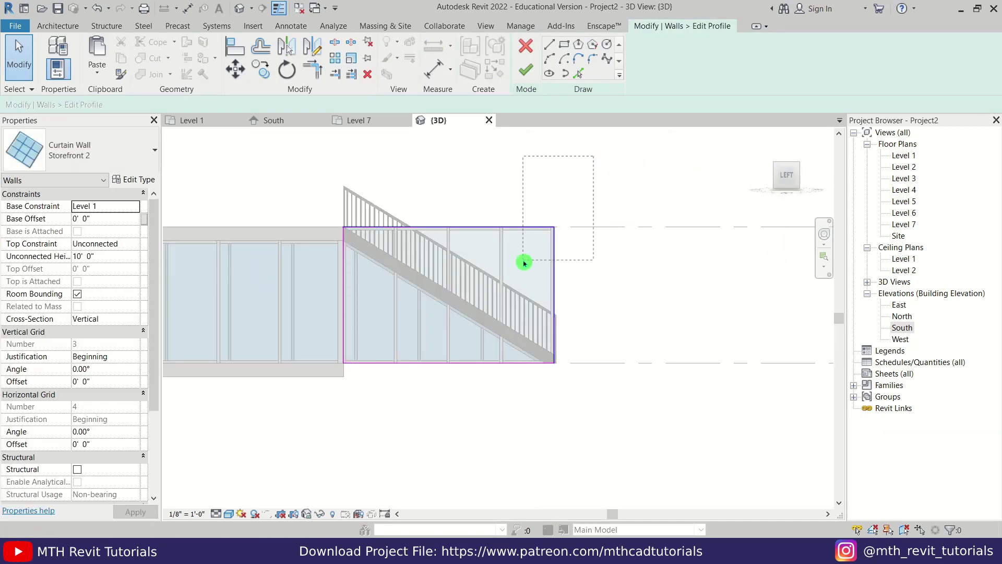
drag(524, 263, 522, 264)
key(Delete)
scroll(522, 264, up, 1)
Pick the west stringer's lower edge as a sloped profile line and trim it to the profile's base line at the stair foot
click(578, 74)
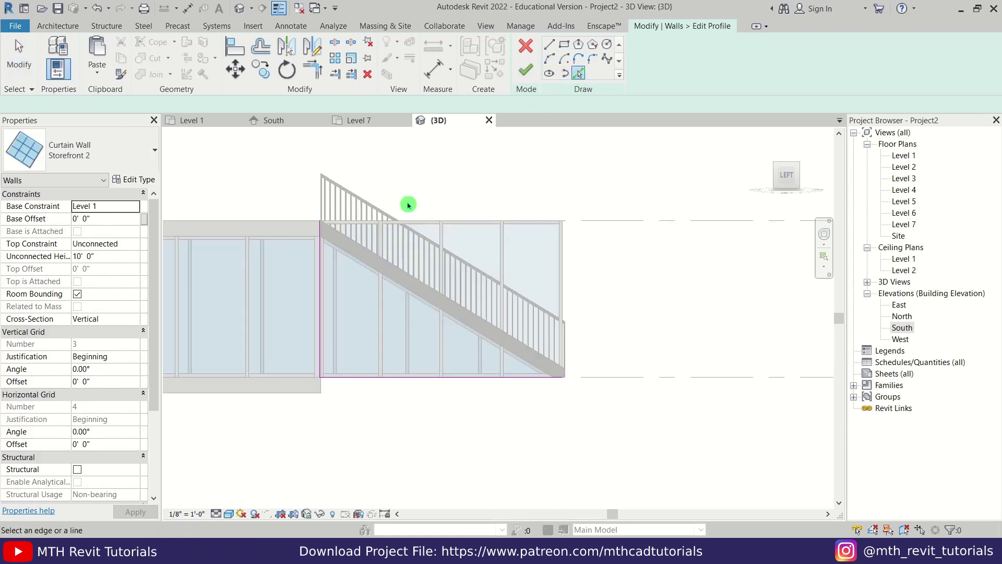
scroll(347, 252, up, 3)
click(346, 253)
scroll(418, 222, down, 3)
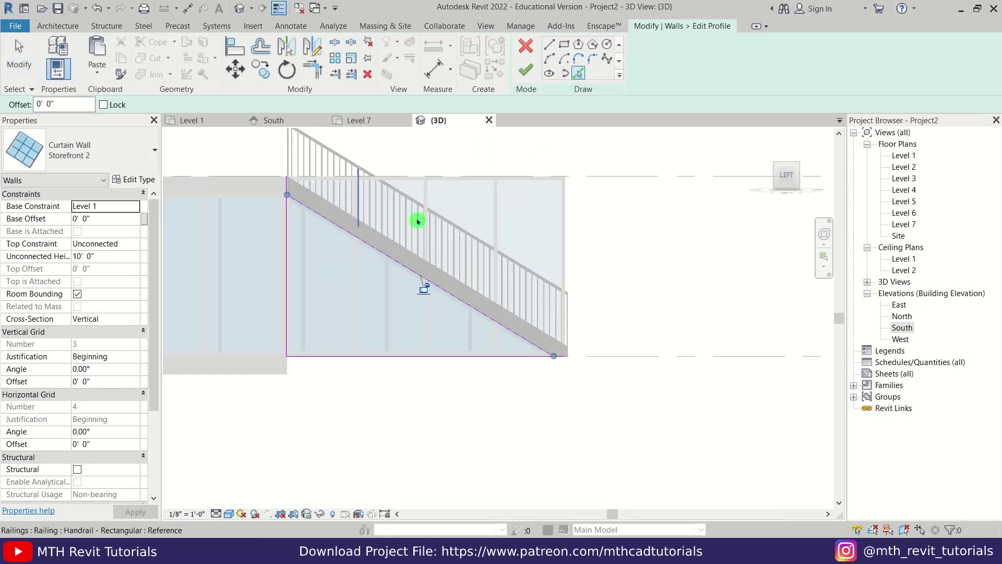
scroll(546, 316, up, 4)
key(t)
key(r)
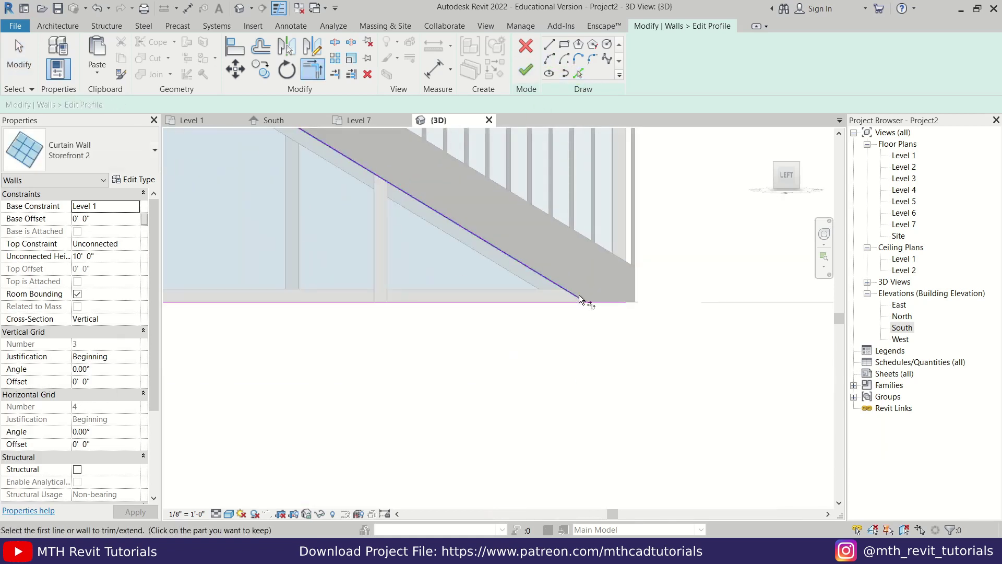
click(579, 299)
click(570, 306)
scroll(475, 352, up, 3)
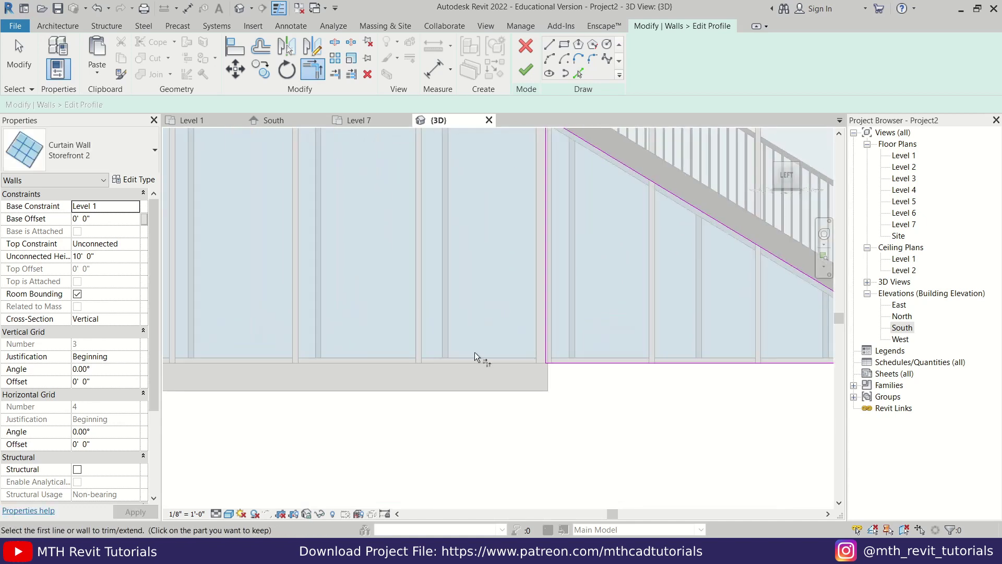
Move the profile's remaining vertical line onto the upper end of the stringer at the floor edge, removing the conflicting constraints
key(Escape)
key(Escape)
scroll(566, 206, down, 3)
scroll(543, 292, up, 4)
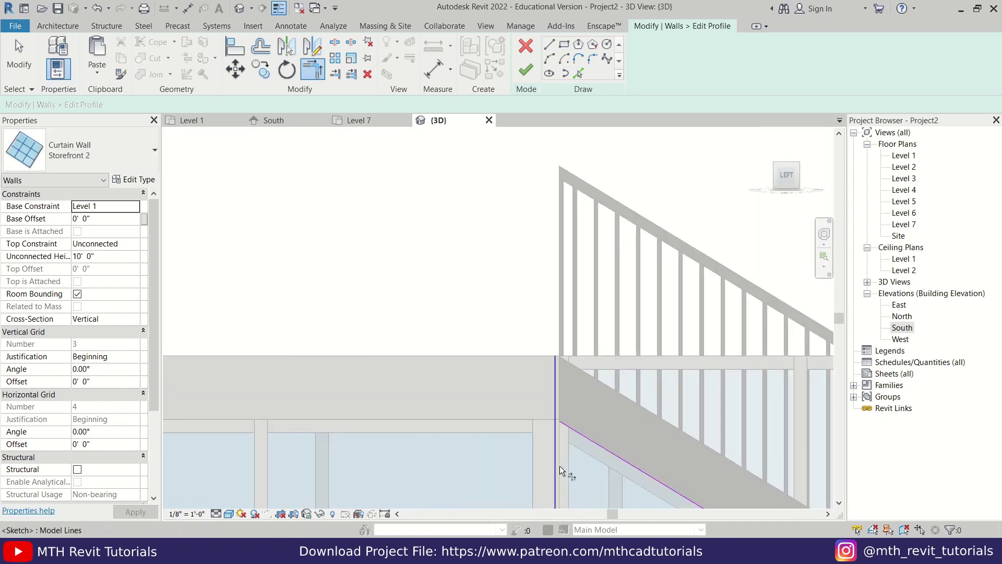
click(542, 292)
mouse_move(542, 293)
mouse_down()
mouse_move(574, 295)
mouse_move(551, 305)
mouse_move(572, 289)
mouse_up()
click(590, 302)
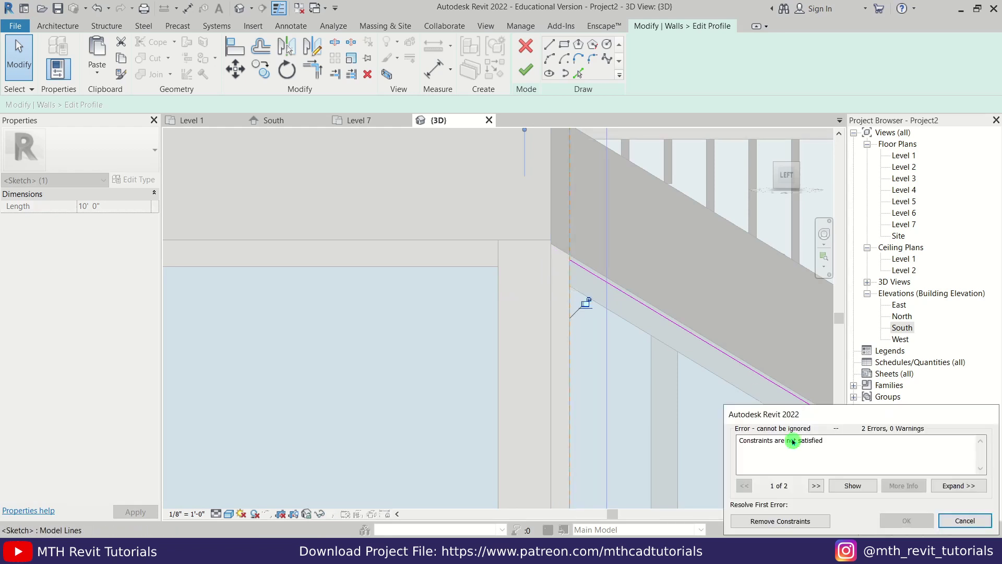
click(768, 522)
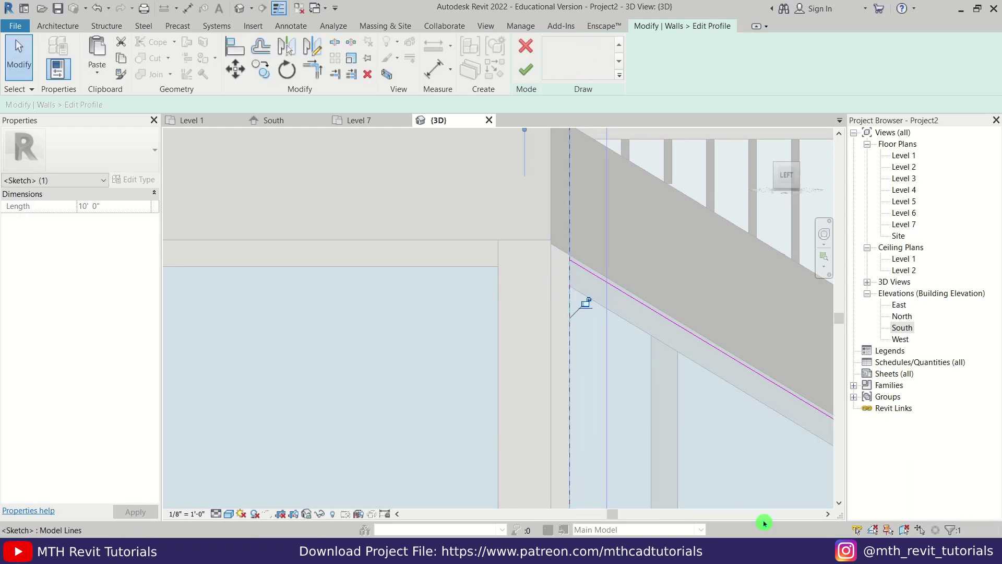
drag(553, 351, 554, 352)
click(578, 356)
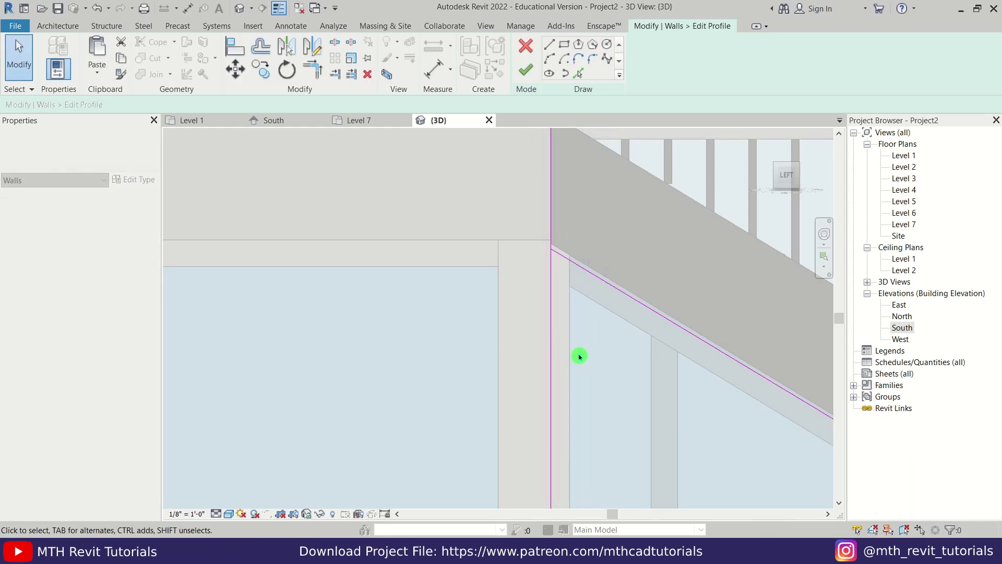
Replace the sloped profile line with one picked on the stringer's lower edge and trim it to the vertical line
click(601, 284)
key(Delete)
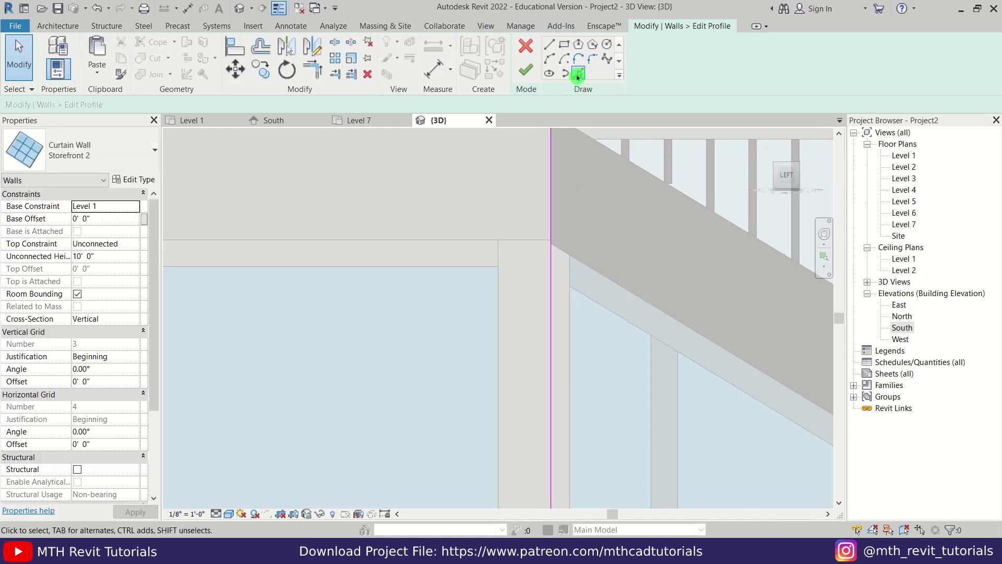
click(577, 75)
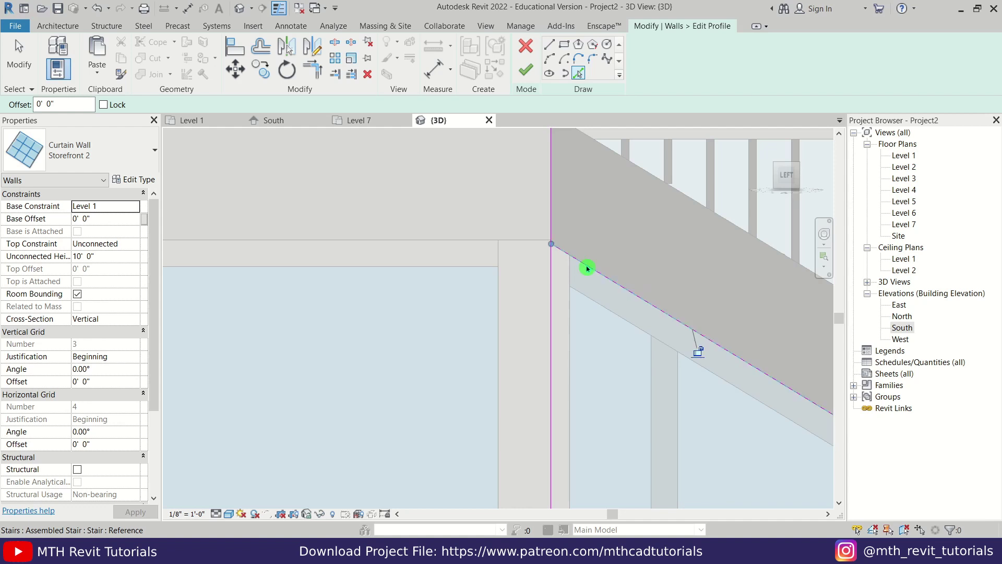
click(587, 268)
key(Escape)
key(t)
key(r)
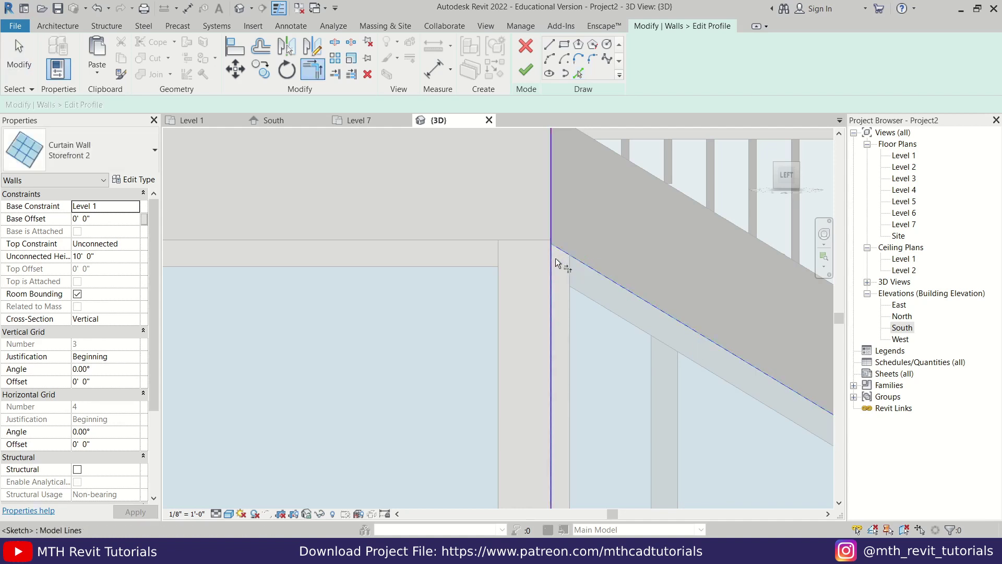
scroll(423, 292, down, 3)
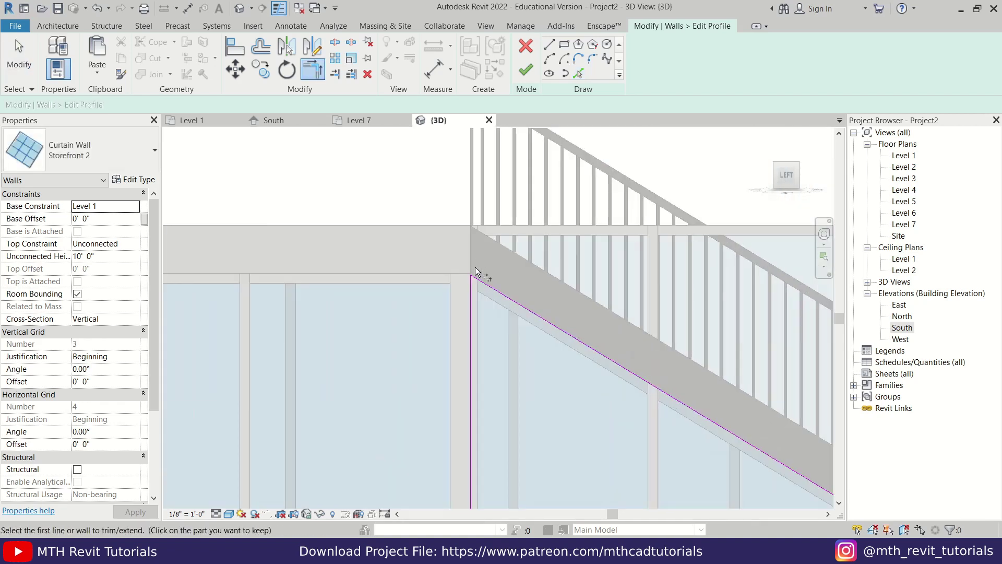
Finish the profile of the curtain wall under the west stringer and delete the mullions that cannot be created
scroll(485, 203, down, 2)
click(535, 235)
click(528, 81)
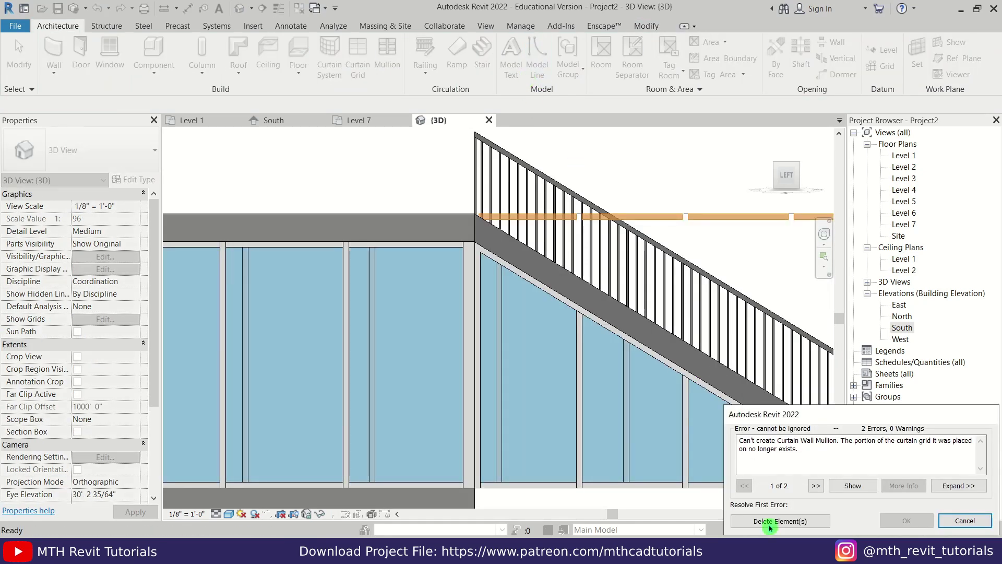
click(769, 526)
scroll(544, 284, down, 3)
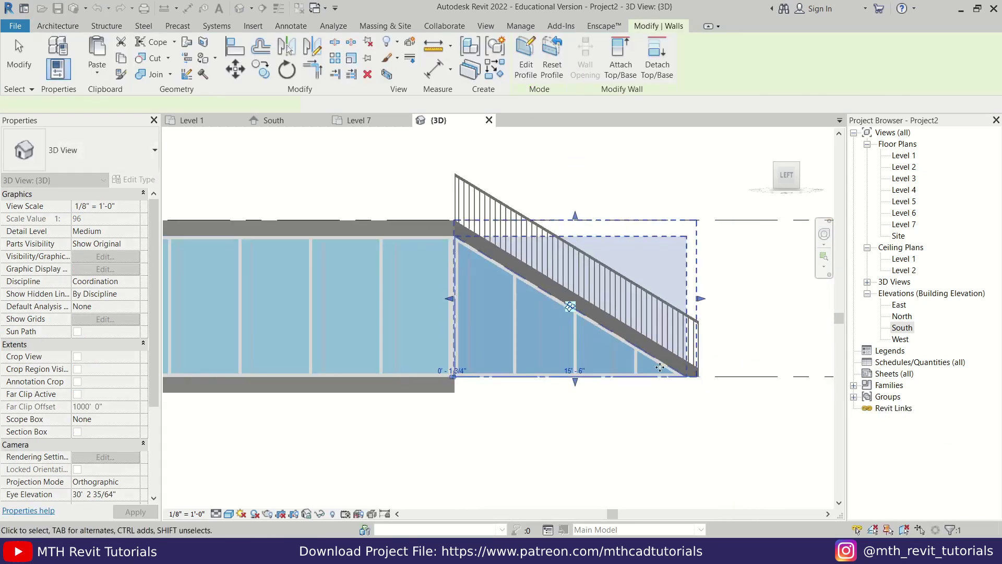
Edit the Level 1 floor boundary in plan and add boundary lines along the stair's east, south and west outer edges
shift+middle_drag(663, 366, 481, 354)
click(519, 344)
scroll(584, 441, down, 3)
double_click(482, 354)
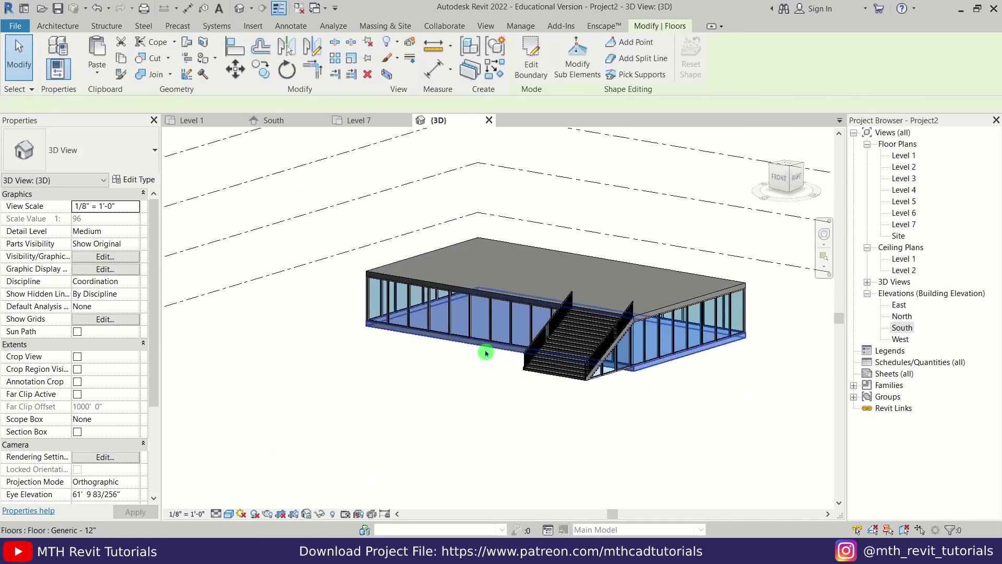
click(204, 125)
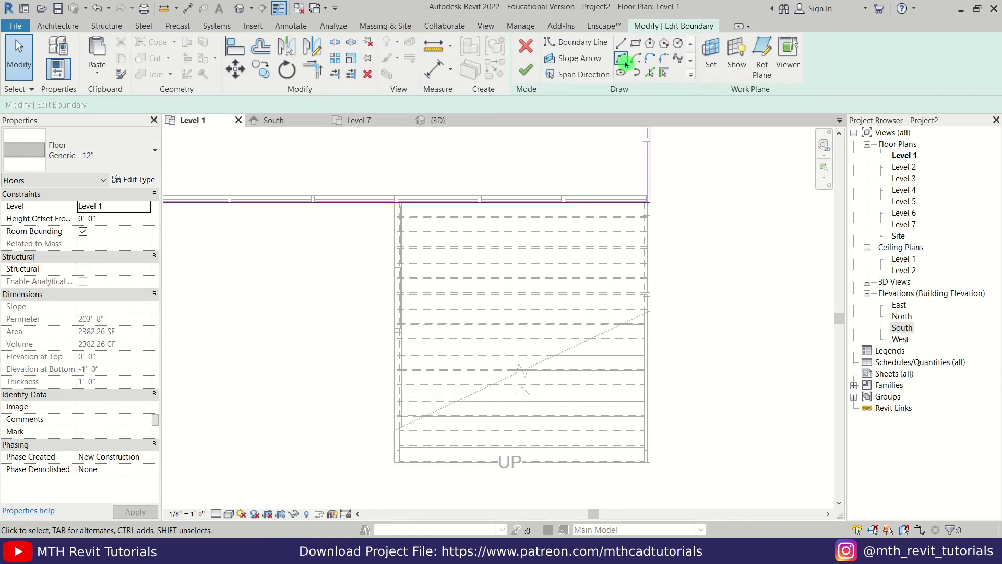
key(l)
key(i)
click(650, 202)
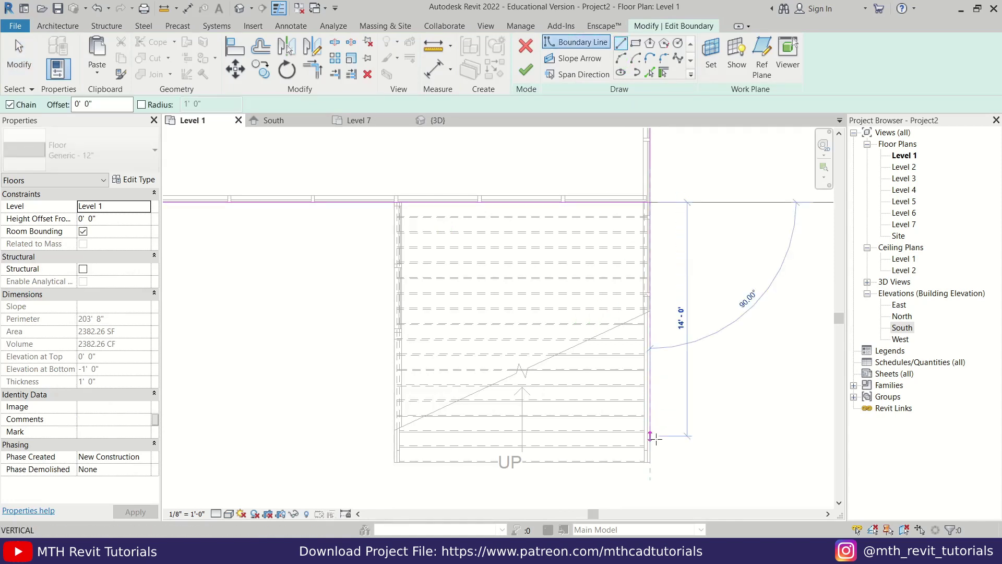
click(650, 463)
click(394, 462)
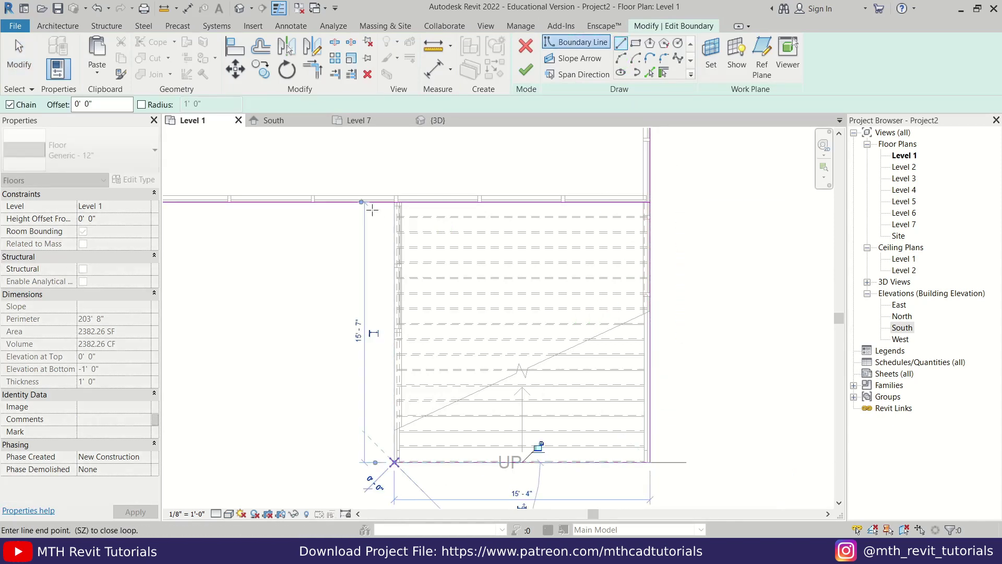
click(394, 202)
key(Escape)
key(Escape)
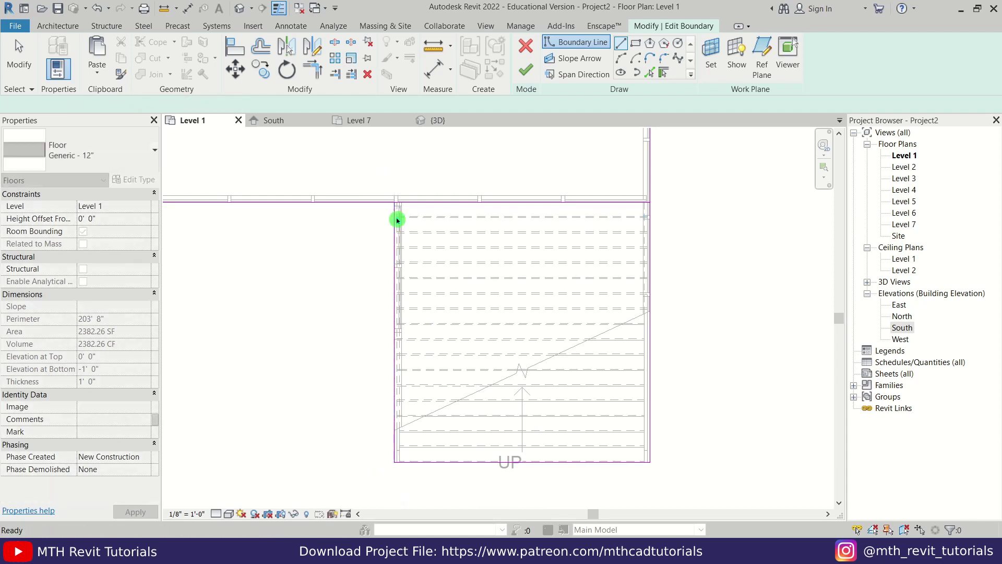
Trim the floor's old south edge away across the stair footprint and finish the boundary, checking the result in 3D
click(588, 104)
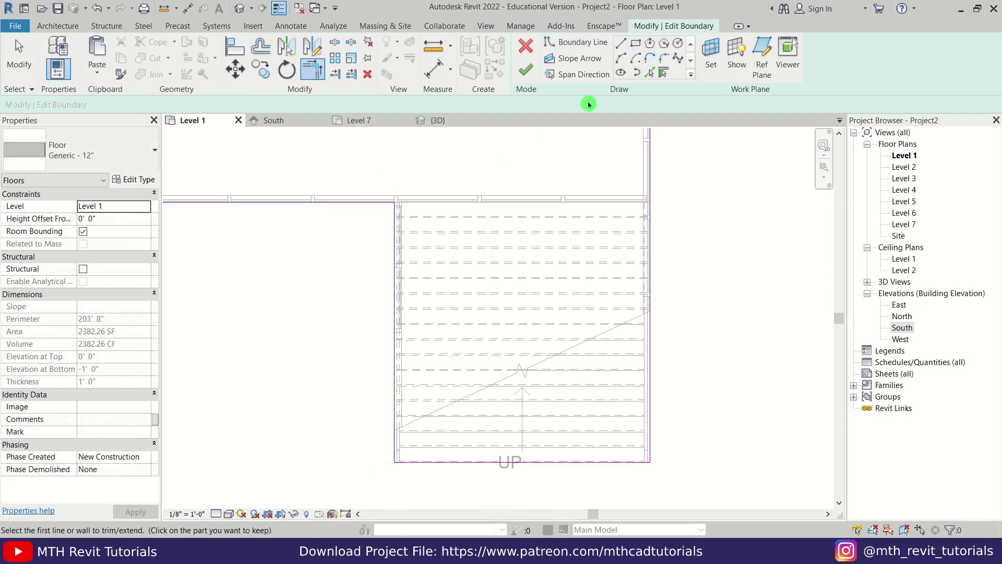
click(526, 70)
click(437, 120)
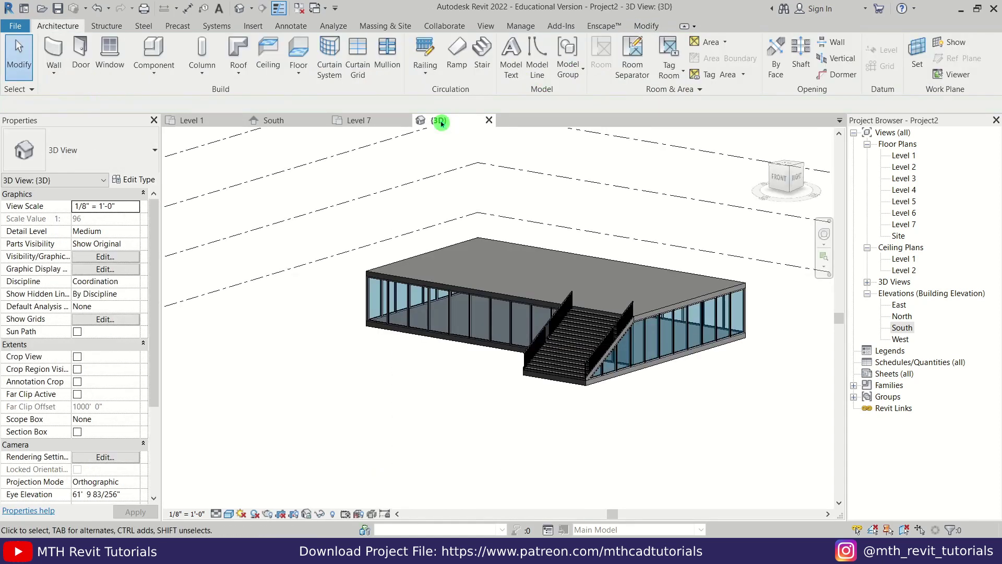
shift+middle_drag(324, 334, 390, 416)
On Level 2, draw a rectangle of 10' high Storefront 2 curtain walls offset 6' inward between the floor's northwest and southeast corners
double_click(914, 167)
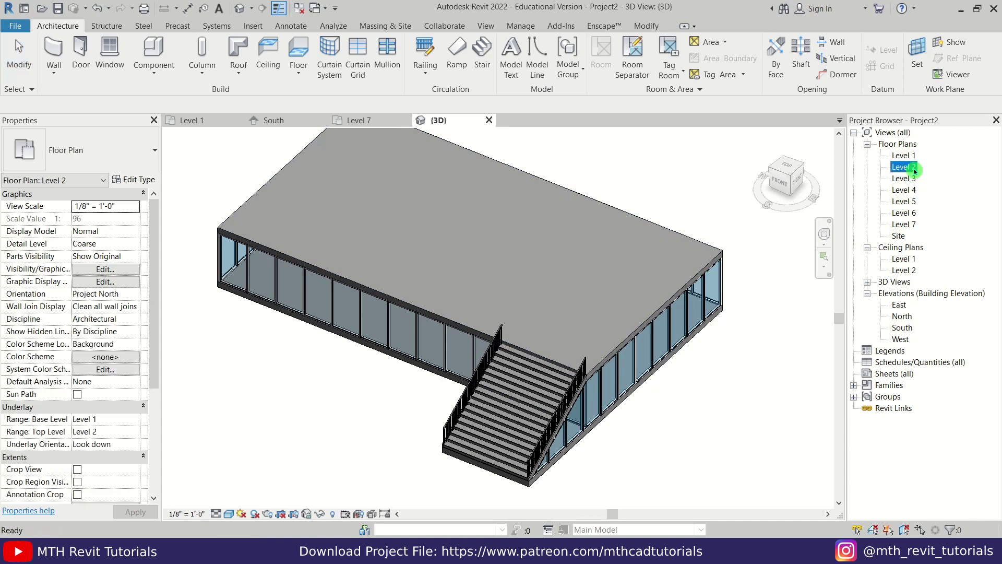
scroll(512, 266, up, 3)
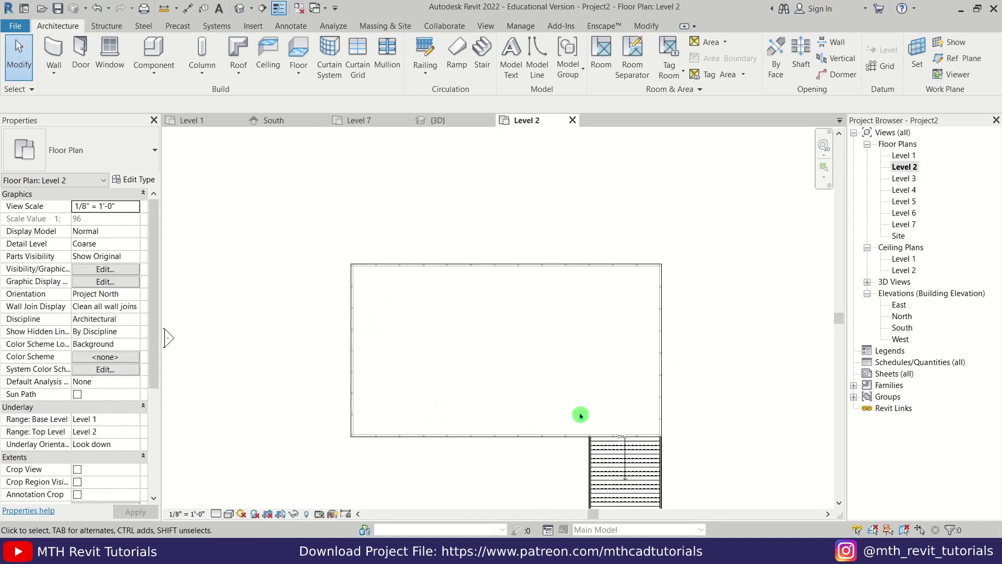
click(51, 52)
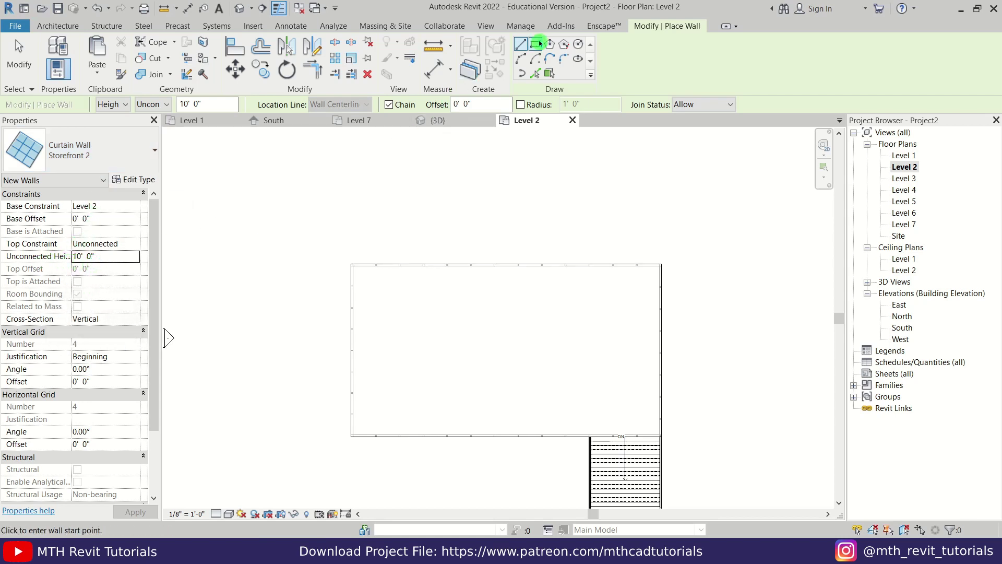
click(537, 44)
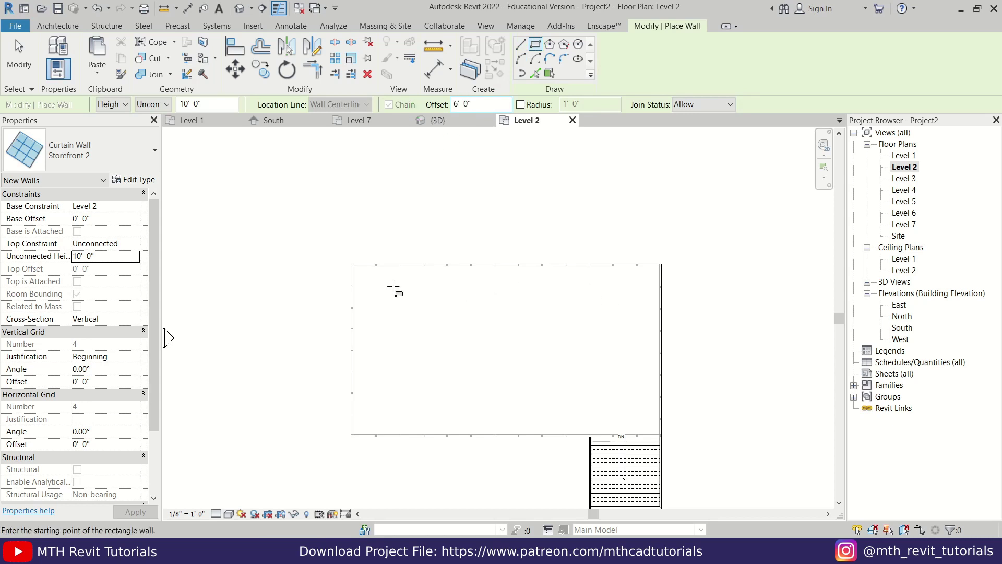
scroll(349, 267, up, 5)
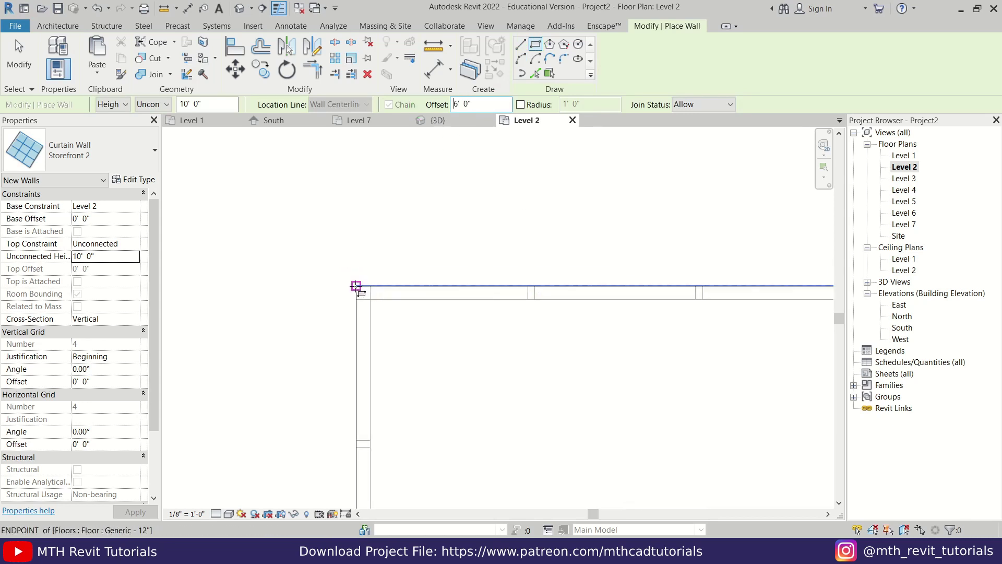
click(356, 285)
scroll(317, 216, down, 3)
scroll(415, 289, down, 3)
middle_drag(571, 364, 439, 280)
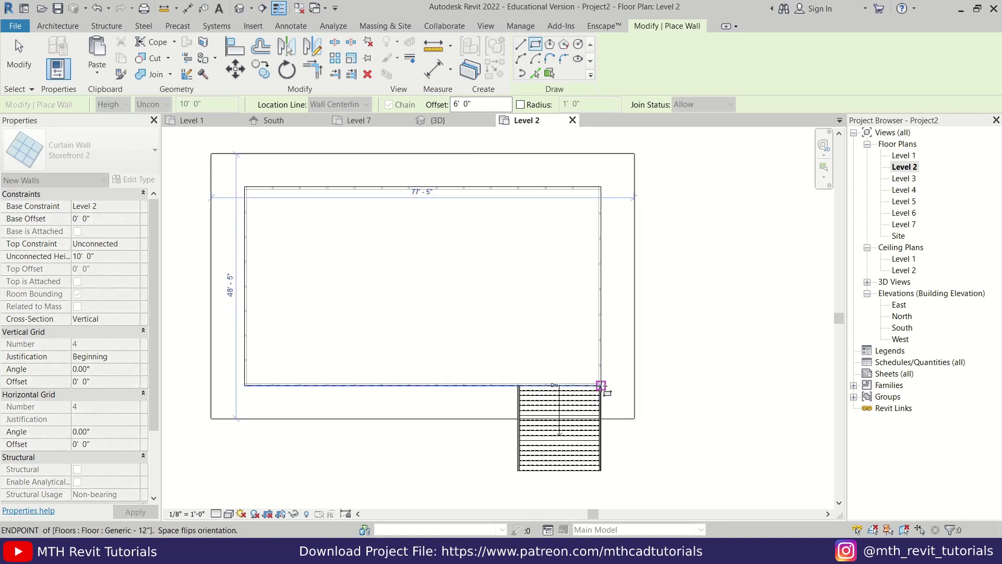
scroll(601, 385, up, 1)
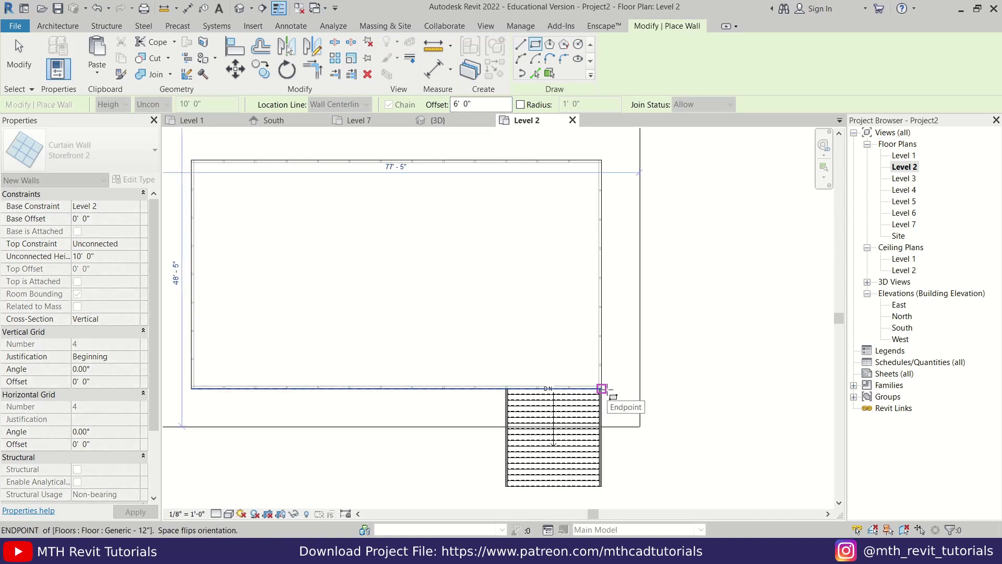
click(602, 389)
scroll(607, 389, up, 2)
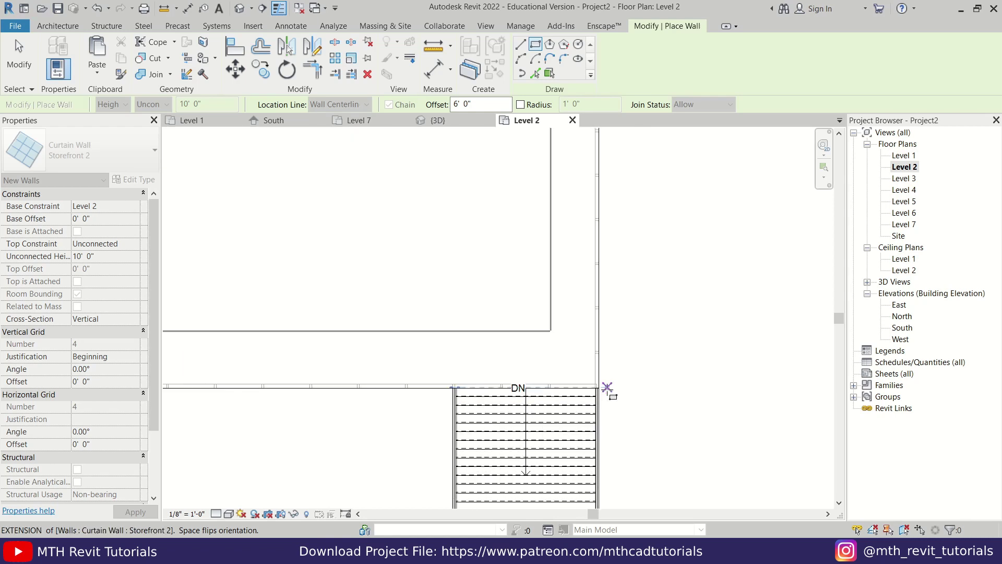
scroll(607, 387, up, 2)
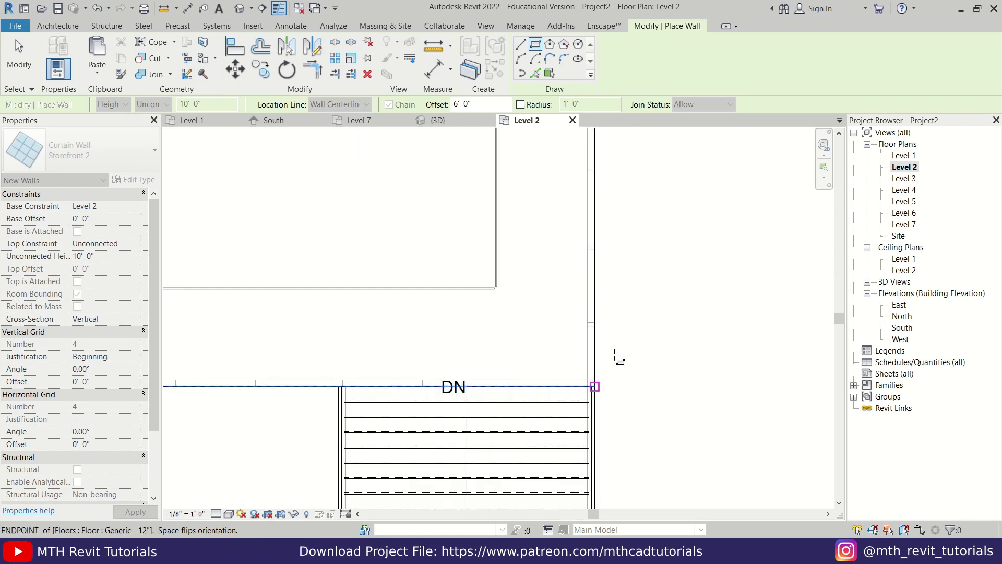
scroll(614, 354, down, 3)
key(Escape)
key(Escape)
middle_drag(313, 246, 376, 268)
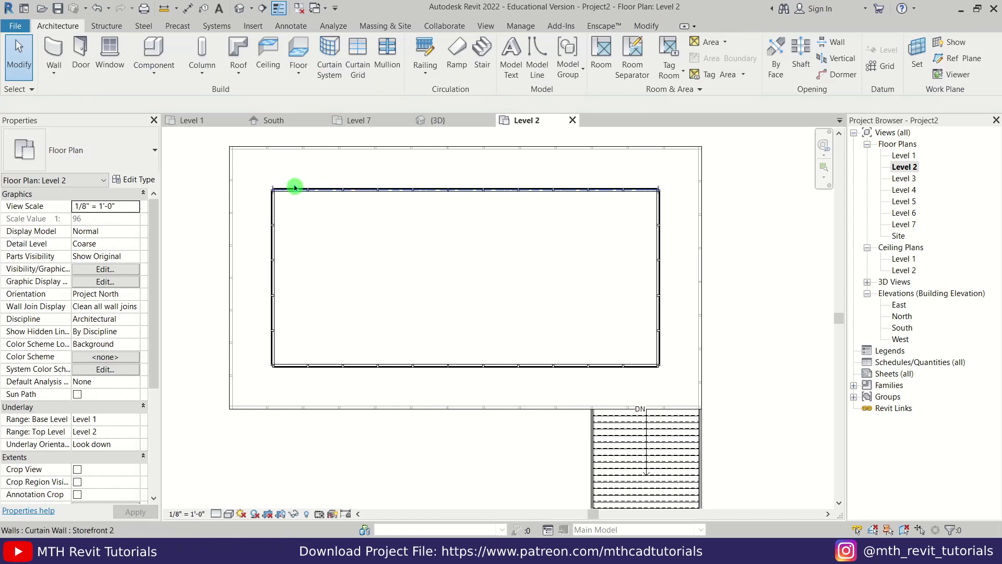
Change both stair railings to the Glass Panel - Bottom Fill type
click(239, 9)
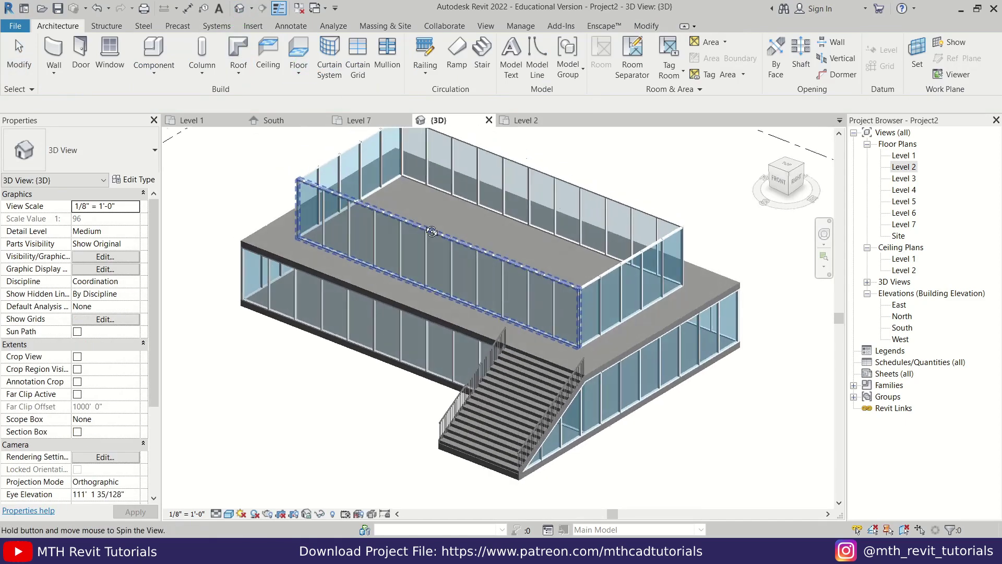
shift+middle_drag(389, 158, 410, 225)
scroll(534, 365, up, 1)
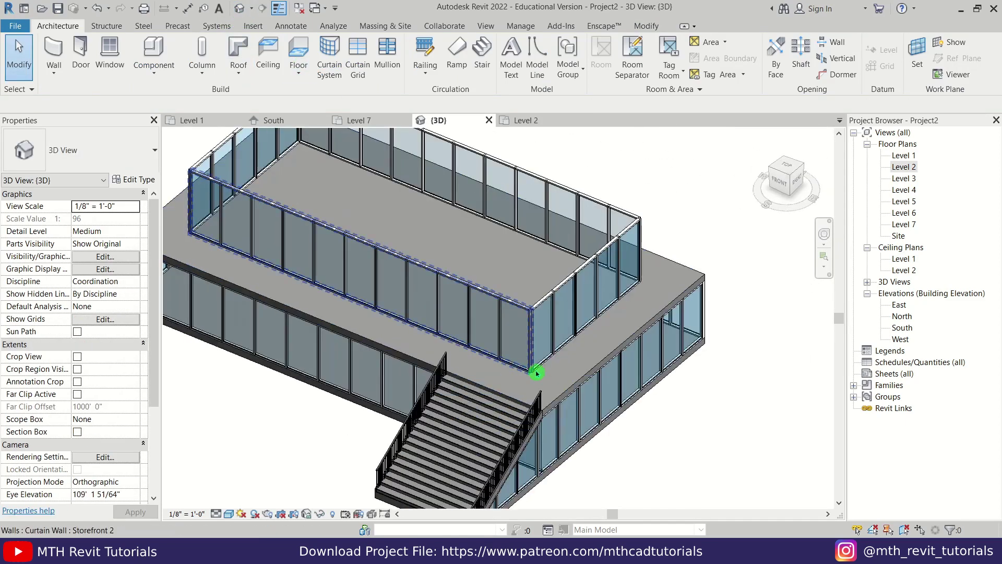
click(446, 361)
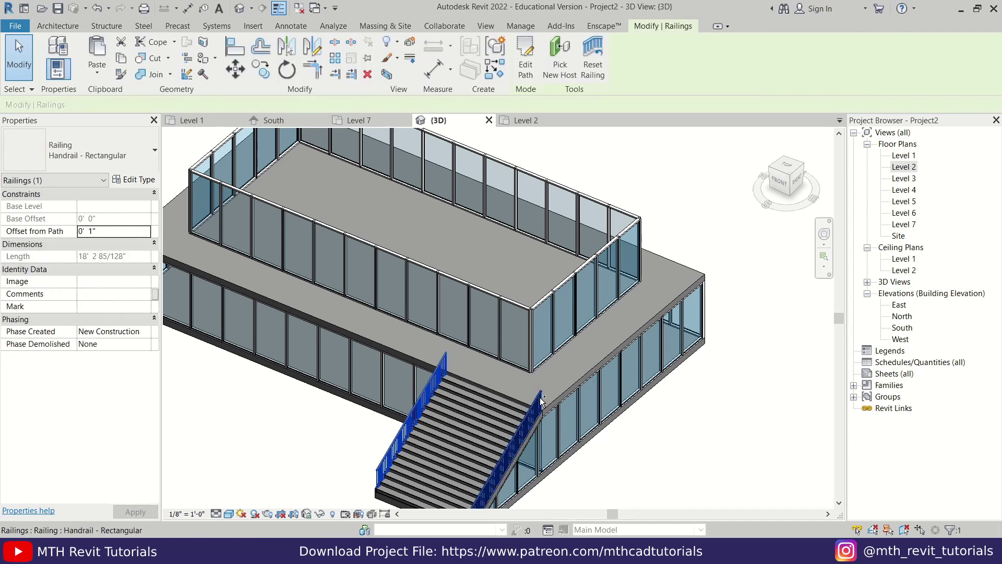
ctrl+click(529, 409)
click(104, 156)
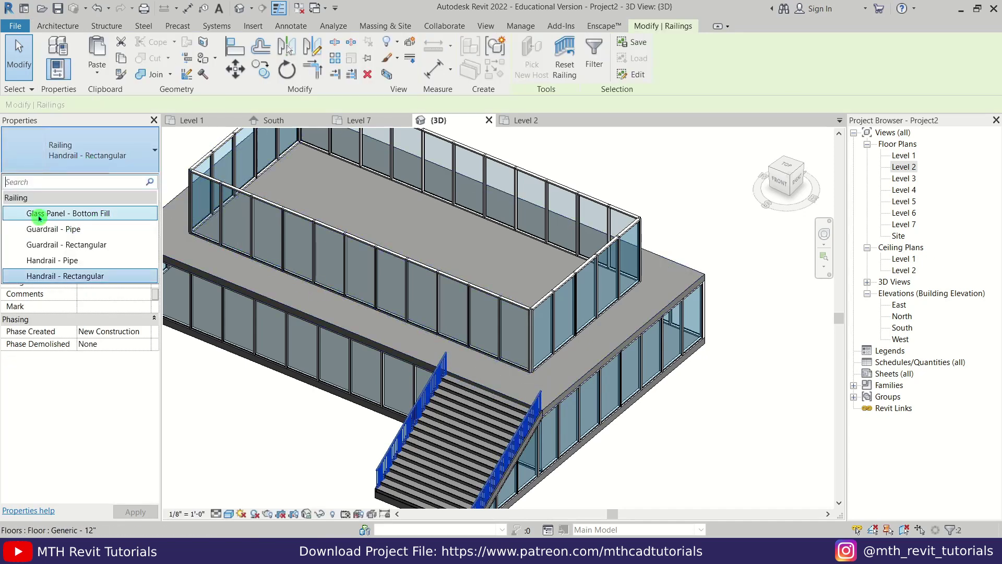
scroll(437, 393, up, 4)
key(Escape)
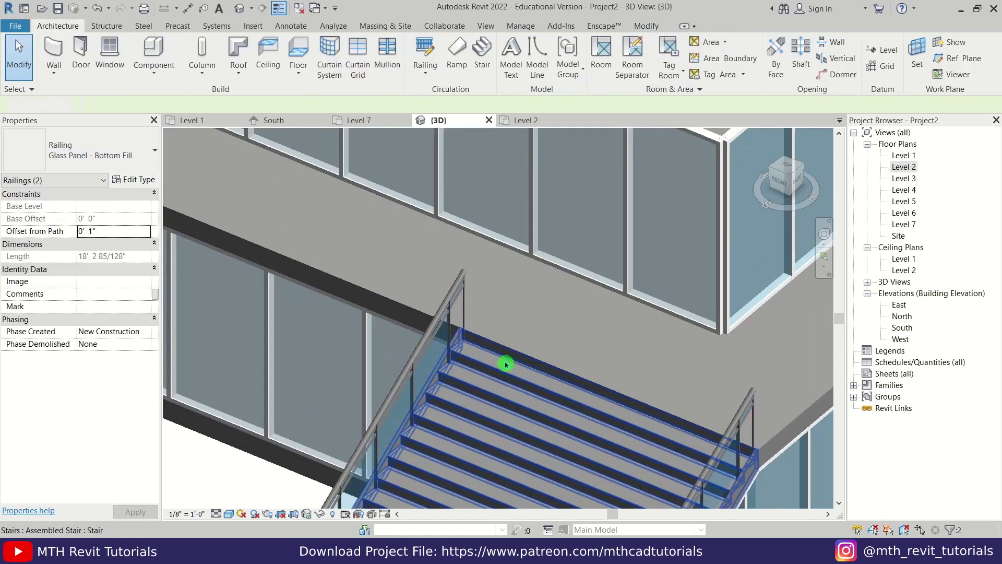
Edit the west stair railing's path in the Level 1 plan, adding a line offset 2" inside the south floor edge to the southwest corner
scroll(507, 361, down, 3)
shift+middle_drag(526, 349, 442, 346)
scroll(470, 328, up, 4)
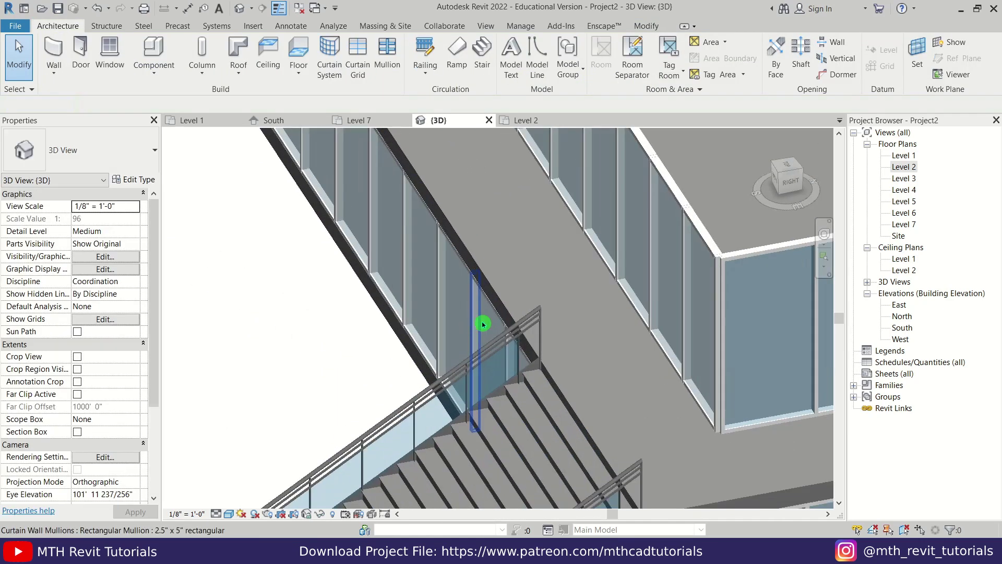
click(534, 325)
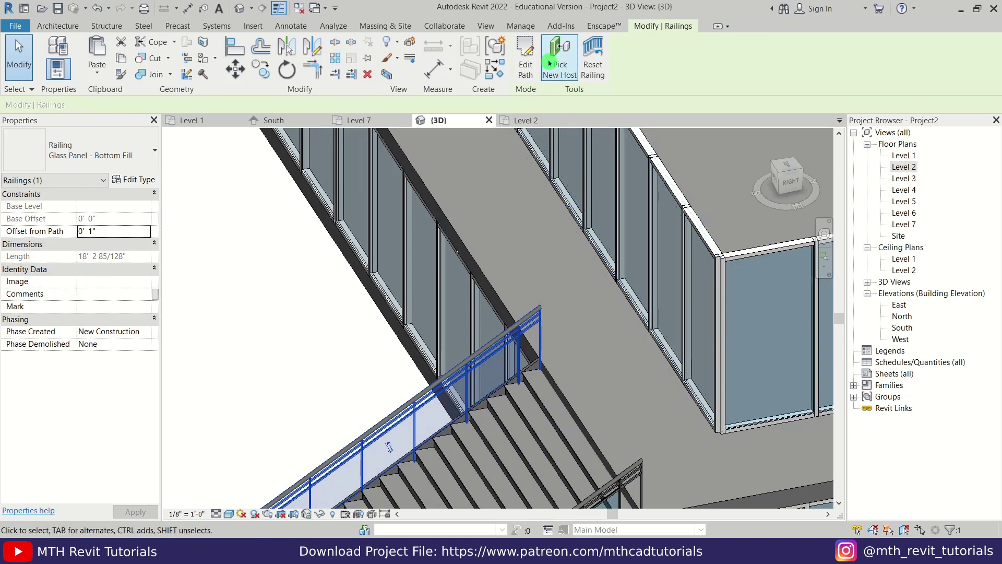
click(521, 77)
click(182, 120)
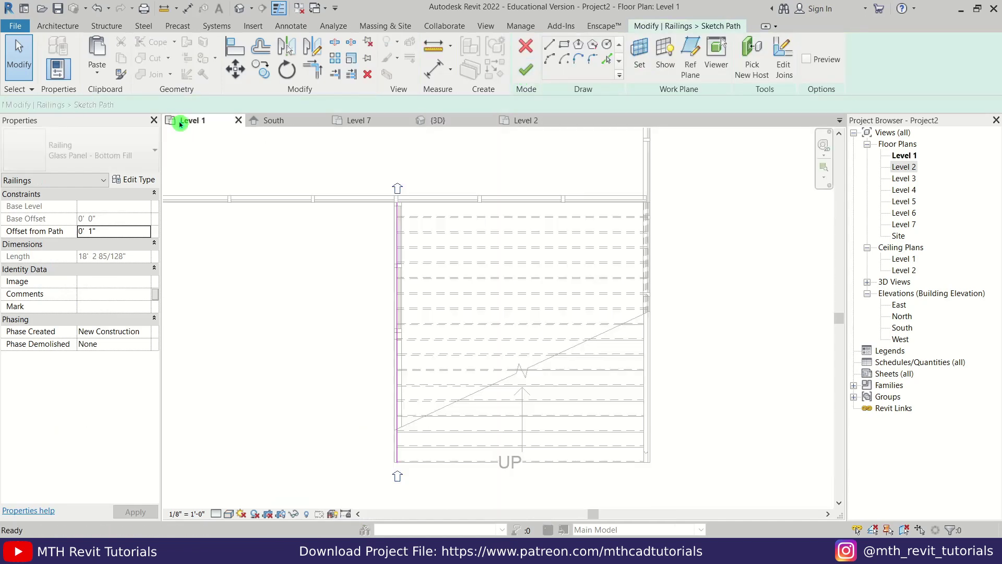
click(551, 45)
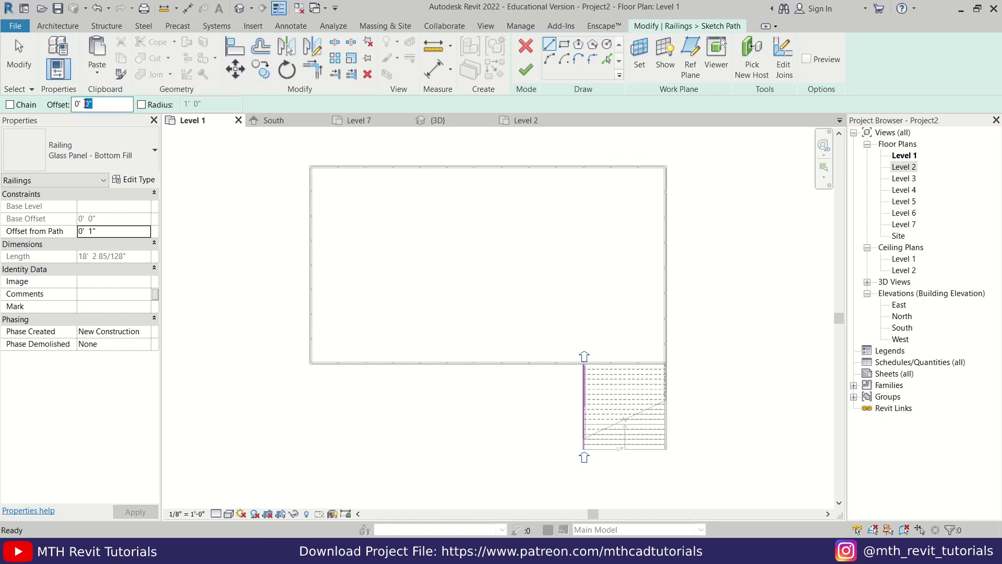
scroll(579, 364, up, 9)
click(645, 343)
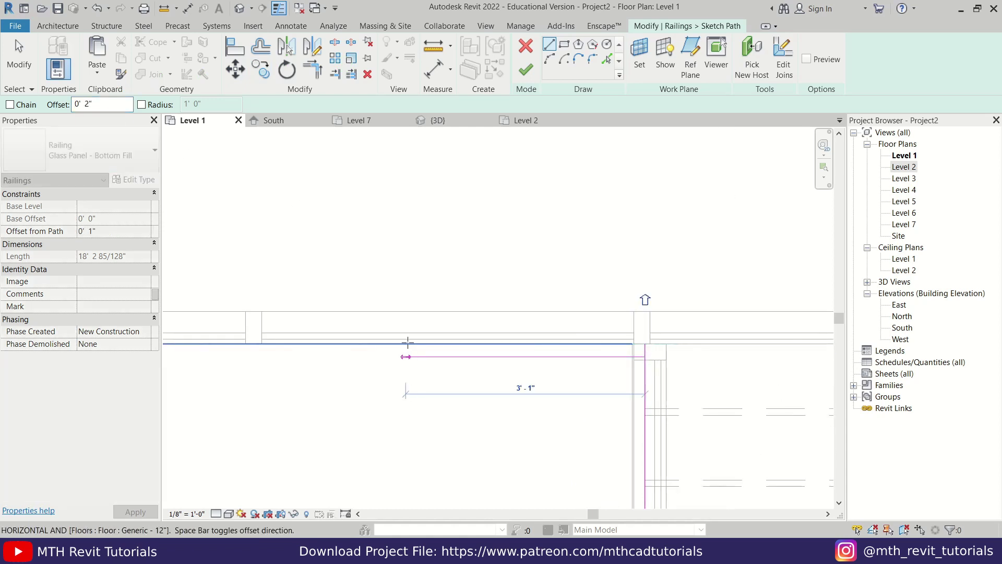
key(space)
scroll(407, 347, down, 8)
scroll(293, 288, up, 4)
click(293, 289)
Continue the railing path with lines offset 2" inside the floor's west and north edges
scroll(293, 289, down, 4)
middle_drag(295, 289, 319, 459)
middle_drag(327, 109, 336, 398)
middle_drag(679, 204, 331, 203)
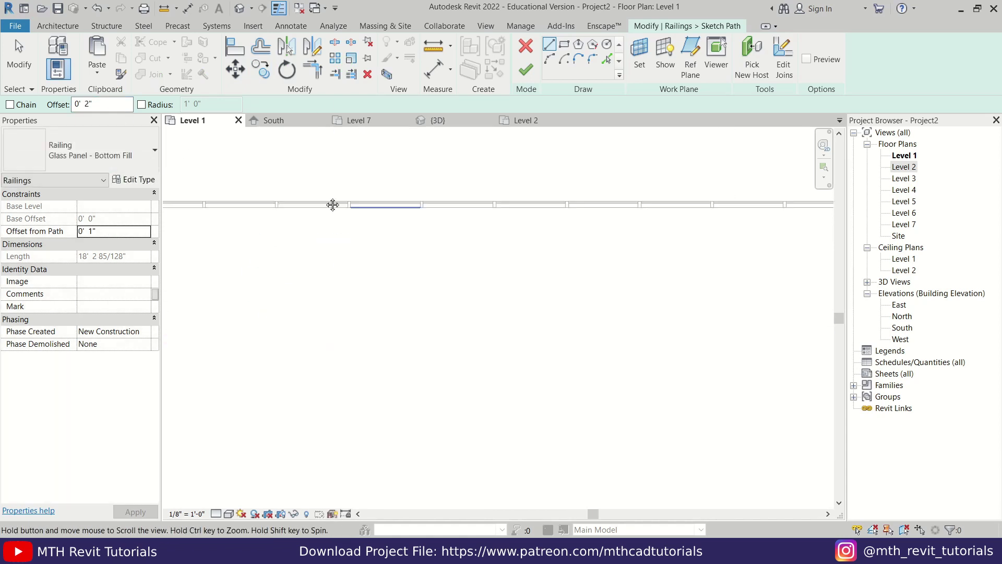
scroll(537, 240, up, 4)
click(537, 241)
click(537, 241)
scroll(538, 240, down, 4)
scroll(757, 182, up, 4)
key(space)
click(730, 184)
Draw the railing path line offset 2" inside the east floor edge, ending at the stair's upper east corner
click(731, 184)
scroll(731, 185, down, 4)
middle_drag(716, 459, 644, 290)
scroll(663, 261, up, 5)
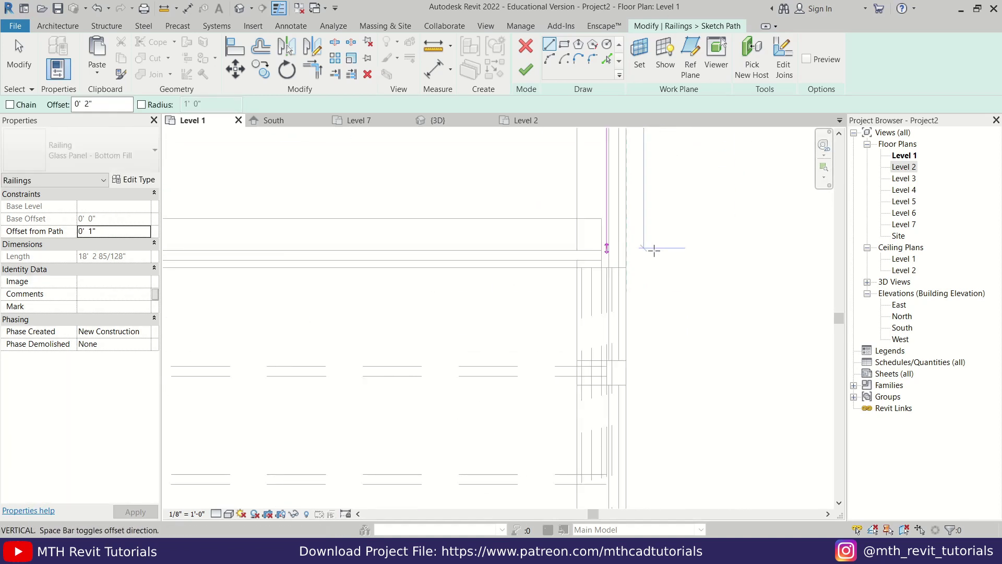
click(628, 268)
key(Escape)
key(Escape)
scroll(696, 368, down, 6)
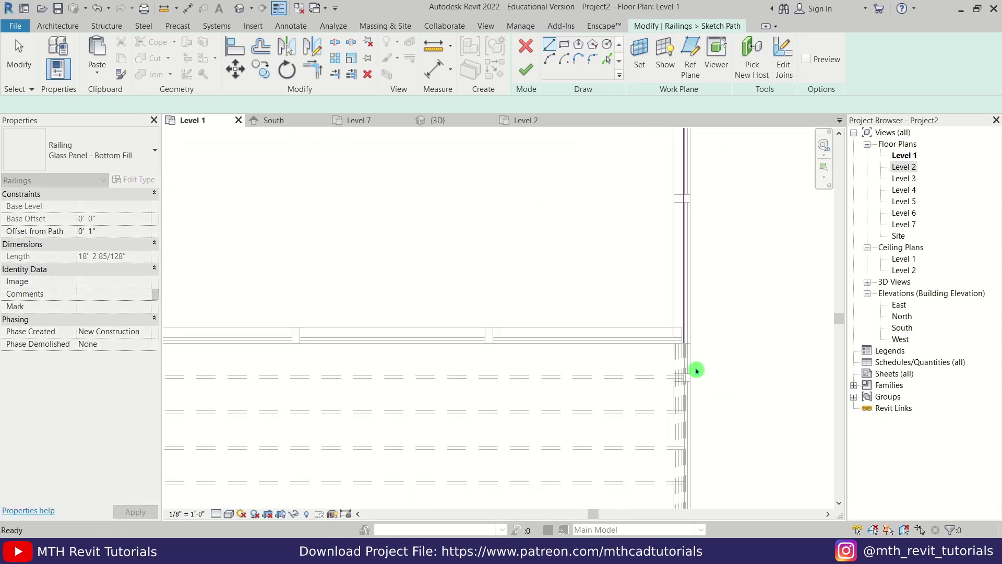
Trim the south and west railing path lines to a corner at the floor's southwest corner
middle_drag(349, 410, 684, 394)
key(t)
key(r)
scroll(499, 359, up, 3)
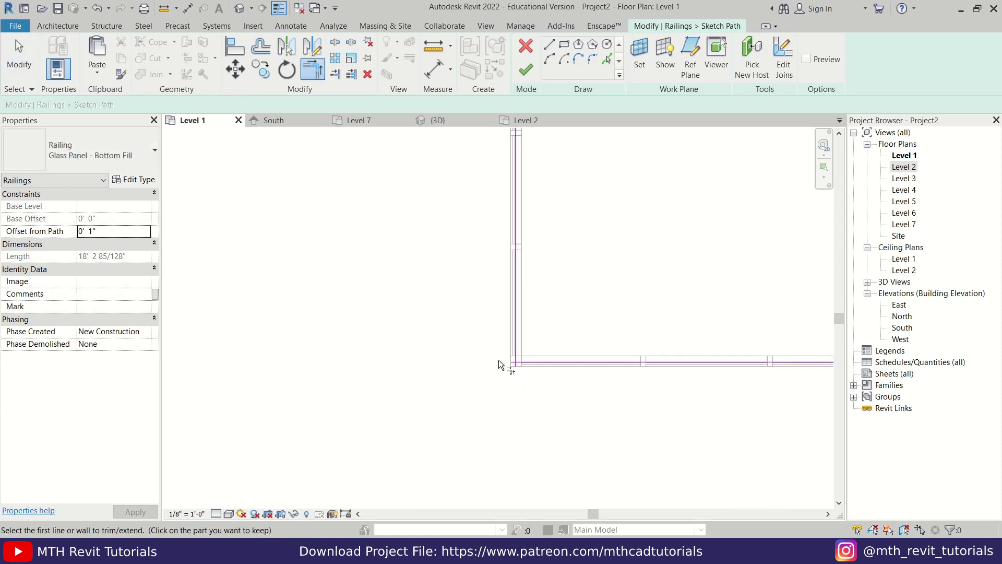
click(525, 365)
click(516, 337)
Trim the west and north railing path lines to a corner at the floor's northwest corner
scroll(528, 412, down, 3)
middle_drag(467, 282, 470, 433)
middle_drag(587, 251, 529, 459)
scroll(488, 407, up, 2)
click(468, 427)
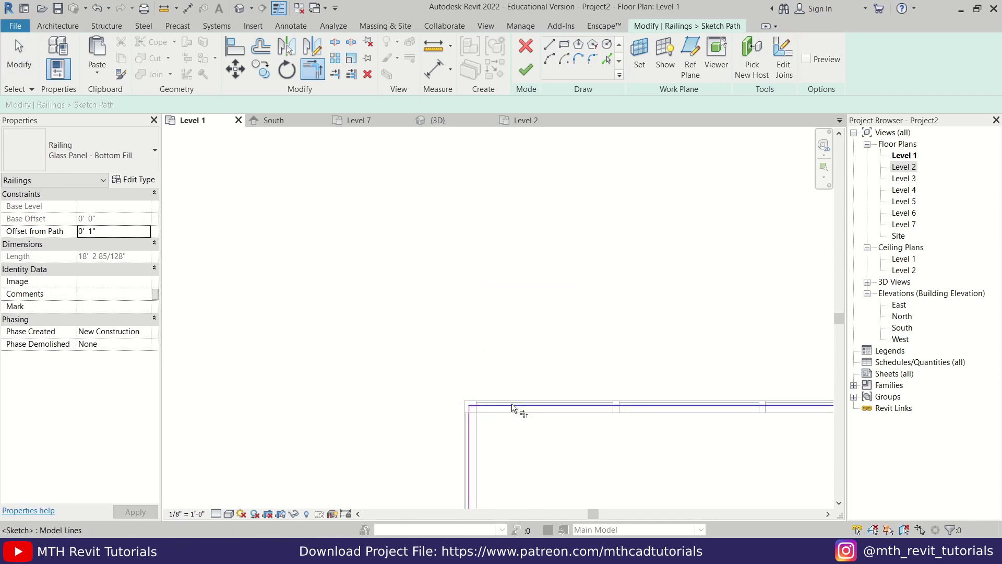
click(515, 406)
Trim the north and east railing path lines to a corner at the floor's northeast corner
scroll(548, 407, down, 2)
middle_drag(600, 369, 137, 331)
middle_drag(660, 395, 277, 364)
scroll(667, 373, up, 3)
click(634, 316)
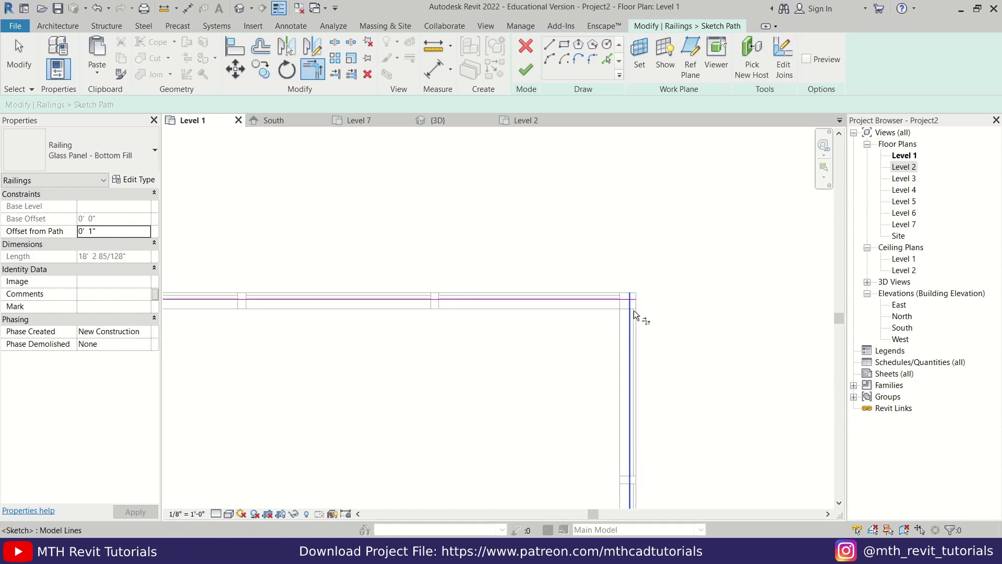
click(624, 298)
scroll(609, 250, down, 2)
Try to finish the railing path sketch and return to editing it at the stair's upper west corner
click(527, 67)
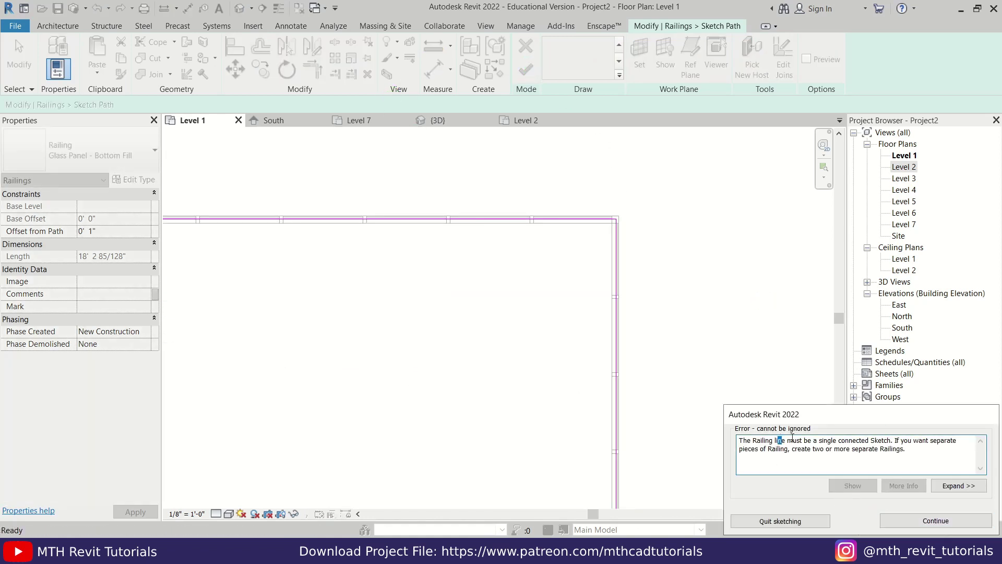
drag(918, 438, 941, 438)
click(935, 520)
scroll(644, 220, down, 3)
middle_drag(590, 357, 736, 326)
scroll(682, 433, up, 3)
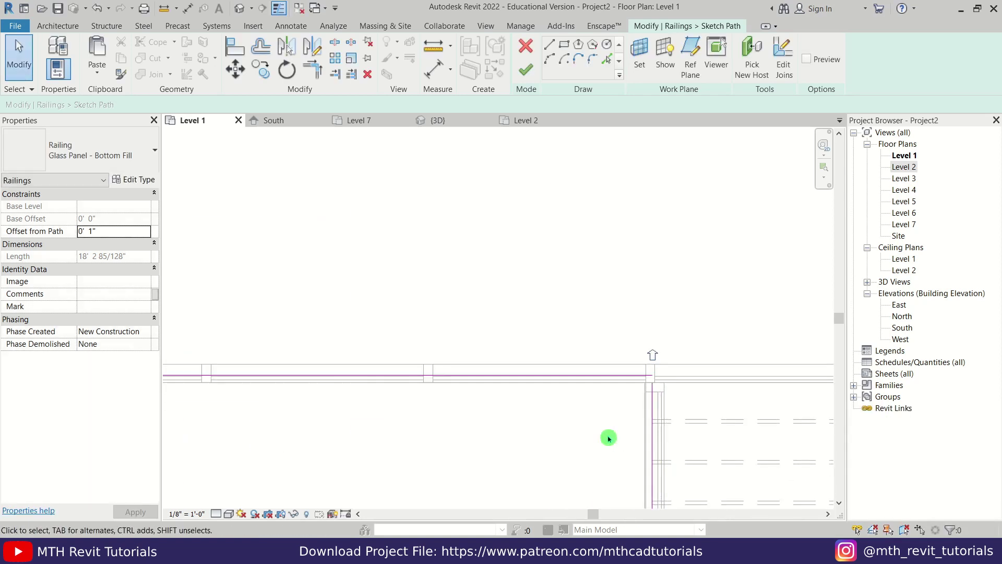
Trim the north path line and the stair-side path line to a corner at the stair's upper west corner, and finish the railing sketch
key(t)
key(r)
click(655, 395)
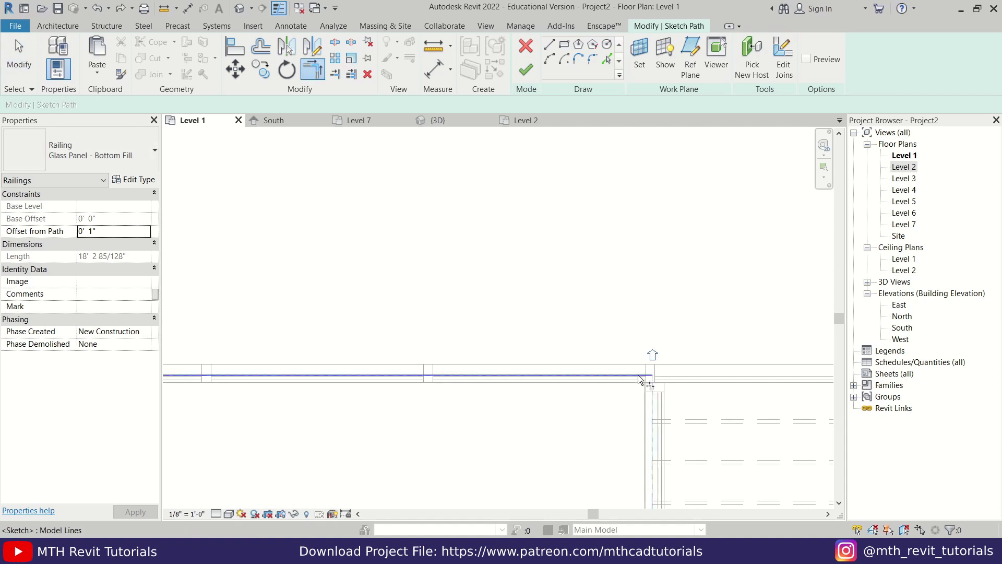
key(Escape)
key(Escape)
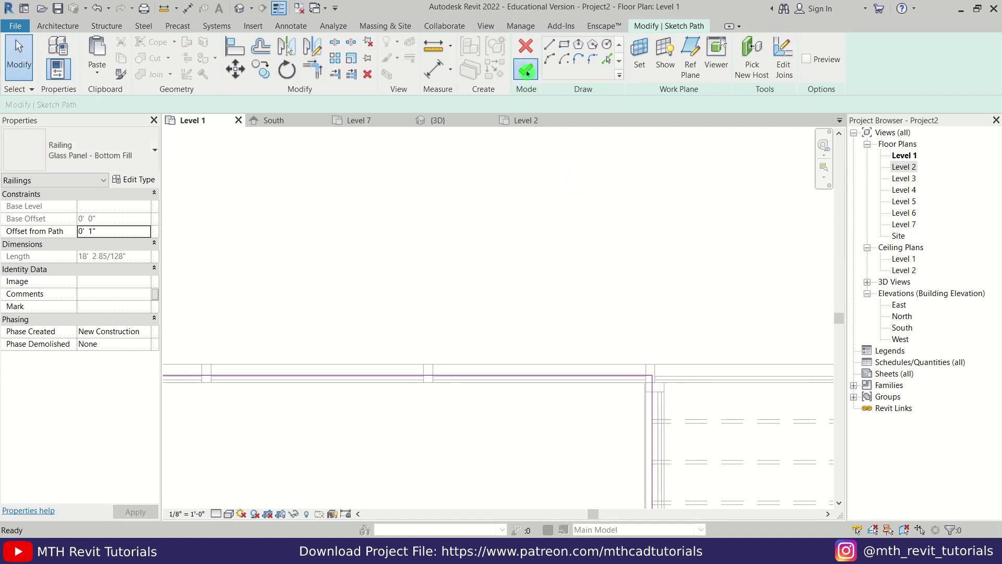
click(526, 71)
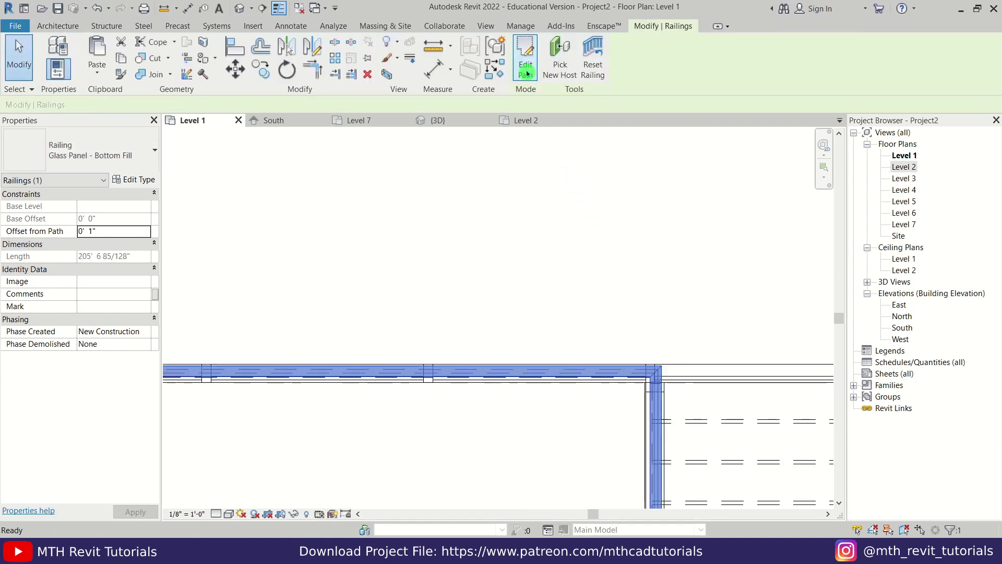
Examine the railing around the Level 2 floor and its junction with the stair in the 3D view
click(431, 124)
key(Escape)
scroll(546, 441, down, 3)
shift+middle_drag(543, 444, 554, 324)
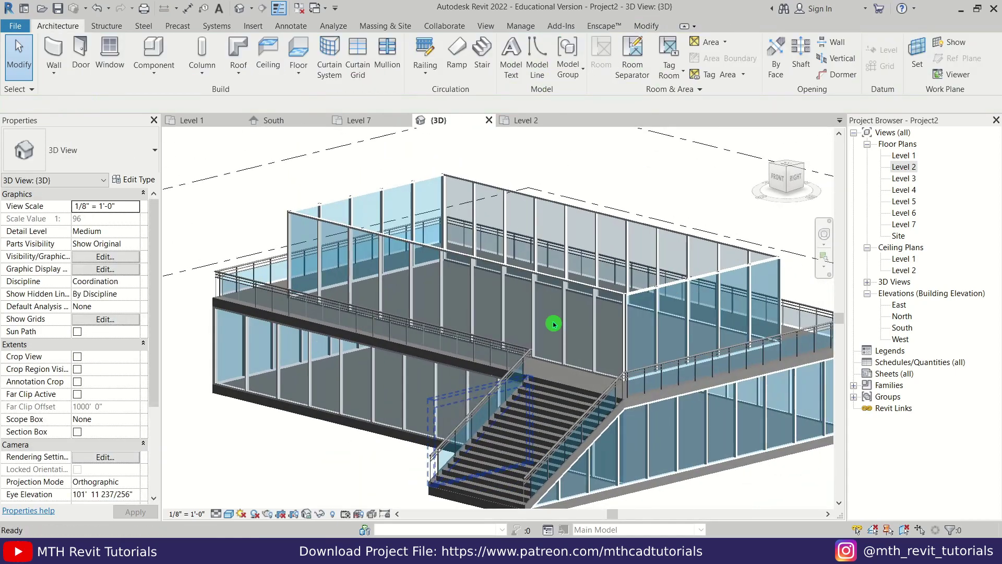
scroll(568, 407, down, 1)
shift+middle_drag(570, 409, 476, 428)
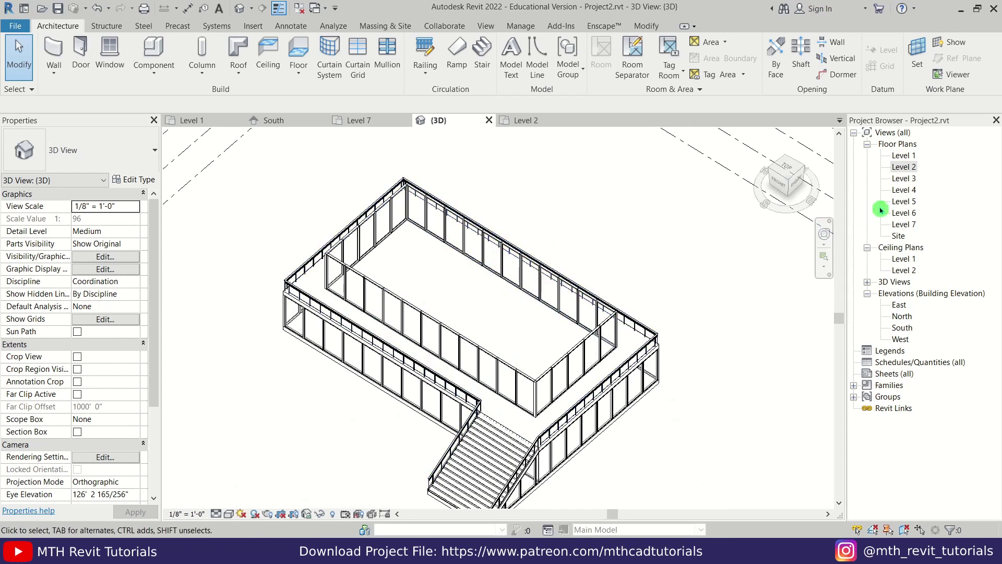
Open the Level 3 floor plan and set its underlay base level to Level 2
double_click(901, 181)
middle_drag(528, 267, 531, 251)
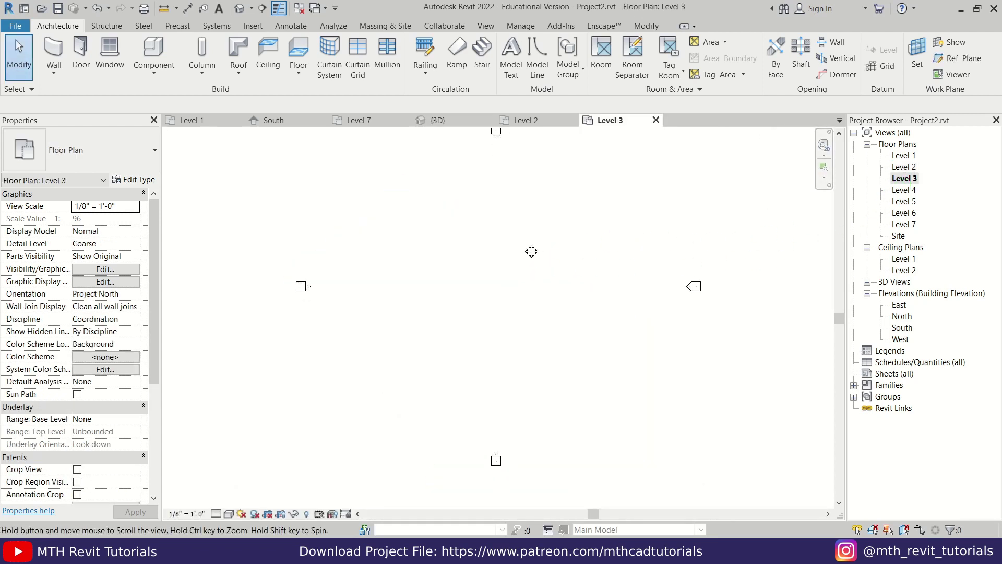
scroll(371, 325, up, 1)
middle_drag(396, 325, 264, 313)
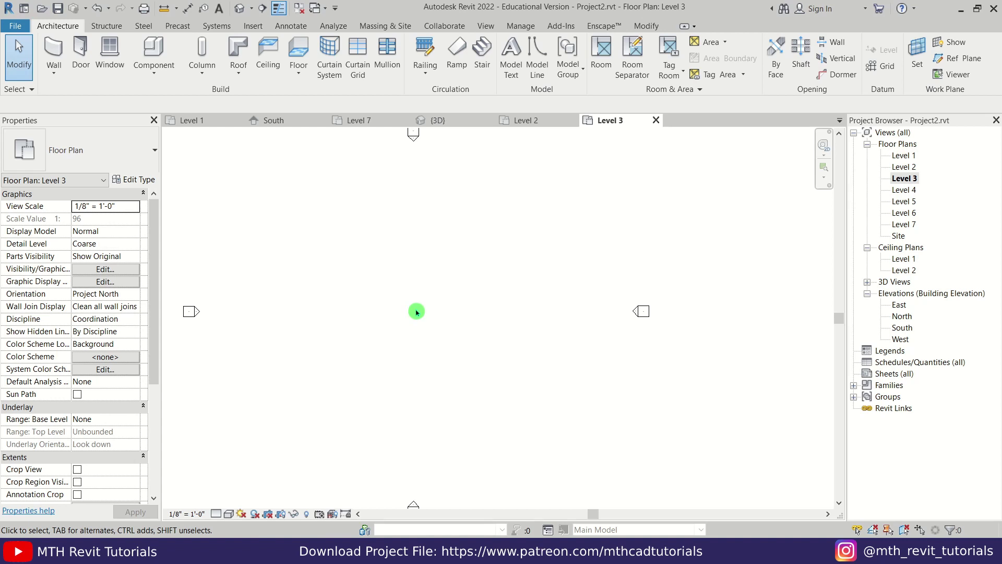
click(135, 423)
click(90, 453)
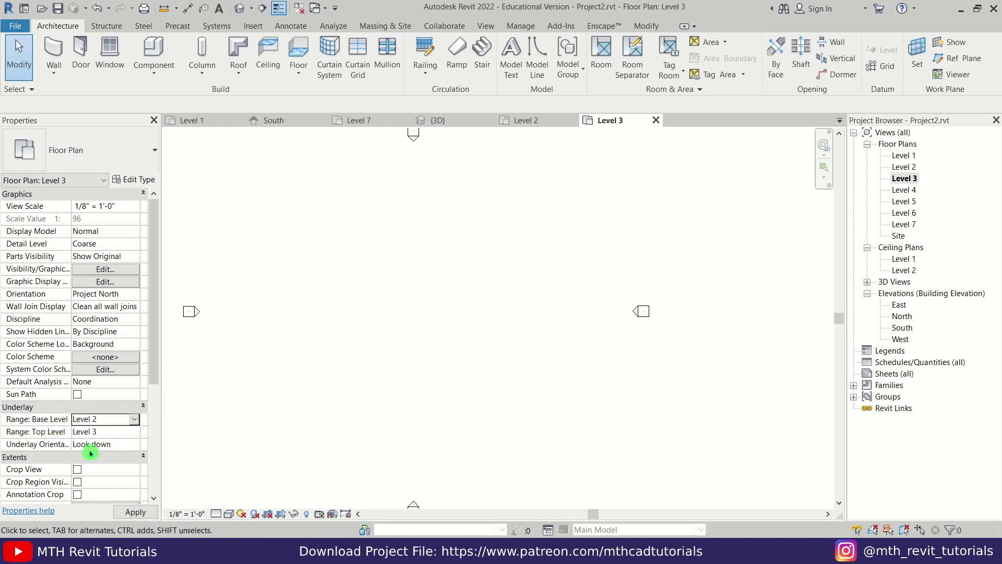
Draw a rectangular Storefront 2 curtain wall enclosure about 25' 0" by 24' 10" from the northeast corner of the Level 2 walls below
scroll(340, 347, up, 3)
middle_drag(316, 397, 327, 405)
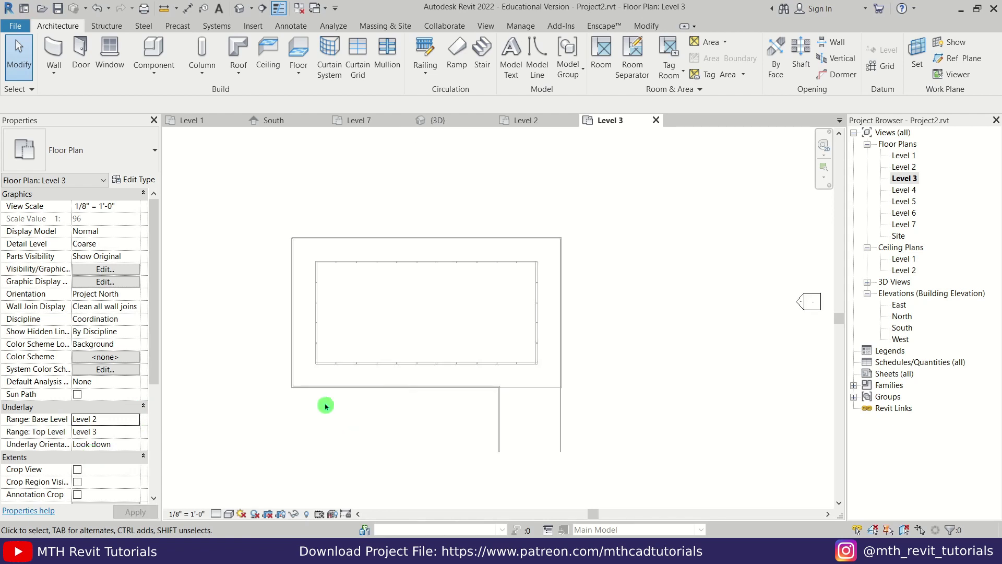
scroll(344, 274, up, 2)
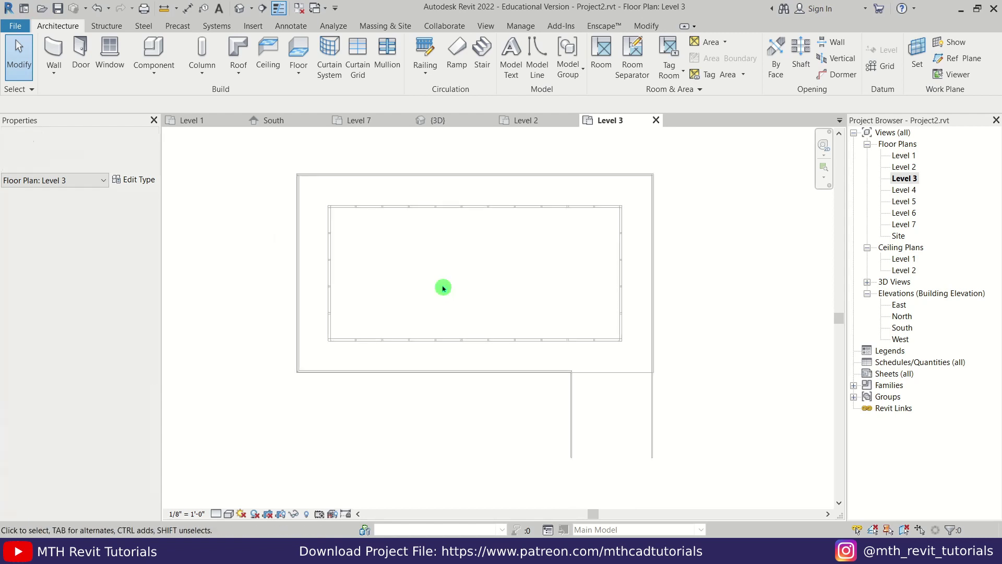
scroll(443, 287, up, 2)
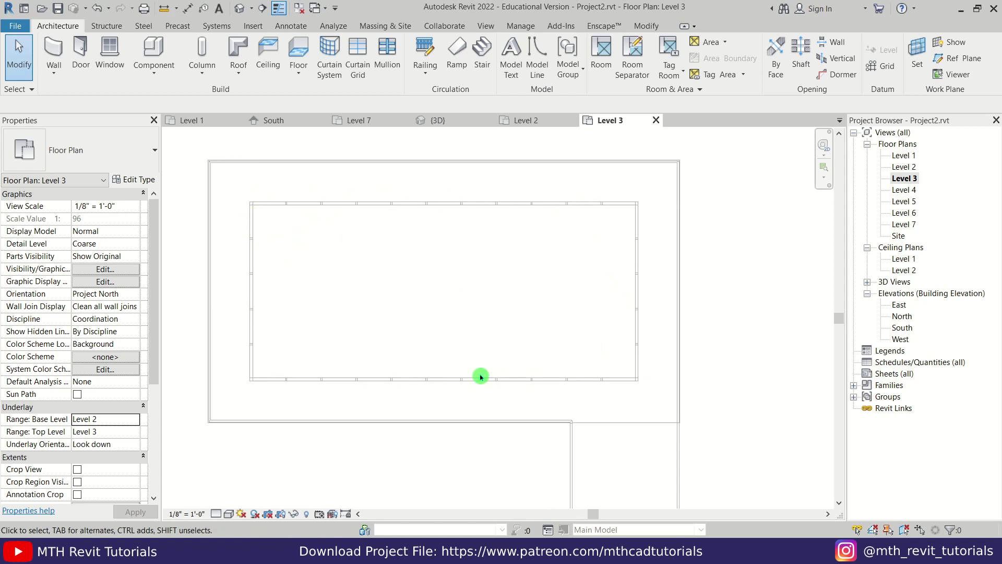
click(54, 50)
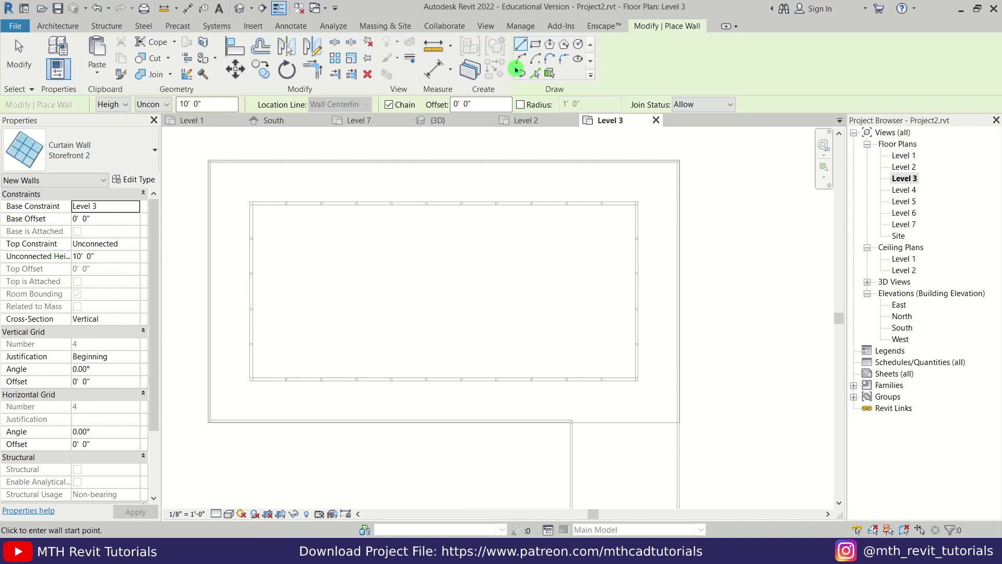
click(534, 50)
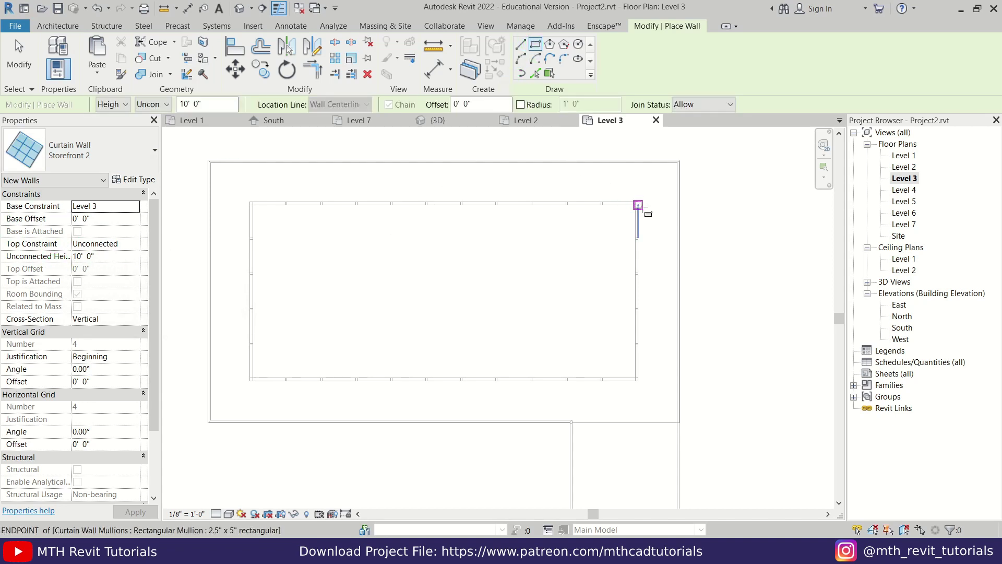
scroll(638, 202, up, 3)
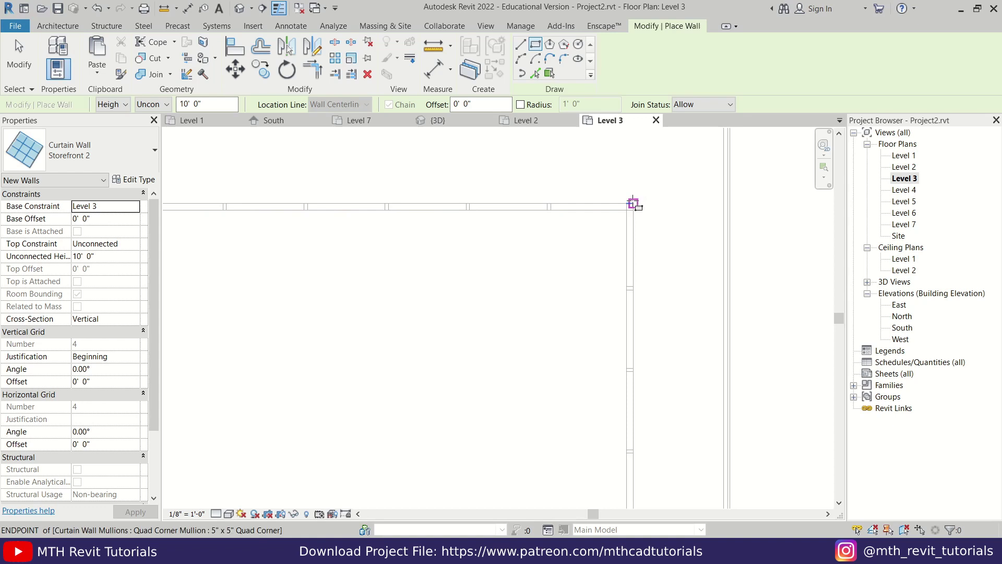
click(633, 203)
scroll(548, 229, down, 3)
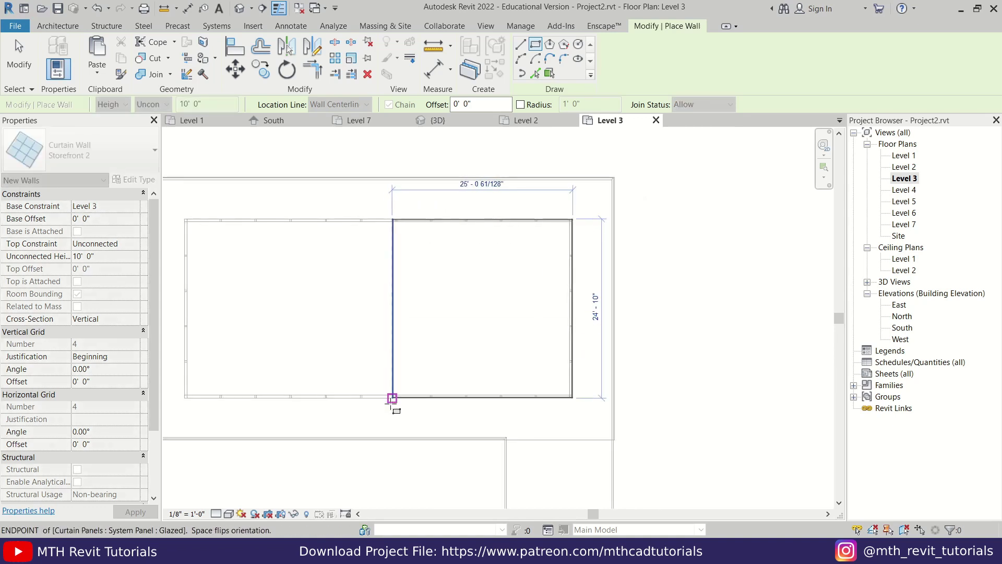
click(427, 242)
key(Escape)
key(Escape)
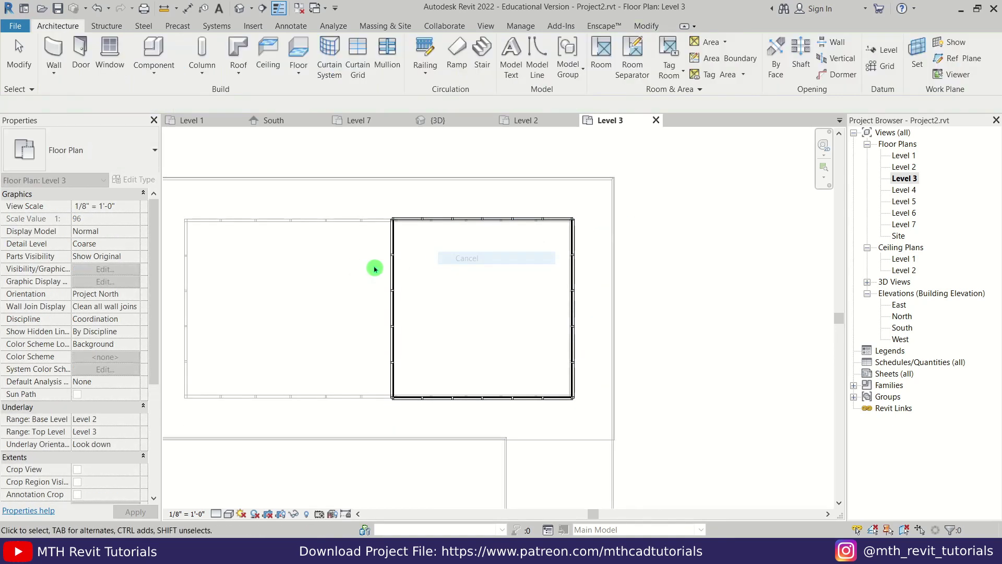
Set the distance between the enclosure's west and east curtain walls to 25' 0"
click(390, 262)
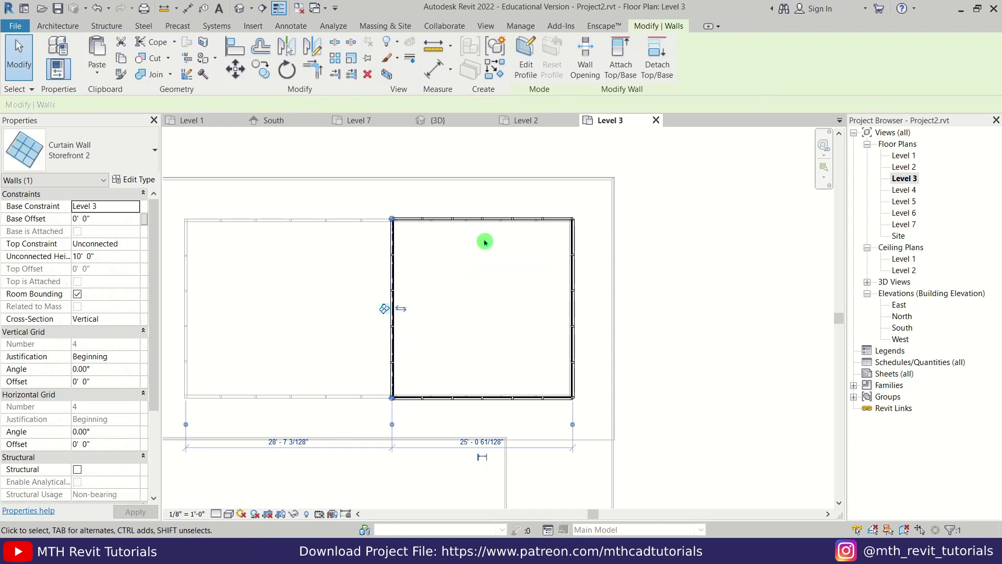
click(488, 442)
key(Return)
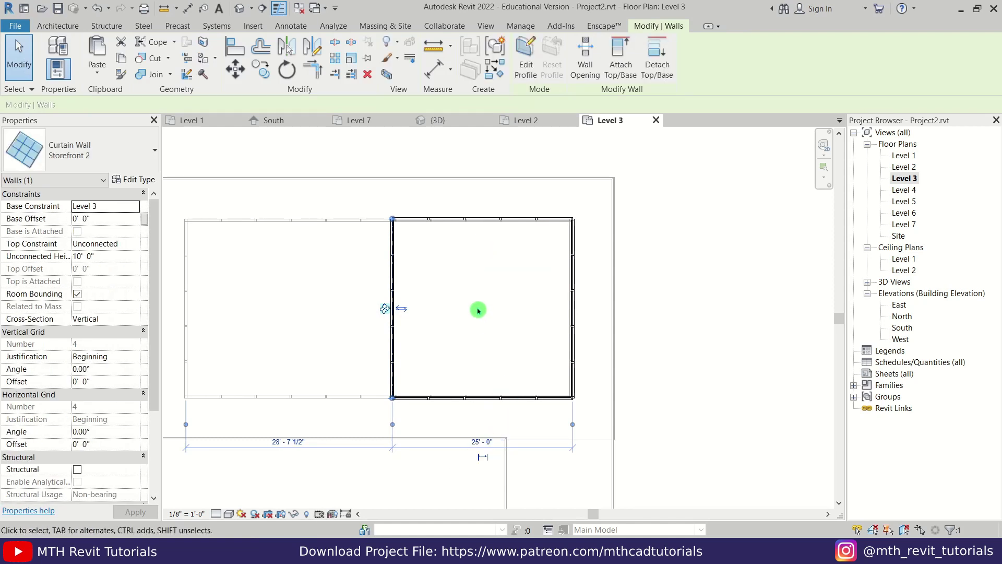
key(Escape)
Move the enclosure's south curtain wall slightly north to align it with the Level 2 wall below
scroll(414, 412, up, 5)
click(391, 340)
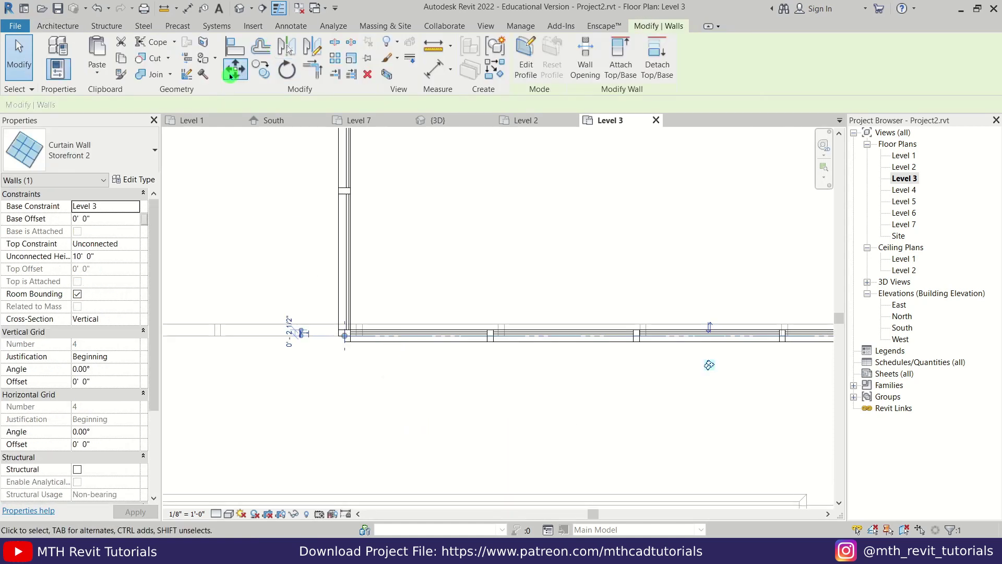
click(235, 69)
scroll(448, 375, up, 3)
click(444, 318)
click(444, 308)
key(Escape)
Move the enclosure's east curtain wall slightly west to align it with the Level 2 wall below
scroll(452, 226, down, 5)
scroll(570, 357, up, 4)
click(670, 334)
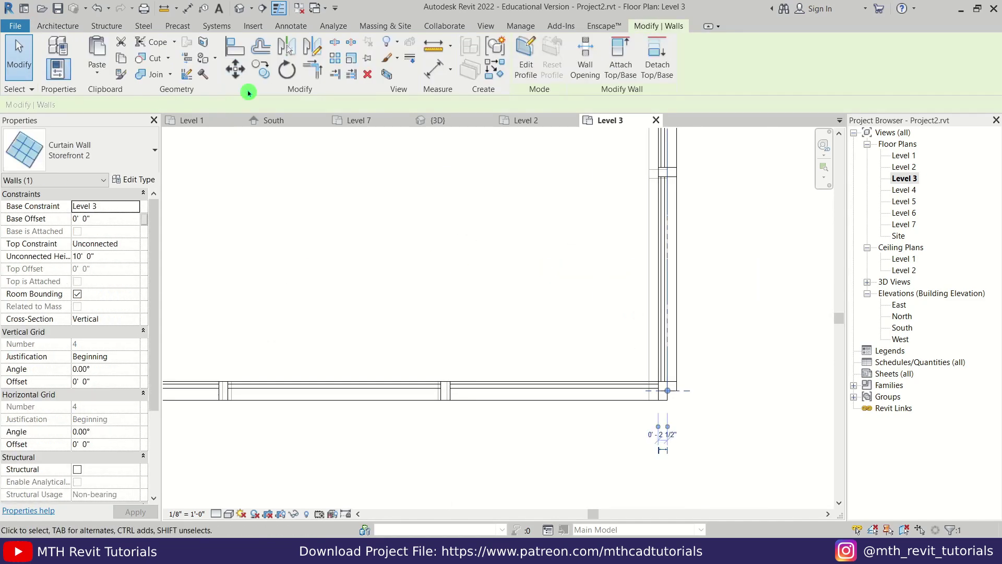
click(235, 68)
scroll(652, 387, up, 3)
click(686, 340)
click(672, 338)
key(Escape)
Move the enclosure's north curtain wall slightly south to align it with the Level 2 wall below
scroll(665, 313, down, 6)
middle_drag(621, 209, 675, 458)
scroll(604, 478, up, 3)
middle_drag(580, 261, 444, 277)
click(603, 472)
click(235, 70)
scroll(726, 314, up, 2)
click(666, 256)
click(667, 274)
key(Escape)
scroll(648, 265, down, 3)
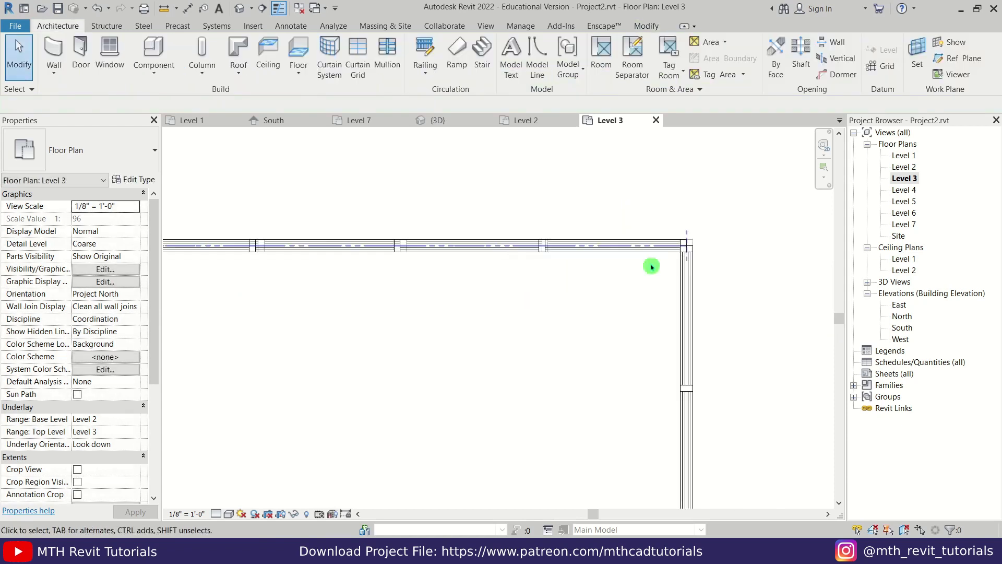
Move the enclosure's south curtain wall 3' 0" north of the Level 2 south wall
scroll(490, 452, down, 3)
click(494, 463)
click(235, 68)
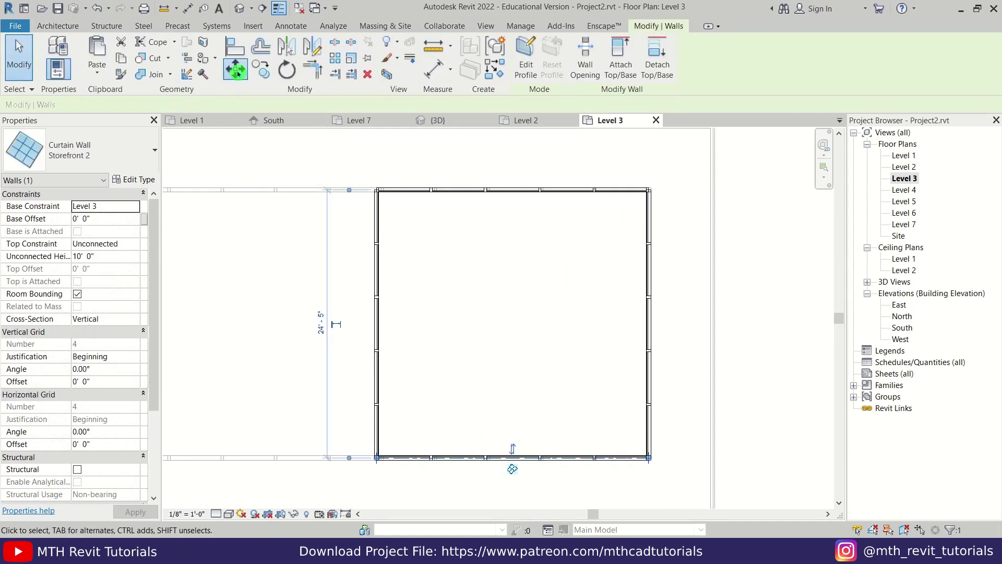
click(512, 462)
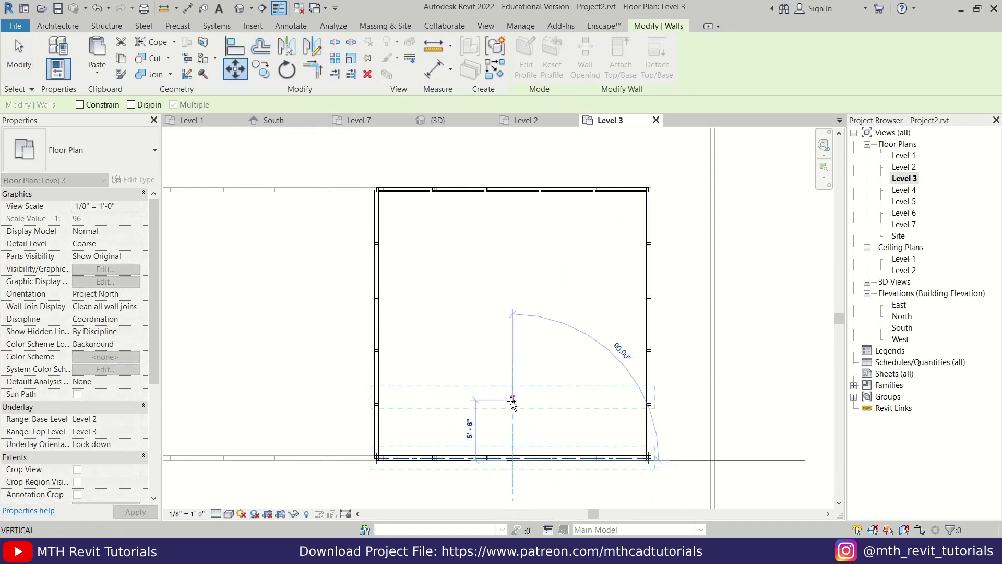
key(Return)
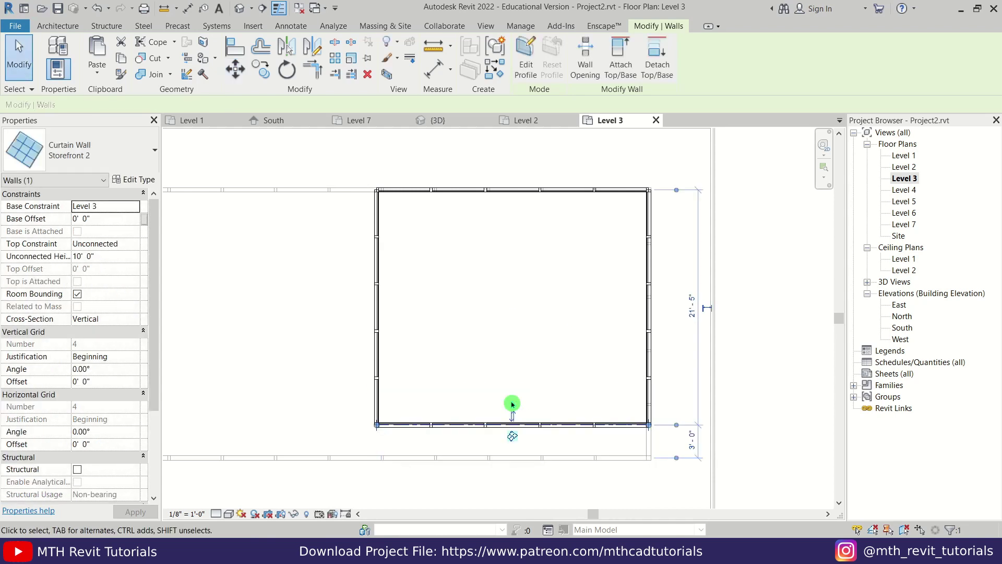
key(Escape)
Draw a similar Storefront 2 wall about 28' 6" long westward from the enclosure's northwest corner to the Level 2 walls' northwest corner
middle_drag(385, 387, 588, 376)
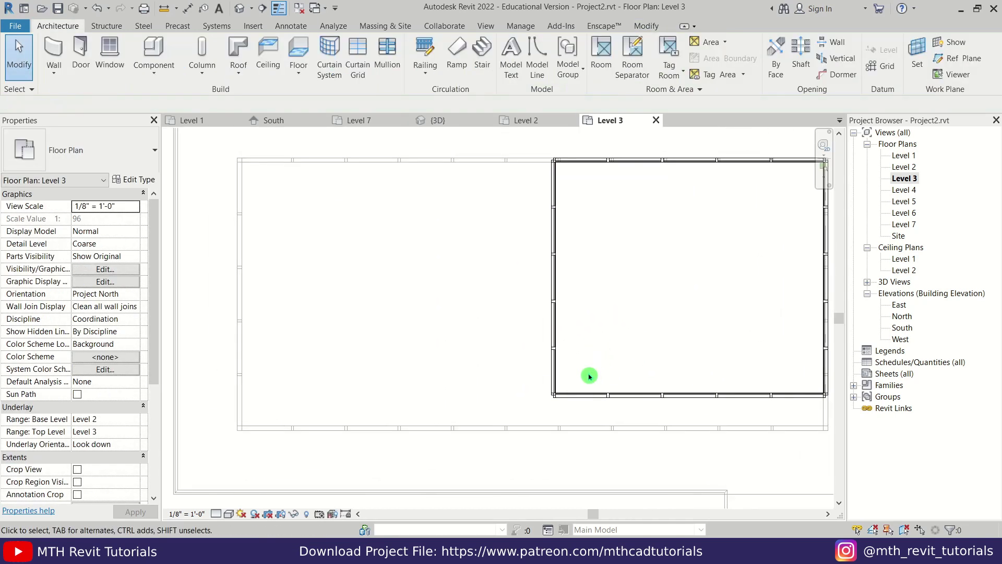
scroll(573, 365, down, 1)
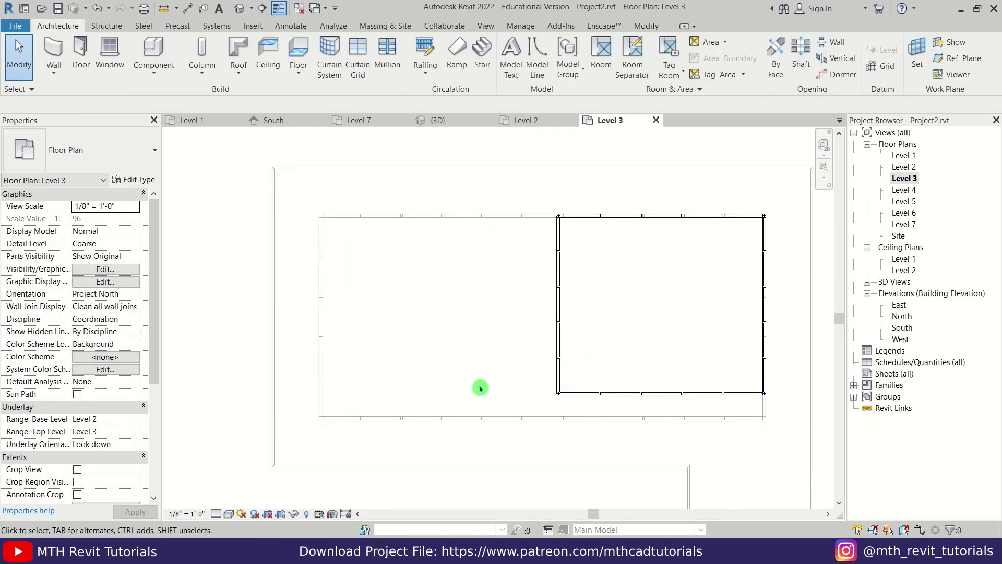
click(557, 334)
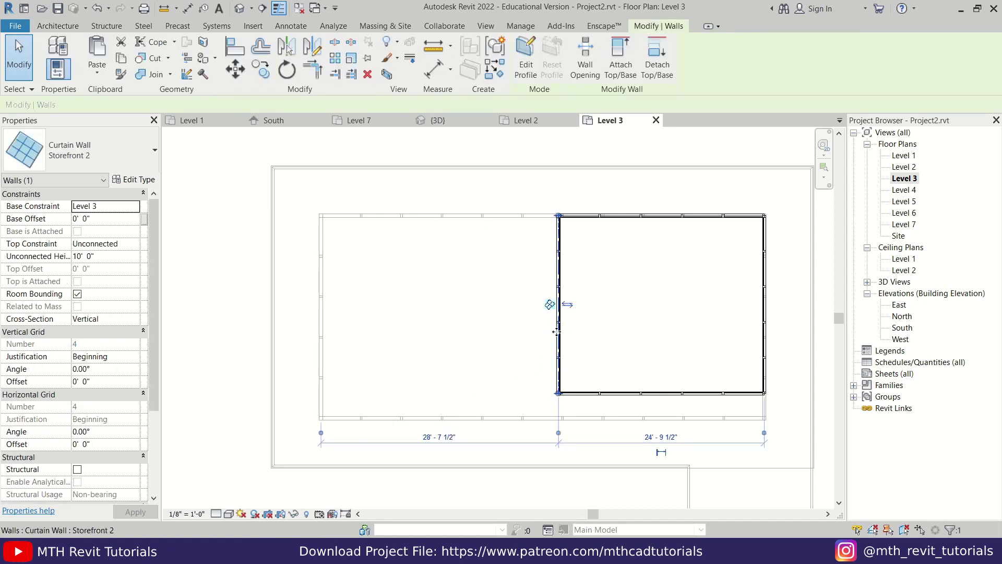
key(c)
key(s)
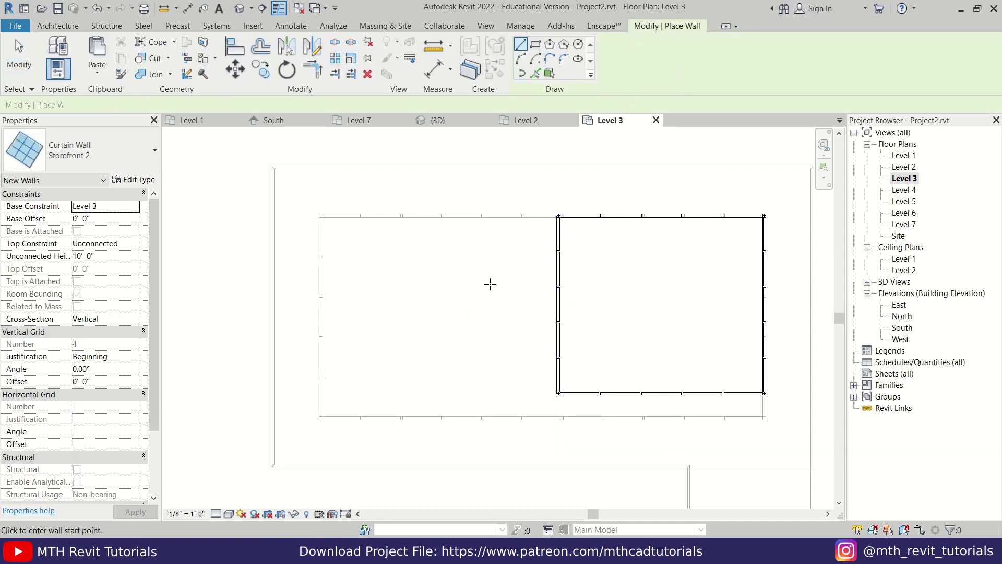
click(559, 215)
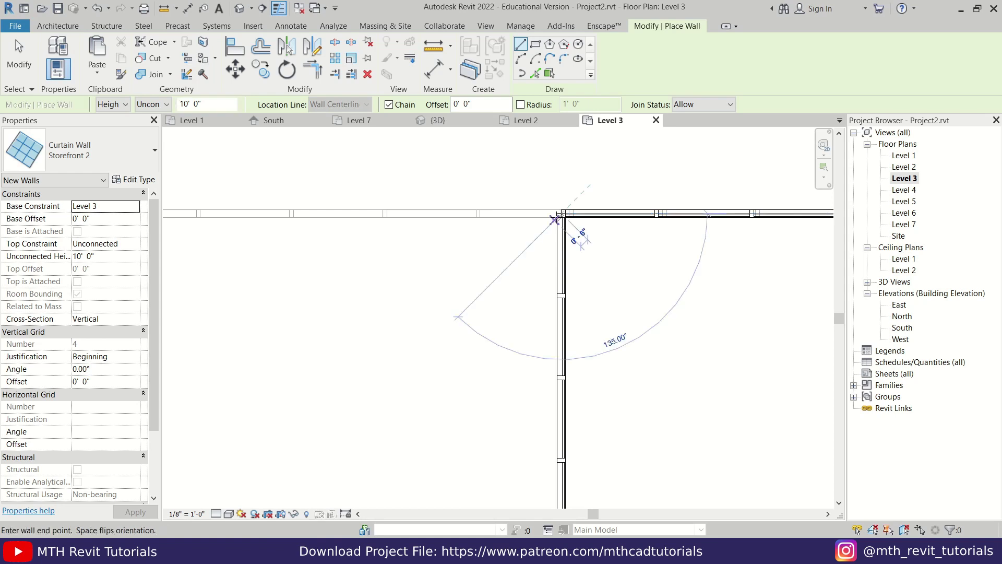
scroll(358, 223, up, 3)
scroll(346, 217, up, 2)
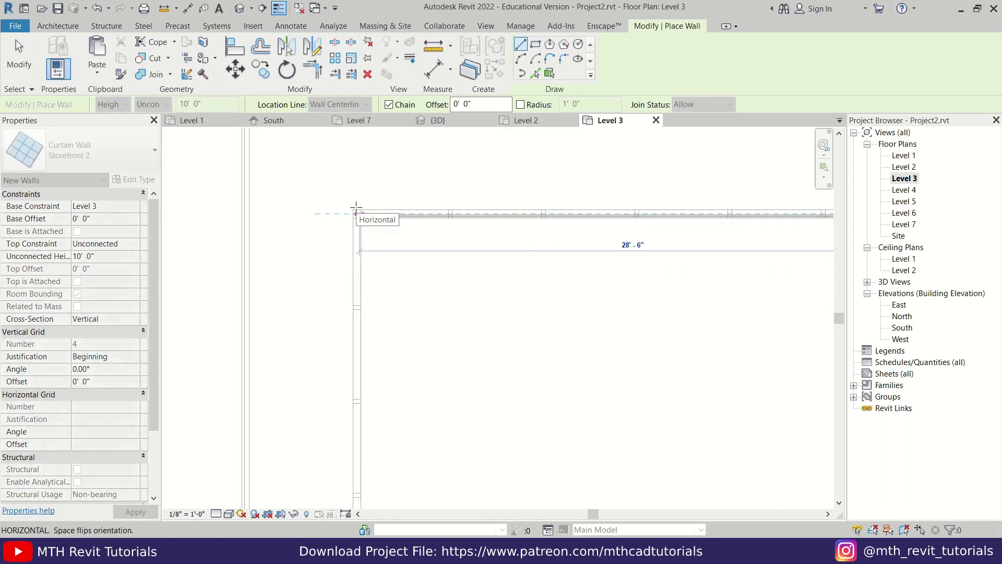
Continue the curtain wall south along the Level 2 west wall line to the south edge of the Level 2 floor
middle_drag(386, 357, 340, 97)
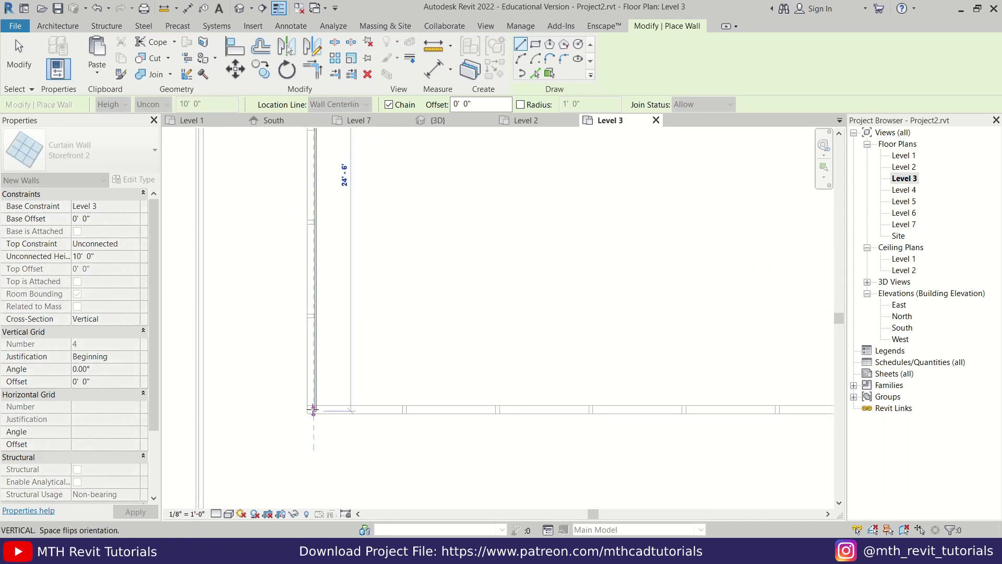
middle_drag(313, 410, 311, 251)
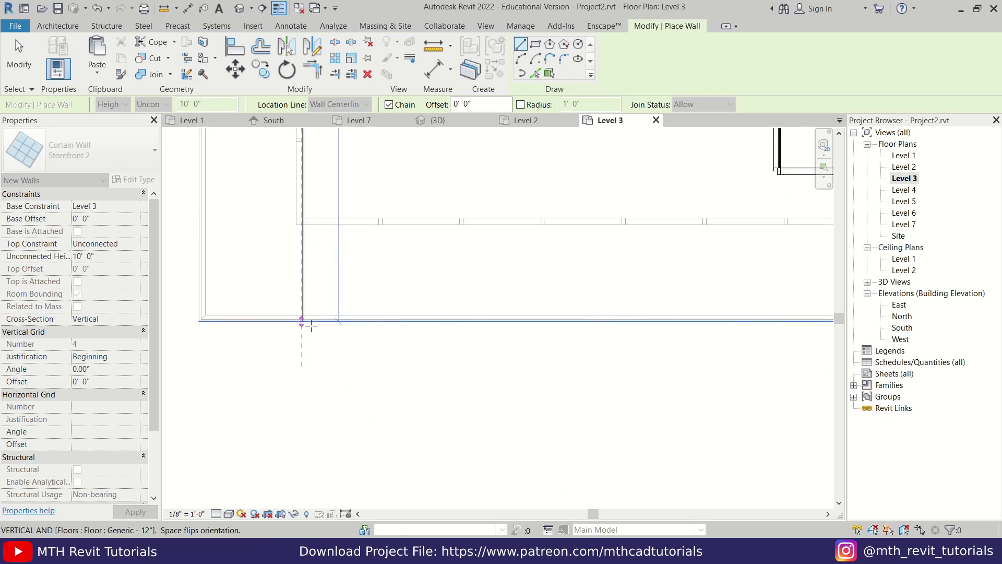
scroll(308, 323, up, 2)
click(295, 321)
Continue the curtain wall about 28' 6" east along the floor's south edge until it lines up with the enclosure's west wall
scroll(295, 345, down, 5)
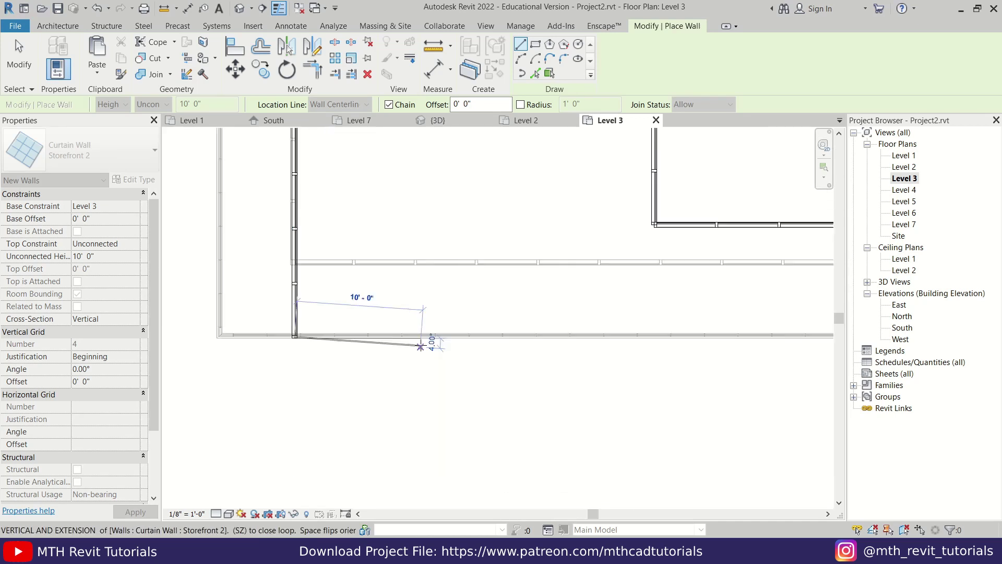
middle_drag(666, 339, 566, 368)
scroll(566, 368, up, 3)
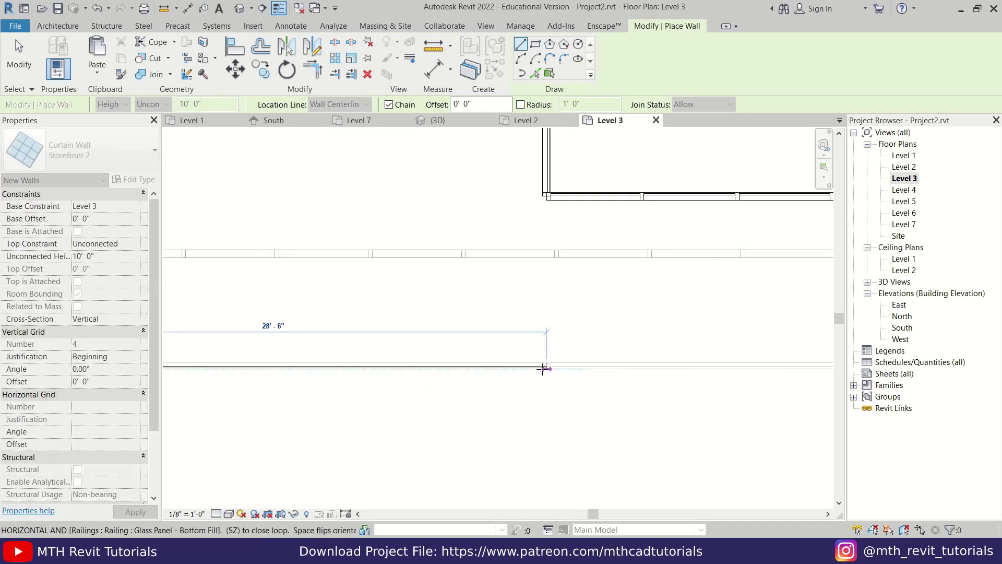
click(544, 368)
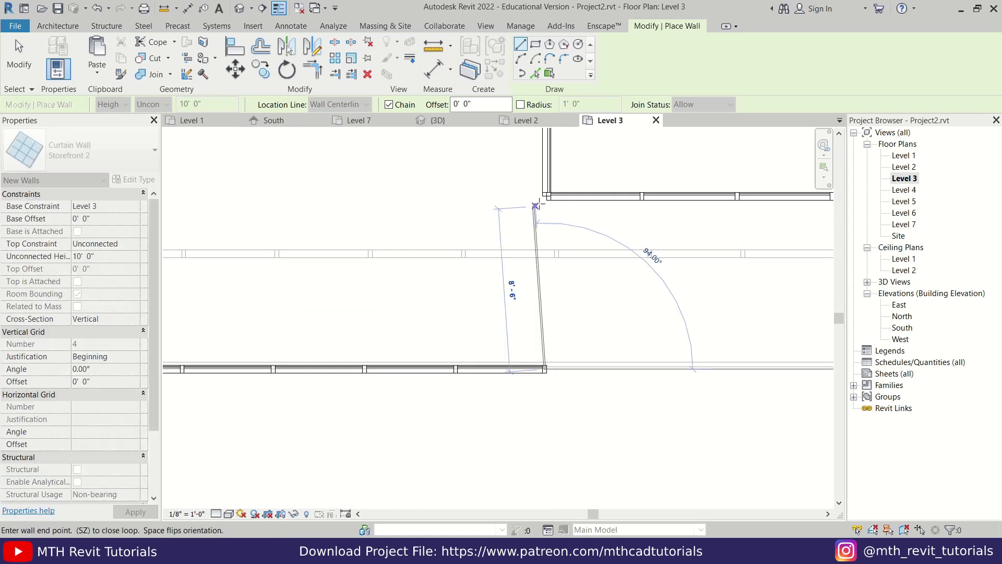
Trim/extend the enclosure's west curtain wall and the new south curtain wall so they meet at a corner
key(Escape)
key(Escape)
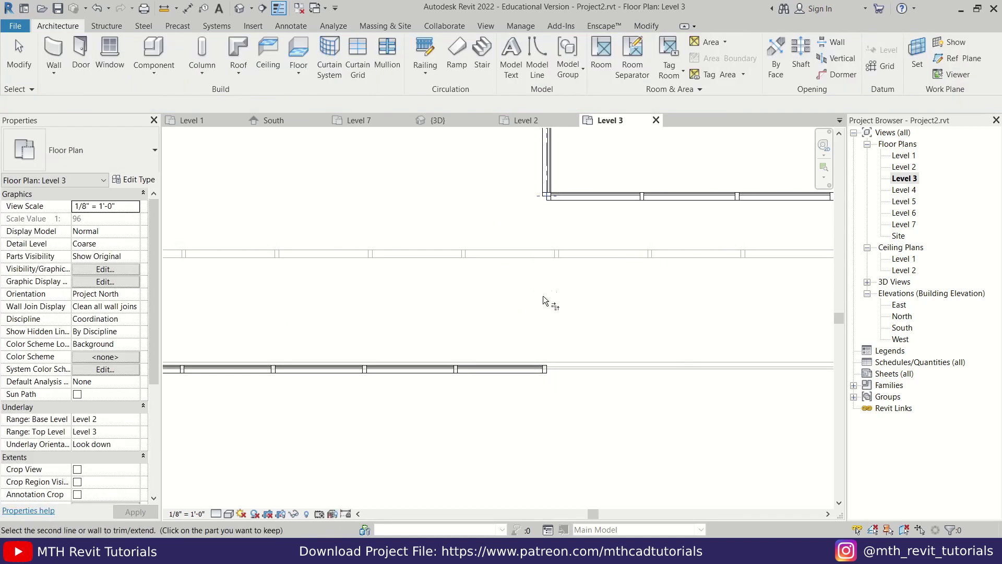
click(528, 374)
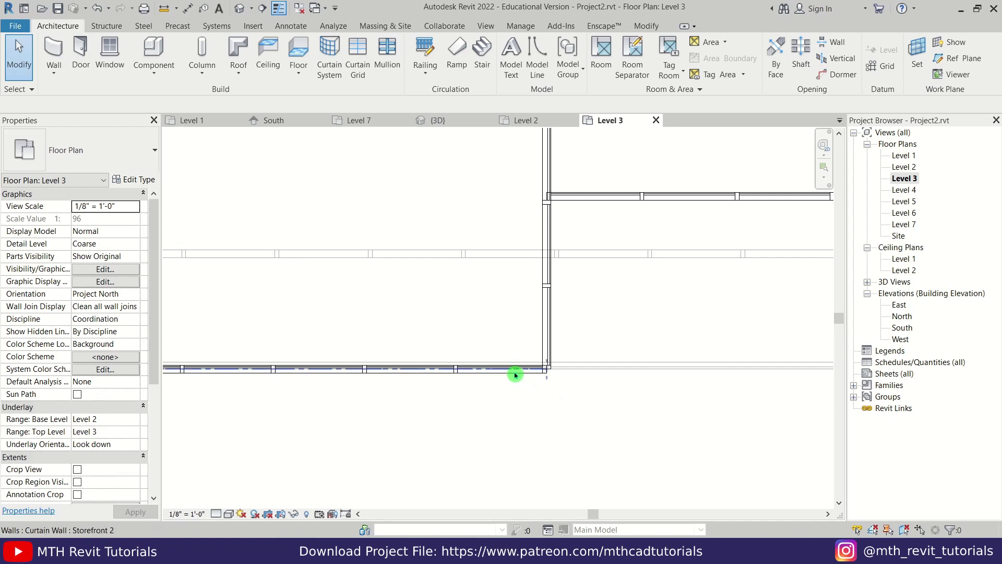
Move the new south curtain wall so its outer mullion face aligns with the Level 2 floor's south edge
scroll(568, 383, up, 2)
scroll(509, 377, up, 2)
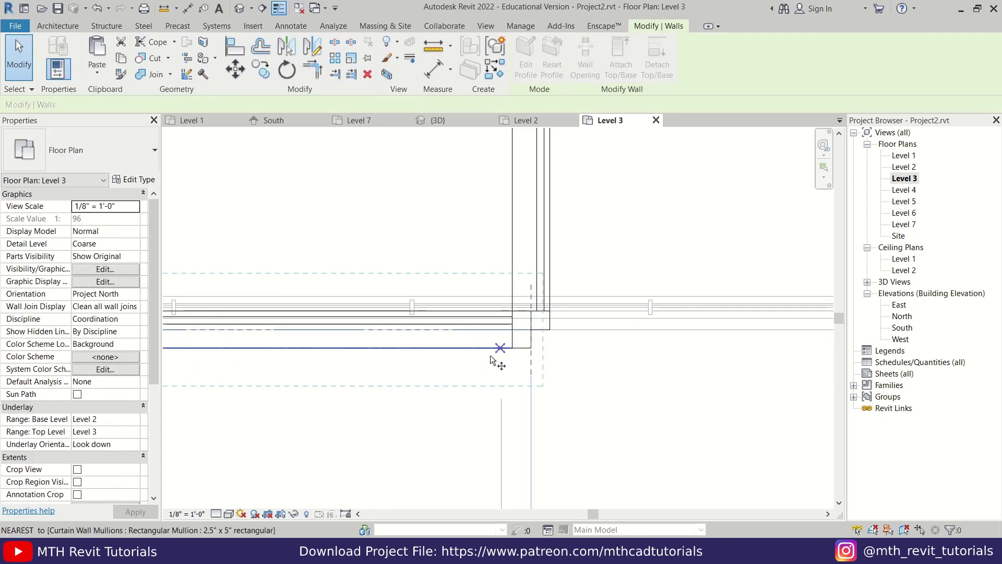
click(486, 348)
click(561, 357)
scroll(564, 444, down, 6)
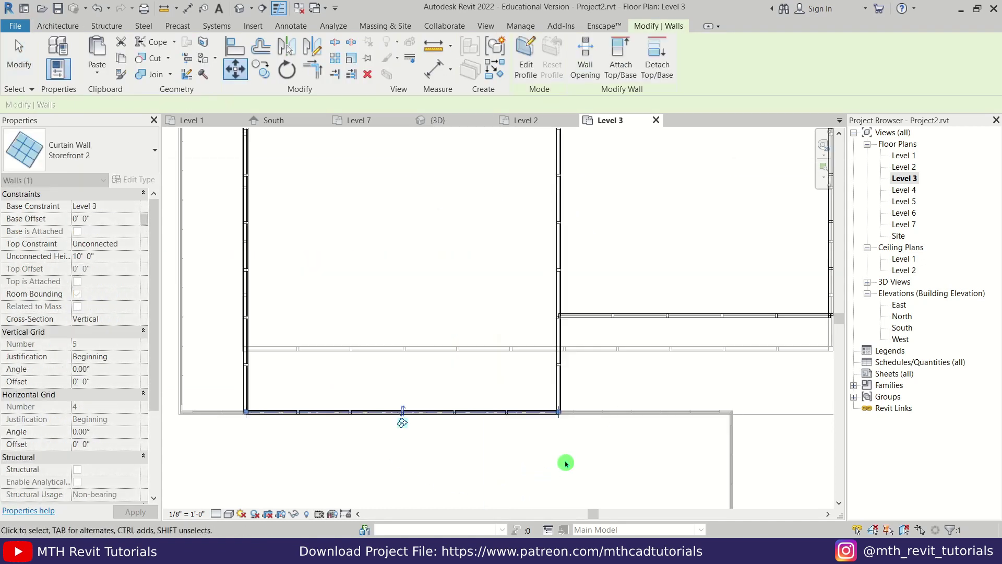
key(Escape)
Move the Level 3 west curtain wall so its outer mullion face aligns with the outer face of the Level 2 wall below
scroll(436, 293, up, 6)
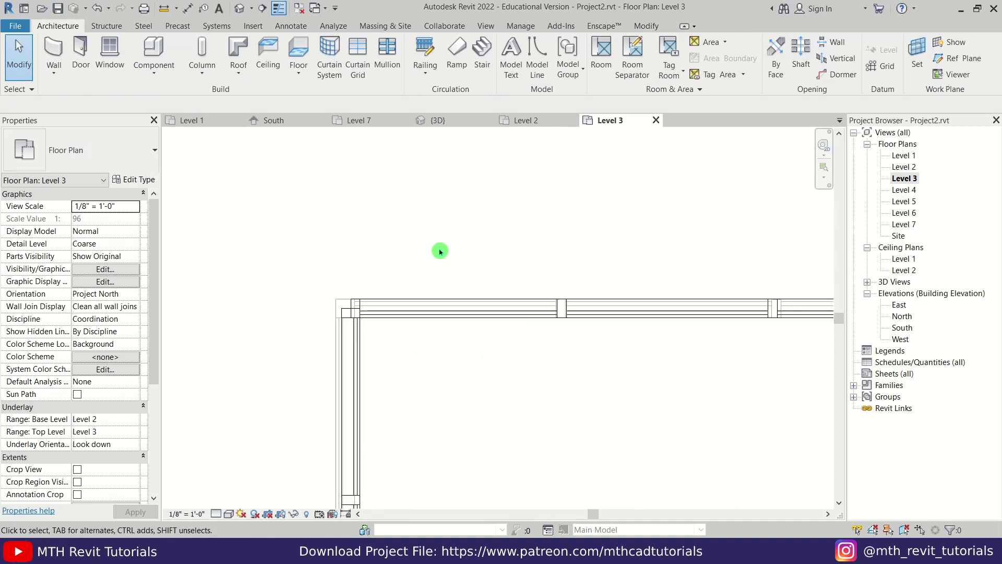
click(351, 346)
scroll(345, 346, up, 2)
scroll(346, 346, up, 1)
key(m)
key(v)
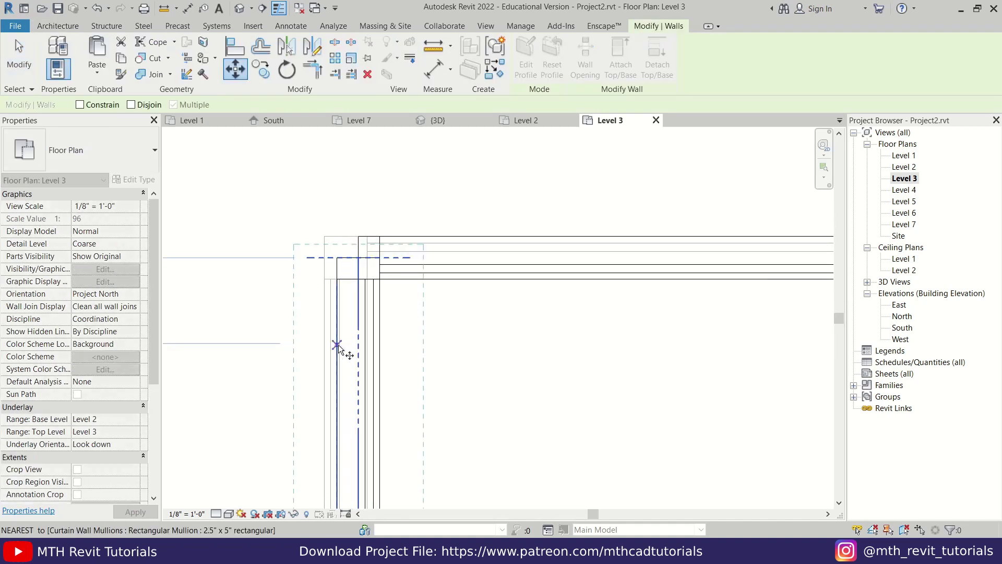
click(337, 346)
click(323, 346)
scroll(293, 230, down, 1)
click(292, 240)
scroll(300, 261, down, 7)
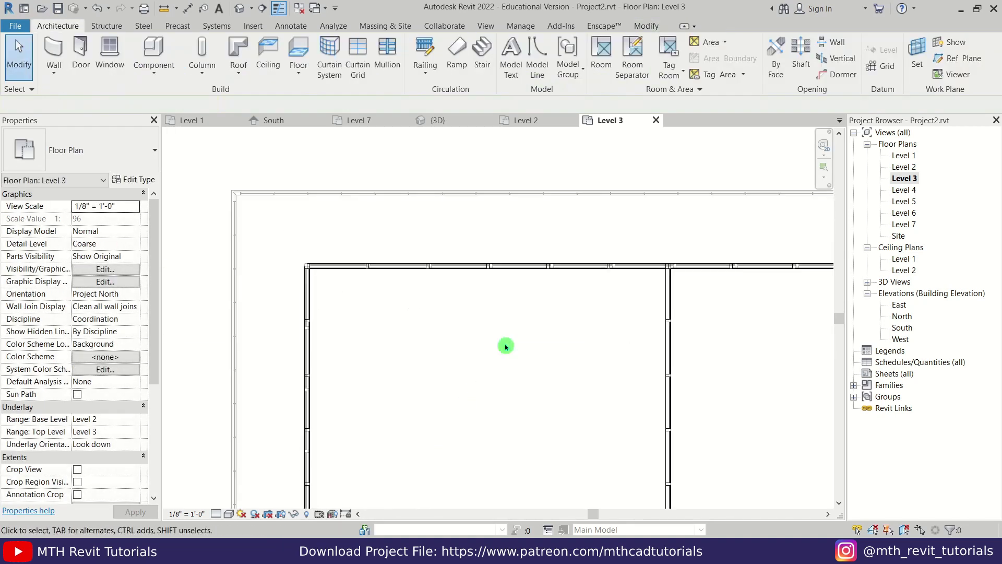
Show the 3D view in Shaded style and examine the Level 3 curtain wall enclosures from several sides
middle_drag(691, 298, 589, 280)
scroll(589, 280, up, 4)
scroll(499, 177, down, 5)
middle_drag(513, 339, 503, 171)
scroll(492, 273, up, 3)
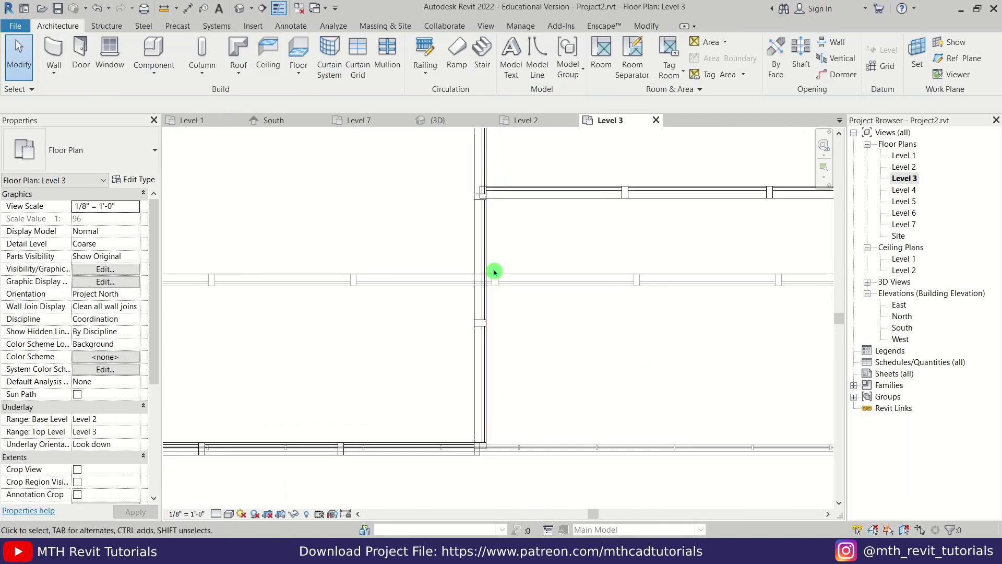
click(438, 120)
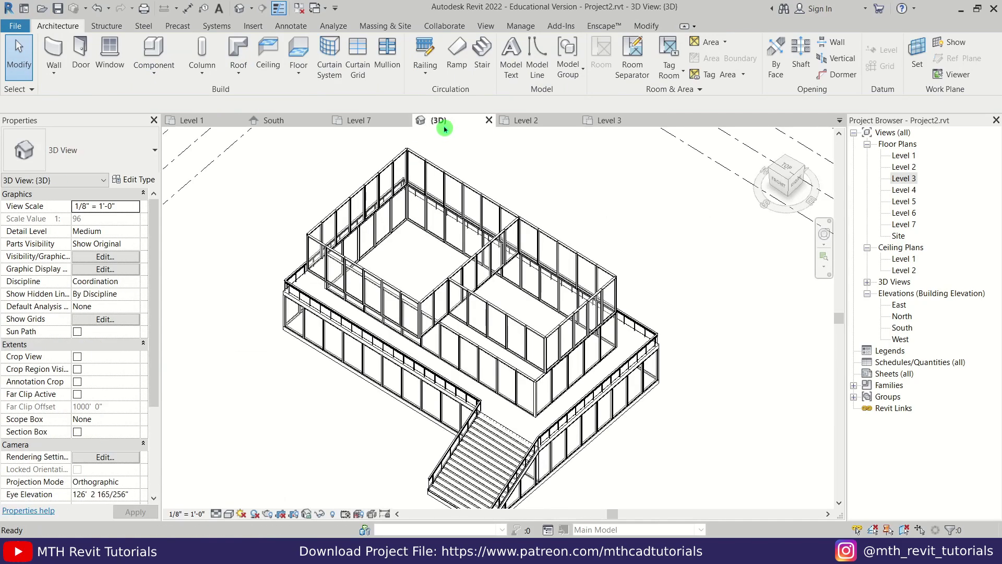
shift+middle_drag(511, 349, 519, 335)
key(s)
key(d)
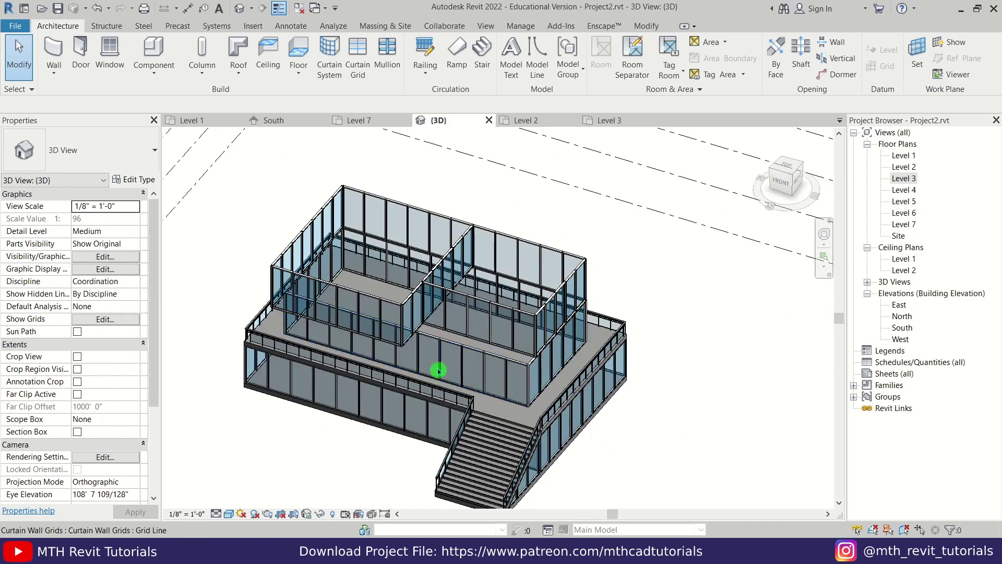
scroll(433, 313, up, 4)
shift+middle_drag(429, 305, 413, 293)
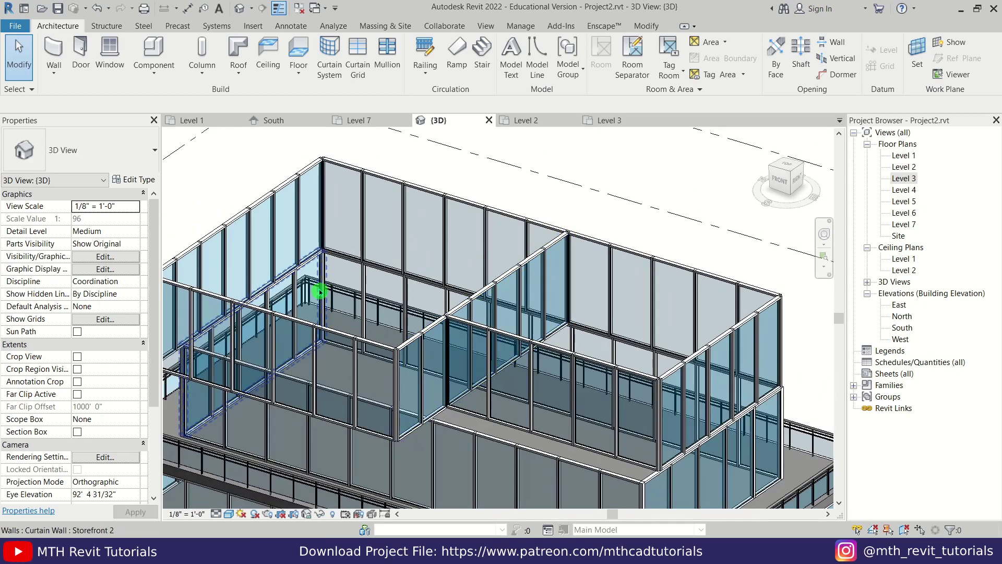
scroll(362, 211, down, 2)
shift+middle_drag(389, 334, 344, 313)
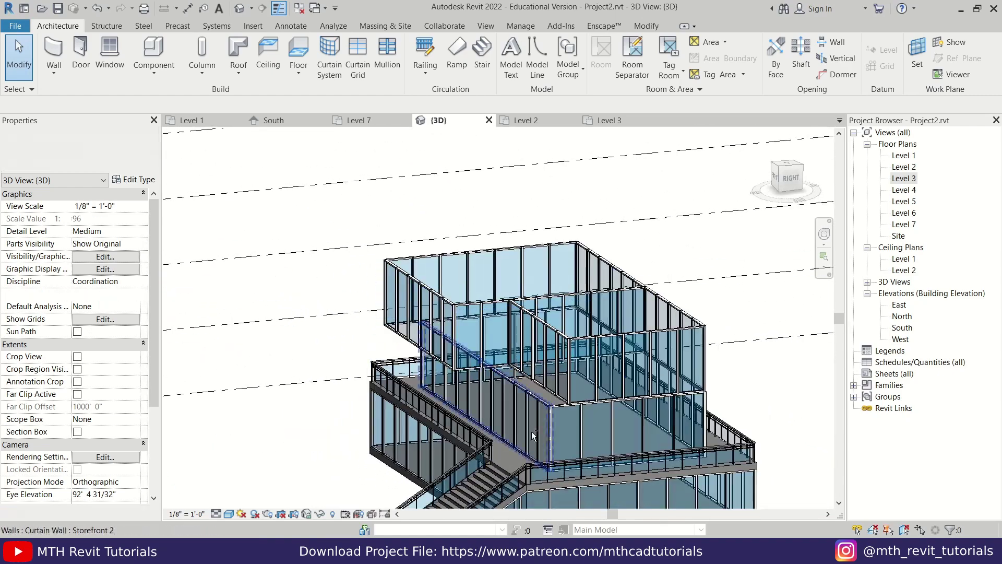
shift+middle_drag(460, 425, 382, 355)
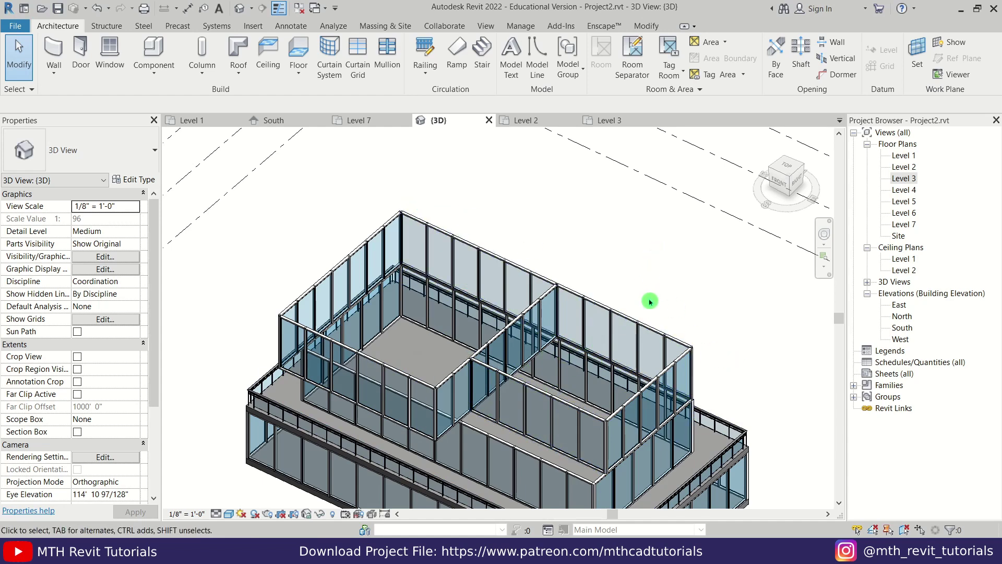
Copy the east enclosure's north, east and south curtain walls and paste them aligned to Level 4
click(632, 329)
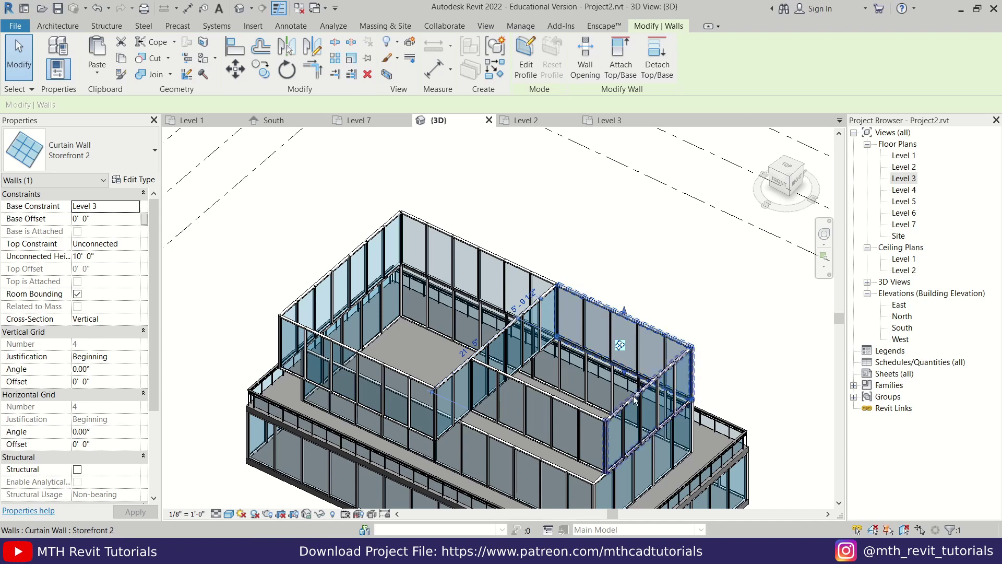
ctrl+click(583, 407)
ctrl+click(563, 405)
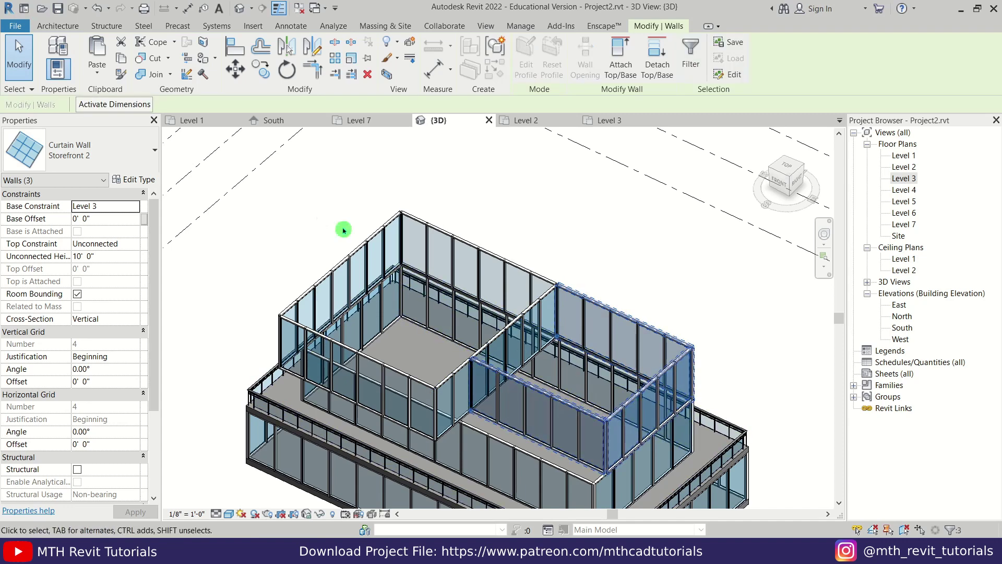
click(108, 72)
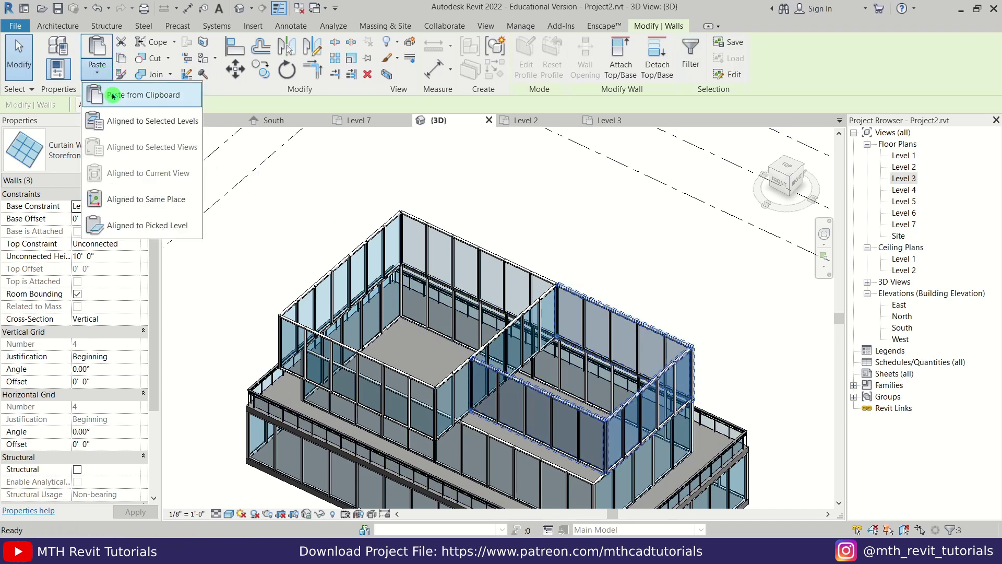
click(169, 136)
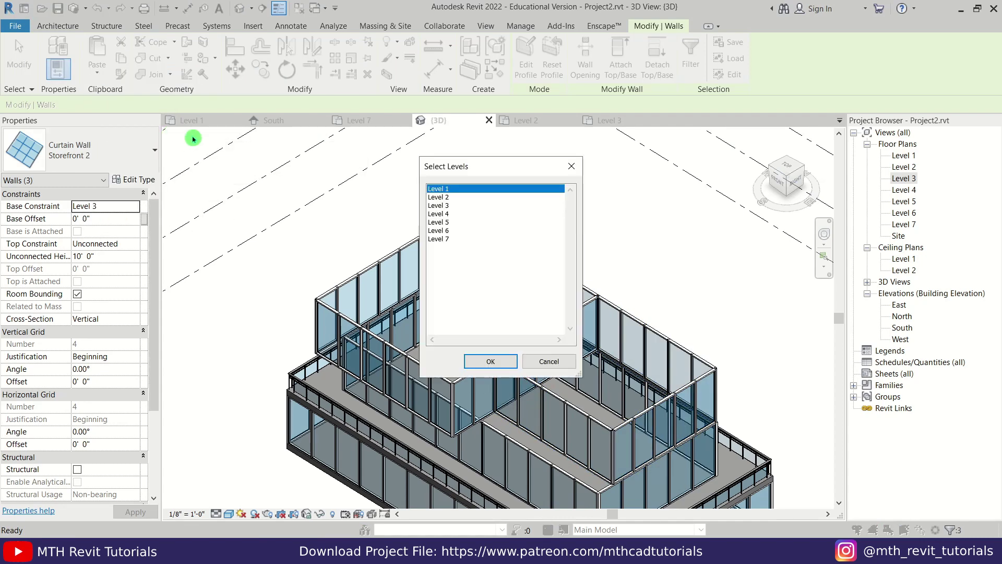
click(448, 215)
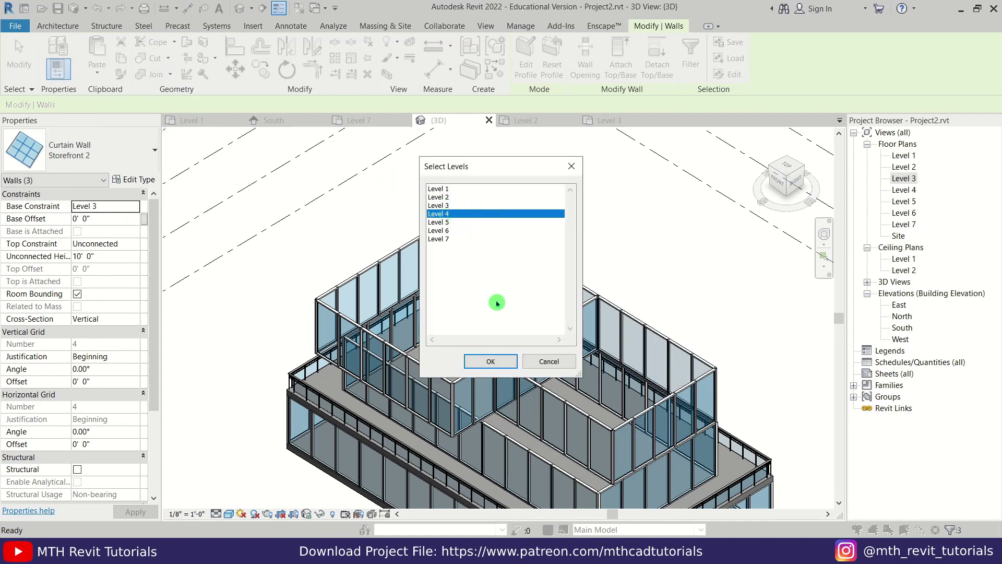
click(491, 361)
click(567, 231)
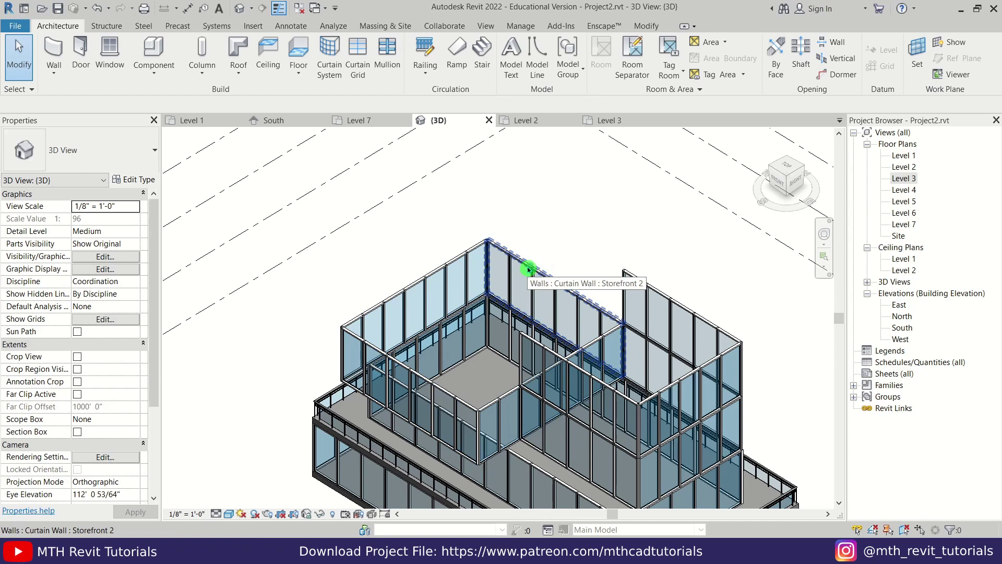
Copy the chain of four curtain walls around the west enclosure and paste it aligned to Levels 4 and 5
key(Tab)
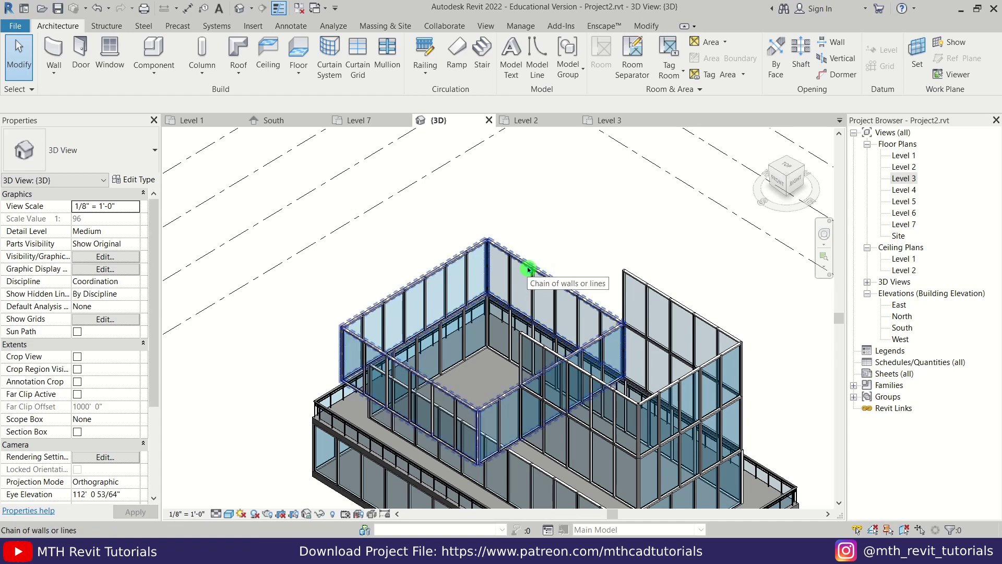
click(529, 270)
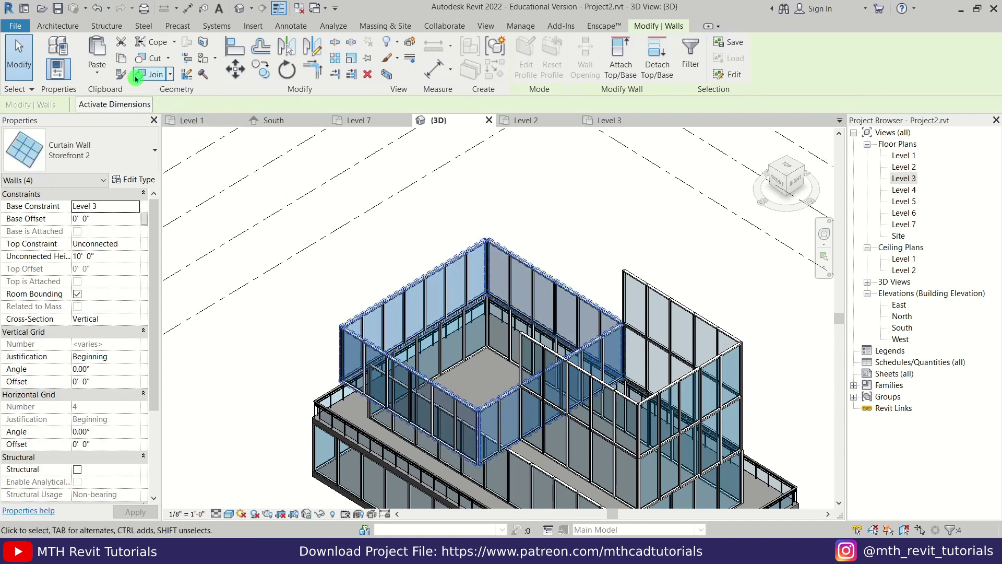
click(103, 76)
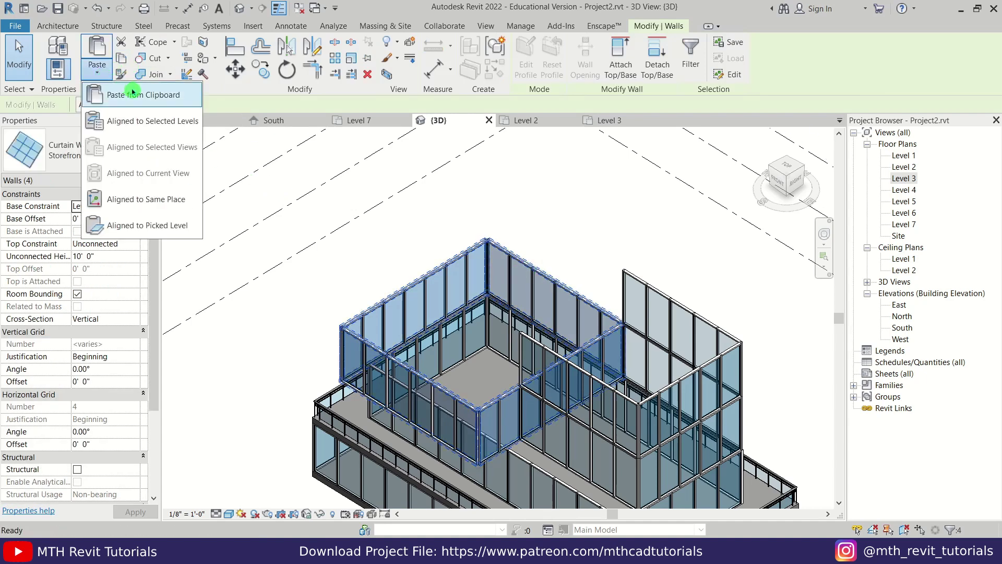
click(150, 128)
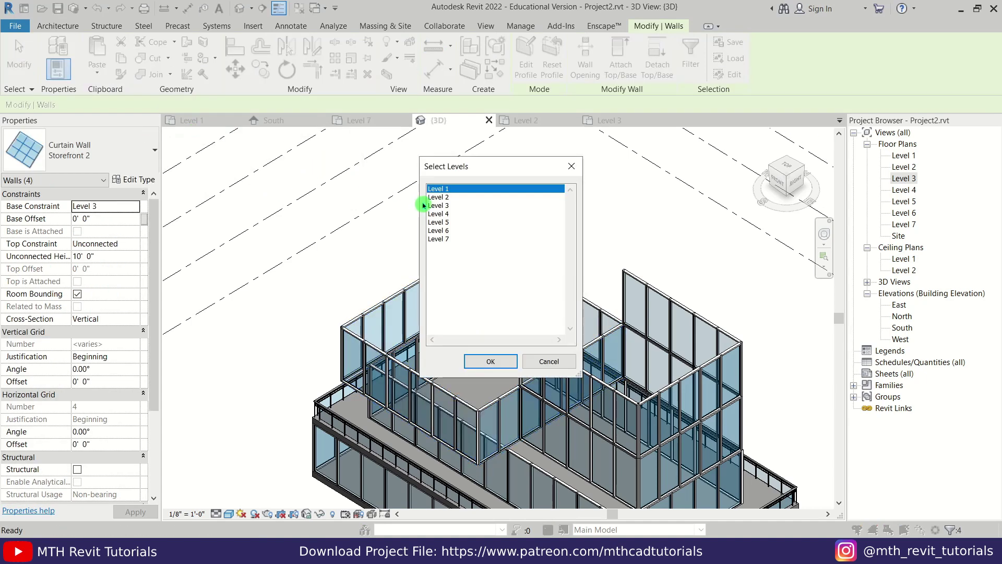
click(439, 214)
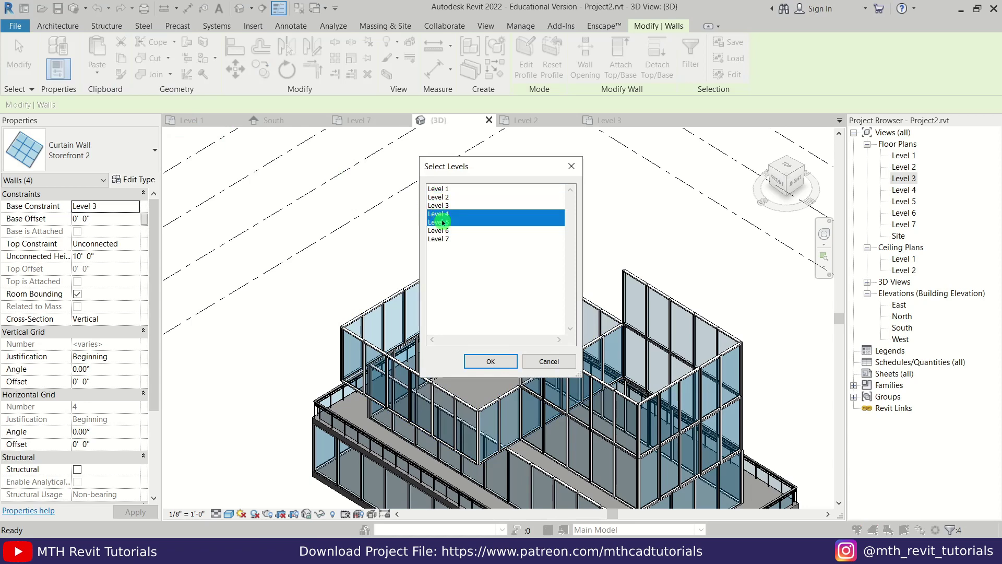
click(493, 362)
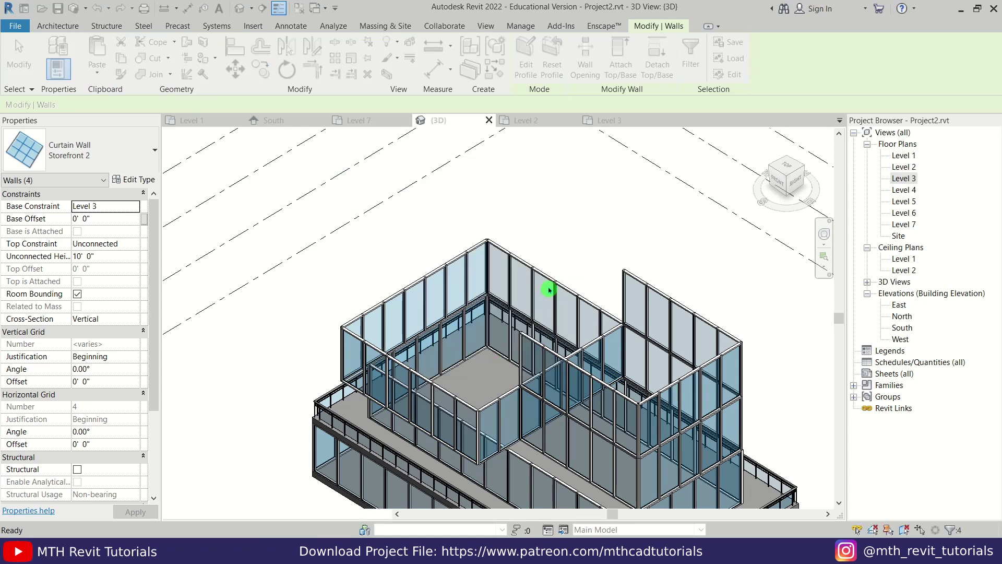
key(Escape)
scroll(551, 271, down, 3)
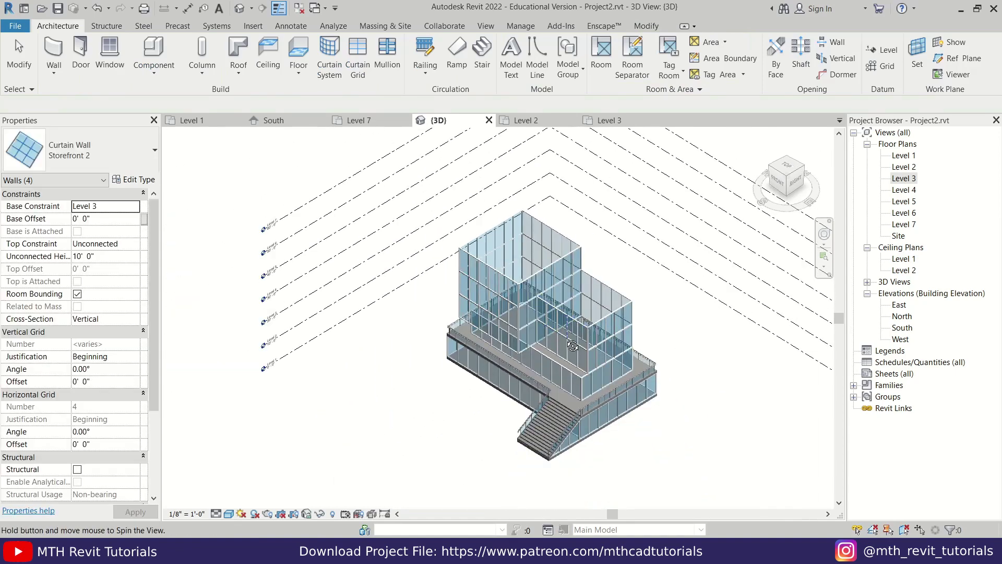
shift+middle_drag(568, 307, 579, 285)
scroll(593, 357, up, 3)
shift+middle_drag(618, 381, 488, 355)
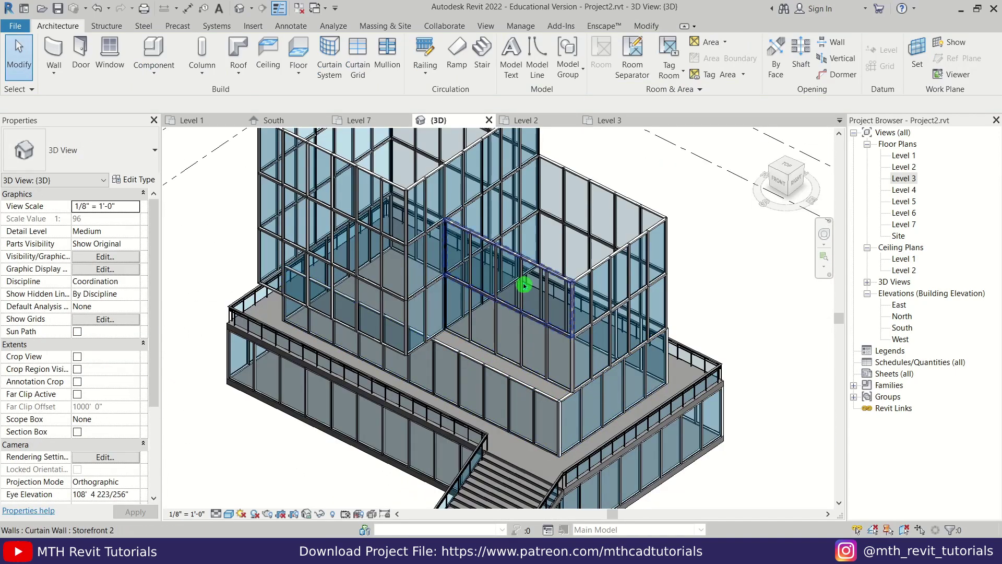
Open the Level 3 floor plan and set its underlay base level to None
click(595, 121)
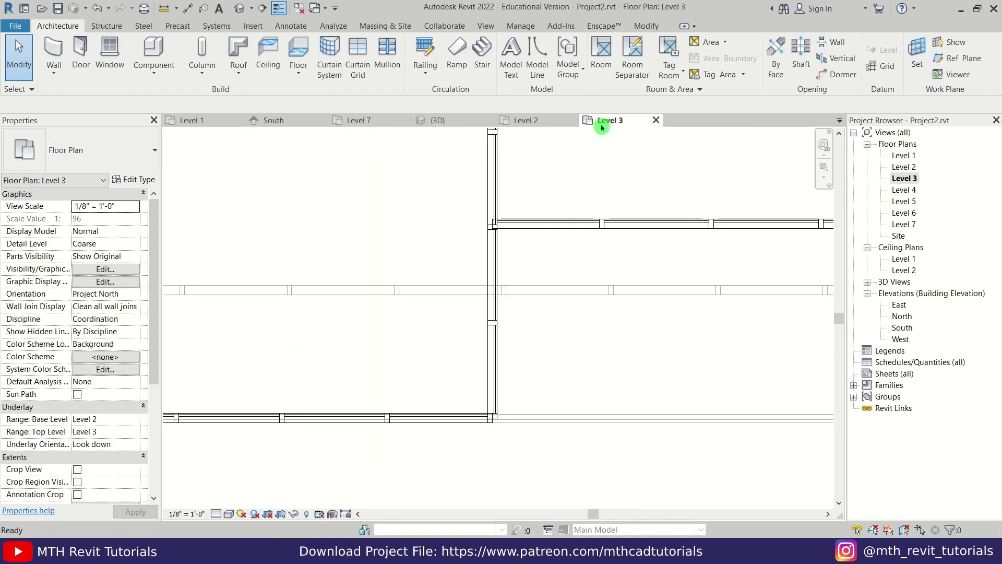
scroll(391, 339, down, 3)
middle_drag(386, 302, 421, 320)
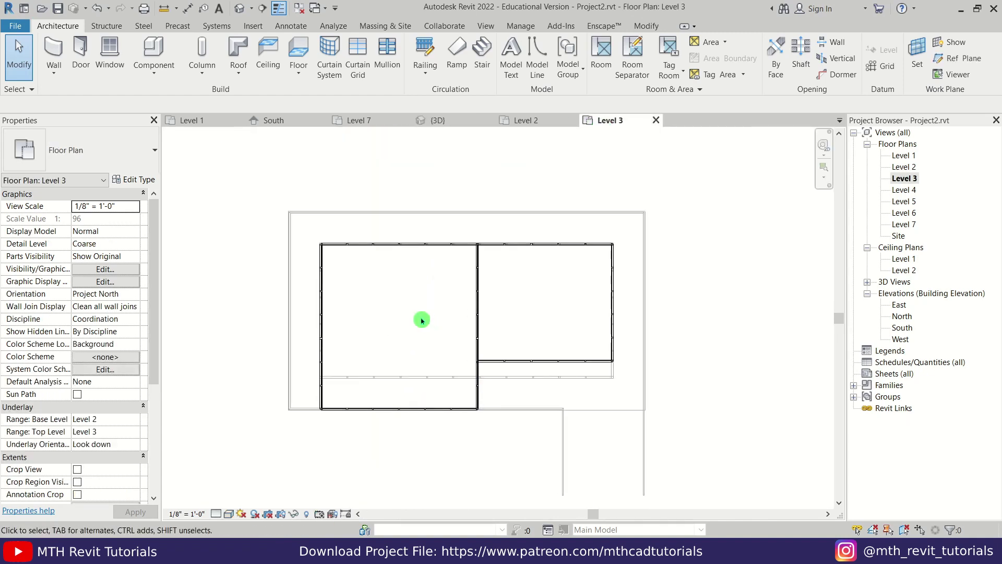
click(134, 423)
click(92, 432)
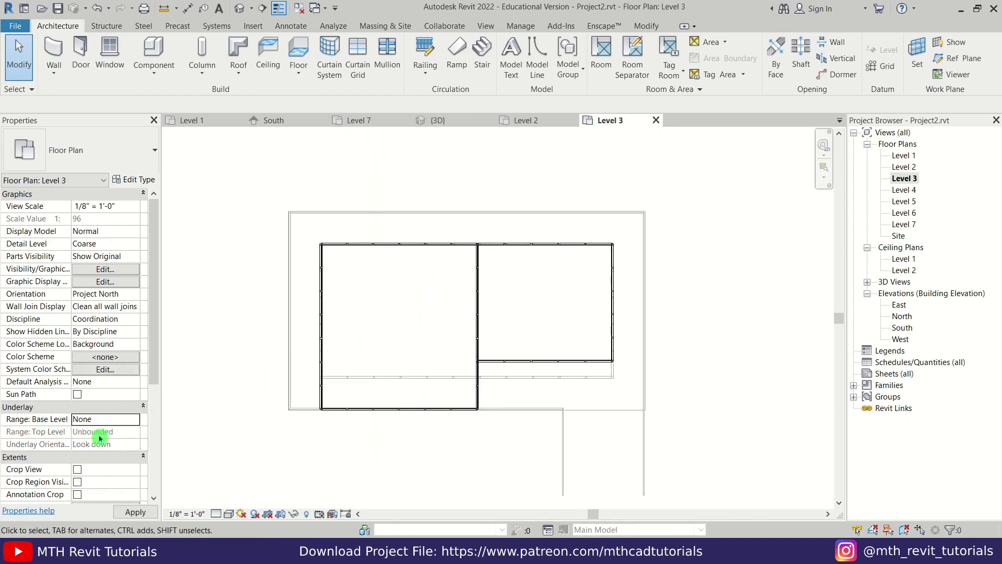
scroll(493, 287, up, 2)
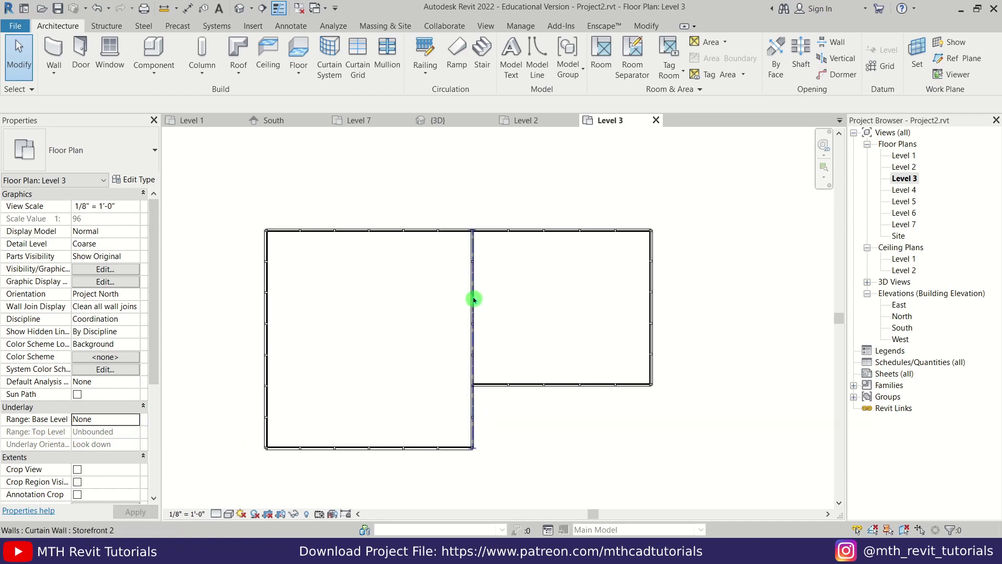
Begin a Generic - 12" floor on Level 3 with a rectangular boundary from the west enclosure's outer northwest corner
click(303, 55)
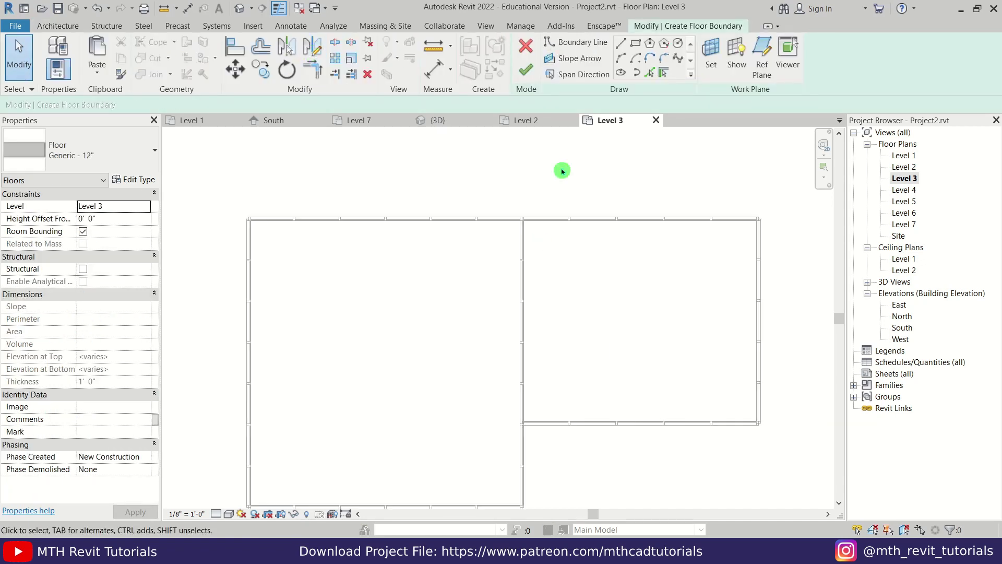
click(636, 46)
scroll(245, 258, up, 4)
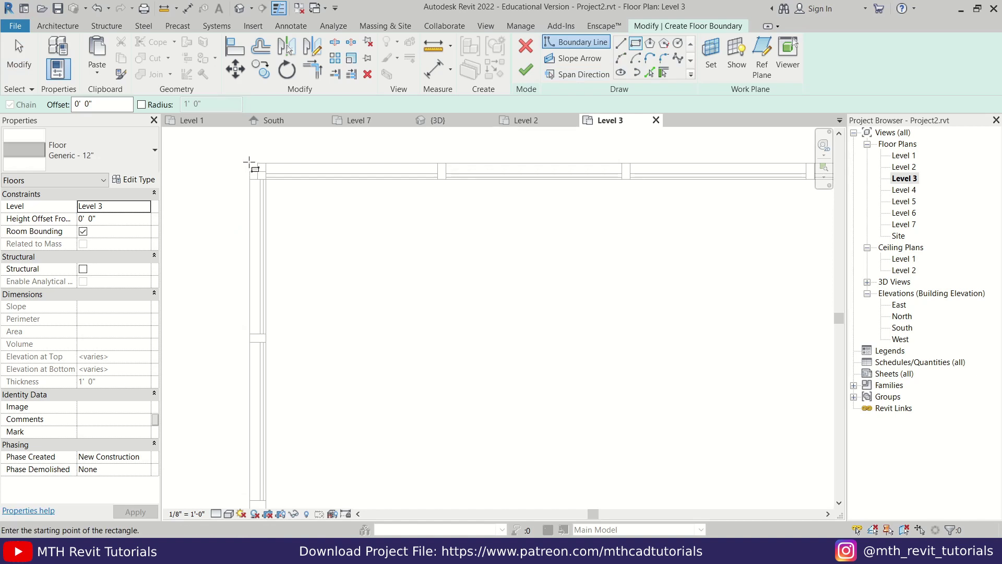
click(249, 163)
scroll(248, 175, up, 3)
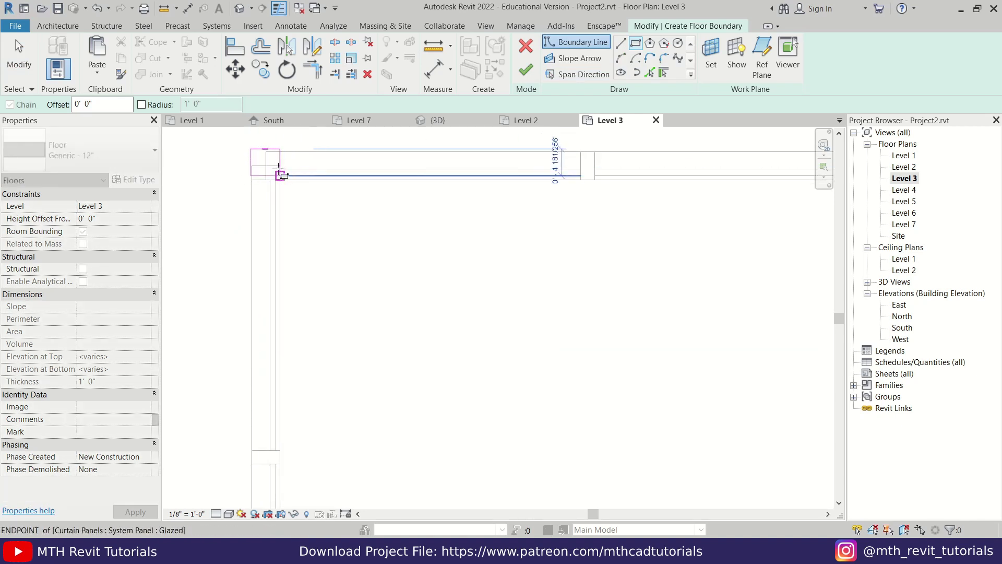
Complete the rectangular Level 3 floor boundary around both building blocks, ending at the far right wall and the lowest wall
scroll(271, 190, down, 5)
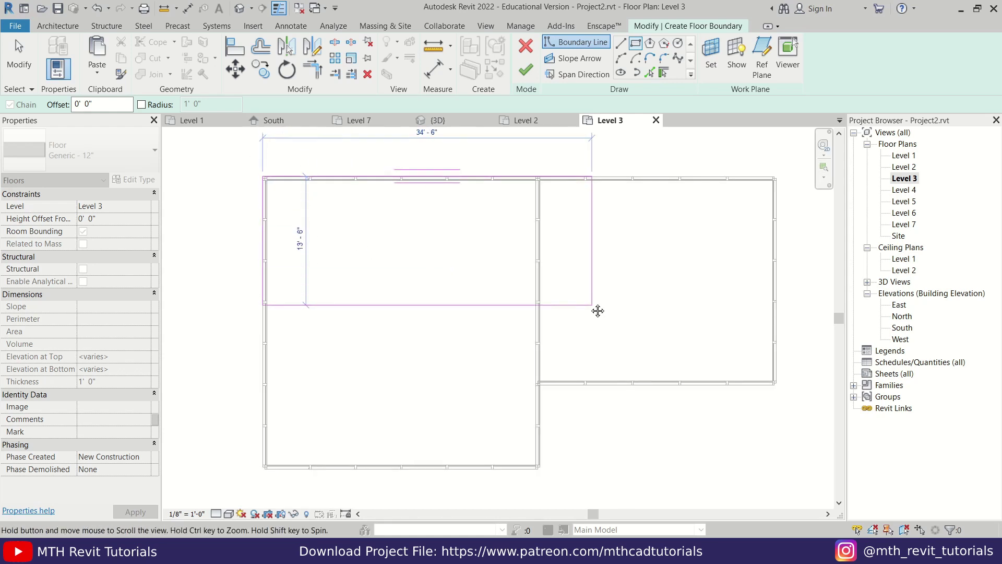
middle_drag(598, 311, 481, 284)
scroll(481, 283, down, 1)
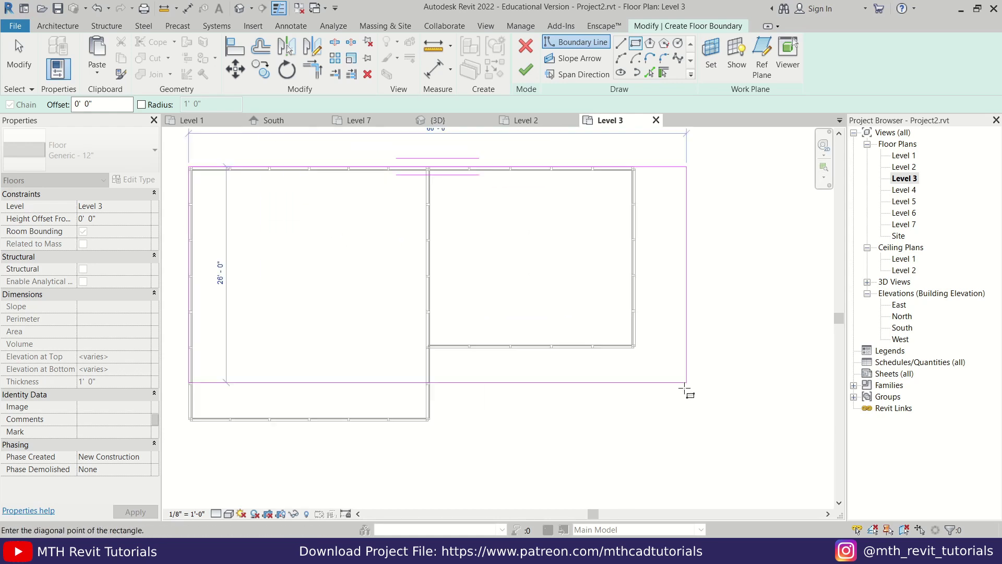
click(633, 429)
key(Escape)
Align the right floor boundary line with the outer mullion face of the right curtain wall
scroll(651, 300, up, 3)
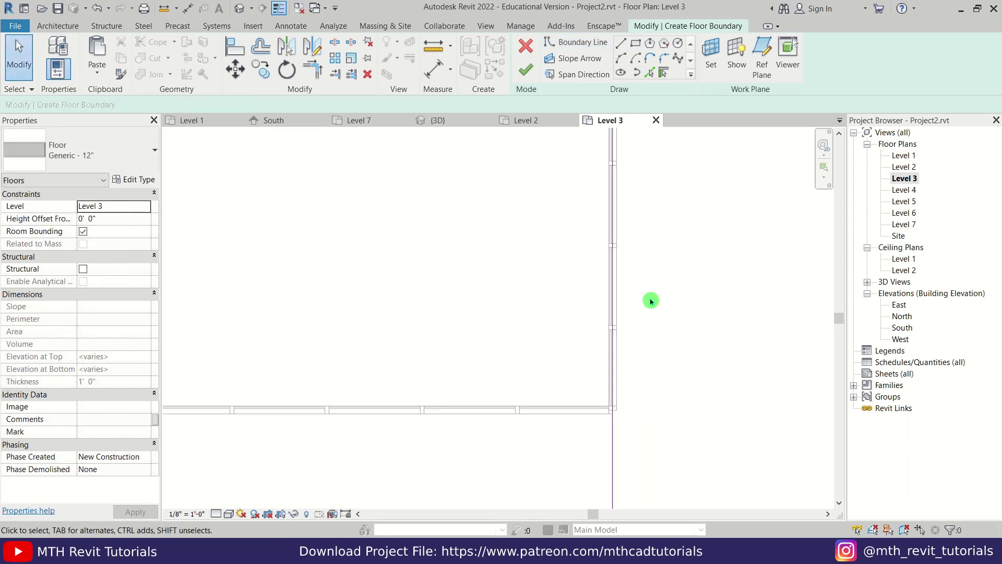
key(a)
key(l)
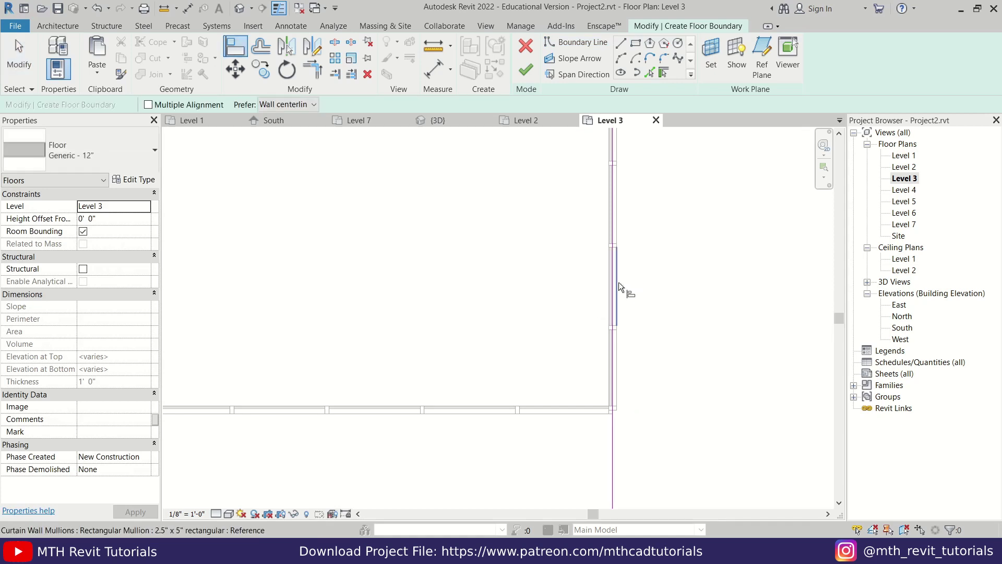
scroll(619, 282, up, 2)
click(615, 274)
click(605, 274)
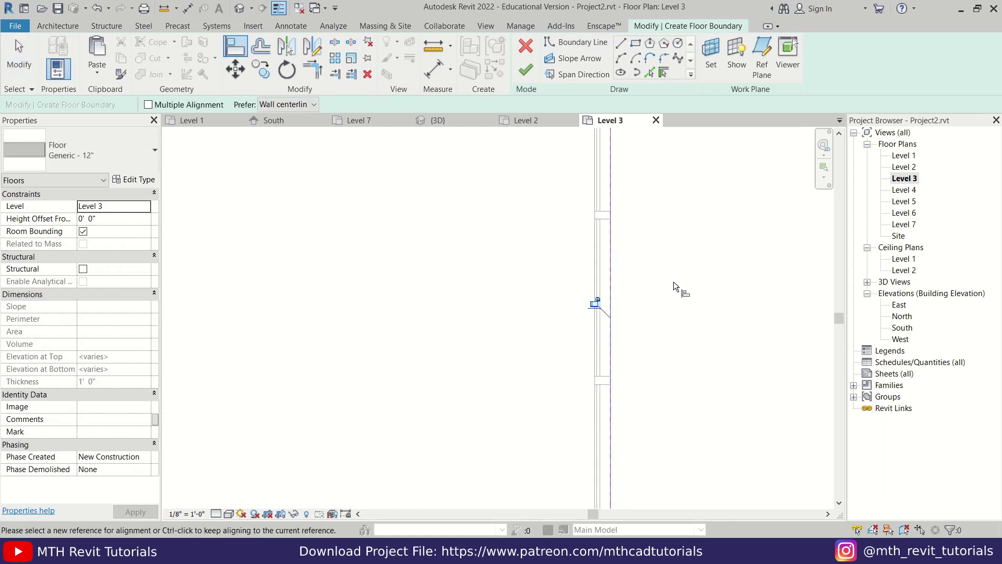
Align the lower floor boundary line with the outer mullion face of the lowest curtain wall
scroll(673, 281, down, 4)
middle_drag(577, 462, 583, 286)
scroll(603, 320, up, 5)
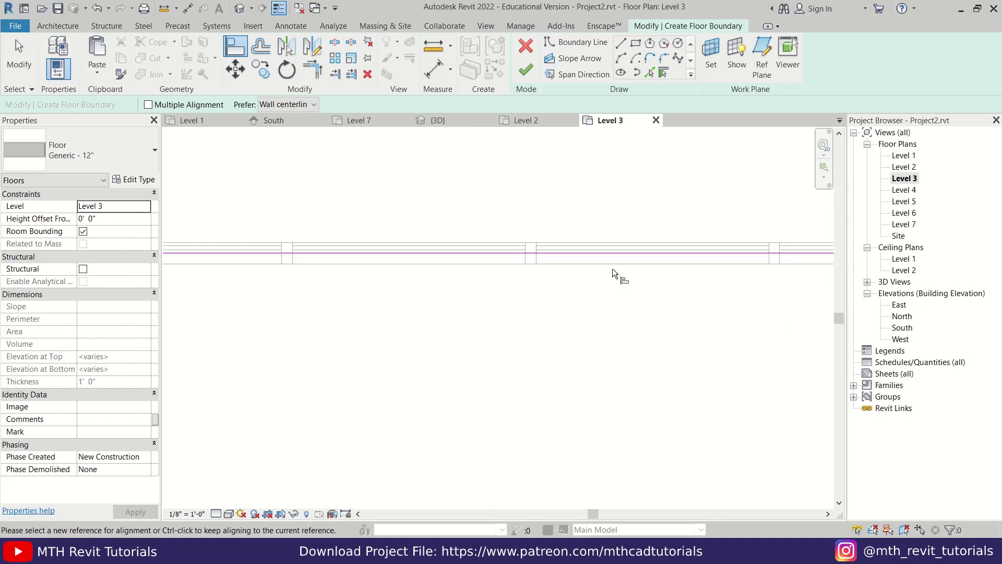
click(610, 265)
click(606, 253)
Align the left floor boundary line with the outer mullion face of the left curtain wall
scroll(610, 292, down, 1)
scroll(624, 309, down, 2)
middle_drag(368, 230, 709, 330)
scroll(608, 323, up, 3)
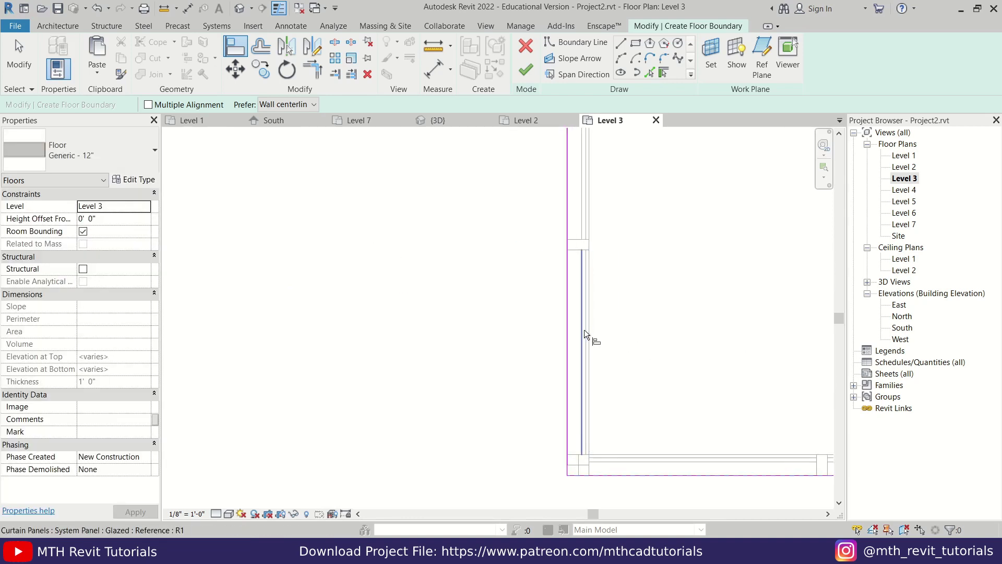
scroll(574, 349, down, 4)
drag(531, 204, 435, 339)
scroll(479, 267, up, 5)
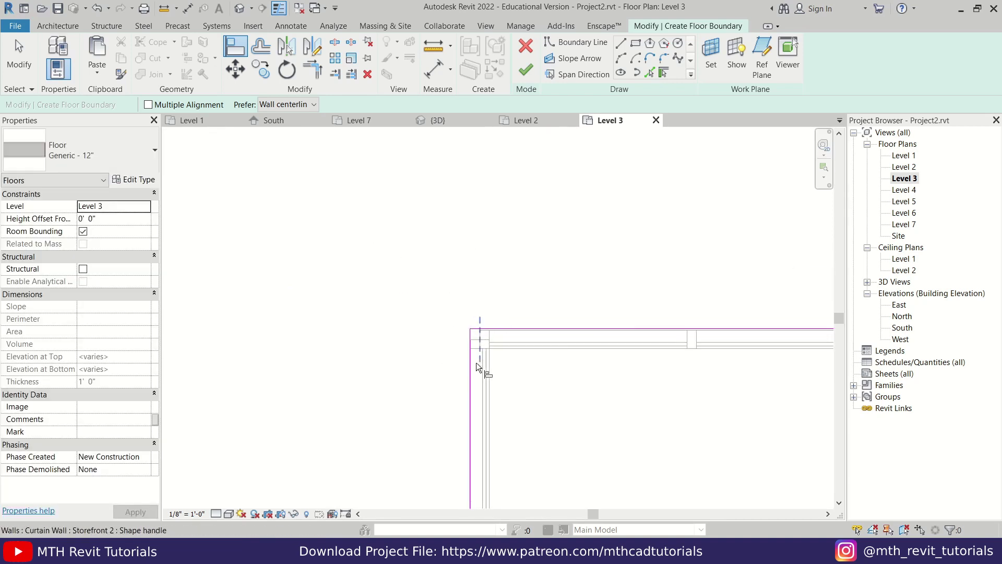
scroll(480, 363, up, 8)
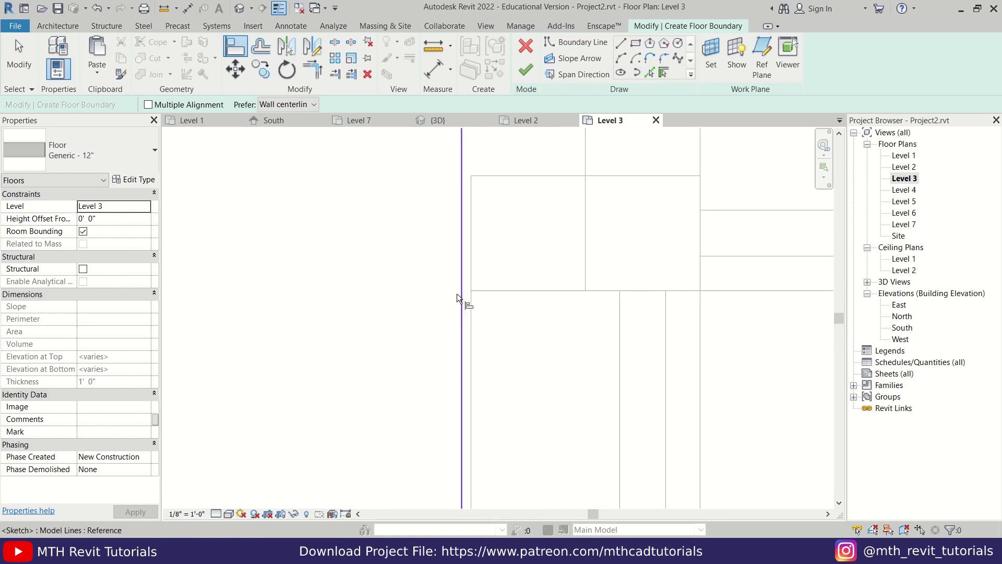
click(474, 311)
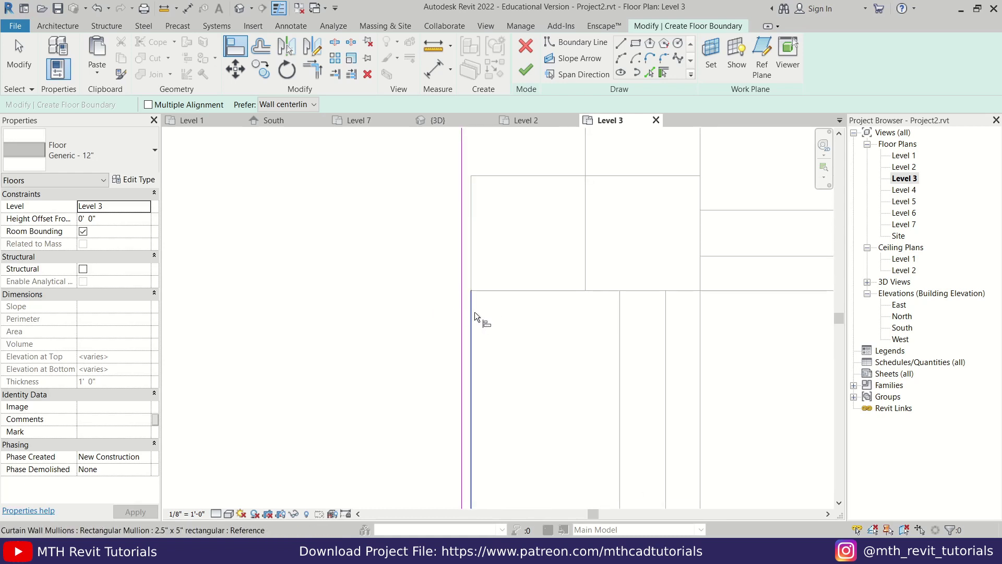
click(462, 314)
Align the upper floor boundary line with the outer mullion face of the upper curtain wall and finish the floor sketch
scroll(466, 343, down, 3)
scroll(592, 239, up, 2)
click(591, 236)
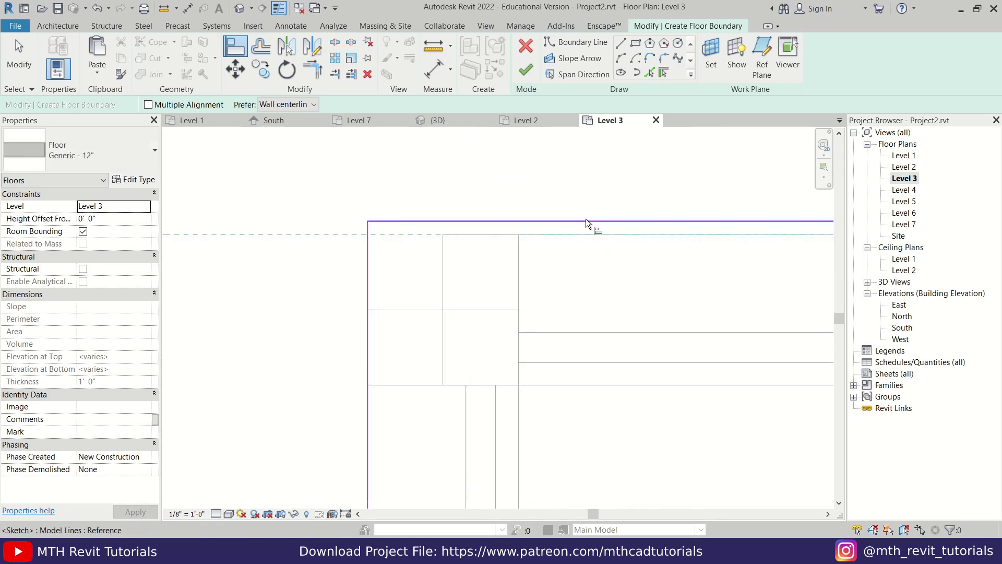
click(586, 220)
scroll(442, 224, down, 3)
scroll(412, 236, down, 5)
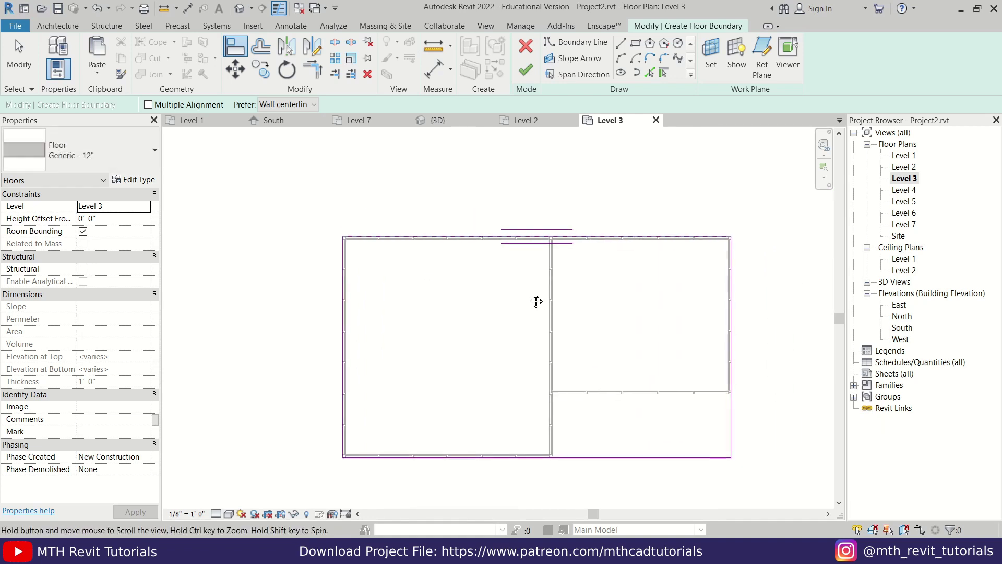
click(526, 70)
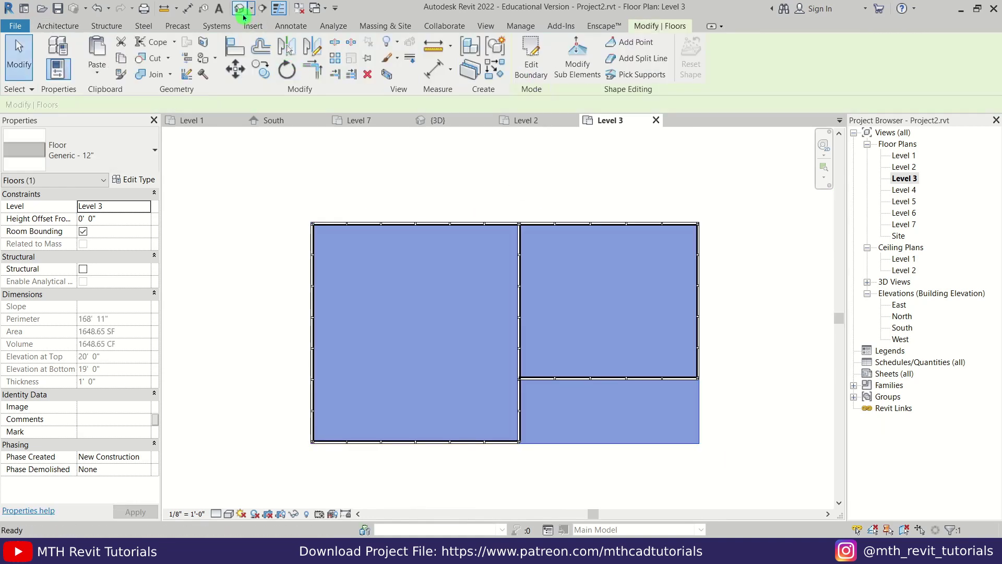
In the 3D view, copy the new Level 3 floor and paste it aligned to Level 4
click(240, 9)
key(Escape)
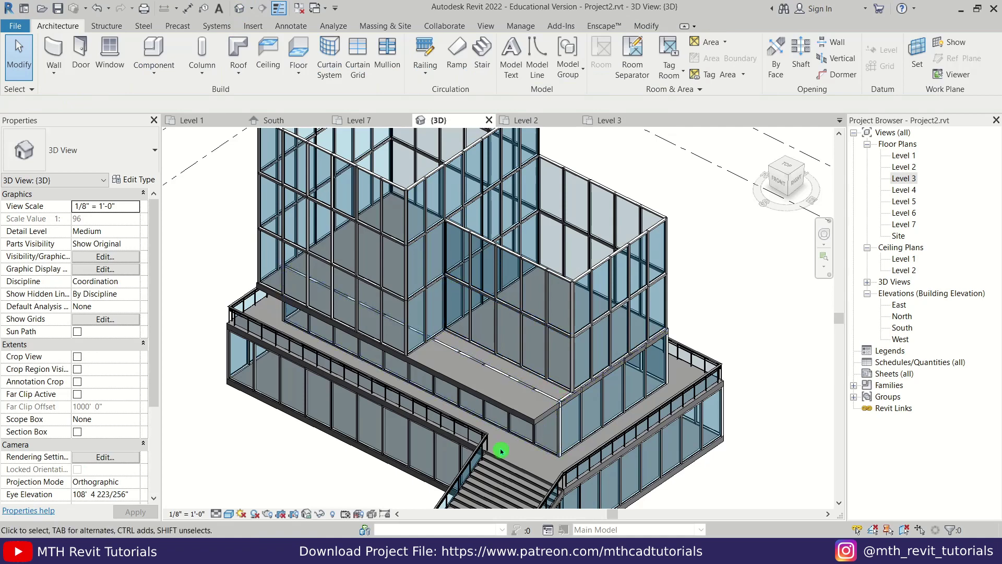
scroll(510, 450, down, 2)
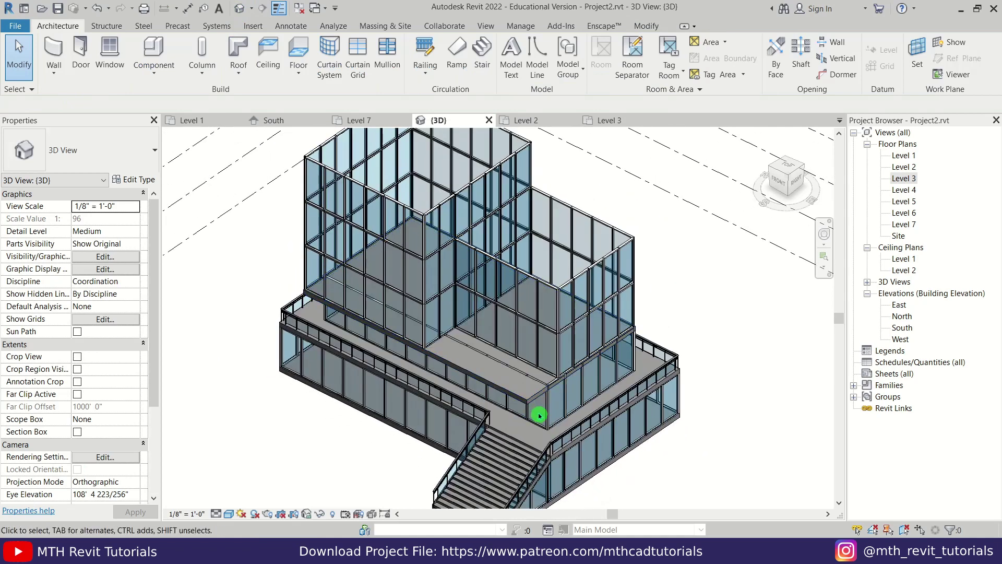
scroll(539, 416, up, 1)
shift+middle_drag(534, 416, 528, 455)
click(477, 436)
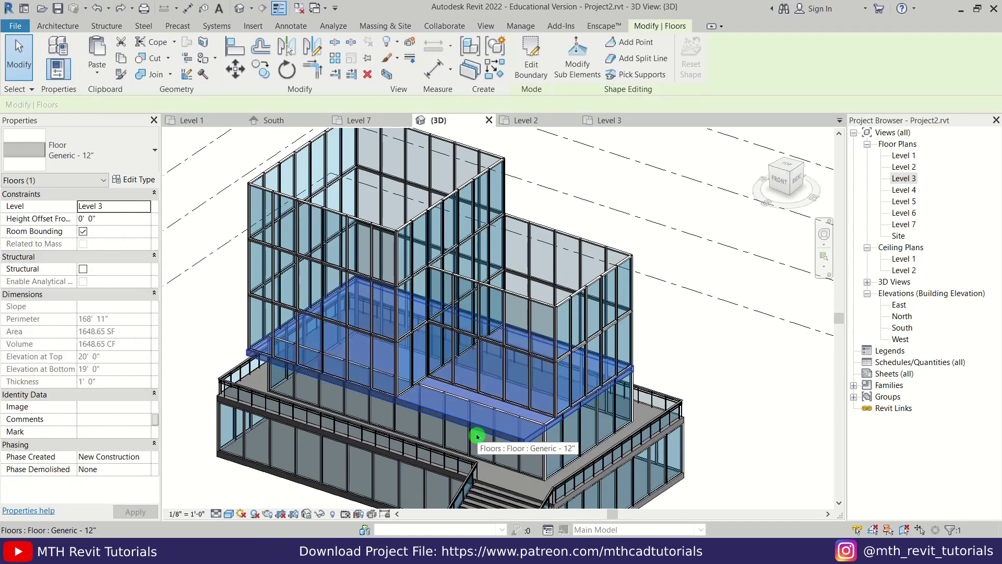
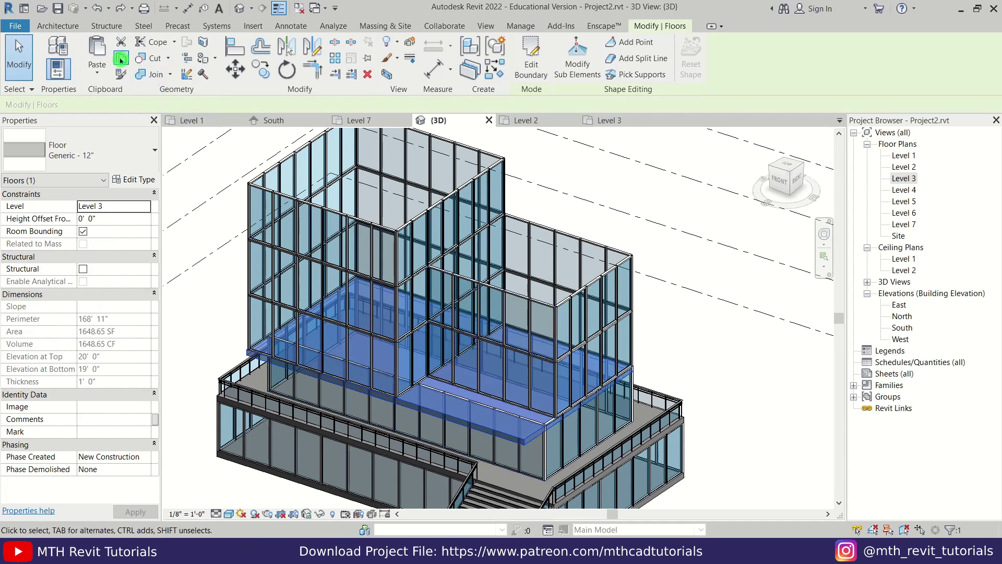
click(106, 68)
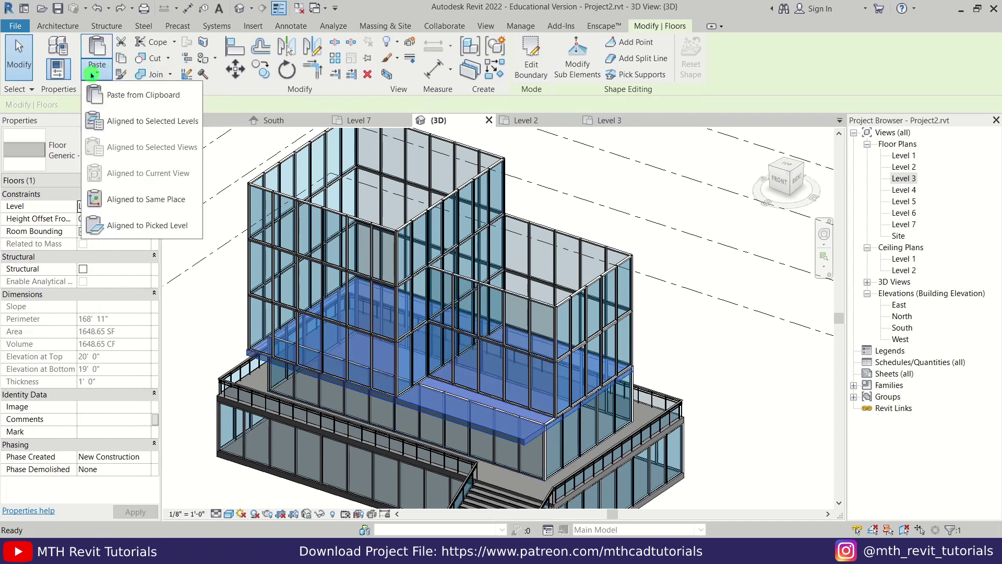
click(180, 126)
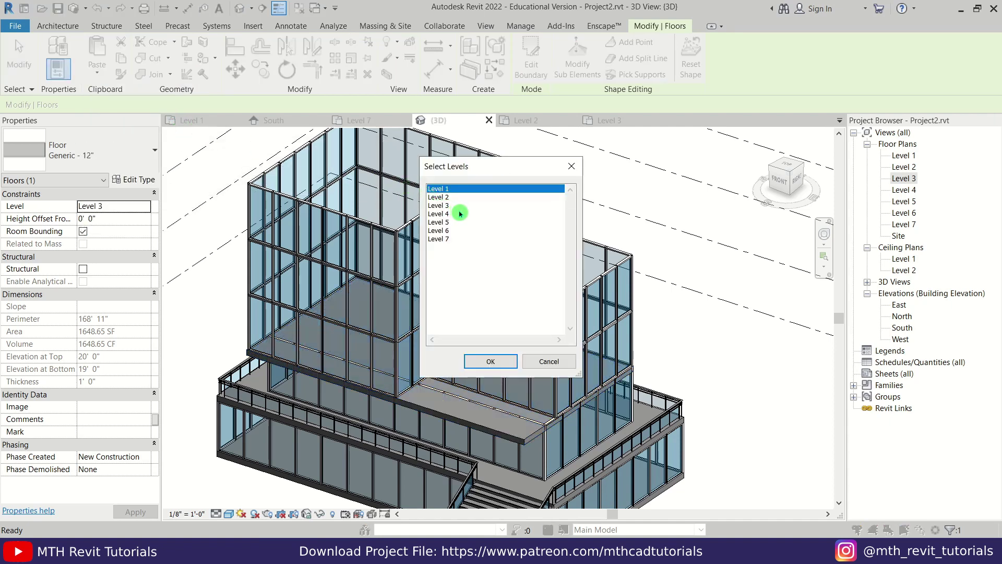
click(460, 213)
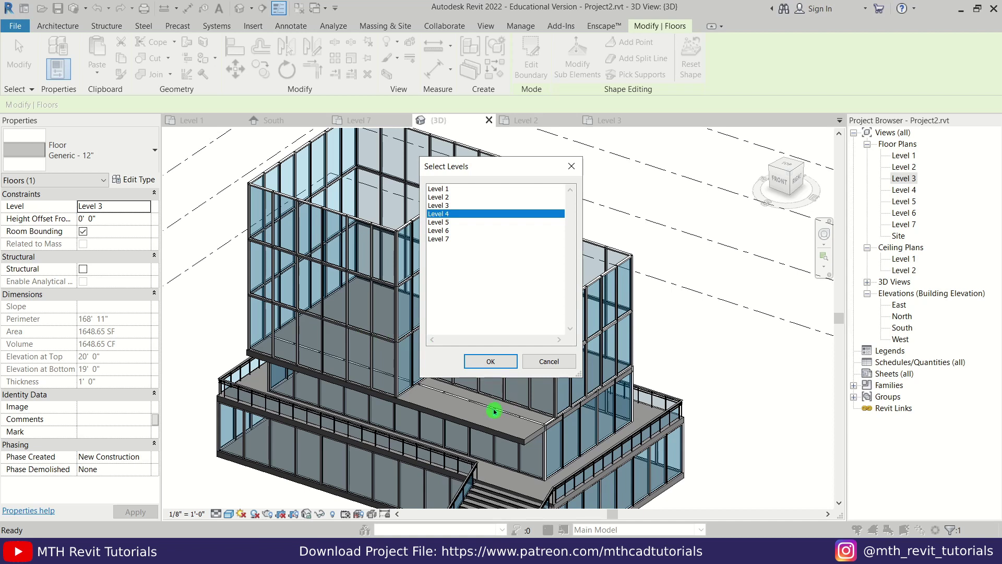
click(491, 361)
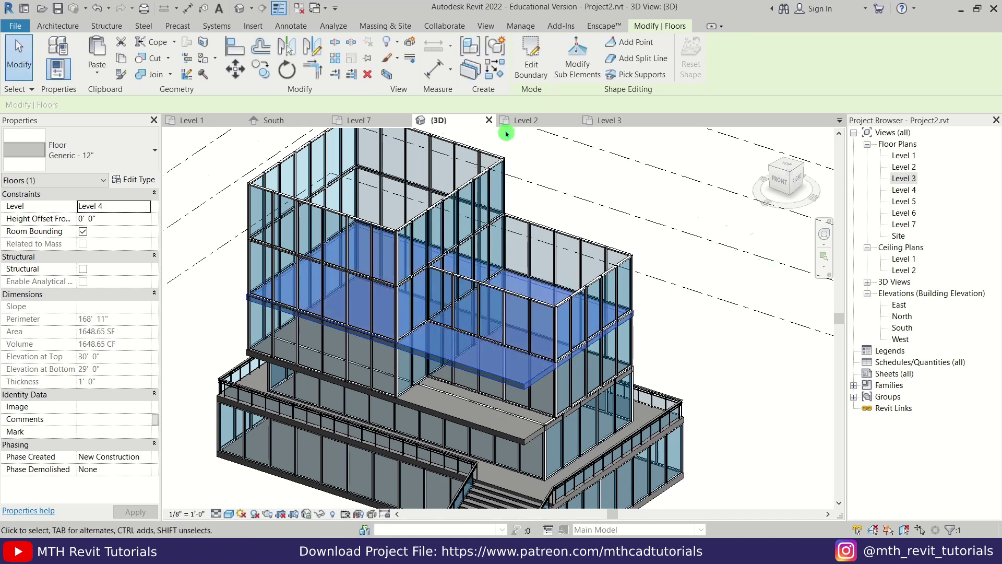
Edit the Level 4 floor's boundary in the Level 3 plan, drawing lines along the two curtain walls that form the lower-right notch
click(518, 75)
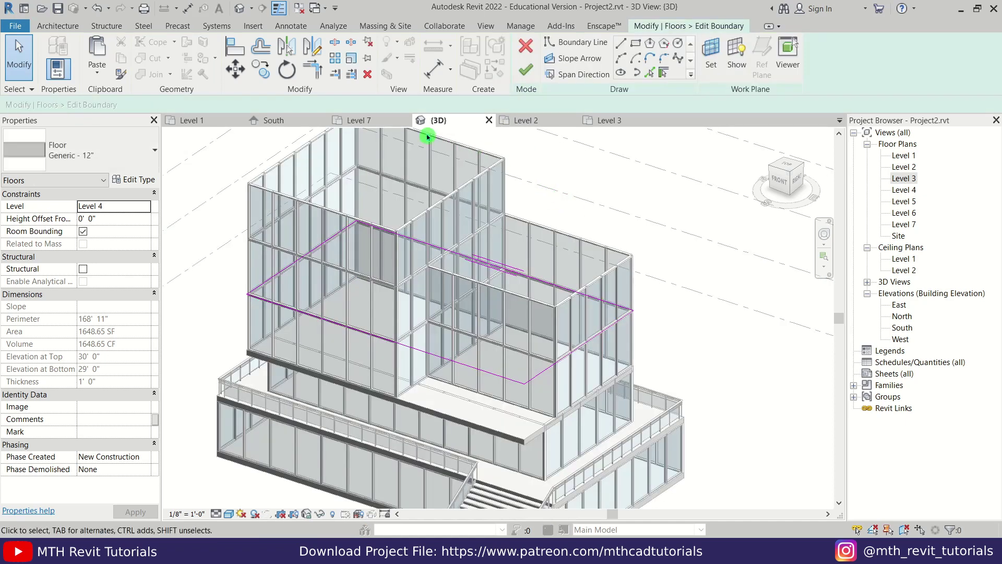
click(610, 123)
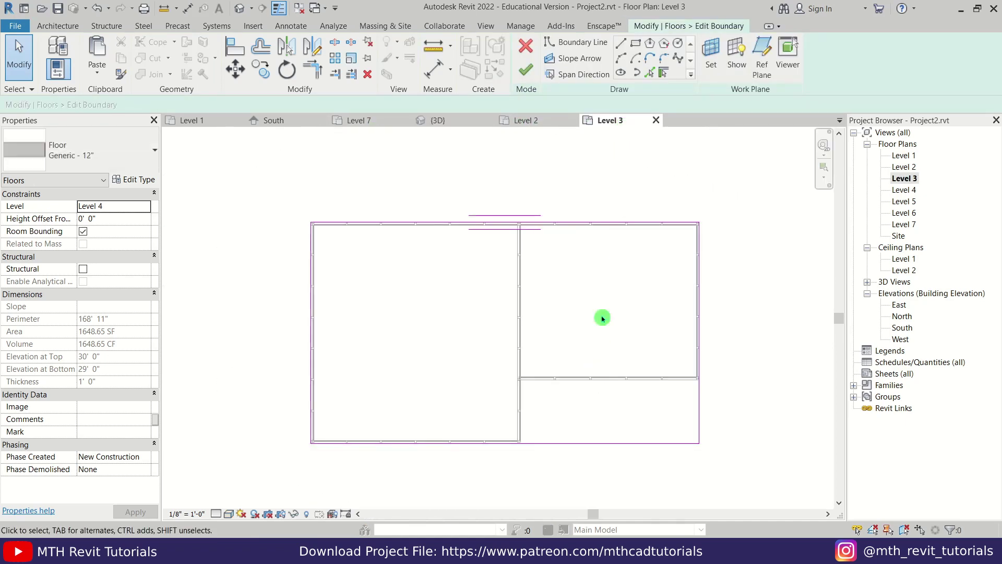
click(625, 53)
scroll(720, 385, up, 1)
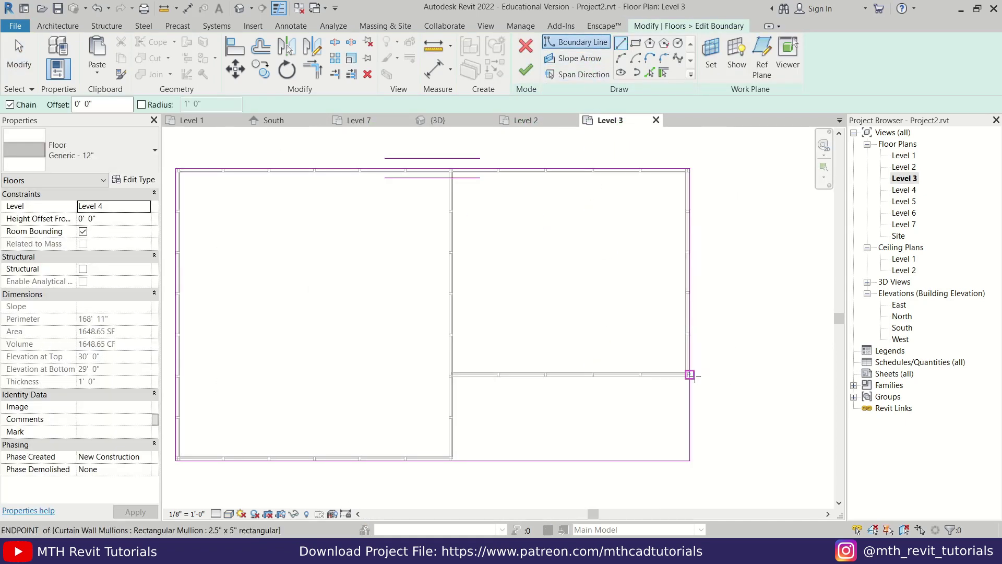
click(675, 380)
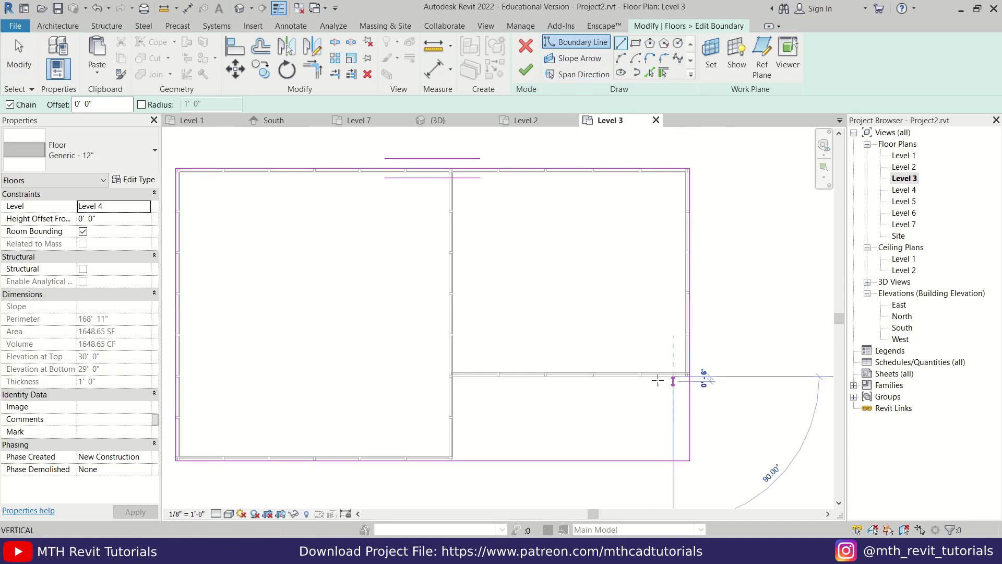
click(453, 375)
click(453, 460)
key(Escape)
key(Escape)
Align the notch's vertical boundary line with the outer mullion face of the adjacent curtain wall
scroll(453, 457, up, 6)
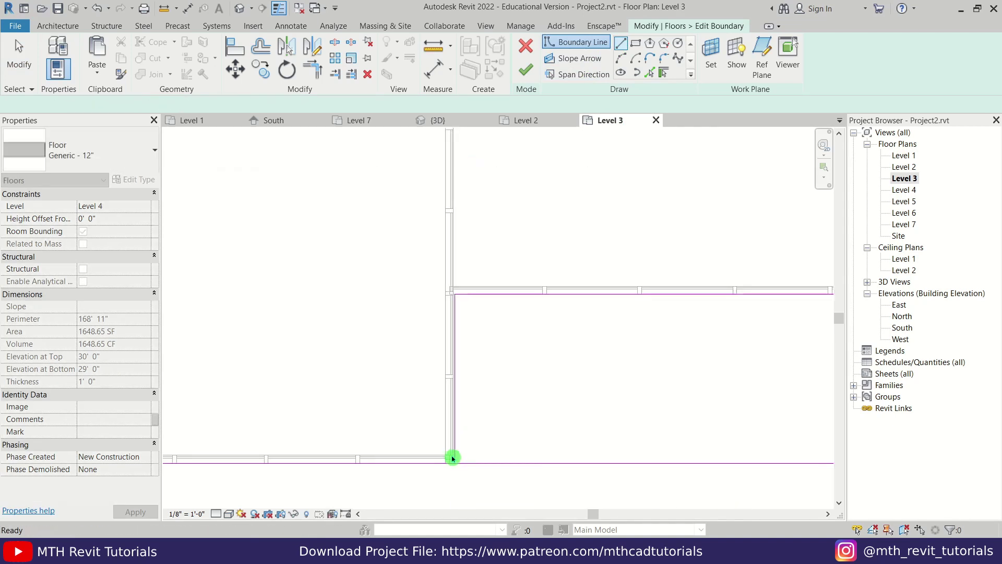
key(a)
key(l)
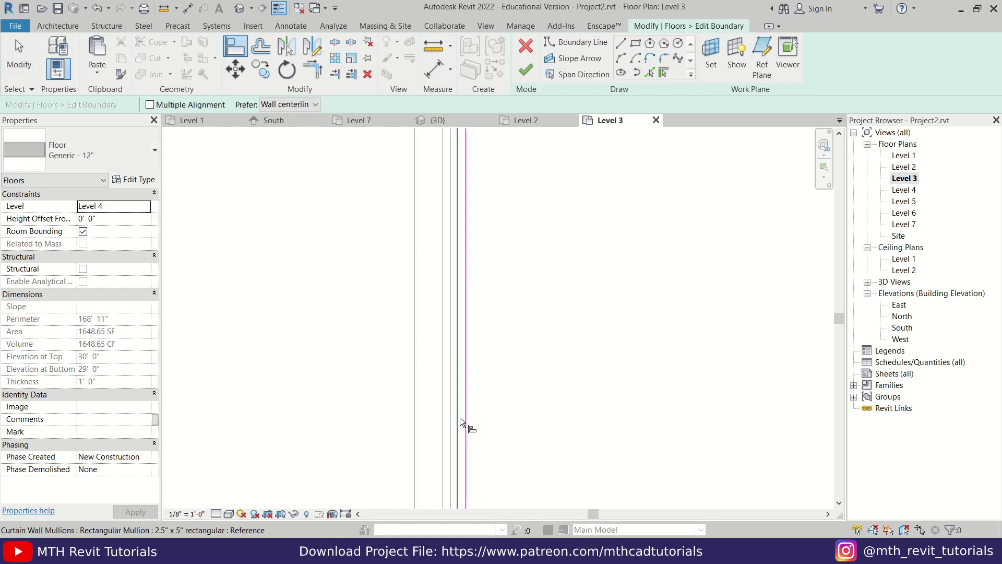
click(458, 418)
scroll(463, 412, down, 4)
middle_drag(577, 376, 553, 264)
middle_drag(804, 385, 514, 305)
middle_drag(757, 287, 285, 324)
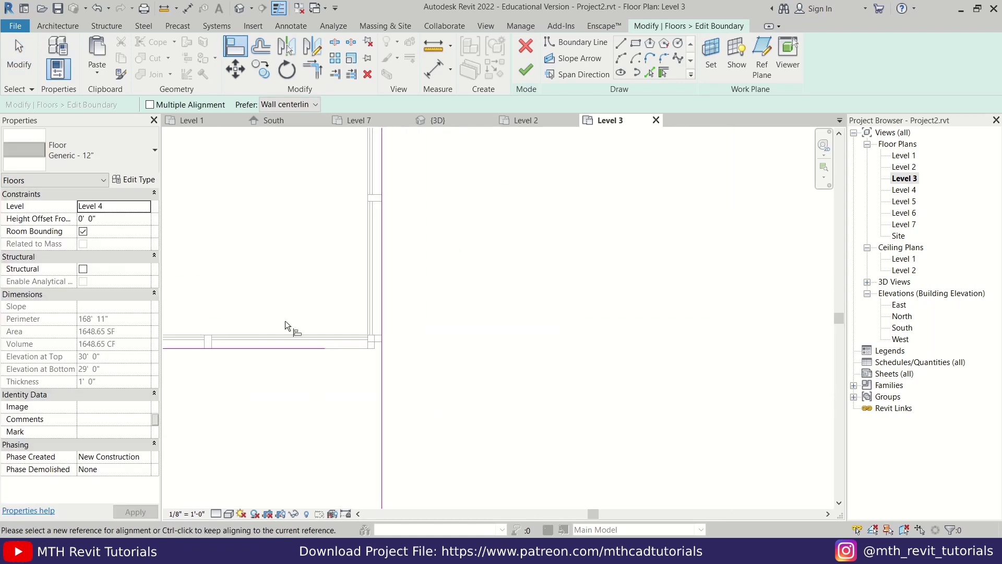
scroll(286, 328, up, 3)
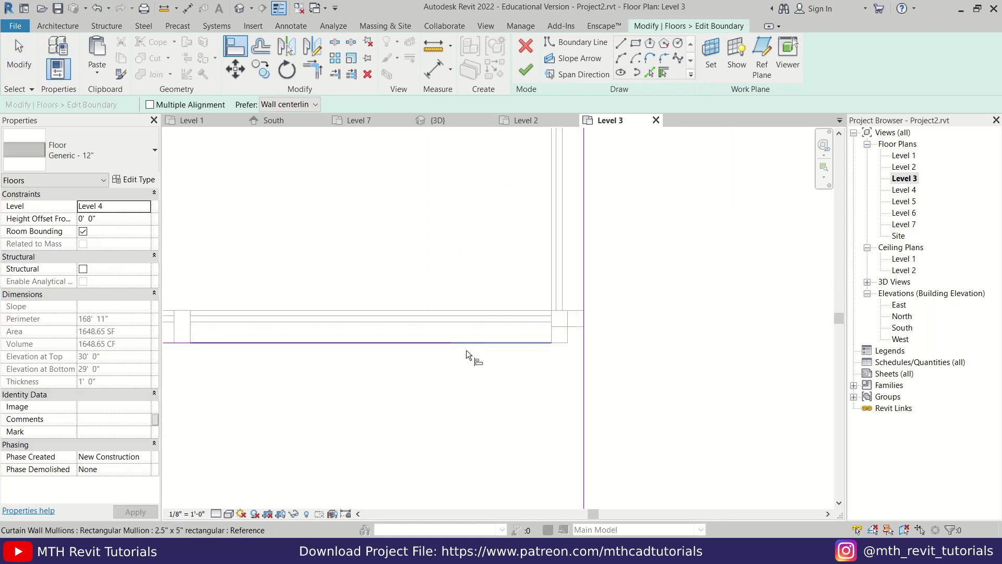
scroll(493, 360, down, 2)
key(Escape)
key(Escape)
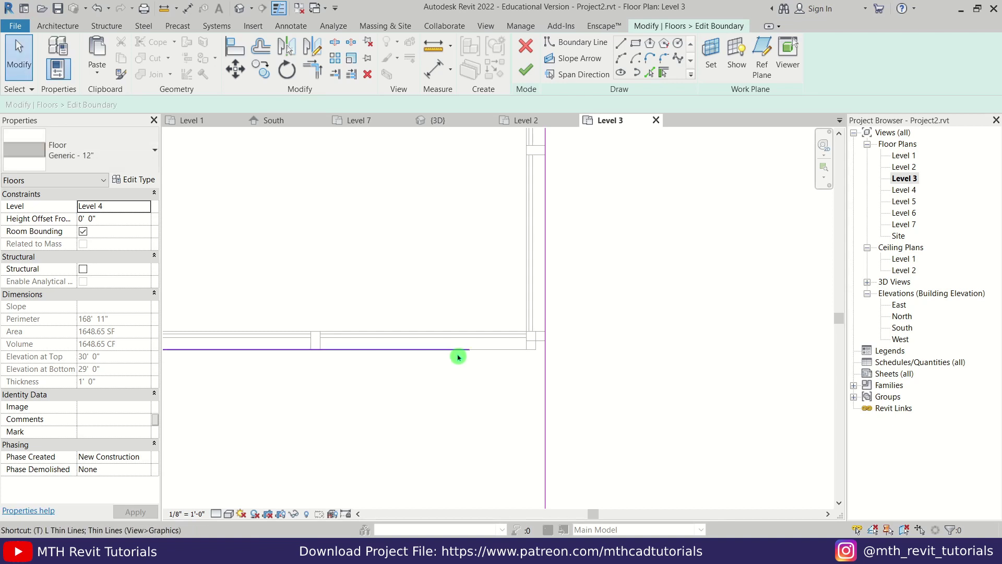
Trim the notch lines to corners with the right and lower boundary lines and finish the L-shaped floor boundary
click(457, 353)
click(549, 305)
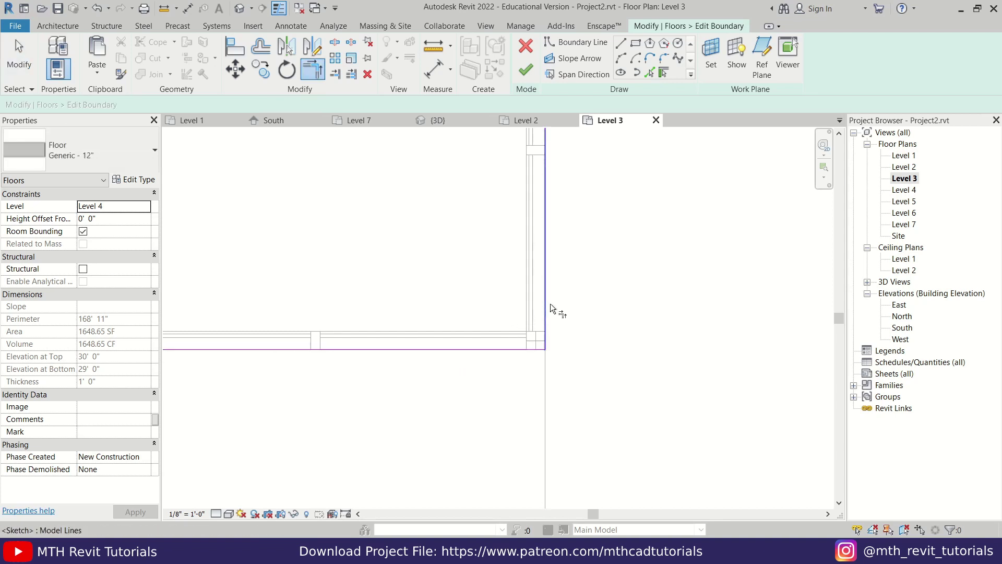
scroll(673, 313, down, 2)
middle_drag(429, 378, 723, 293)
click(438, 372)
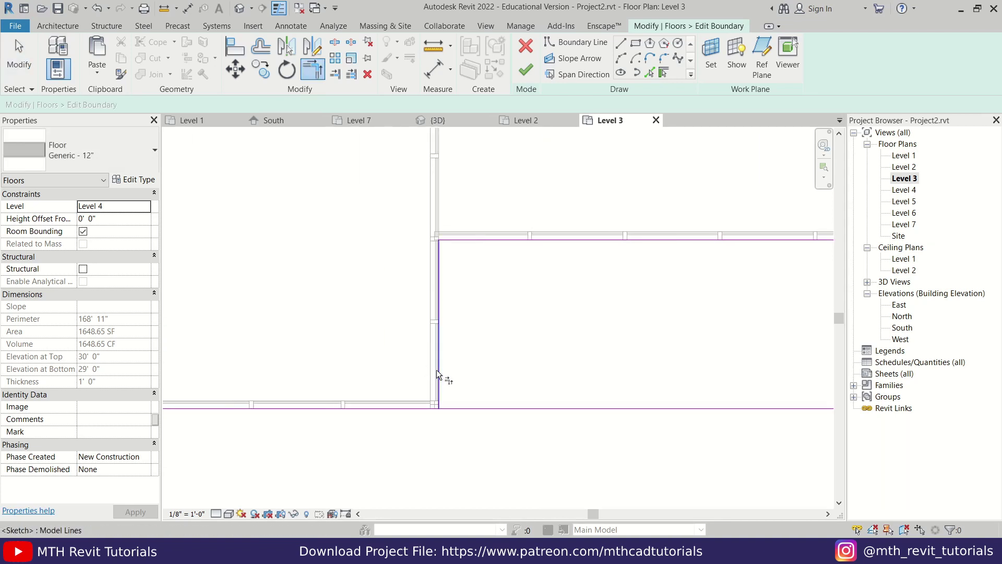
click(422, 409)
click(527, 71)
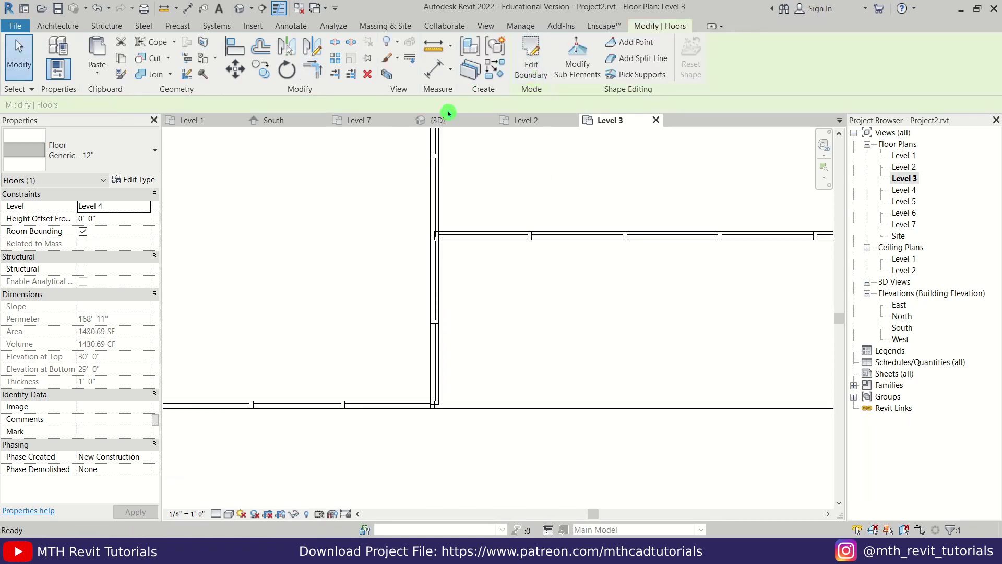
Copy the L-shaped Level 4 floor in the 3D view and paste it aligned to Levels 5 and 6
click(437, 121)
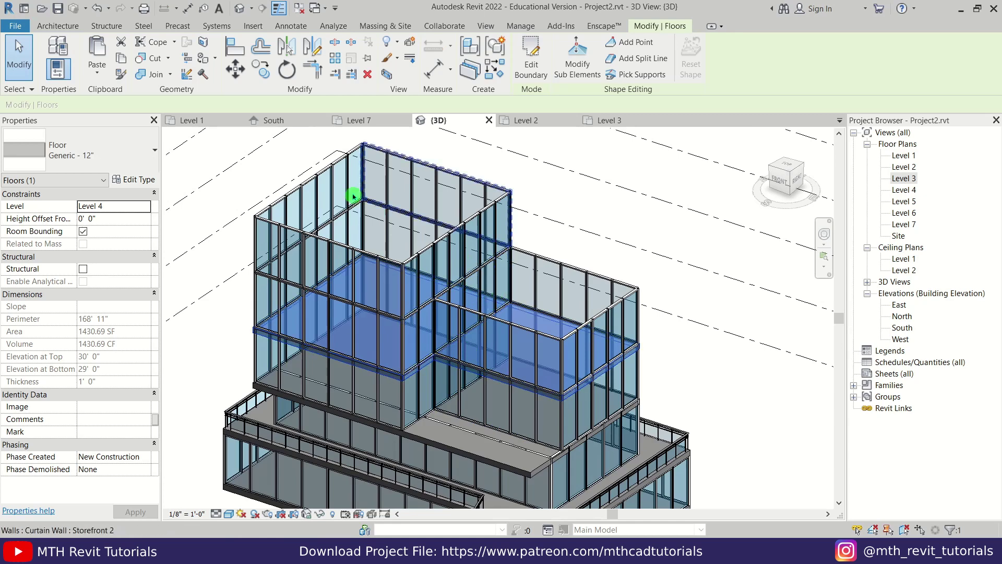
click(108, 70)
click(135, 120)
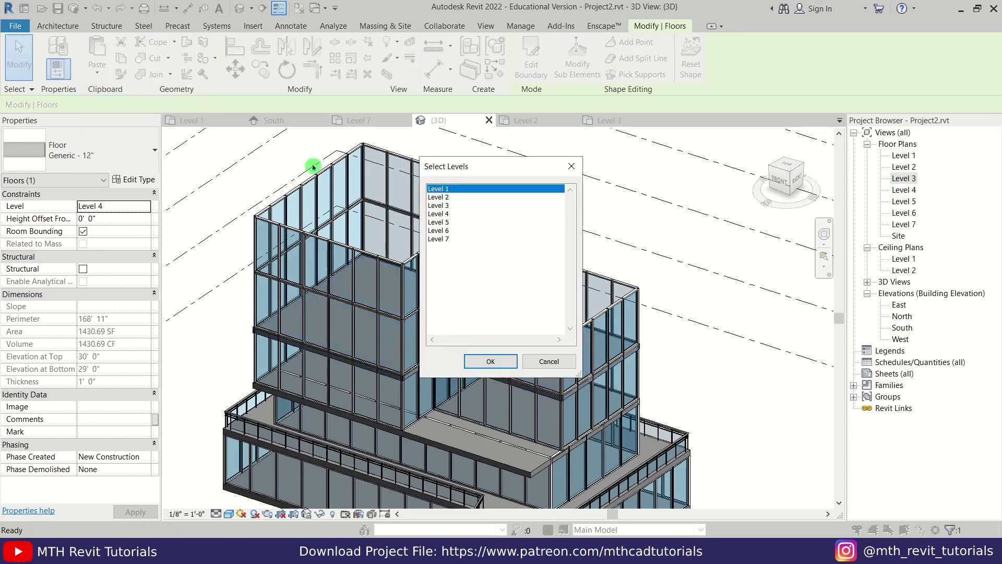
click(479, 224)
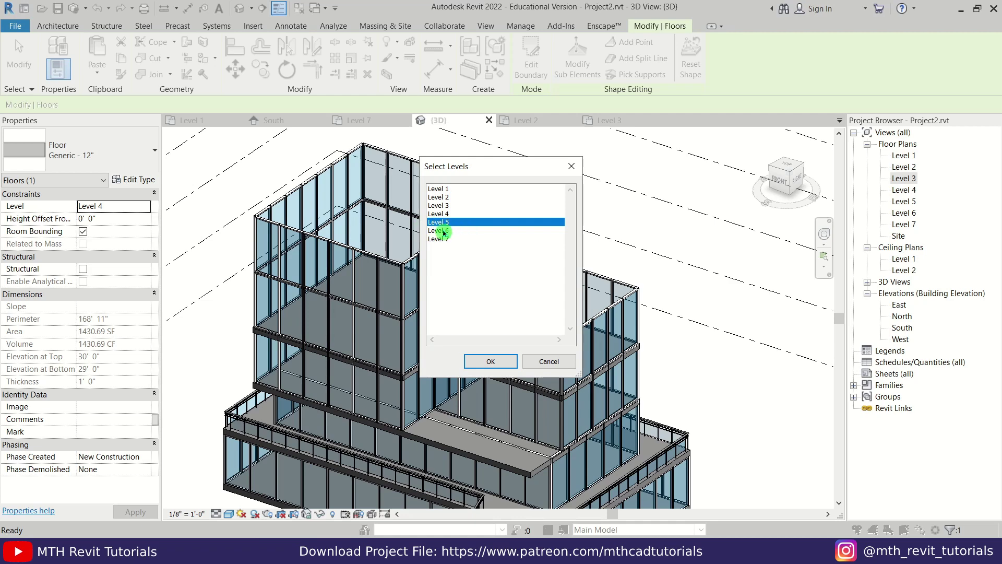
click(490, 361)
key(Escape)
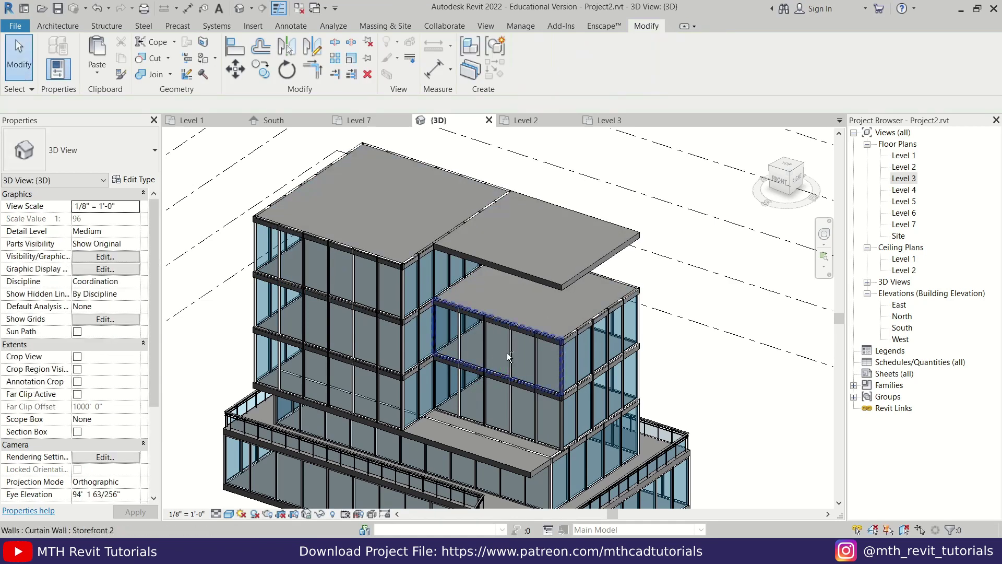
Edit the Level 6 floor's boundary, aligning its overhanging outer line with the outer mullion face of the Level 5 curtain wall beside the lower roof
shift+middle_drag(503, 364, 470, 340)
scroll(447, 294, up, 2)
scroll(543, 321, up, 2)
click(562, 319)
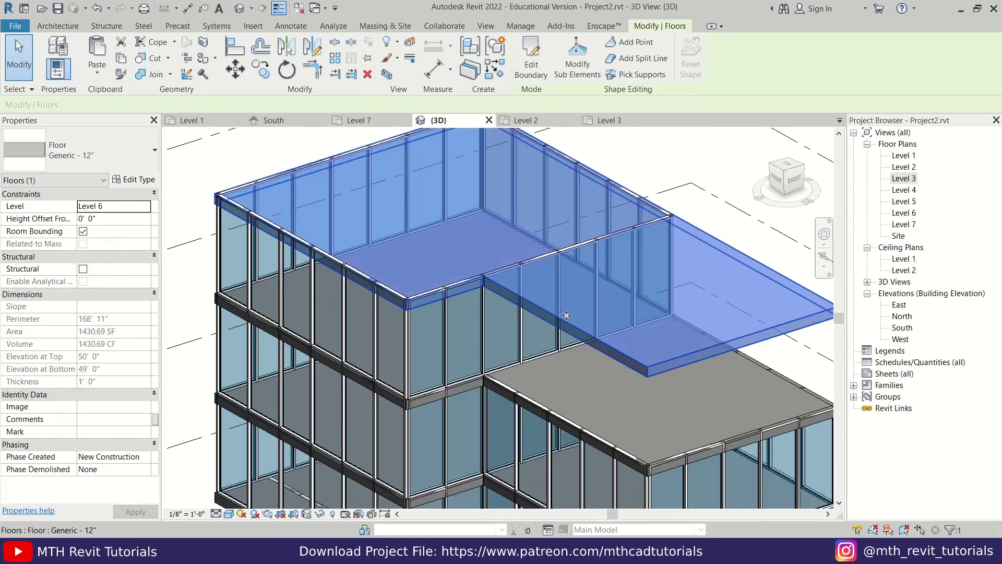
click(531, 70)
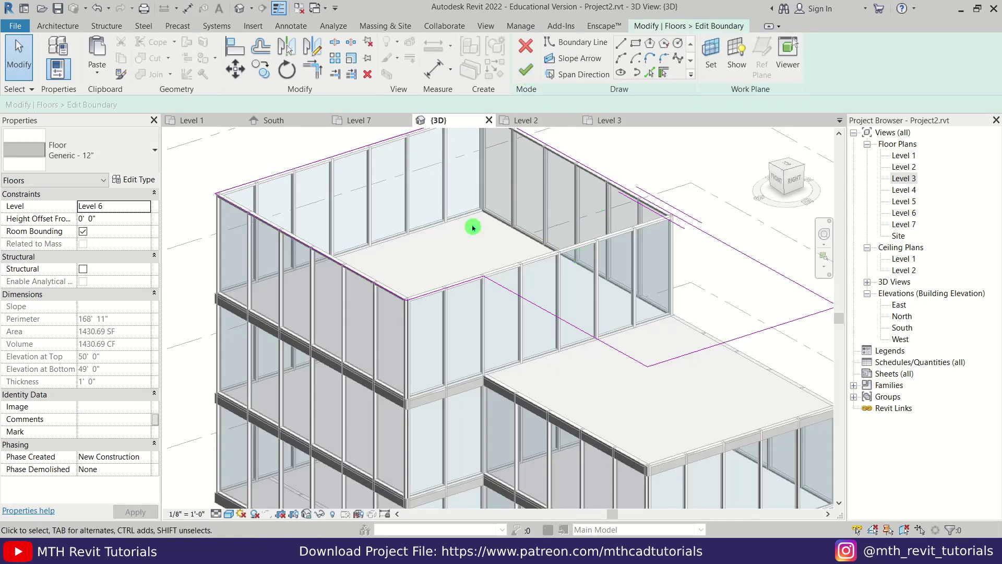
key(a)
key(l)
scroll(533, 255, up, 3)
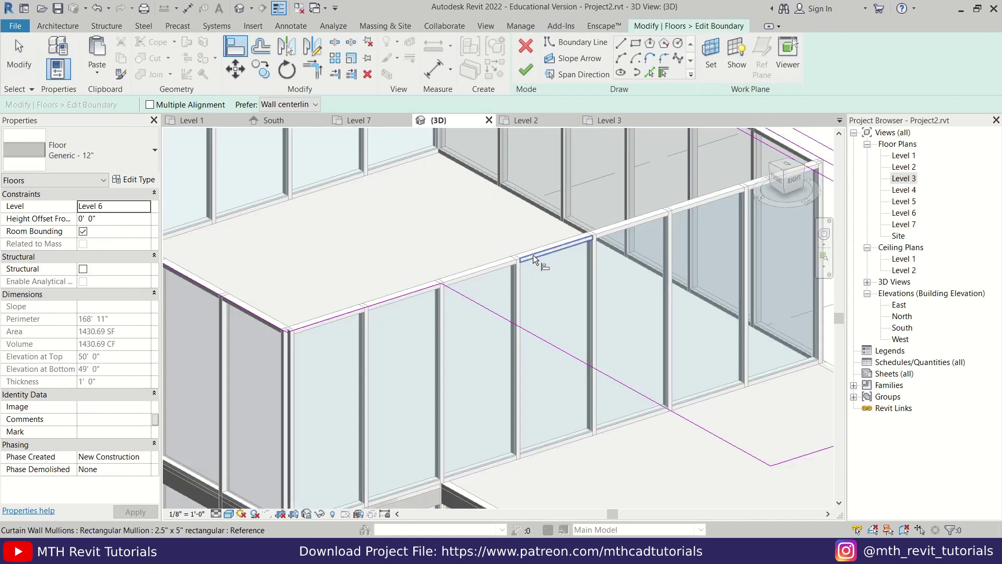
scroll(533, 255, up, 2)
click(533, 254)
scroll(508, 267, down, 4)
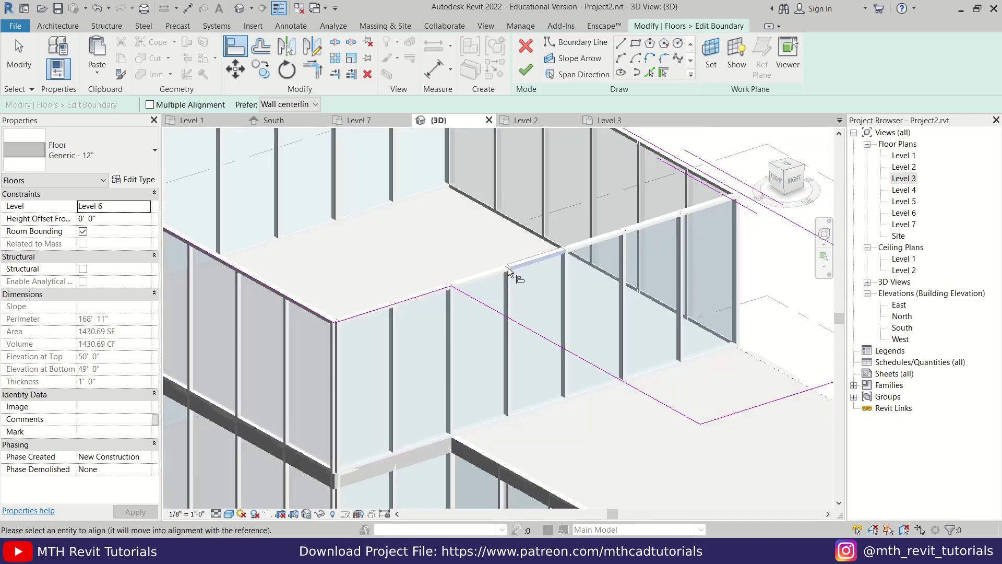
click(674, 356)
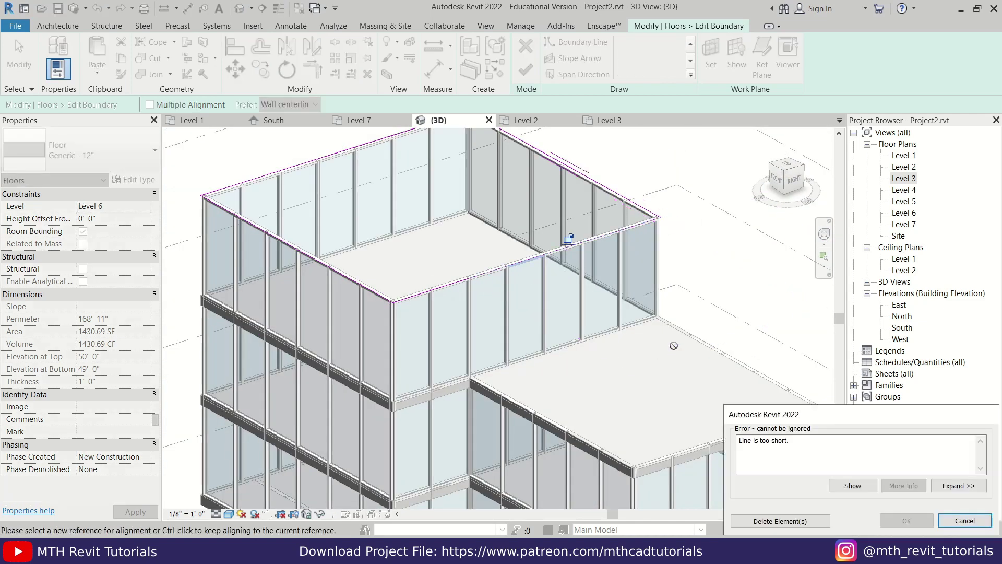
Delete the too-short boundary line and finish the Level 6 floor's boundary
click(800, 523)
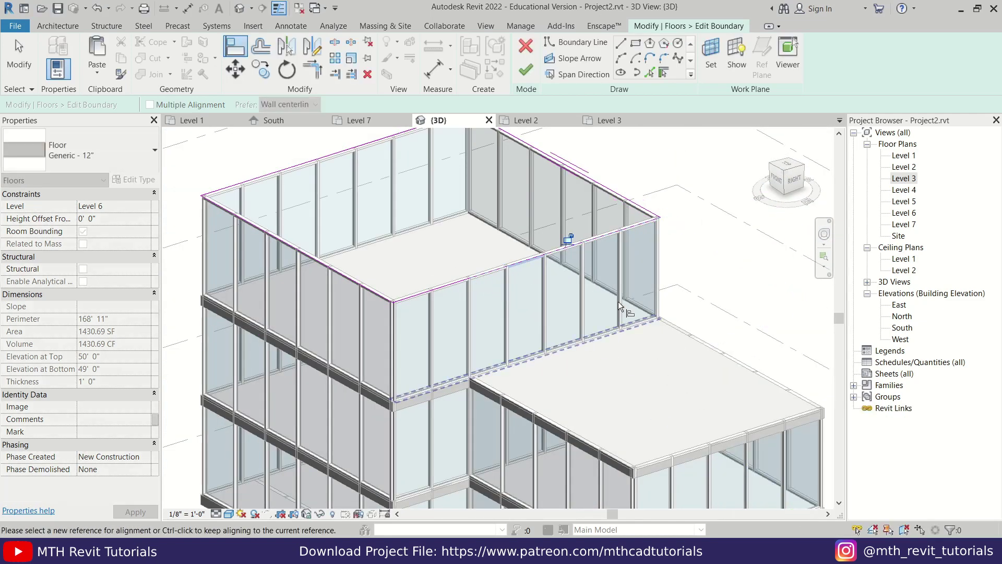
click(516, 79)
click(552, 275)
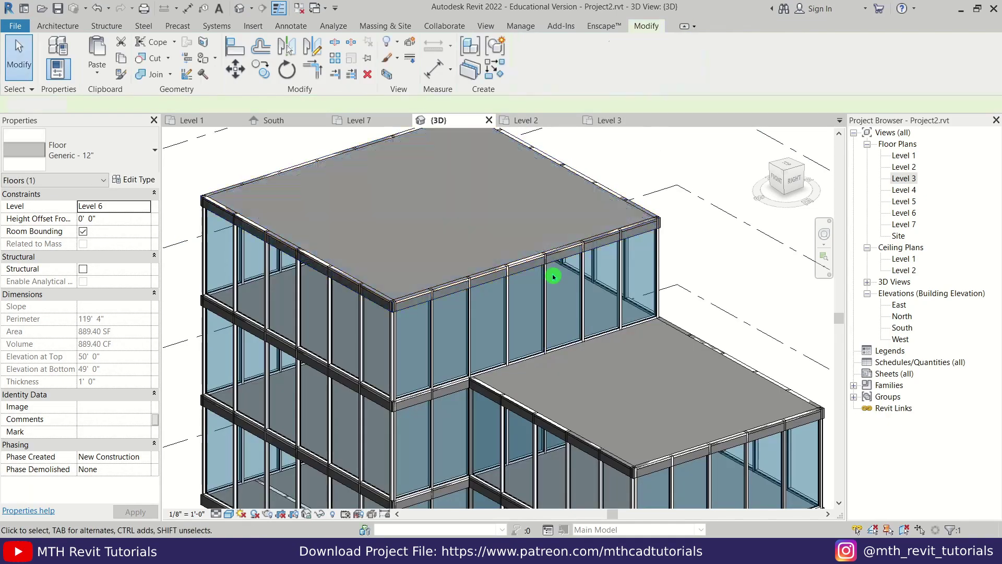
Attach the tops of the four Level 2 curtain walls to the Level 3 floor, deleting the conflicting mullions
scroll(443, 212, down, 3)
mouse_move(481, 356)
shift+middle_down()
mouse_move(546, 290)
mouse_move(522, 323)
mouse_move(384, 429)
shift+middle_up()
shift+middle_drag(547, 478, 540, 438)
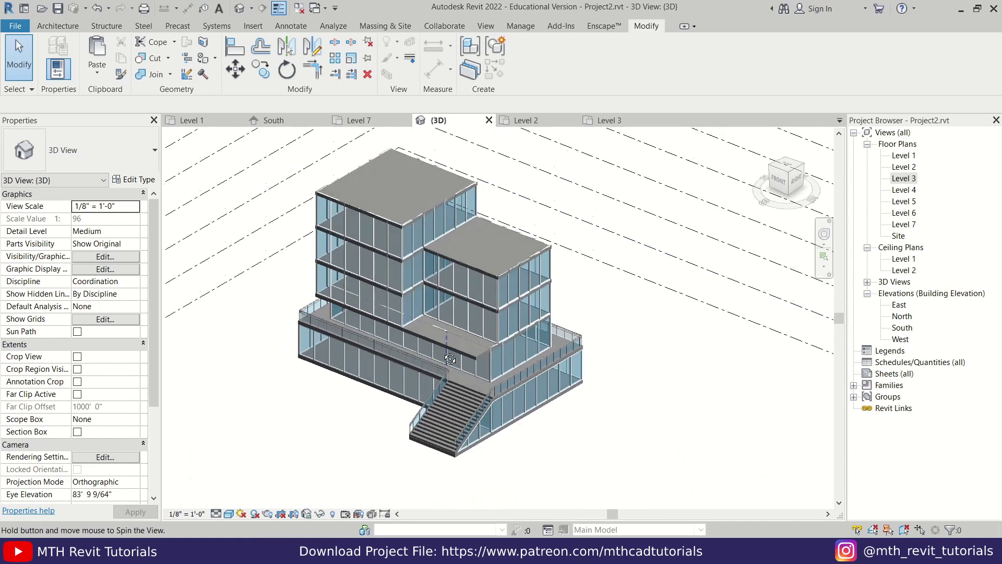
scroll(502, 443, up, 5)
middle_drag(475, 423, 509, 472)
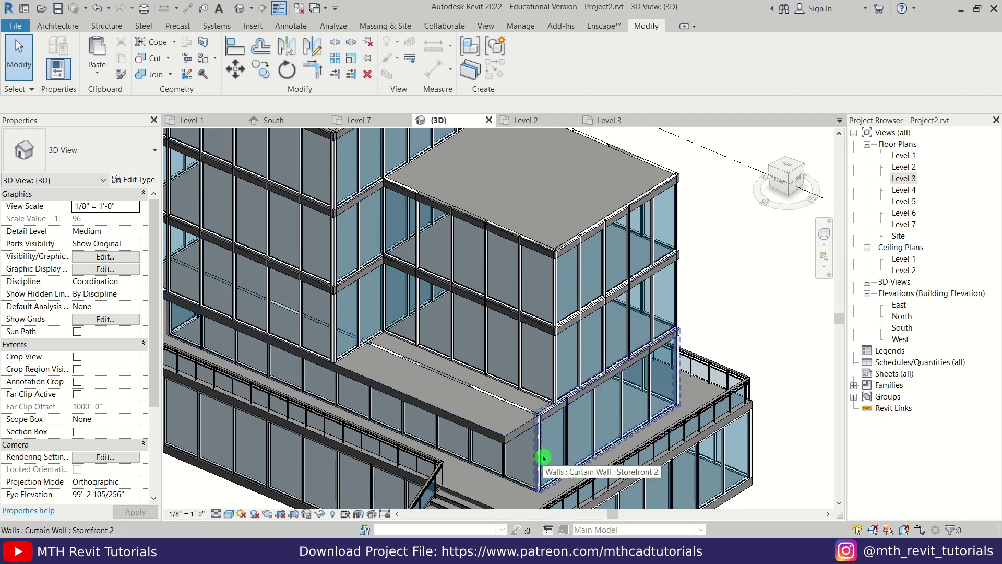
key(Tab)
click(542, 457)
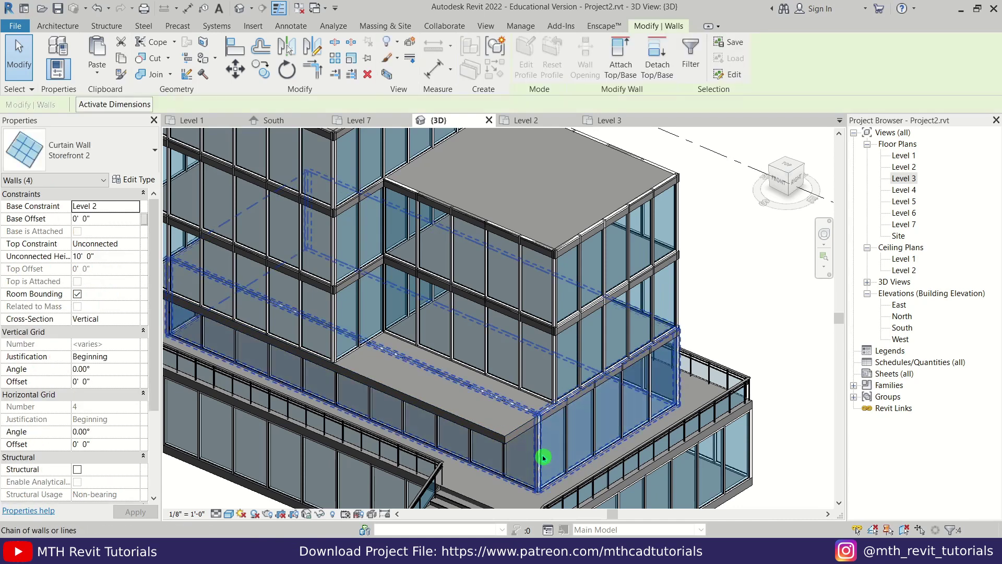
click(620, 62)
click(510, 437)
click(793, 526)
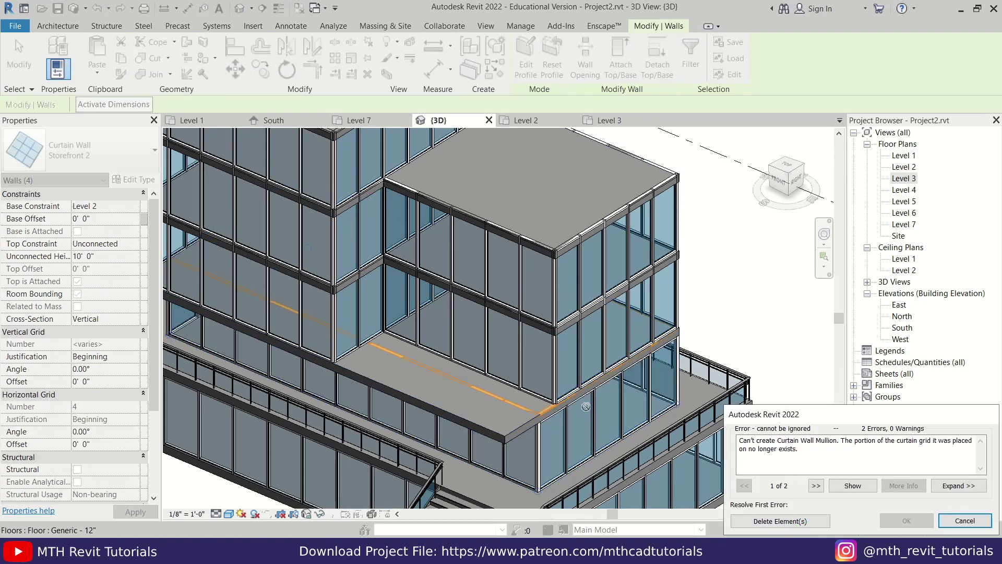
click(769, 526)
key(Escape)
Attach the tops of the lower block's three Level 3 curtain walls to the Level 4 floor, deleting the conflicting mullions
middle_drag(540, 354, 610, 399)
key(Tab)
click(575, 459)
click(620, 62)
click(577, 358)
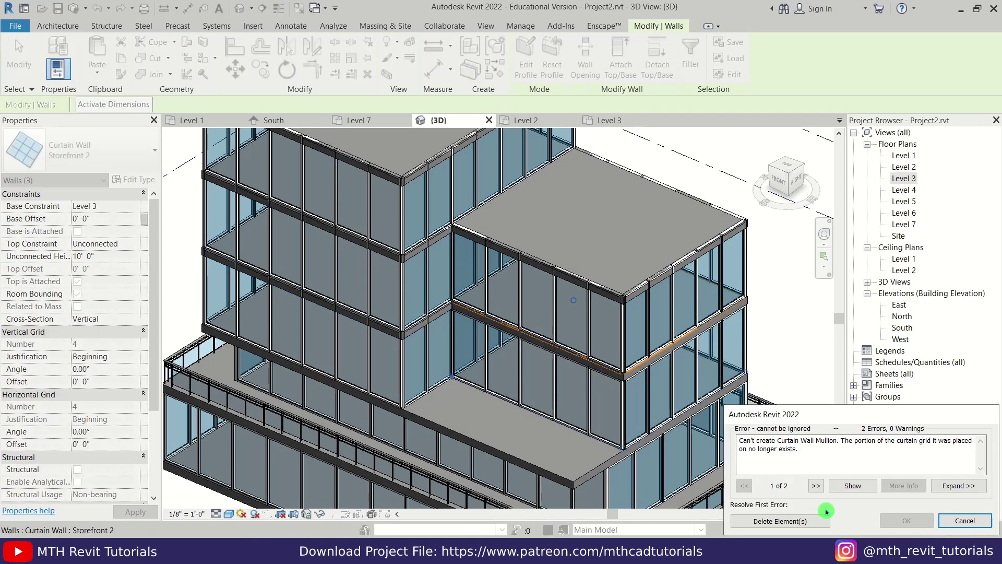
click(769, 526)
Attach the tops of the taller block's Level 3 curtain walls to the Level 4 floor, deleting the conflicting mullions
key(Tab)
click(405, 376)
click(620, 62)
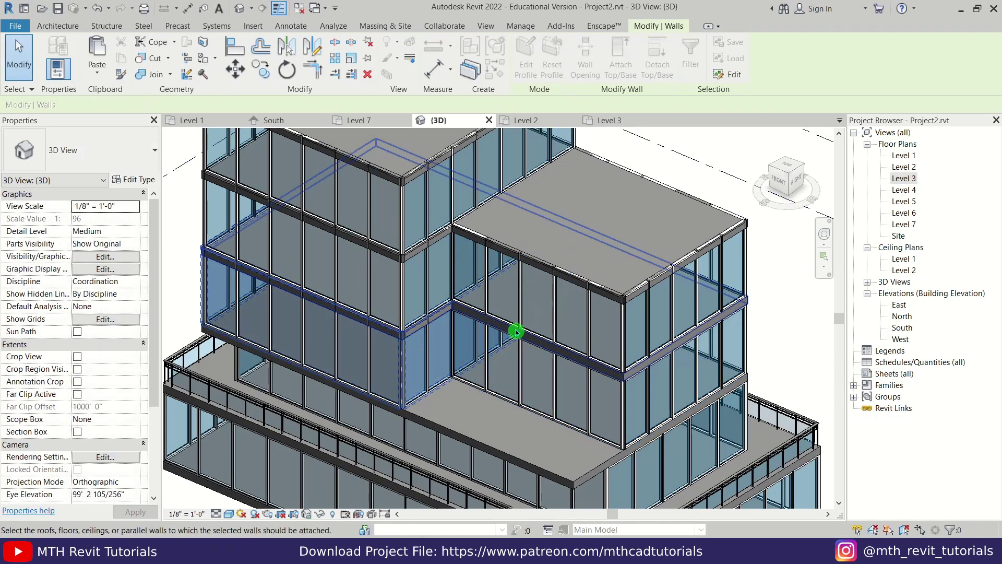
click(505, 331)
middle_drag(429, 230, 445, 311)
click(748, 521)
key(Escape)
Attach the tops of the lower block's three Level 4 curtain walls to the Level 5 floor, deleting the conflicting mullions
key(Tab)
click(643, 421)
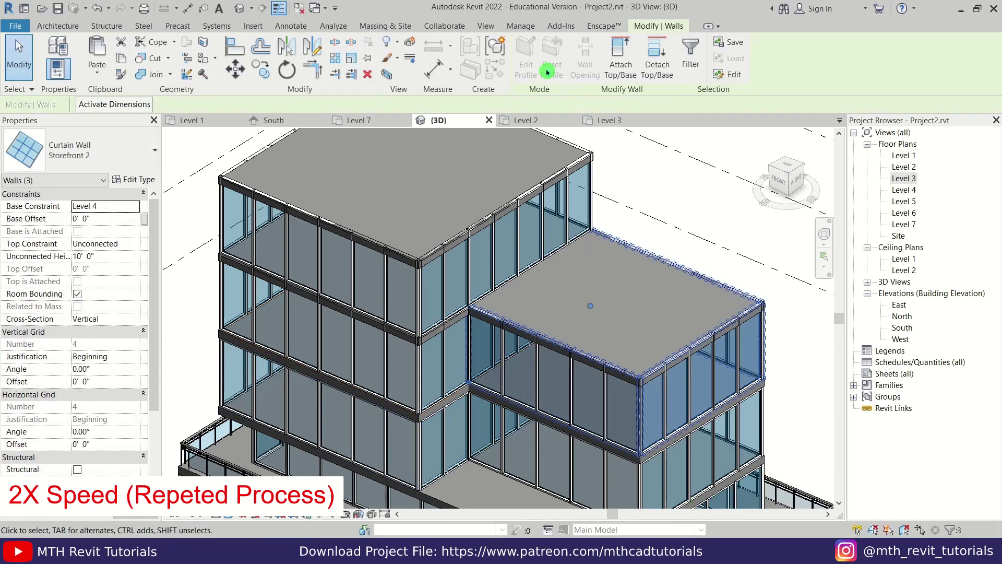
click(620, 62)
click(632, 383)
click(772, 522)
key(Escape)
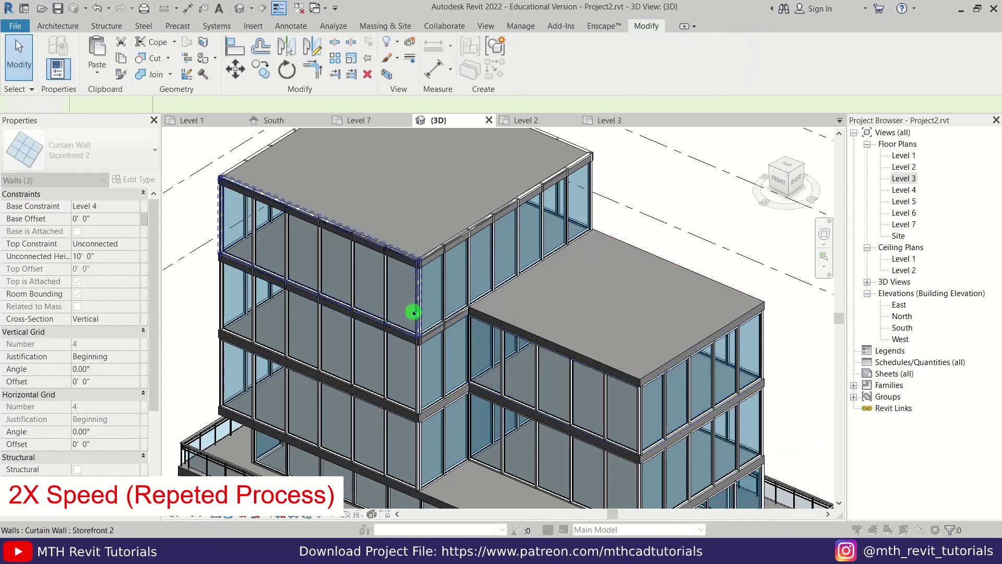
Attach the tops of the four Level 5 curtain walls to the Level 6 floor, deleting the conflicting mullions
key(Tab)
click(412, 311)
click(620, 63)
click(434, 261)
click(773, 522)
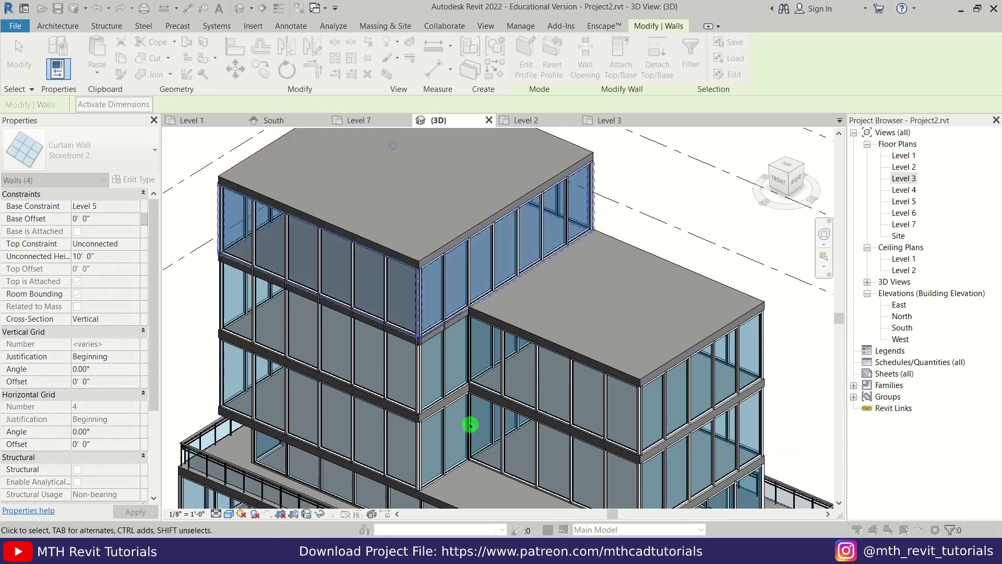
key(Escape)
Attach the tops of the taller block's Level 4 curtain walls to the Level 5 floor, deleting the conflicting mullions
key(Tab)
click(420, 385)
click(620, 63)
click(432, 333)
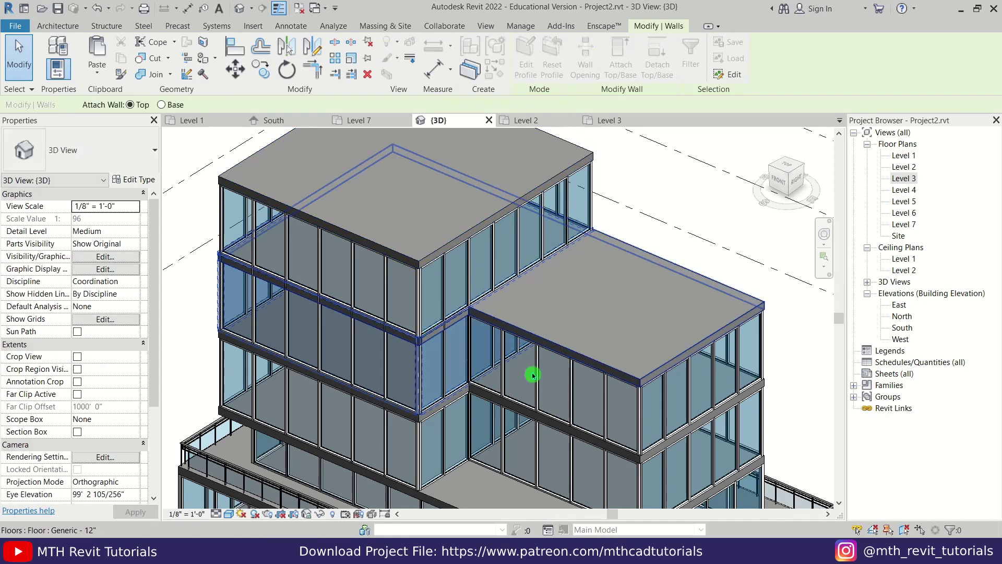
click(780, 521)
key(Escape)
Start a Handrail - Rectangular railing in the Level 3 plan, picking the floor's lower and right edges with a 0' 2" offset
scroll(564, 252, down, 4)
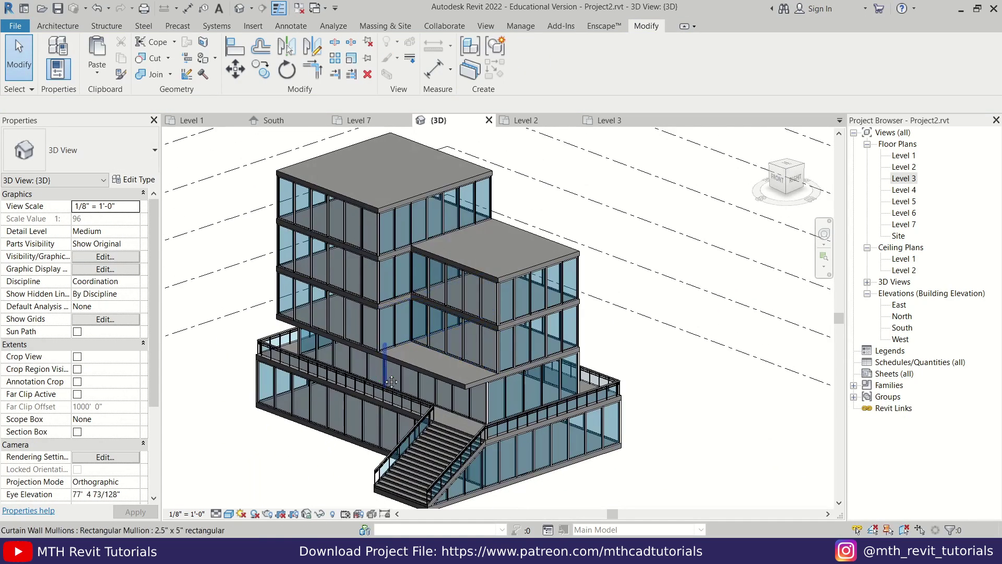
scroll(424, 369, up, 5)
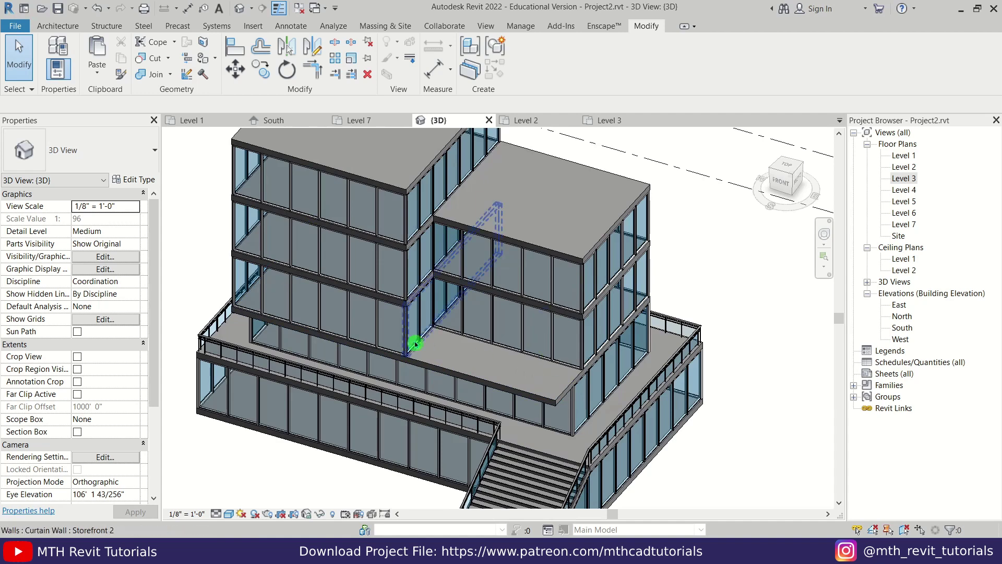
click(612, 120)
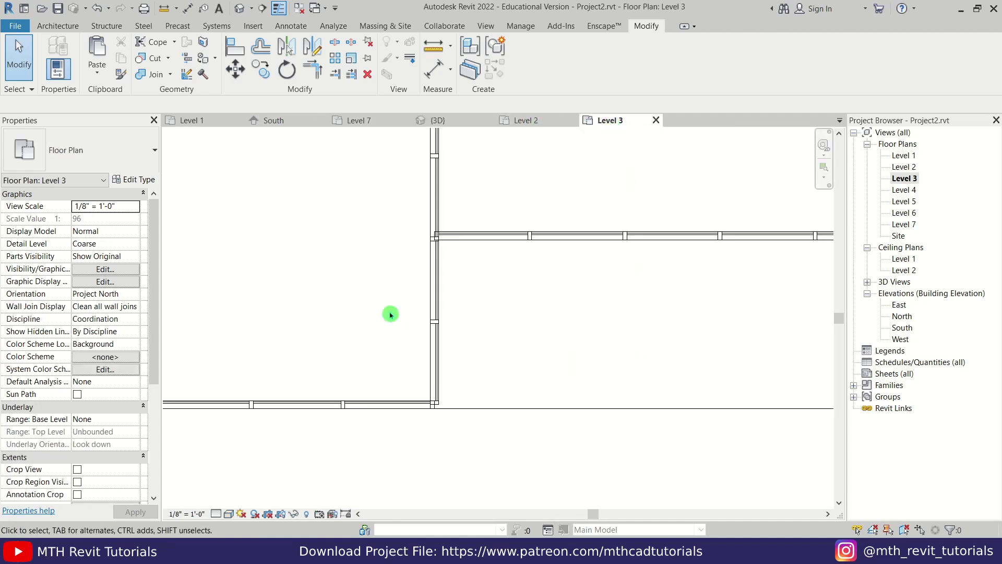
click(61, 29)
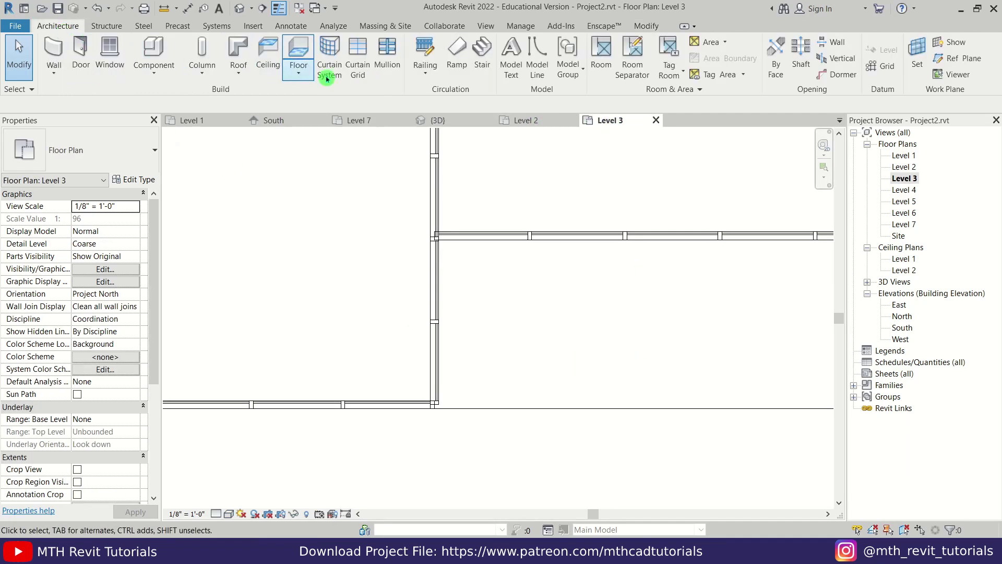
click(426, 50)
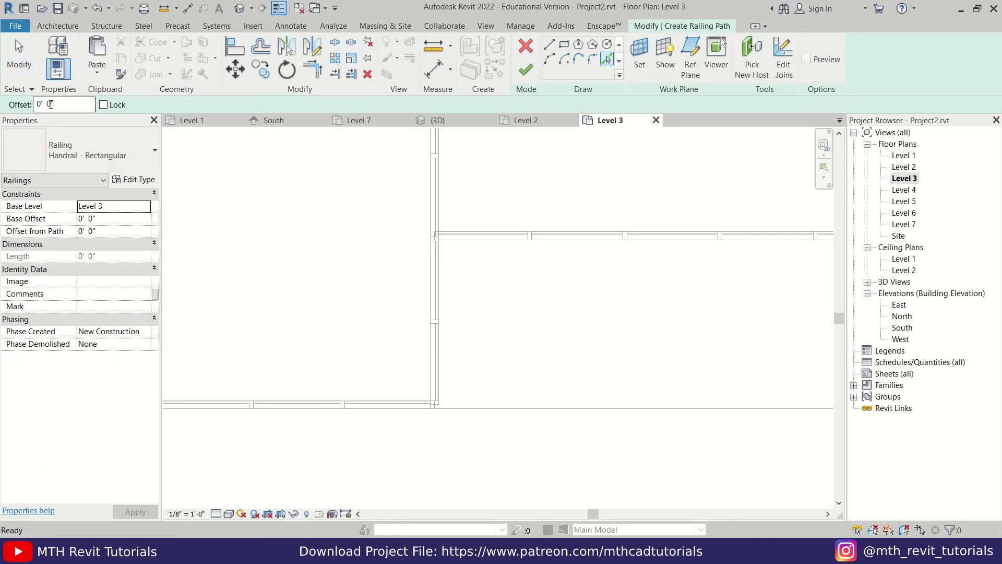
click(496, 407)
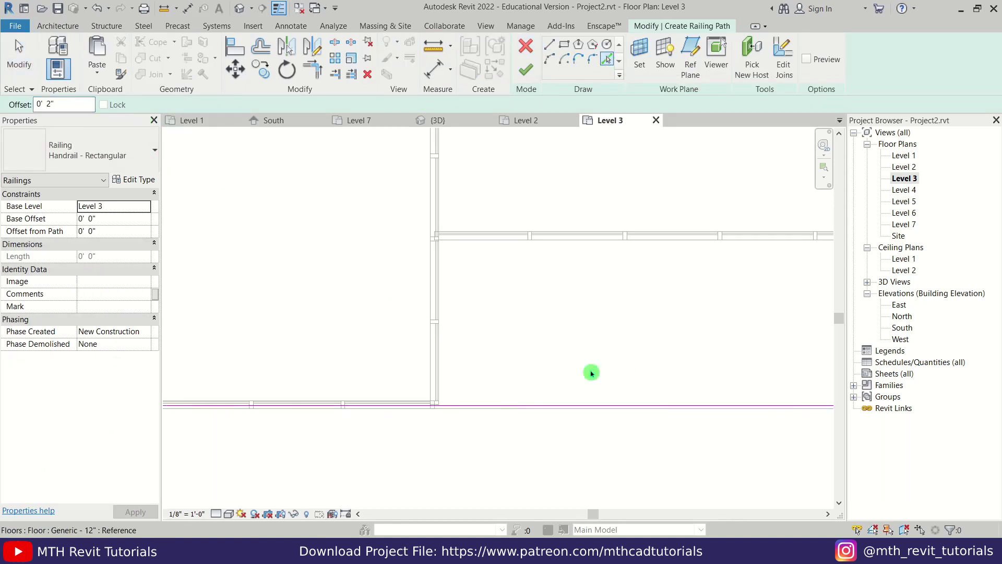
middle_drag(772, 342, 445, 370)
key(Escape)
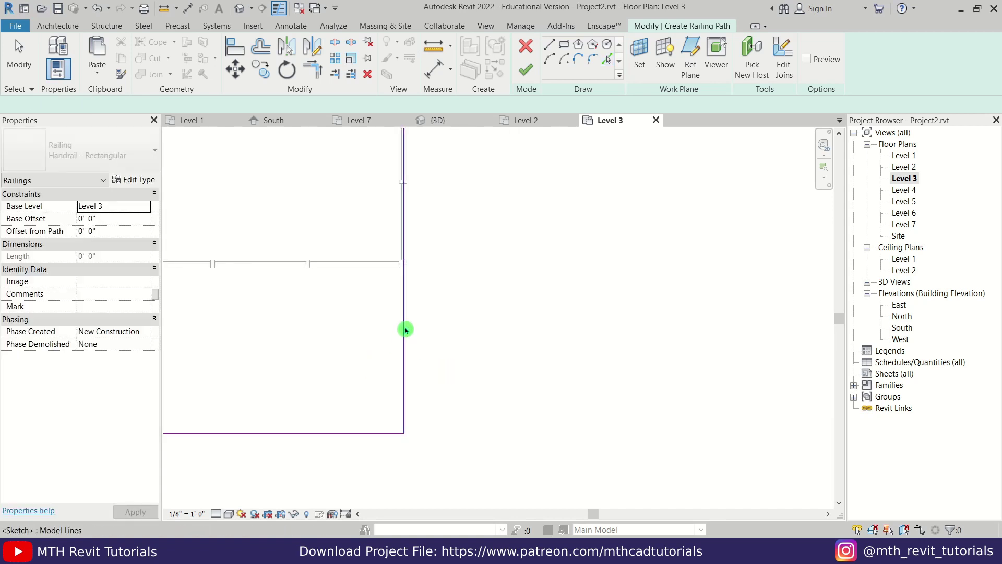
Shorten the railing path's right-hand line so that it ends near the terrace's upper curtain wall
click(404, 330)
scroll(427, 391, down, 2)
mouse_move(402, 221)
middle_down()
mouse_move(409, 399)
mouse_move(433, 173)
mouse_move(434, 237)
middle_up()
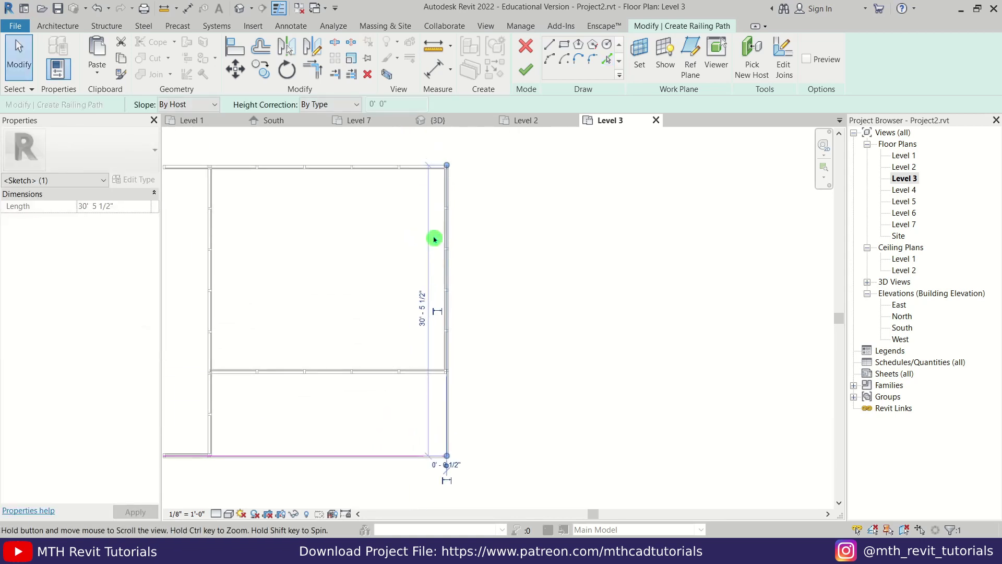
mouse_move(447, 163)
mouse_down()
mouse_move(455, 368)
mouse_move(439, 365)
mouse_up()
scroll(448, 371, up, 6)
click(526, 361)
scroll(528, 334, down, 3)
scroll(493, 355, up, 3)
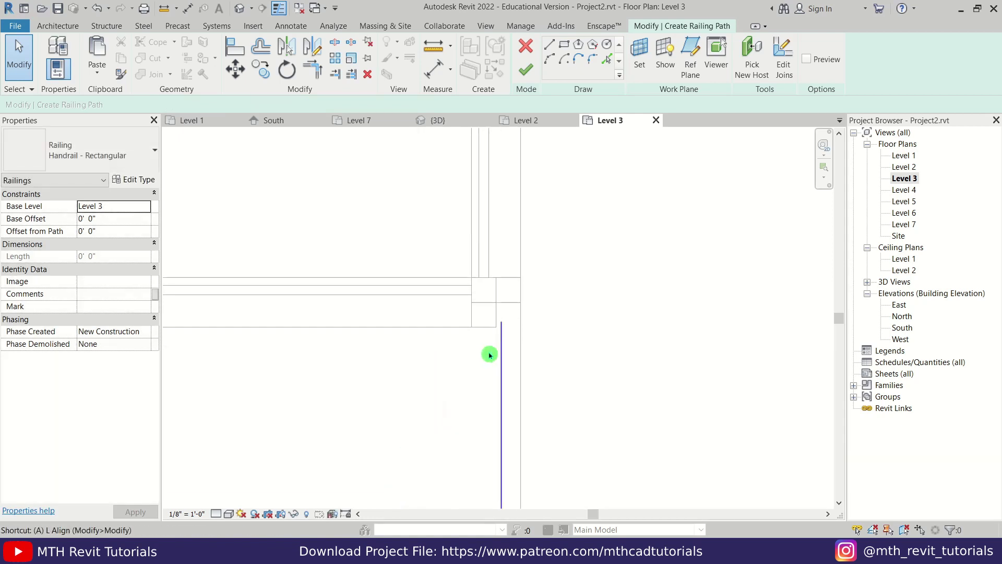
Align the upper end of the right-hand railing line with the outer mullion face of the terrace's upper curtain wall
key(a)
key(l)
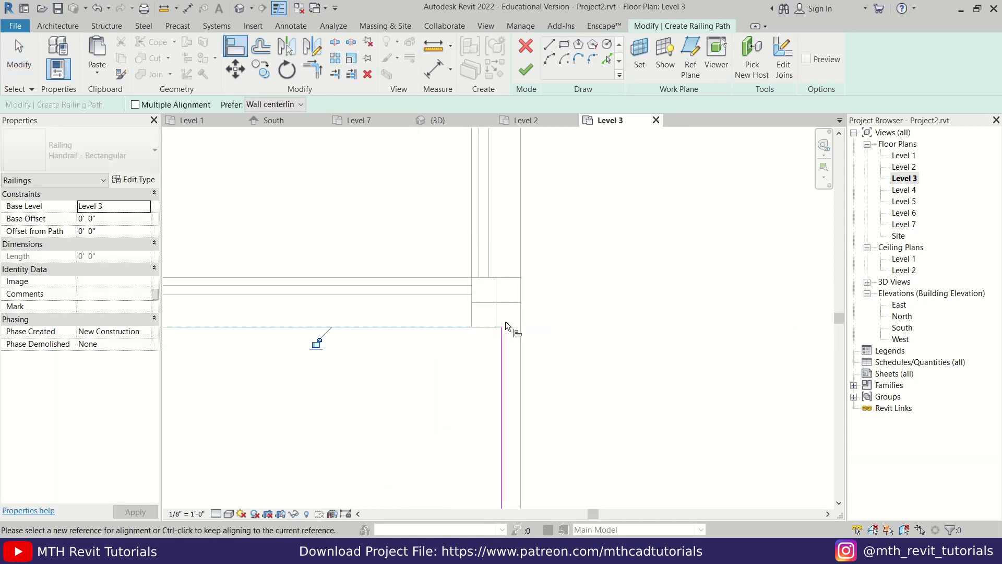
scroll(563, 334, down, 3)
scroll(569, 332, down, 4)
middle_drag(222, 372, 306, 380)
key(Escape)
Shorten the lower railing path line so that its left end stops near the curtain wall at the terrace's left side
click(366, 449)
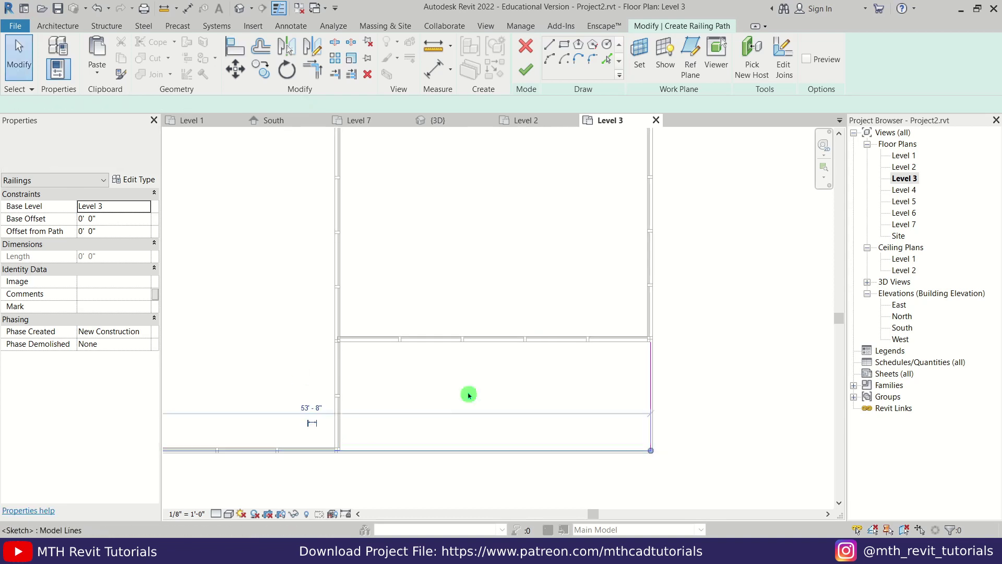
scroll(473, 395, down, 1)
middle_drag(262, 455, 491, 422)
drag(335, 403, 669, 404)
scroll(571, 404, up, 3)
scroll(643, 403, up, 5)
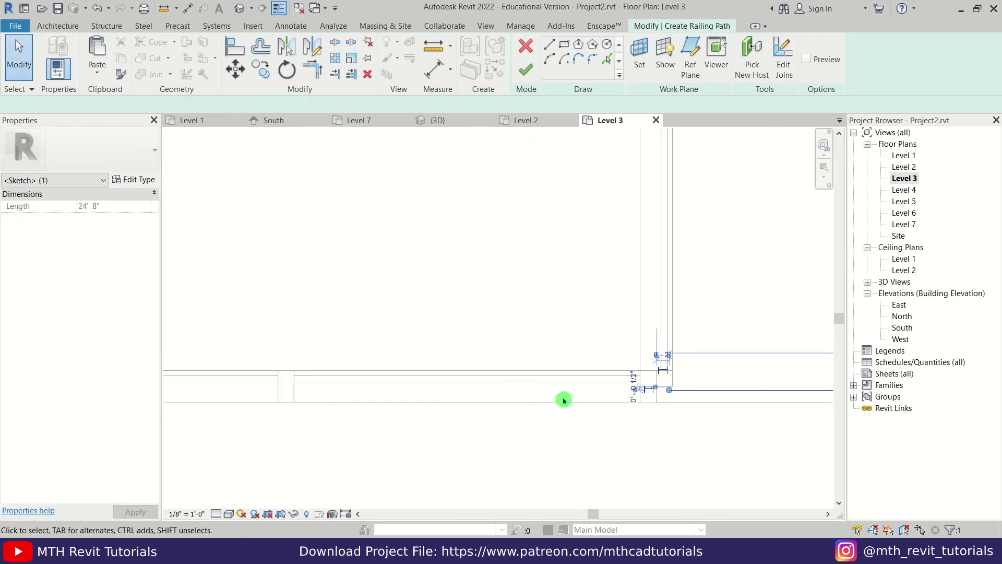
click(564, 401)
Align the left end of the lower railing line with the outer mullion face of the adjacent curtain wall
scroll(687, 401, up, 3)
key(a)
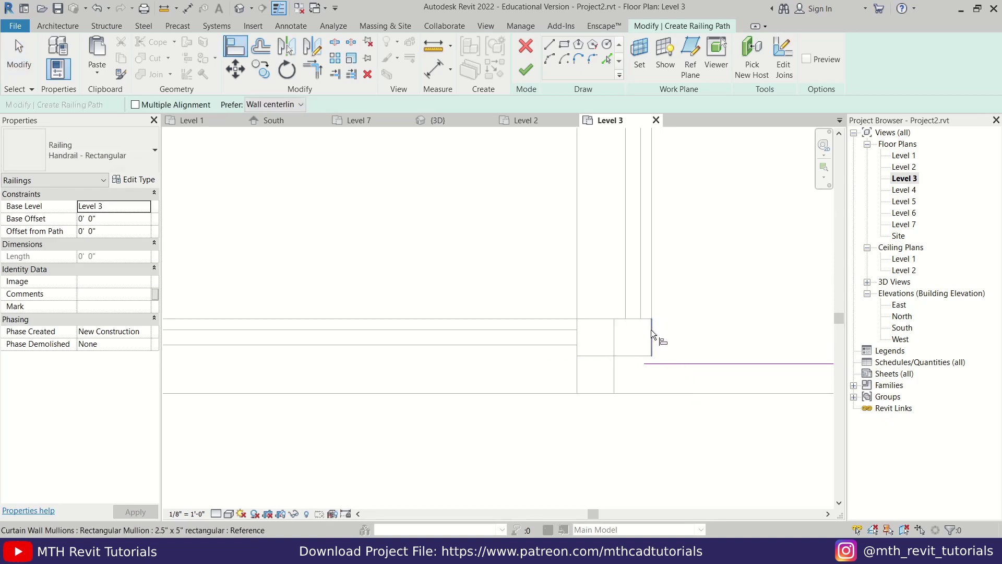
click(650, 330)
click(645, 361)
scroll(642, 361, down, 5)
key(Escape)
key(Escape)
Finish the railing path along the two open edges of the Level 3 terrace
middle_drag(592, 365, 381, 350)
scroll(584, 347, down, 1)
middle_drag(584, 347, 342, 477)
click(526, 69)
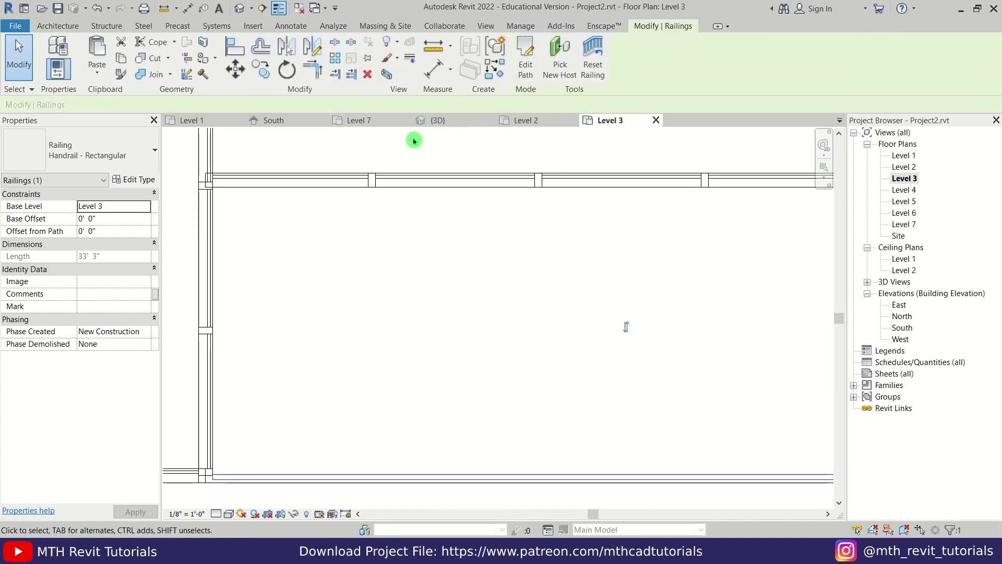
Change the Level 3 terrace railing's type to Glass Panel - Bottom Fill in the 3D view
click(438, 120)
click(530, 380)
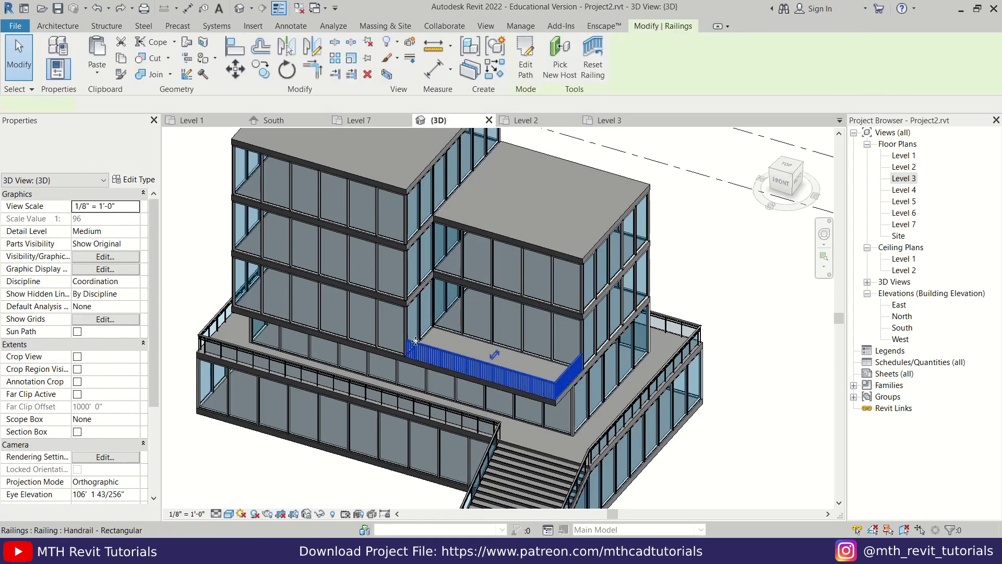
click(84, 152)
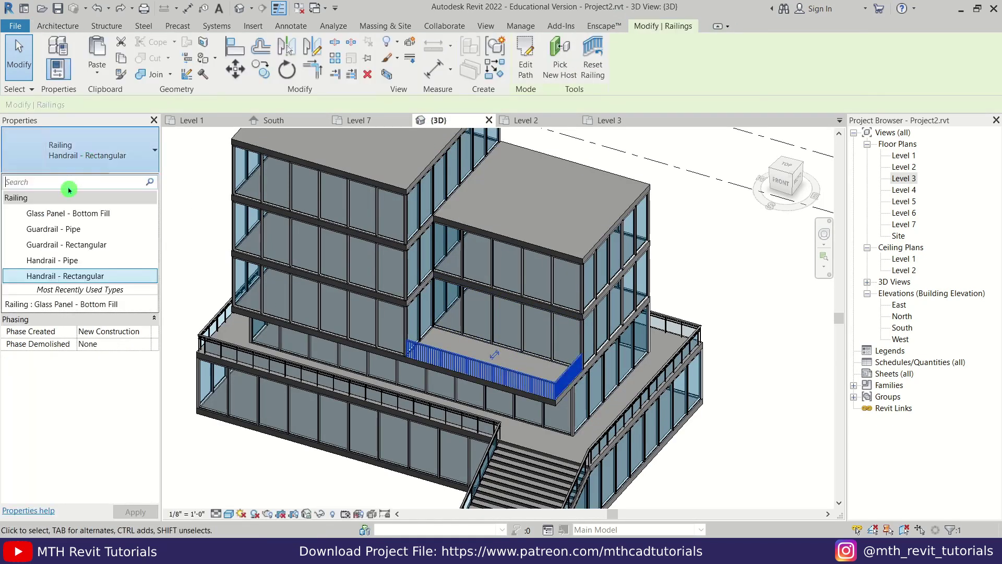
click(74, 214)
click(727, 459)
Orient the 3D view to face the front of the building squarely
scroll(540, 406, up, 1)
middle_drag(530, 379, 523, 436)
scroll(486, 349, down, 2)
shift+middle_drag(499, 368, 488, 401)
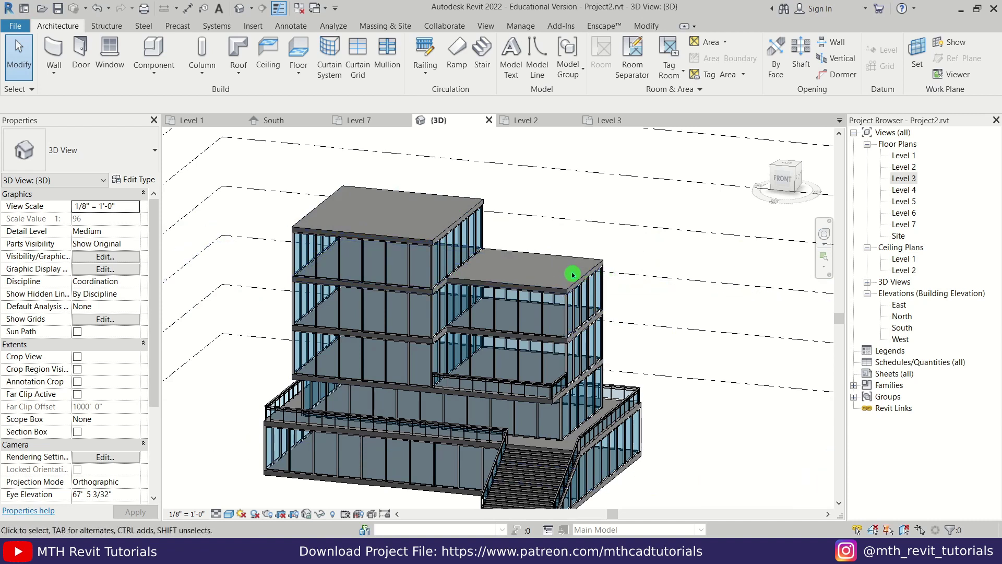
click(783, 178)
scroll(496, 300, up, 5)
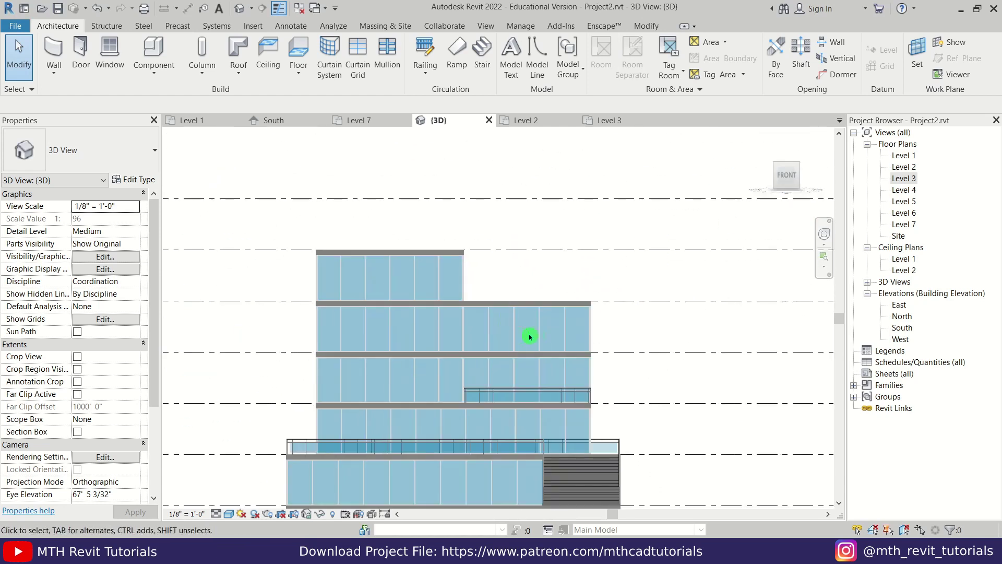
middle_drag(523, 329, 593, 248)
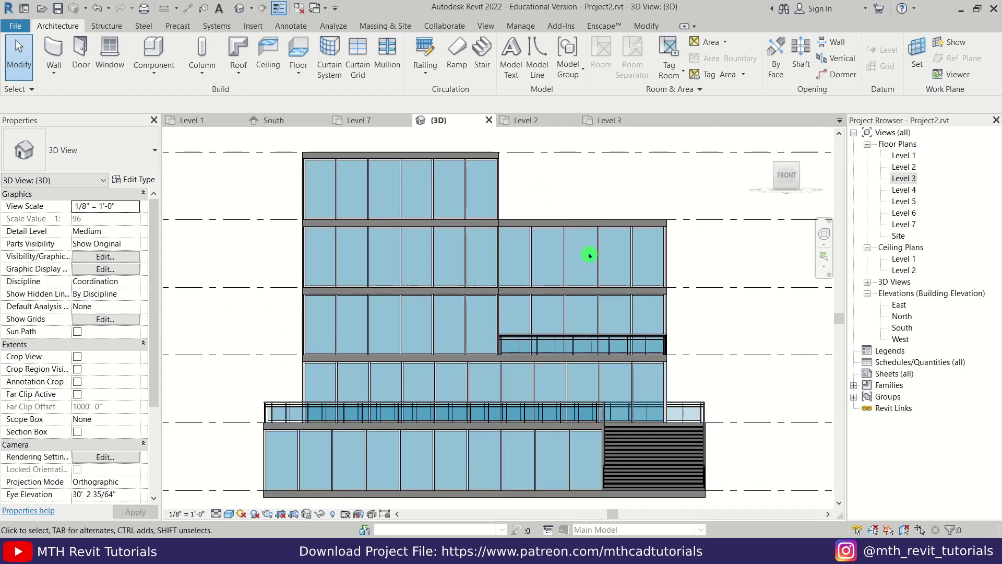
click(241, 77)
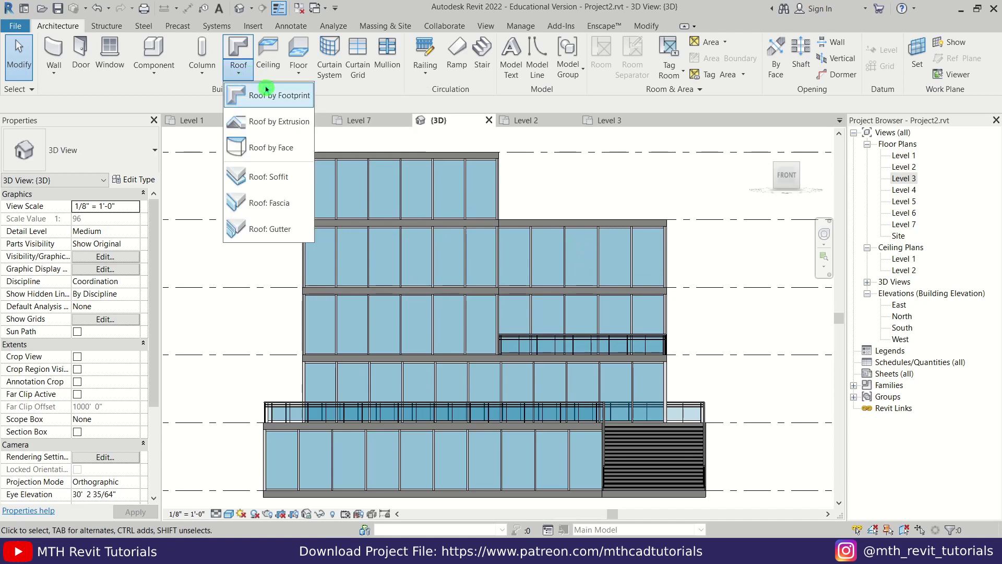
click(284, 135)
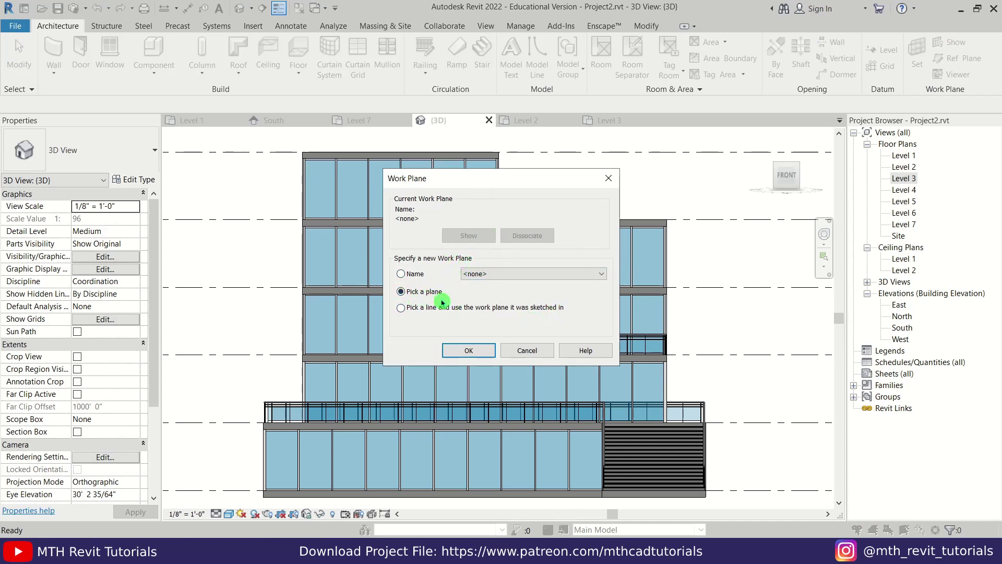
click(467, 359)
scroll(664, 294, up, 6)
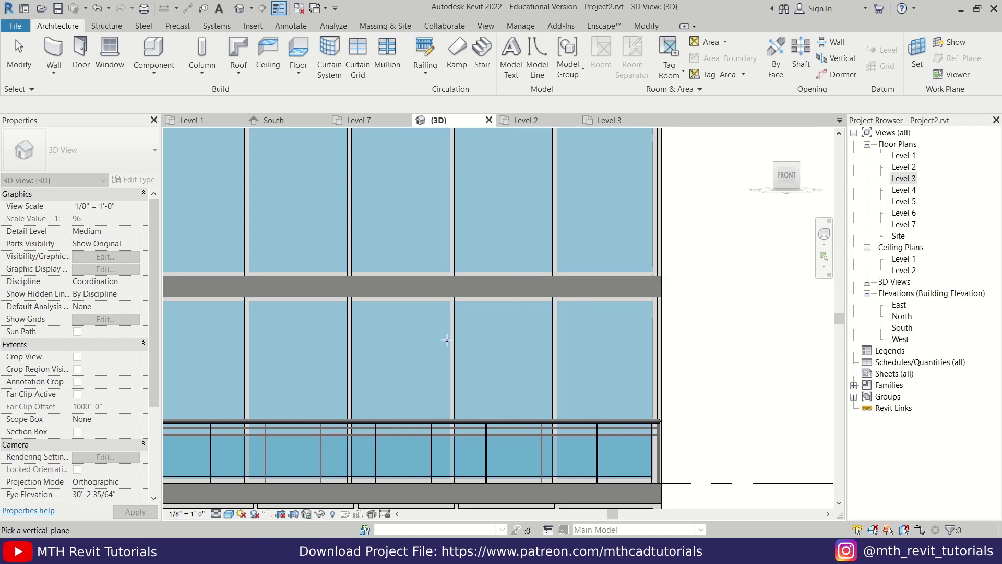
Show the model in Hidden Line and start a roof by extrusion on the Level 4 slab's front face, referenced to Level 7 with 0' 0" offset
click(228, 514)
click(249, 462)
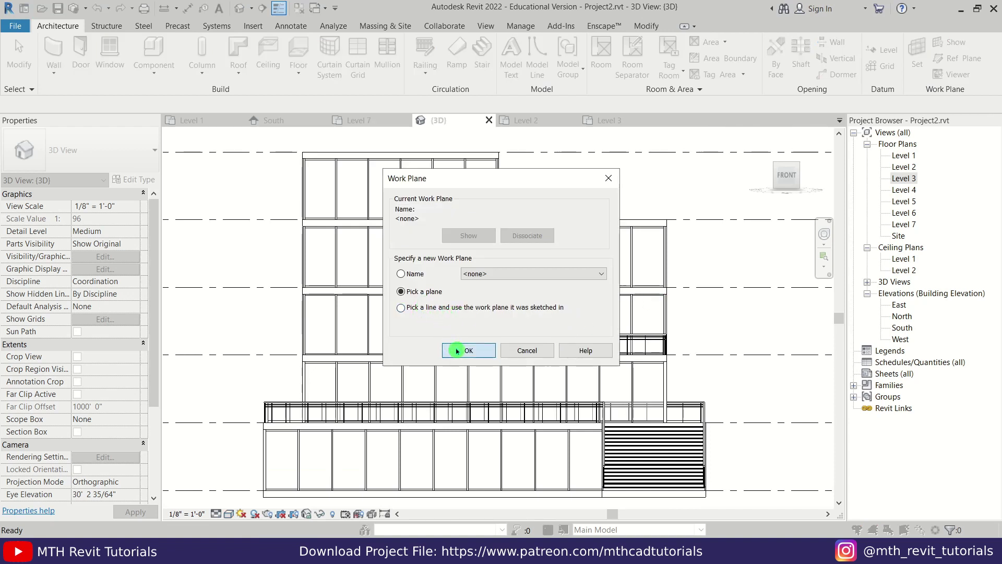
click(457, 351)
scroll(665, 278, up, 4)
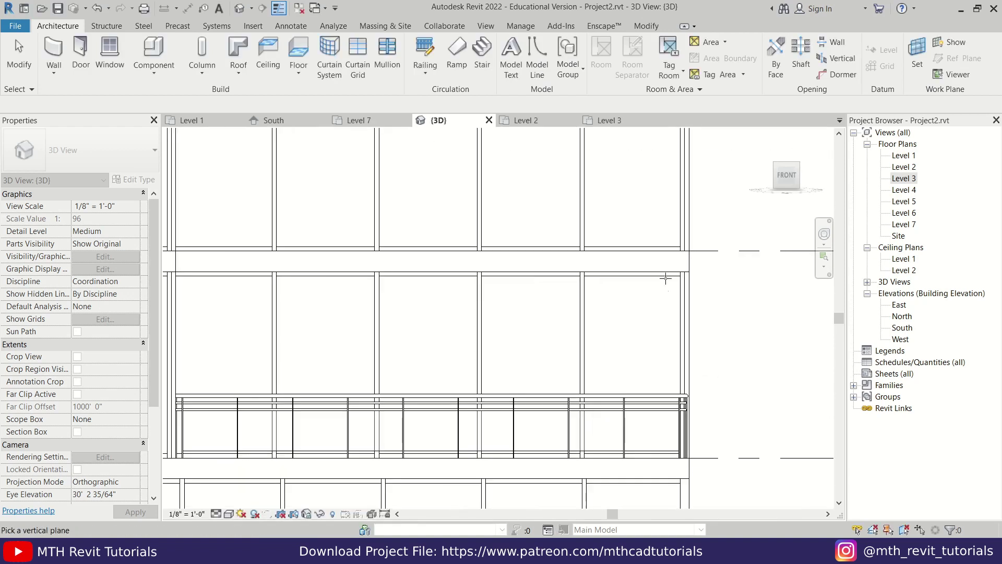
click(691, 260)
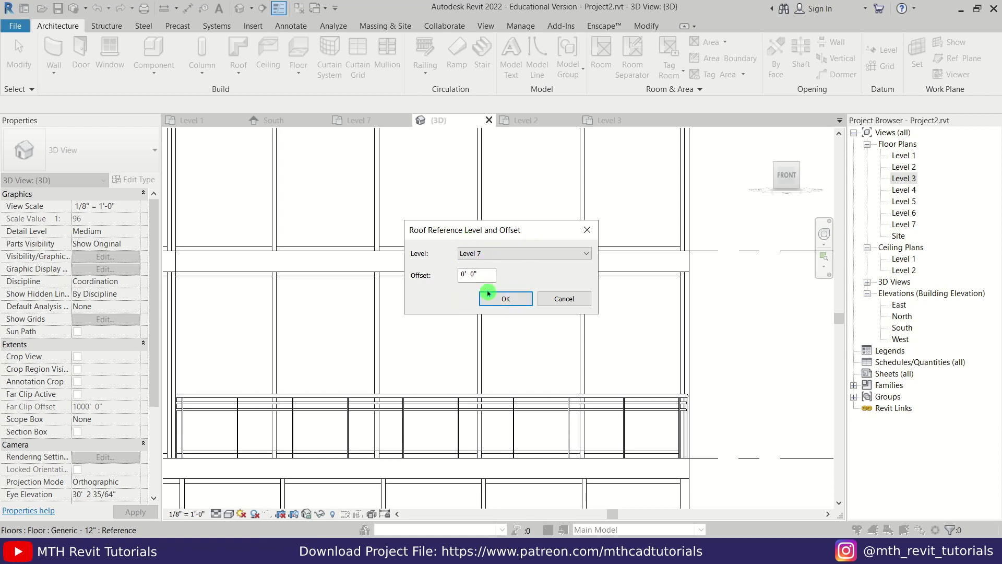
click(506, 299)
Sketch a 15' profile line leaning outward about 20° from the Level 3 slab's outer corner, and a second line back to the Level 5 slab corner
scroll(597, 373, down, 4)
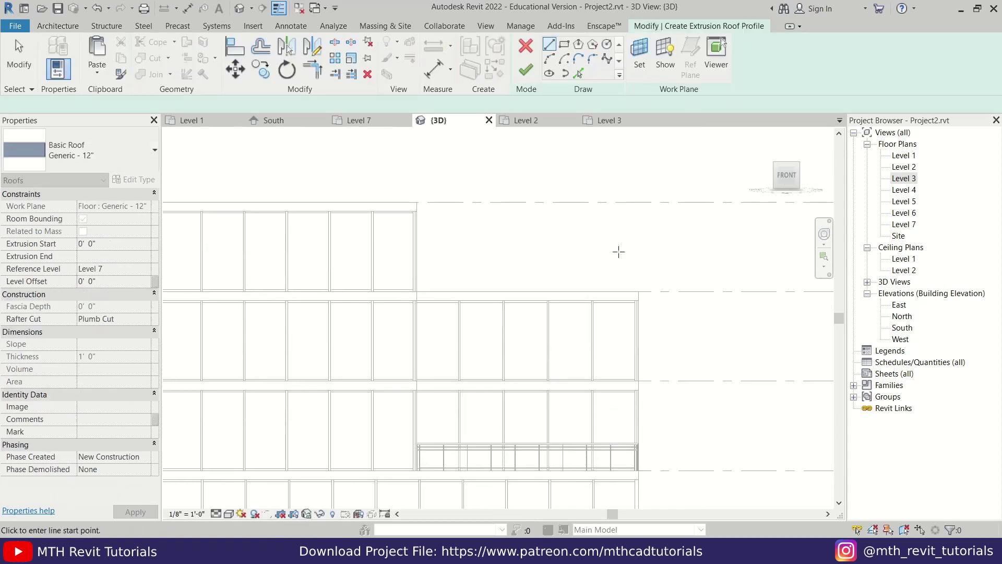
click(641, 471)
scroll(690, 343, down, 2)
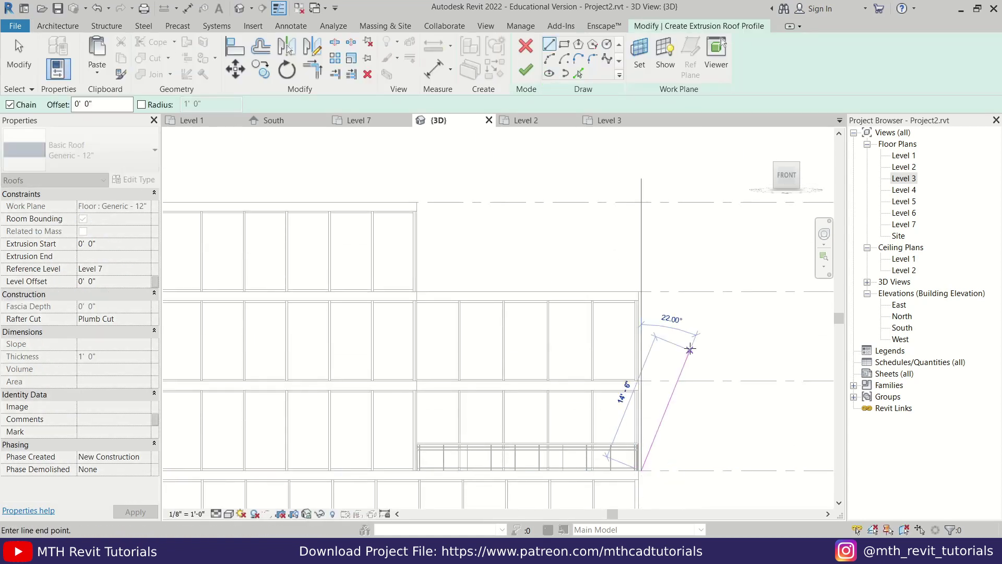
text(15)
key(Return)
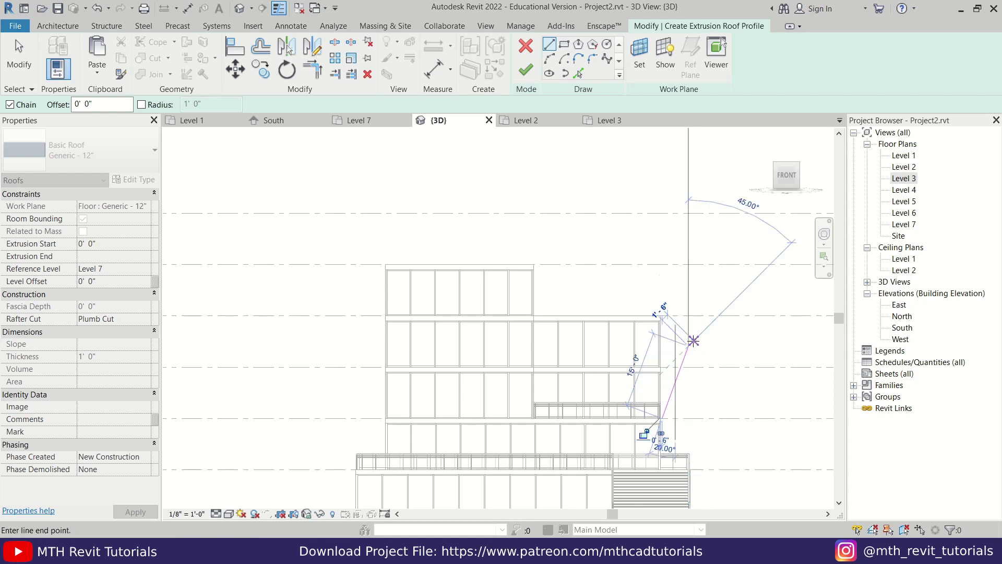
scroll(673, 387, up, 4)
key(Escape)
Add a horizontal profile line along Level 7 and trim it to a corner with the extended upper sloped line
key(Escape)
scroll(376, 262, down, 5)
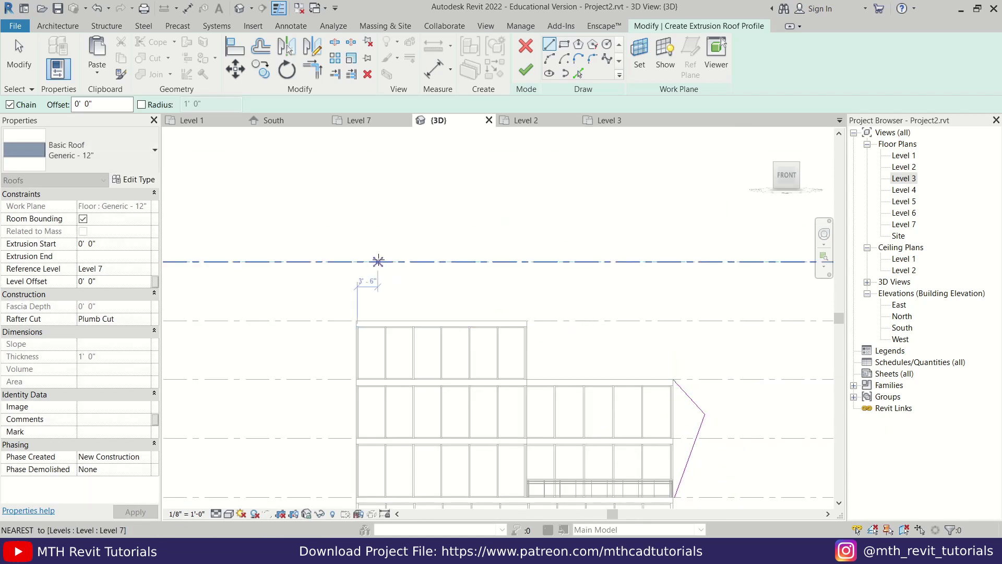
key(t)
key(r)
click(493, 284)
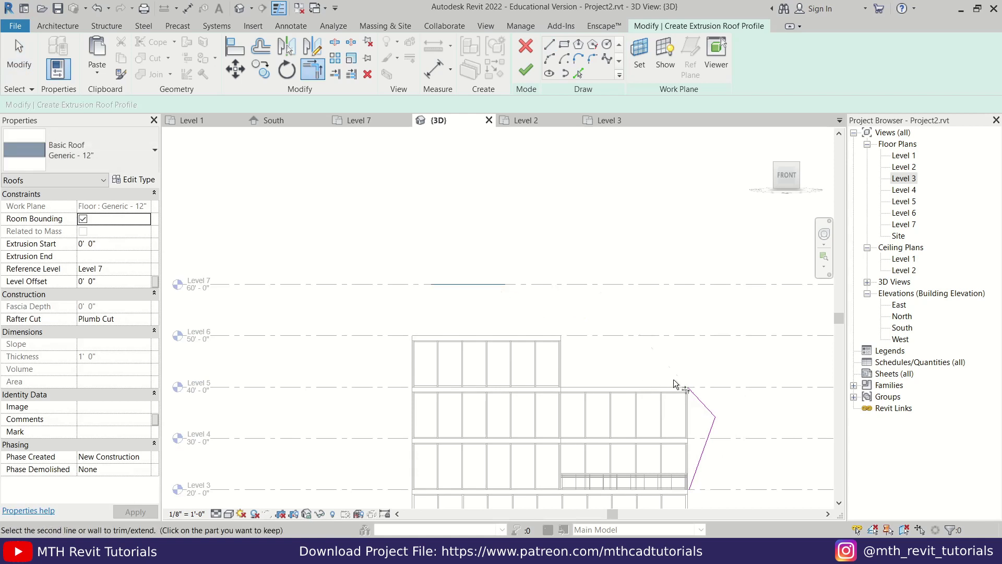
click(699, 399)
key(Escape)
Stretch the free end of the Level 7 profile line to line up with the outer left edge of the building
click(444, 284)
drag(431, 285, 413, 284)
scroll(407, 326, up, 3)
key(a)
key(l)
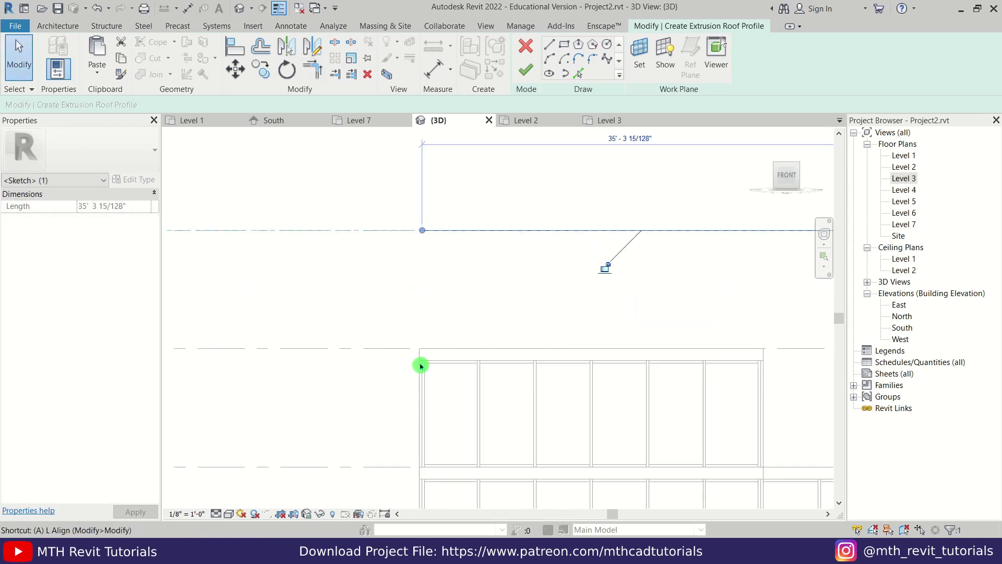
click(425, 235)
key(Escape)
Finish the three-line profile to create the Generic - 12" extrusion roof over the building
scroll(370, 307, down, 4)
middle_drag(378, 308, 259, 233)
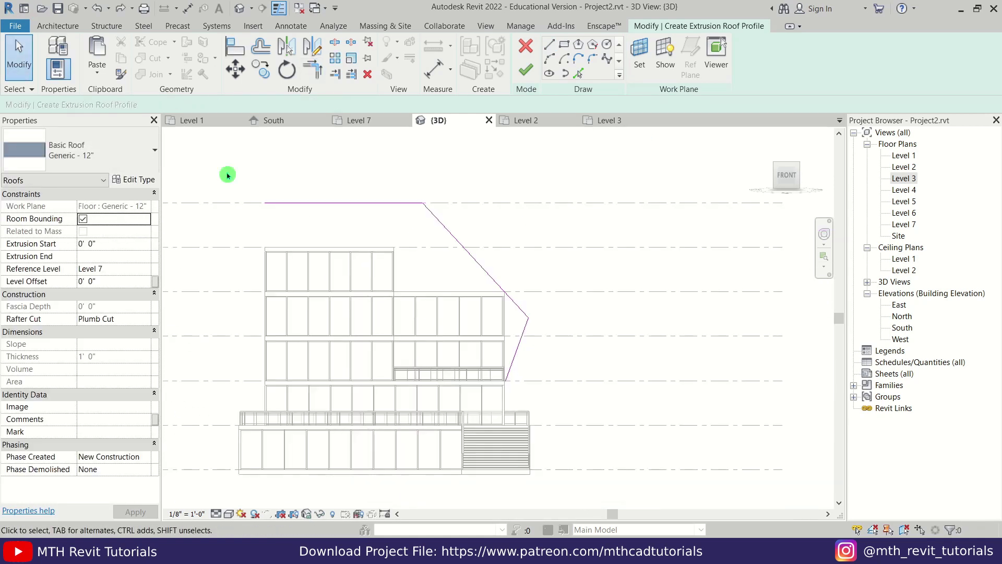
drag(545, 399, 543, 400)
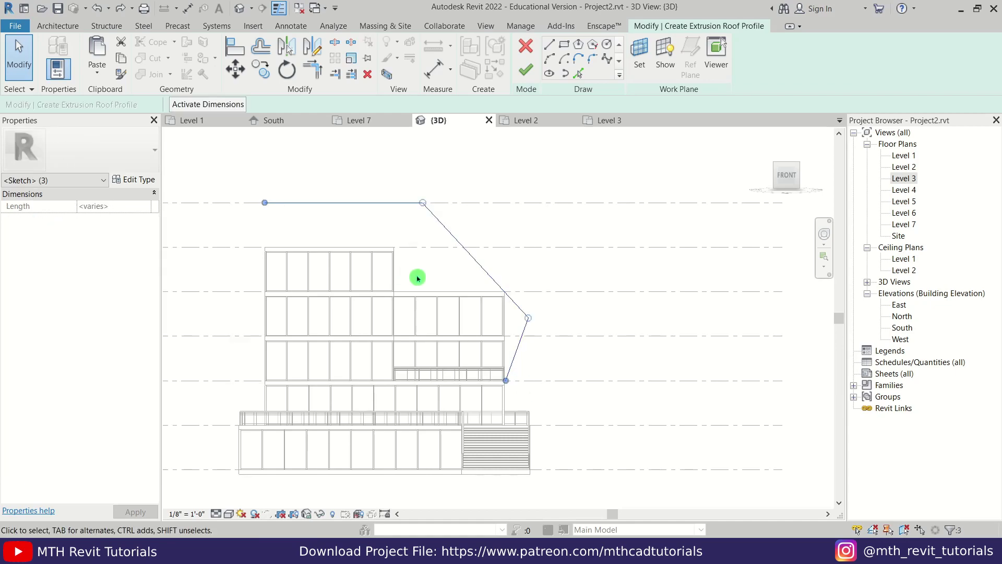
click(527, 72)
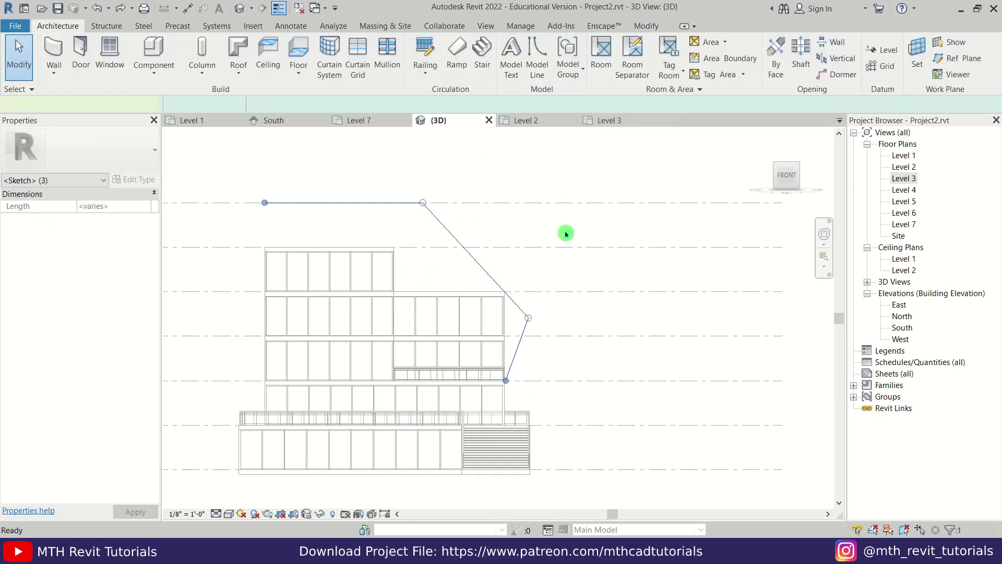
click(374, 264)
mouse_move(374, 265)
shift+middle_down()
mouse_move(586, 315)
mouse_move(487, 389)
mouse_move(471, 484)
shift+middle_up()
scroll(430, 421, up, 5)
key(Escape)
shift+middle_drag(431, 301, 537, 369)
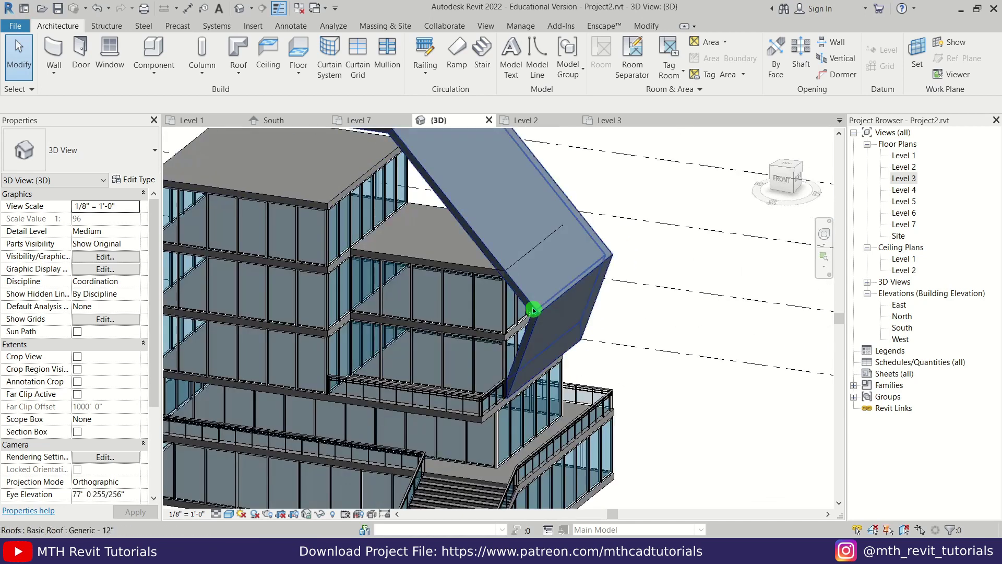
Edit the roof's profile by adding a short horizontal line along the Level 3 slab's bottom edge, ending at its outer corner
scroll(531, 392, up, 6)
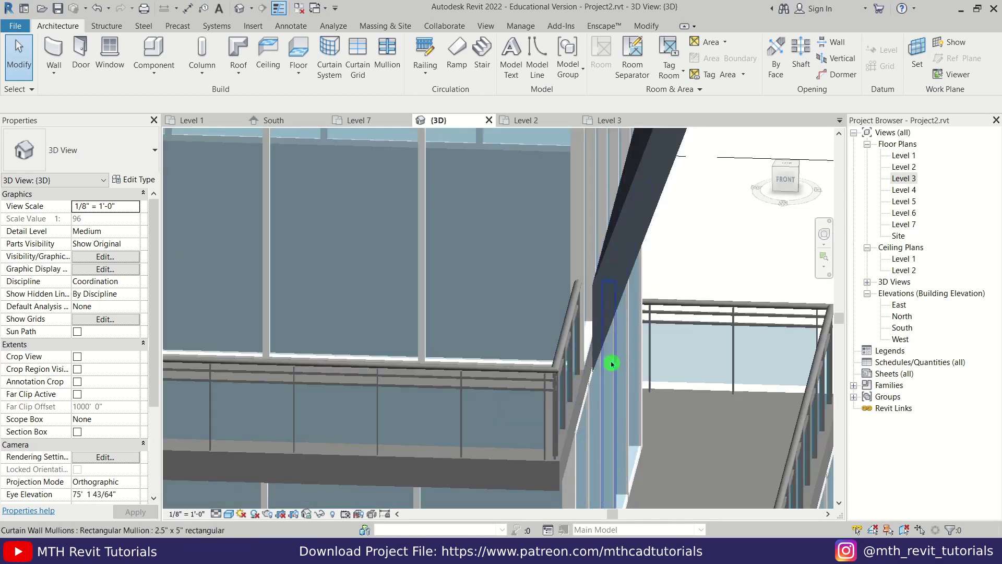
scroll(612, 364, up, 1)
shift+middle_drag(611, 365, 603, 337)
shift+middle_drag(635, 271, 646, 244)
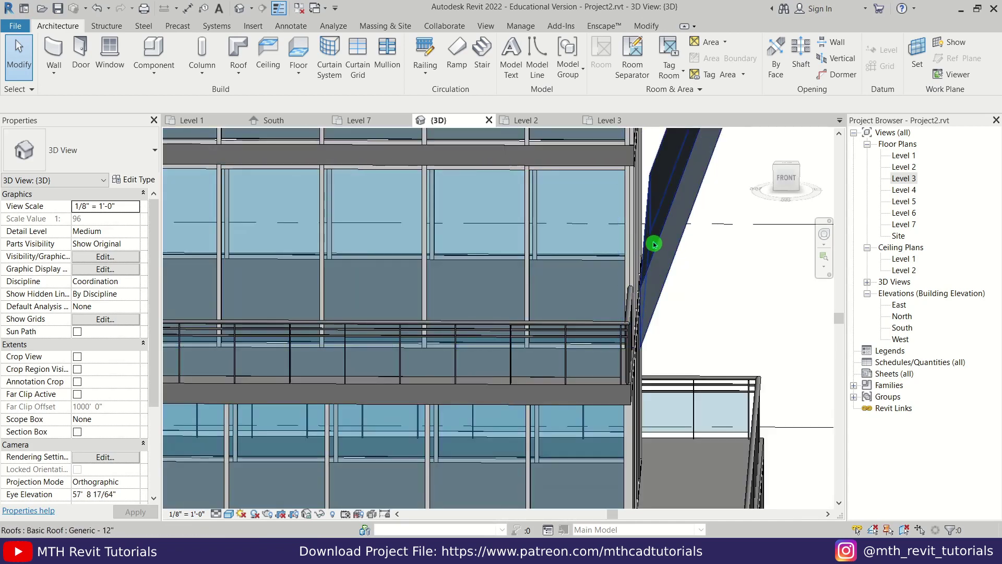
click(647, 243)
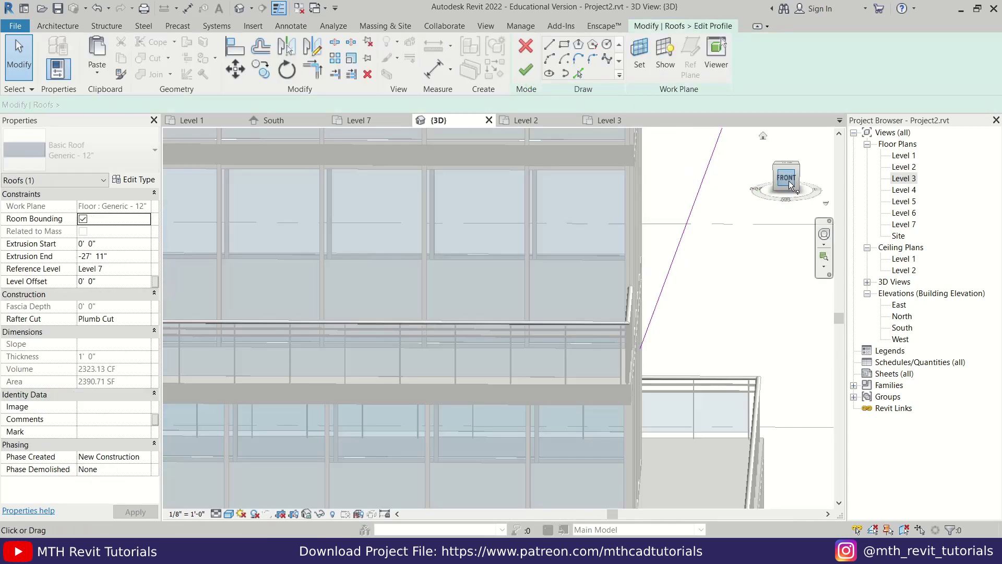
scroll(492, 335, up, 10)
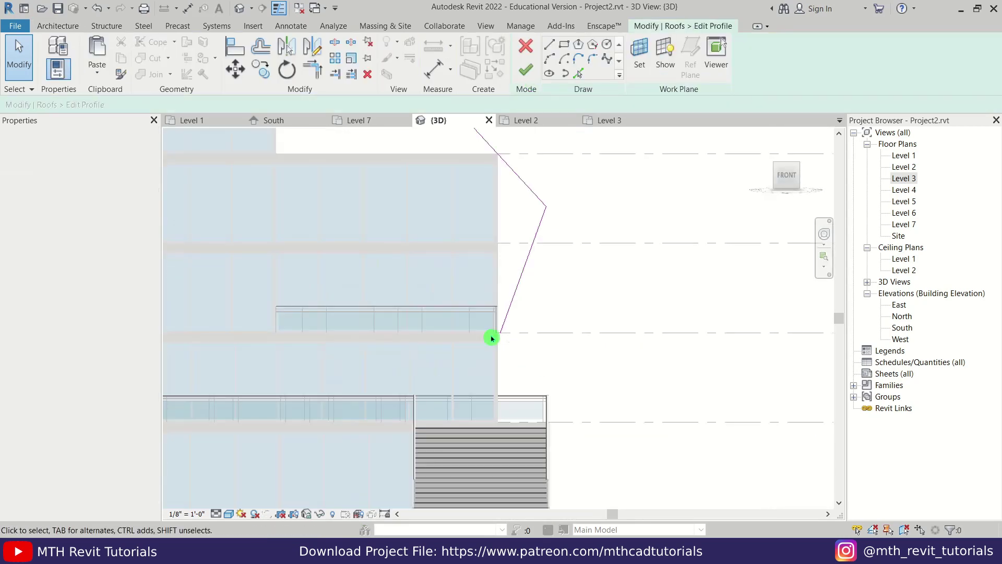
click(550, 49)
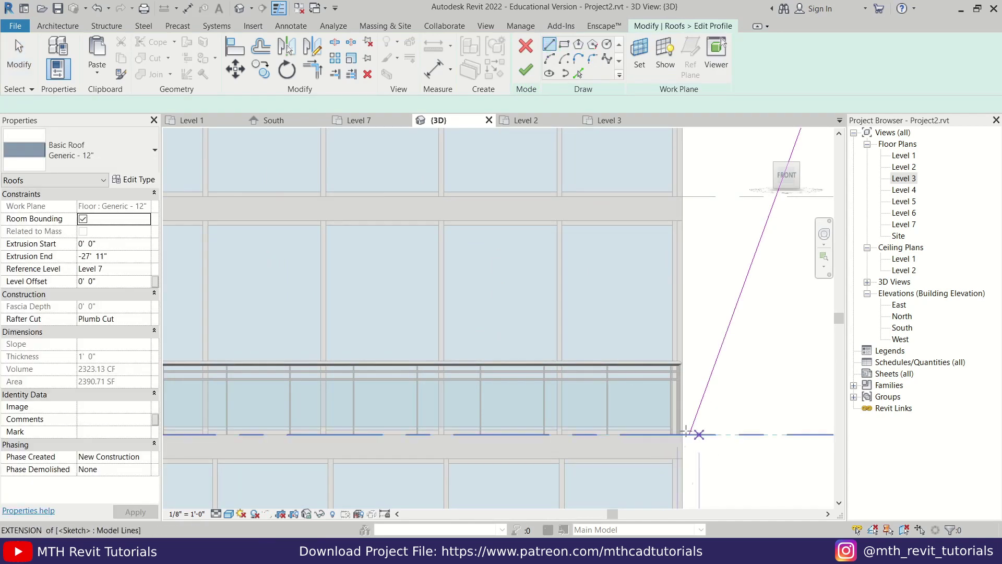
scroll(628, 458, up, 1)
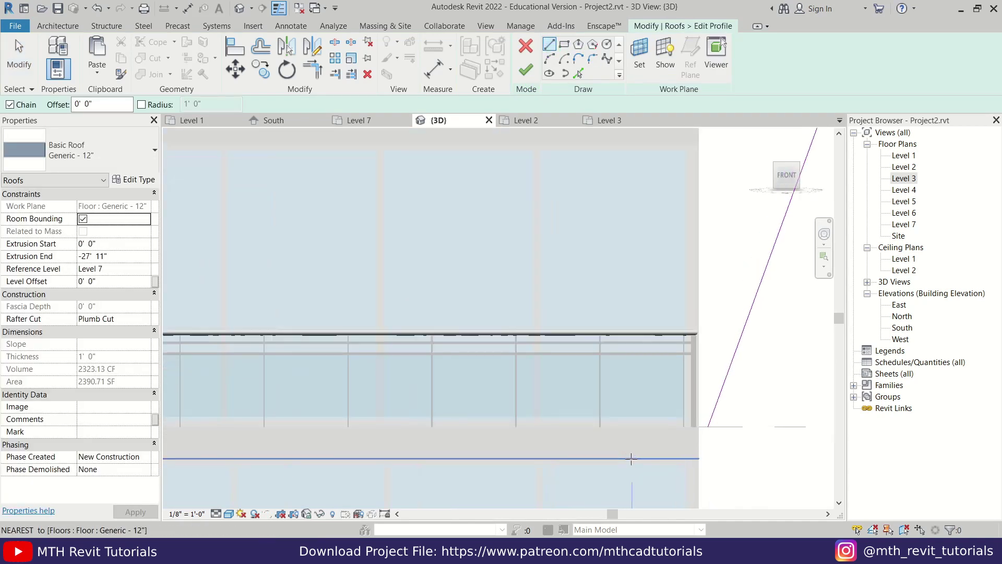
click(630, 458)
click(698, 458)
key(Escape)
key(Escape)
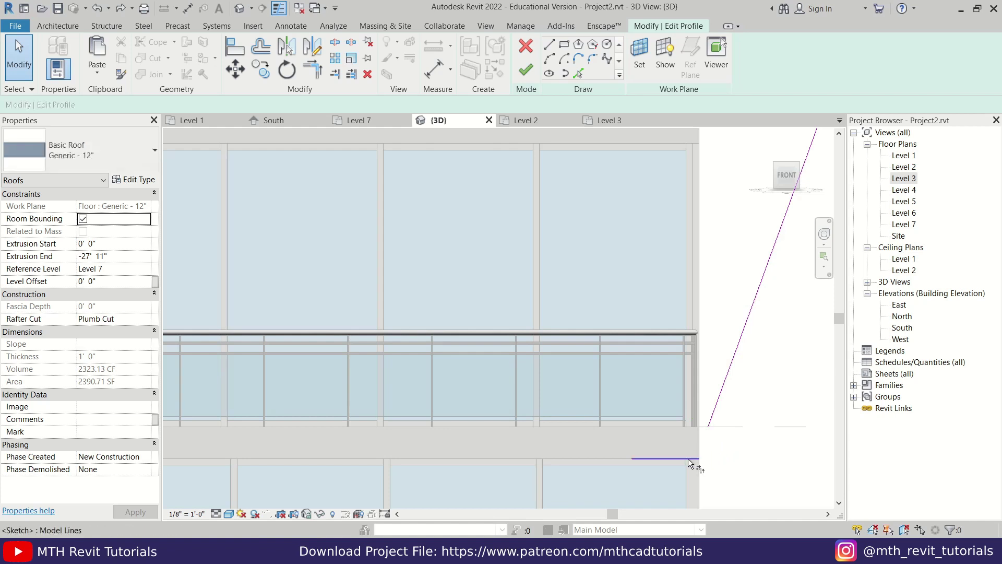
Join the lower sloped profile line to the short line at the slab's bottom outer corner and finish the roof profile
click(714, 416)
scroll(719, 464, up, 2)
key(Escape)
mouse_move(736, 427)
mouse_down()
mouse_move(658, 473)
mouse_move(658, 434)
mouse_move(669, 439)
mouse_up()
scroll(682, 460, up, 4)
click(752, 459)
scroll(689, 404, down, 6)
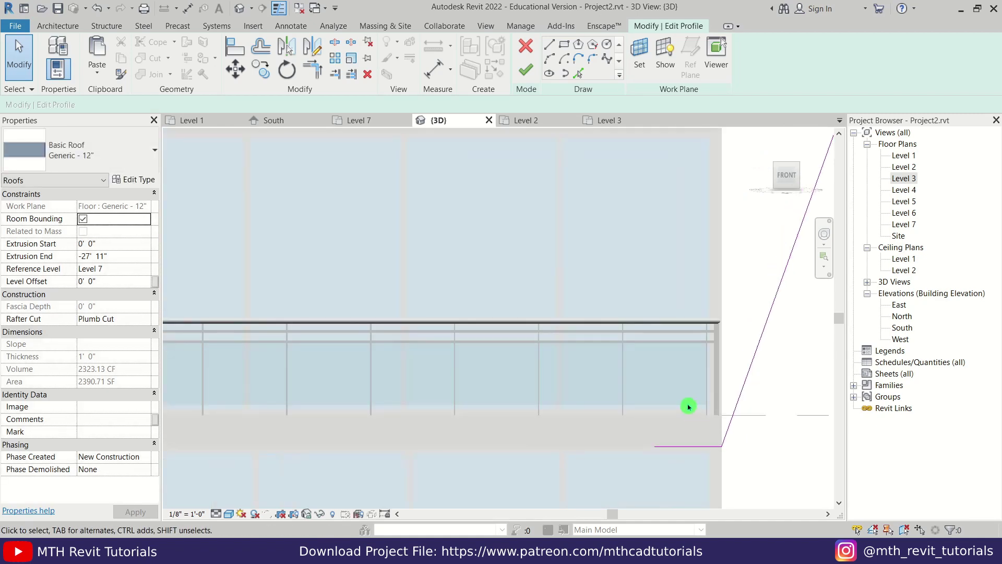
mouse_move(689, 405)
shift+middle_down()
mouse_move(610, 409)
mouse_move(587, 386)
shift+middle_up()
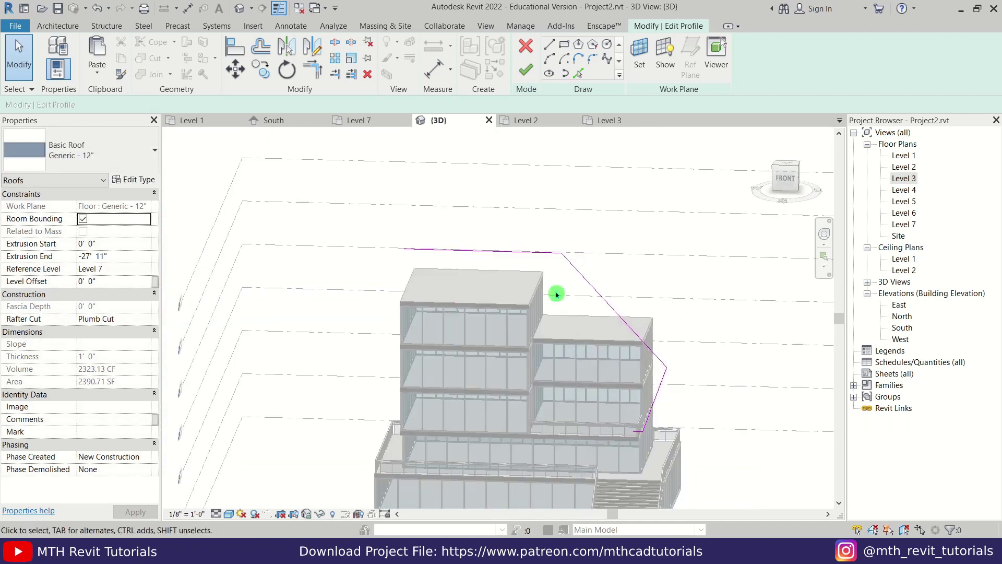
click(518, 74)
scroll(662, 445, up, 8)
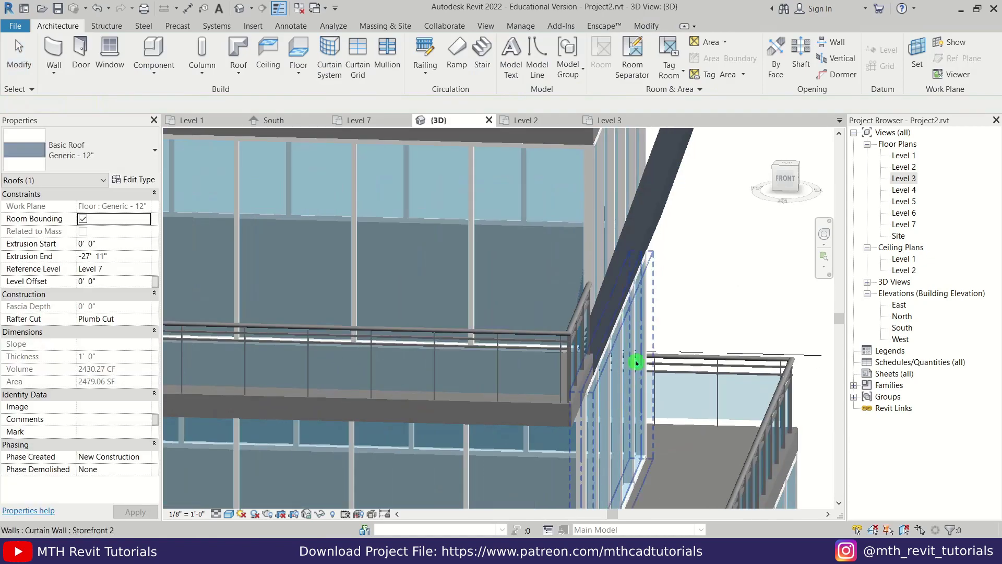
Pull the roof's rear end in to the back edge of the upper floor slabs, giving an extrusion end of -21' 10"
scroll(636, 363, down, 4)
shift+middle_drag(660, 405, 583, 244)
scroll(532, 365, up, 4)
scroll(540, 366, down, 4)
click(583, 244)
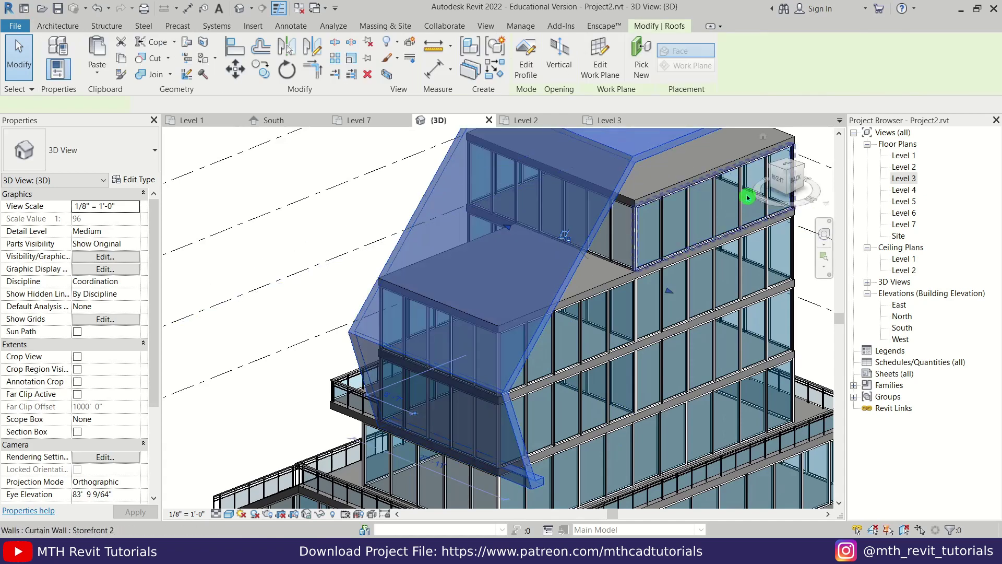
click(778, 179)
scroll(573, 311, up, 3)
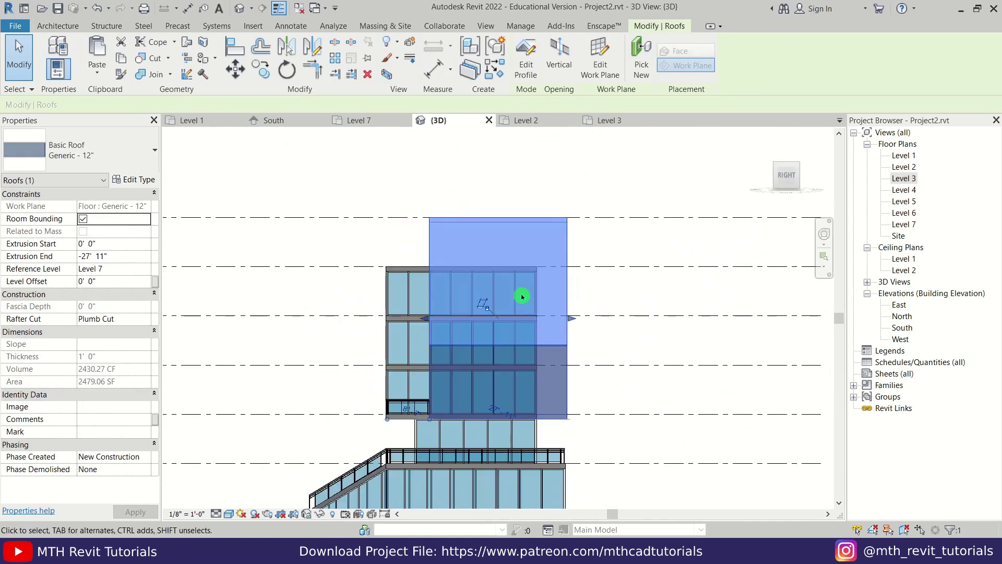
drag(617, 347, 559, 349)
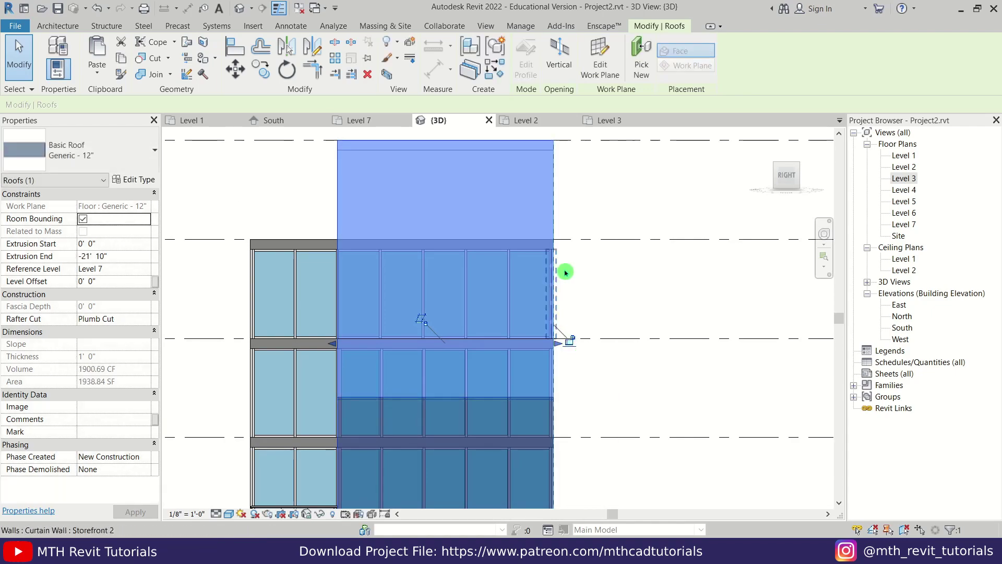
click(624, 268)
shift+middle_drag(646, 331, 663, 266)
scroll(722, 405, down, 2)
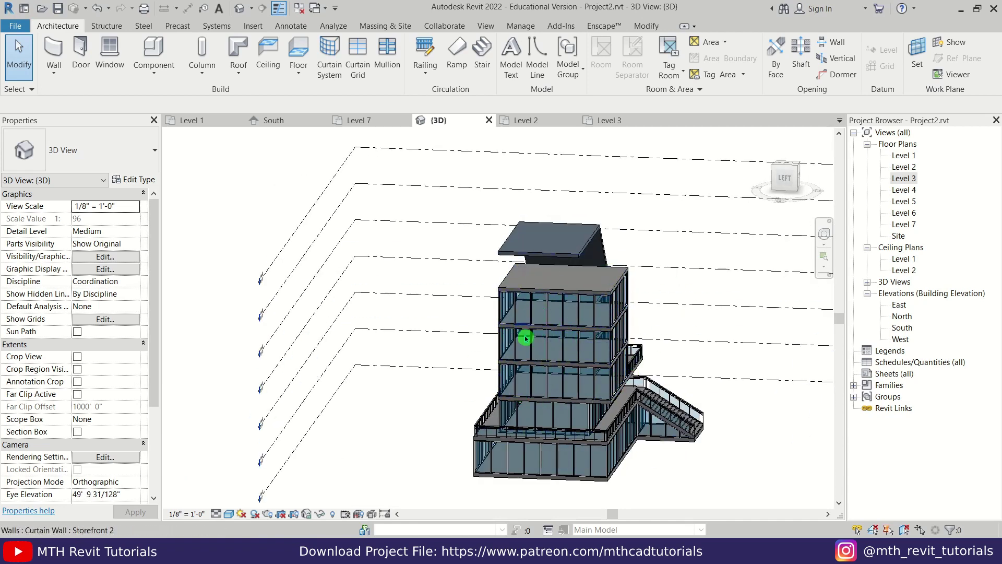
Start a roof by extrusion on the Level 4 slab's left-facing edge, with reference level Level 7 and offset 0' 0"
click(790, 183)
scroll(492, 329, up, 5)
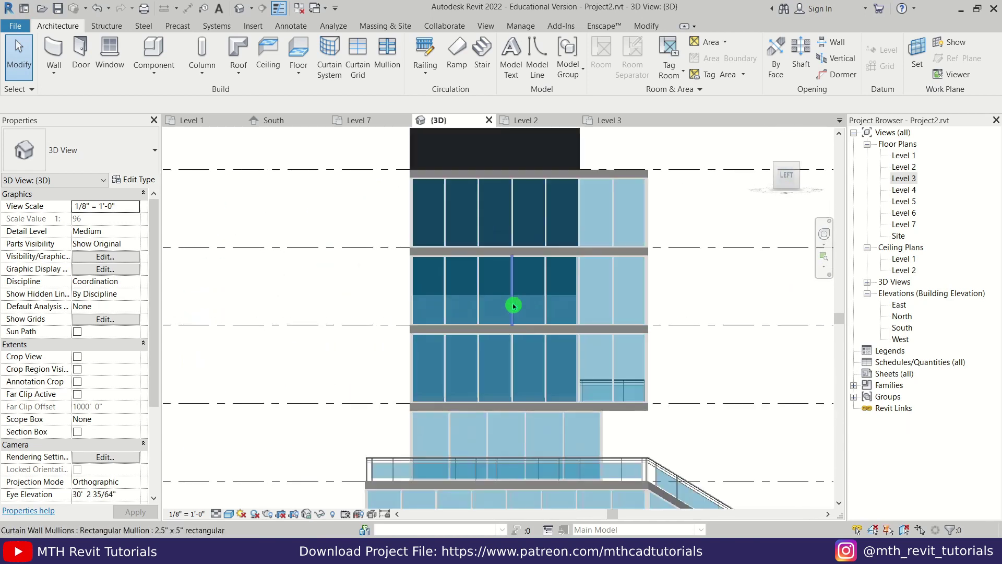
middle_drag(514, 306, 496, 361)
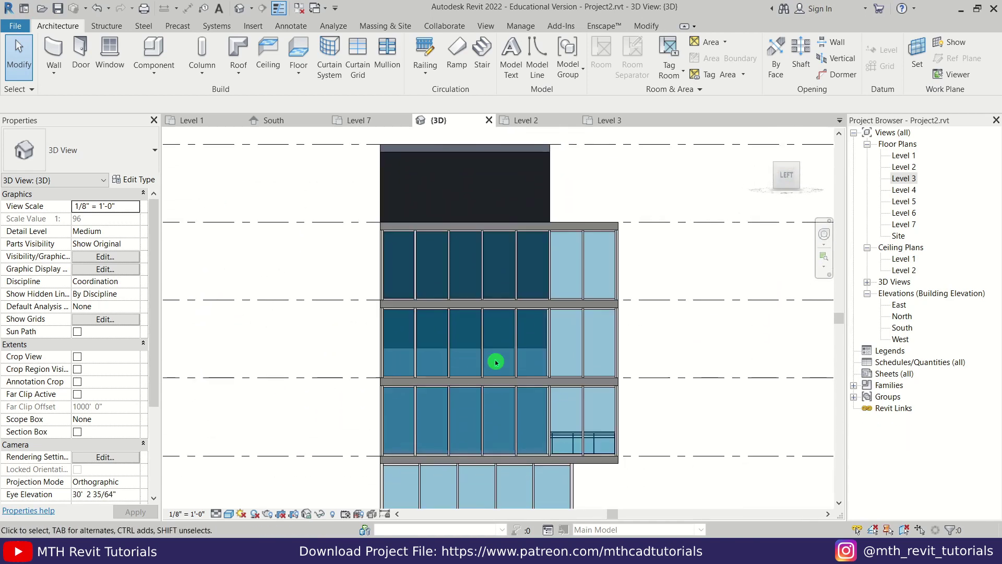
click(245, 83)
click(261, 119)
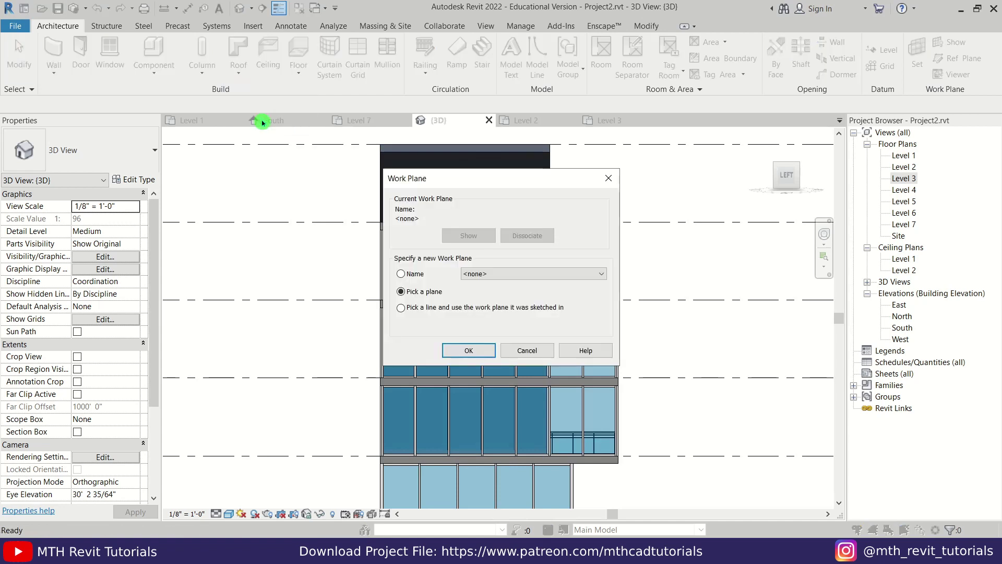
scroll(593, 383, up, 2)
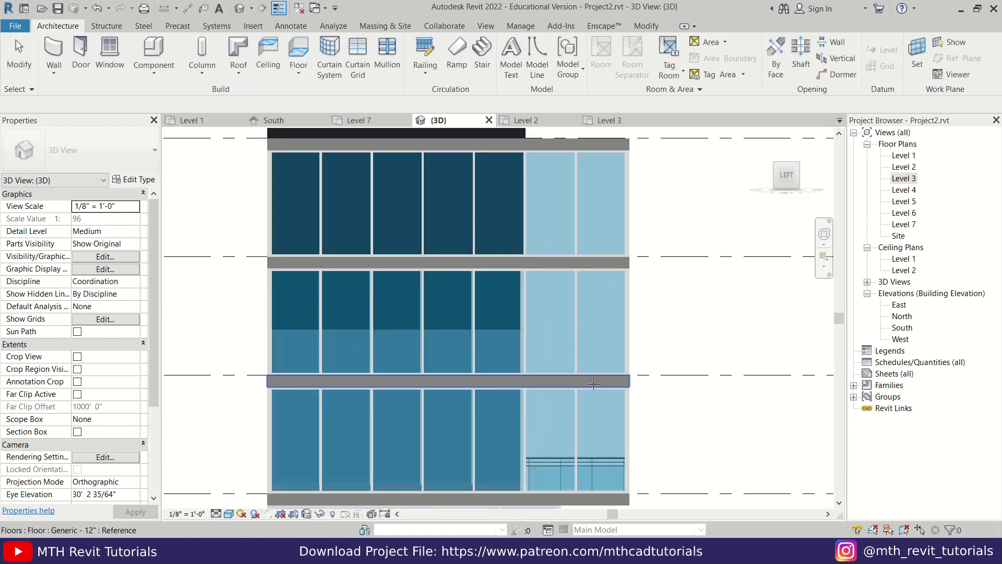
click(595, 385)
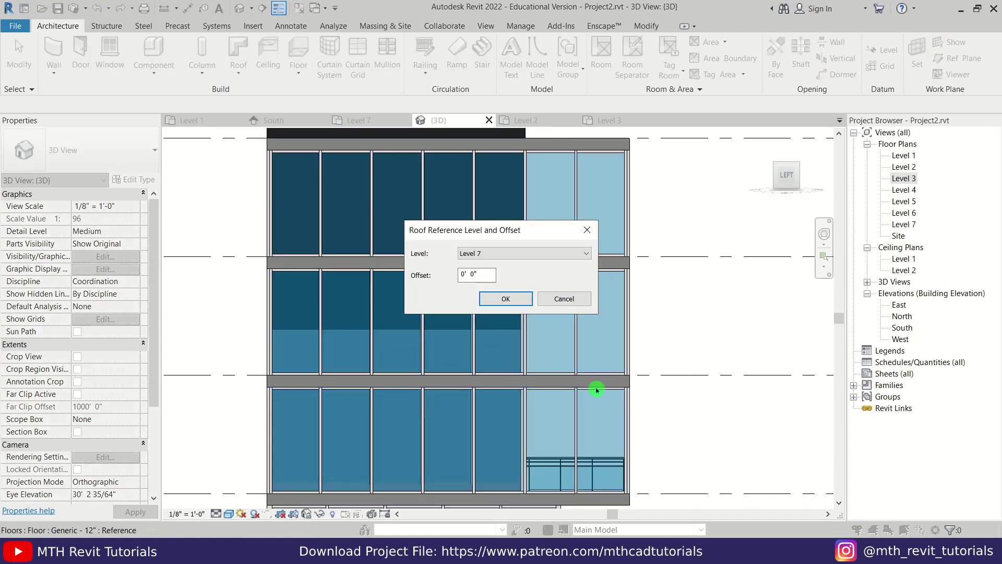
click(506, 299)
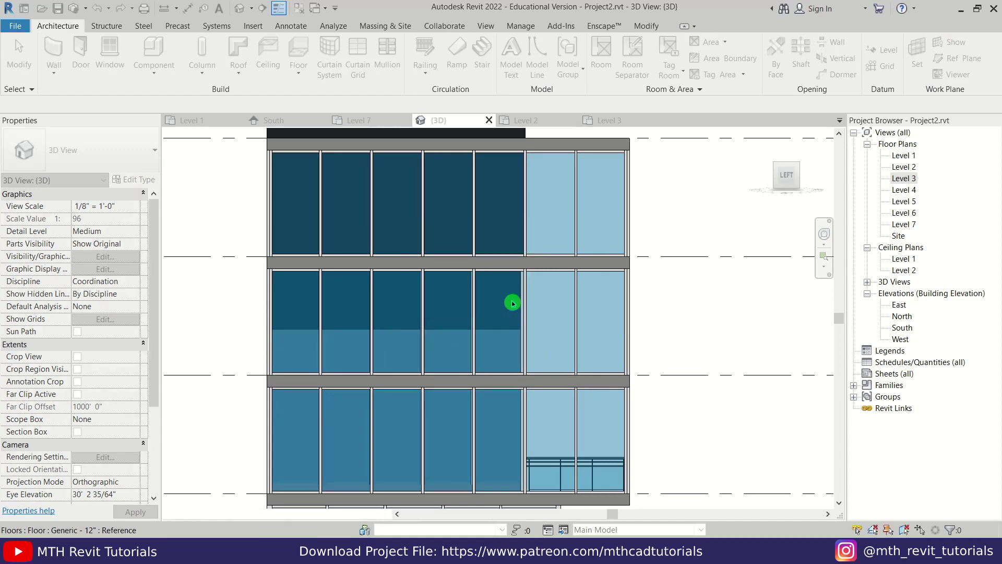
Draw the roof profile's short horizontal line along the top of the Level 3 slab, ending at its outer corner
scroll(355, 472, up, 4)
scroll(361, 472, down, 1)
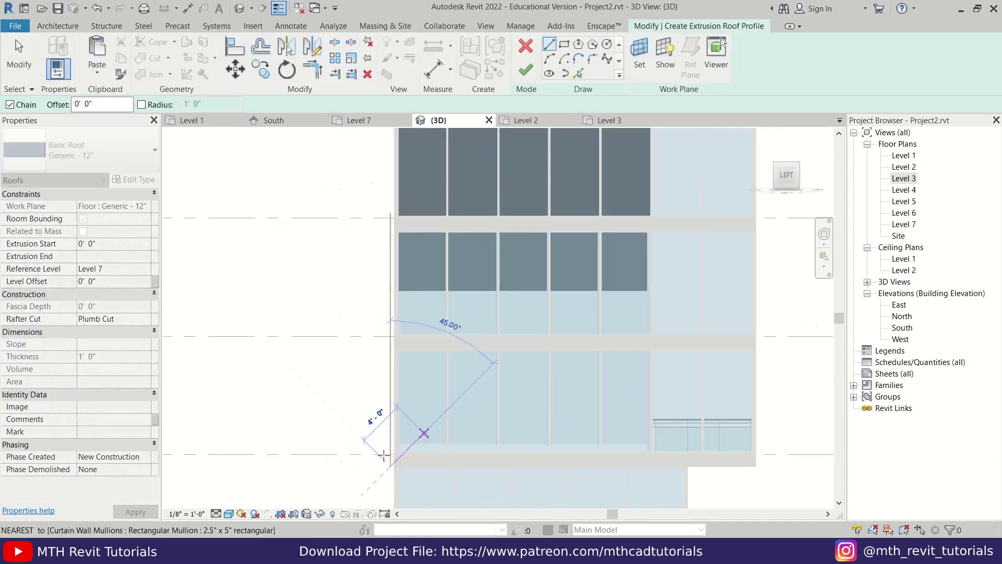
scroll(392, 458, up, 2)
click(395, 451)
scroll(397, 453, down, 2)
scroll(746, 448, up, 2)
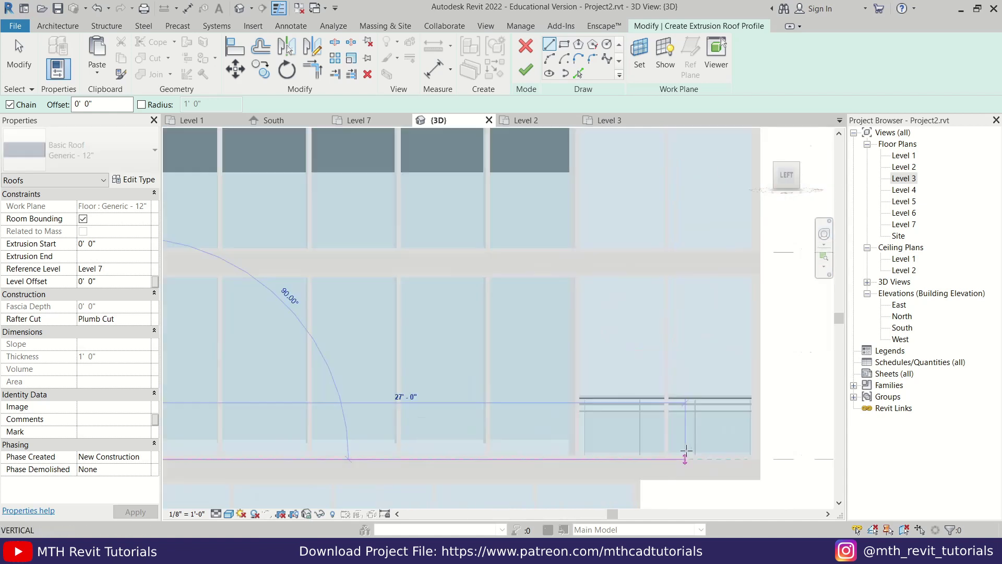
click(760, 458)
Add a line sloping outward 10° up to the Level 6 slab's underside, return it horizontally to the slab, and finish the roof
scroll(746, 466, down, 3)
middle_drag(779, 340, 689, 383)
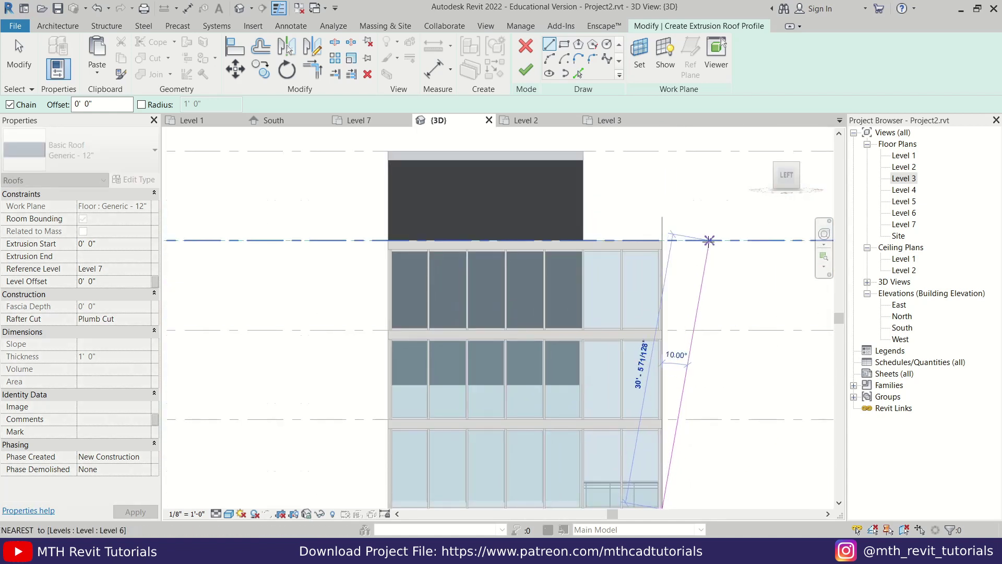
scroll(709, 240, down, 1)
middle_drag(709, 240, 623, 268)
scroll(574, 268, up, 7)
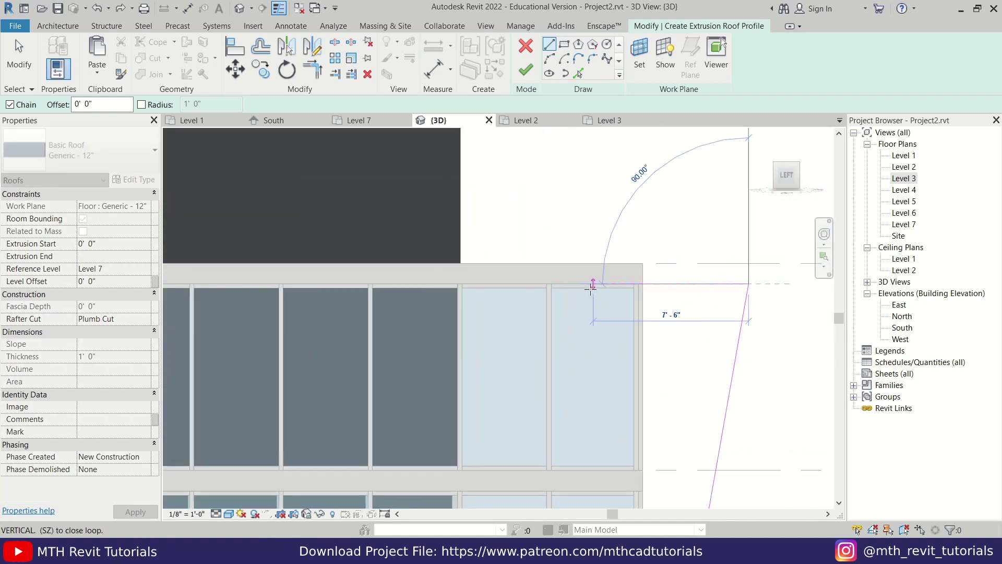
click(676, 280)
key(Escape)
key(Escape)
scroll(504, 268, down, 6)
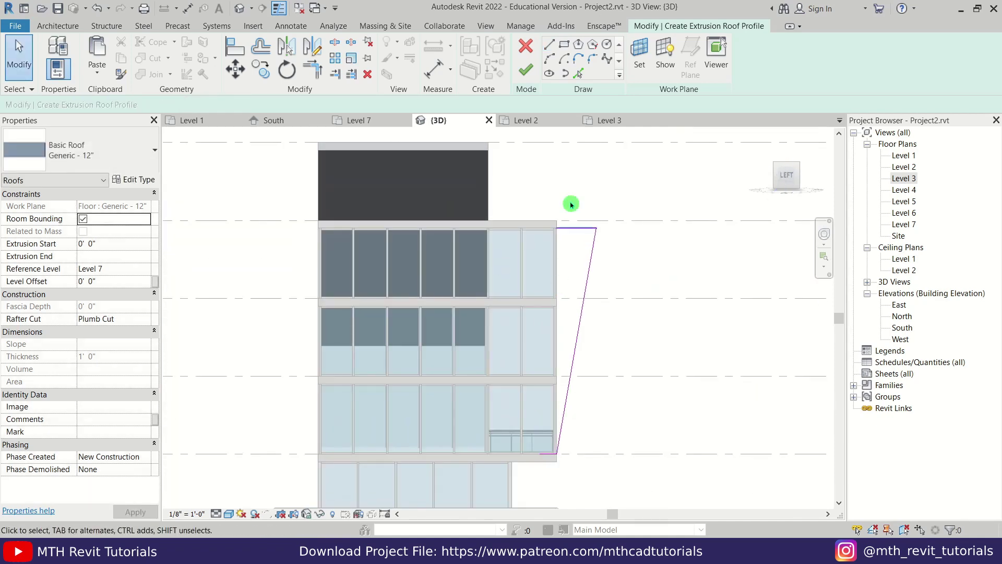
click(525, 70)
Pull the new roof's overhanging end in to the end of the Level 6 slab
mouse_move(626, 249)
shift+middle_down()
mouse_move(553, 342)
mouse_move(633, 320)
shift+middle_up()
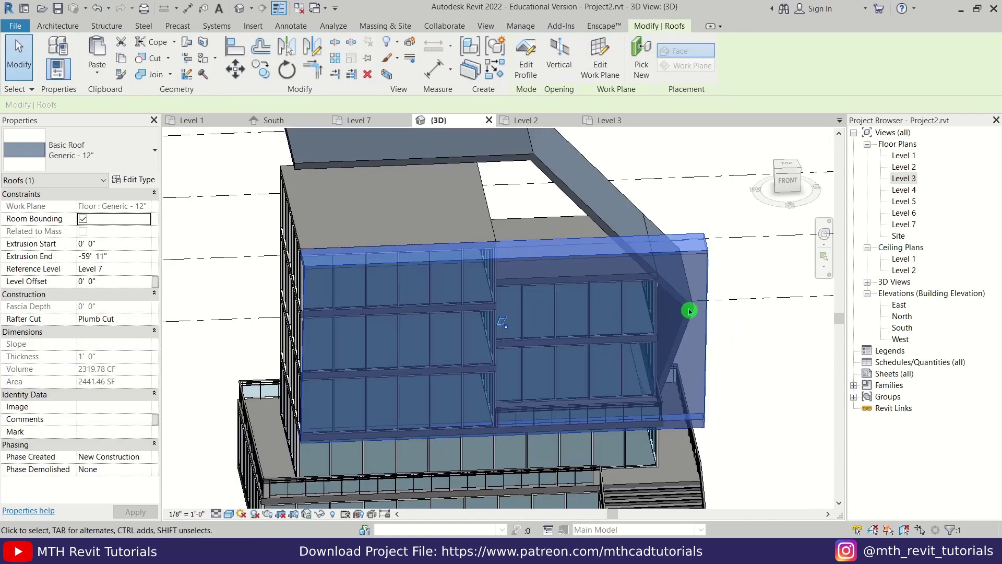
click(752, 324)
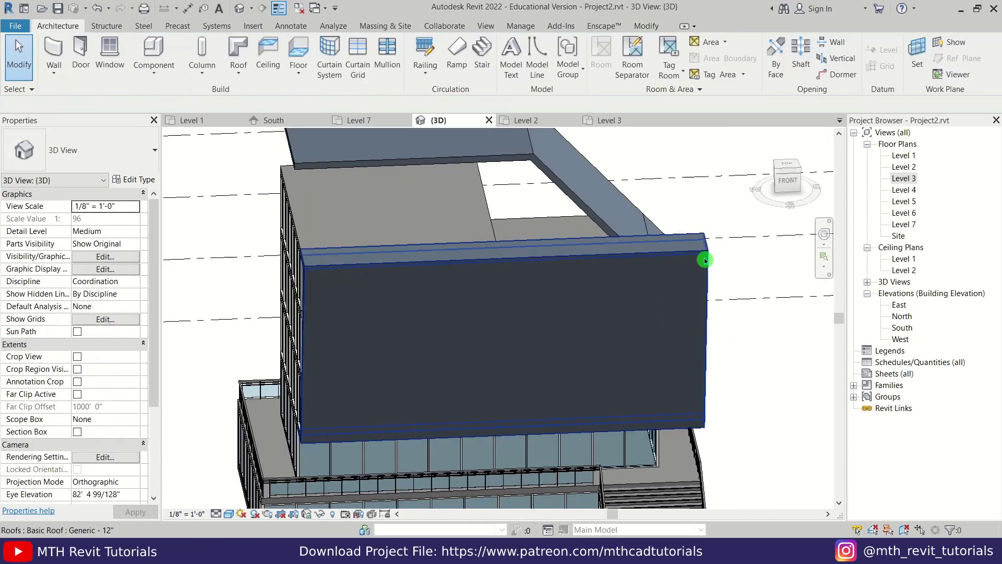
click(705, 260)
click(788, 180)
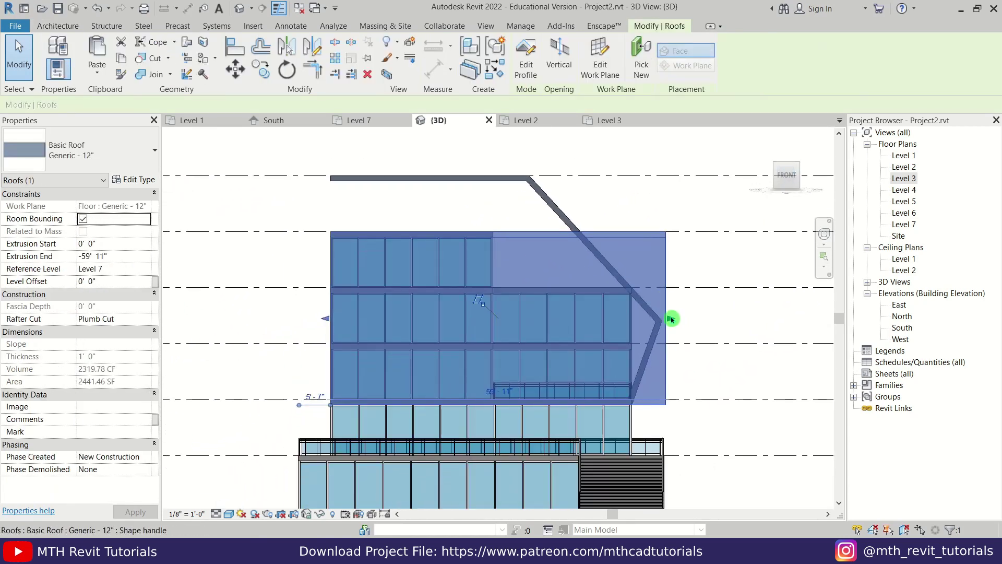
drag(499, 320, 492, 219)
shift+middle_drag(502, 341, 422, 377)
key(Escape)
Delete the three Storefront 2 curtain walls behind the new sloped roof on Levels 3, 4 and 5
scroll(478, 363, down, 2)
scroll(443, 313, up, 2)
click(459, 292)
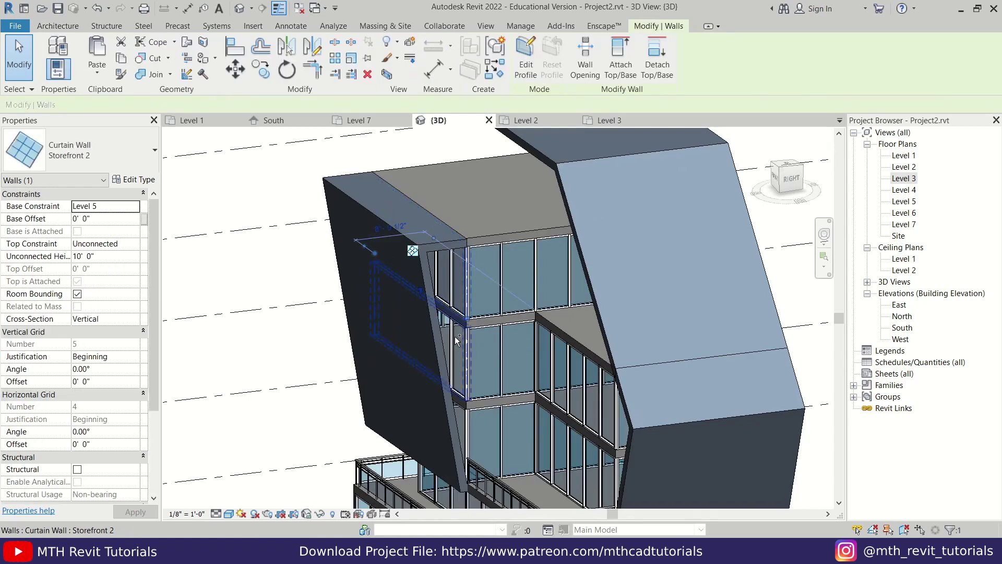
ctrl+click(462, 395)
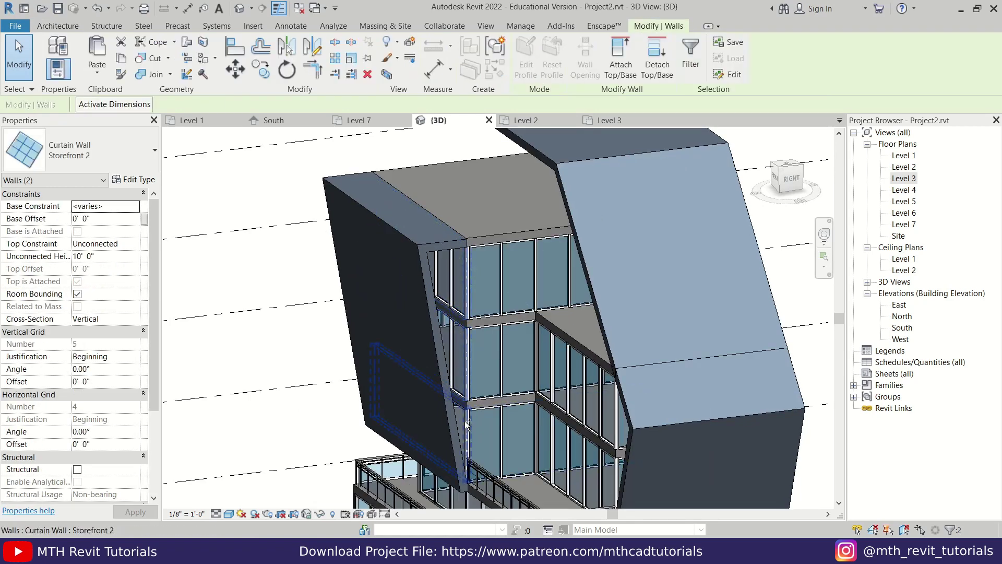
key(Delete)
Edit the Level 5 side curtain wall's profile, adding a line along the sloped roof's inner edge
scroll(493, 306, down, 2)
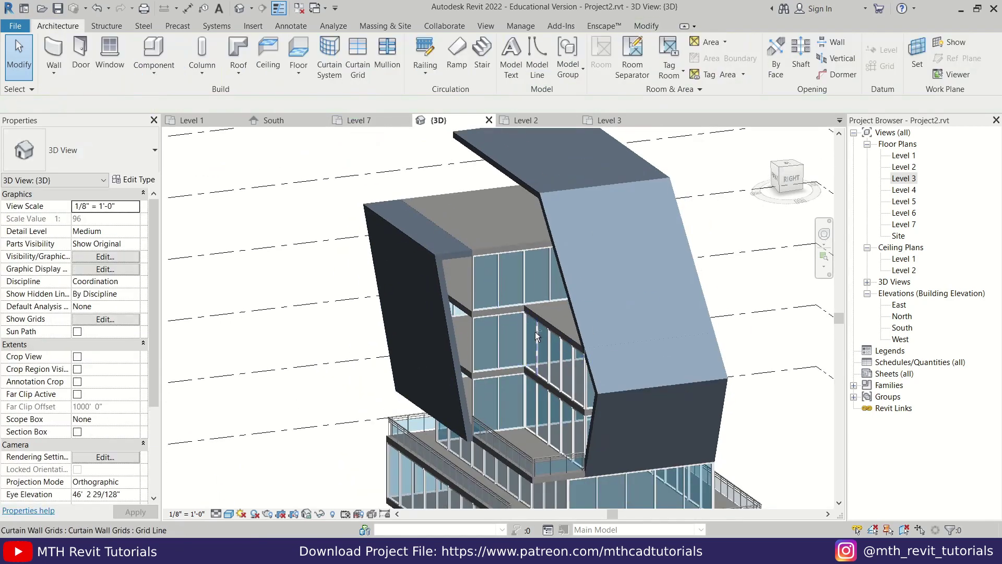
shift+middle_drag(544, 352, 544, 313)
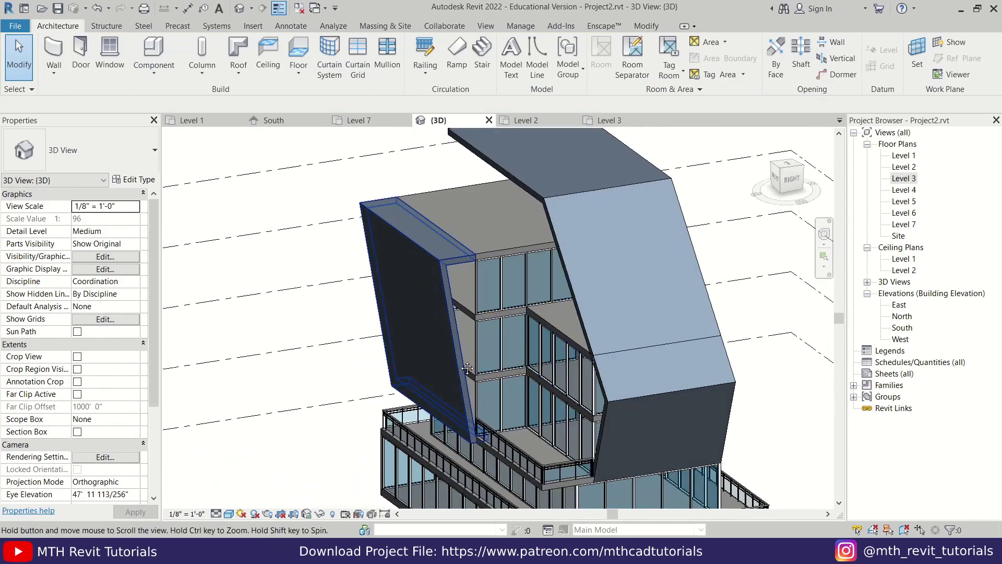
scroll(544, 280, up, 2)
scroll(512, 226, up, 2)
click(515, 228)
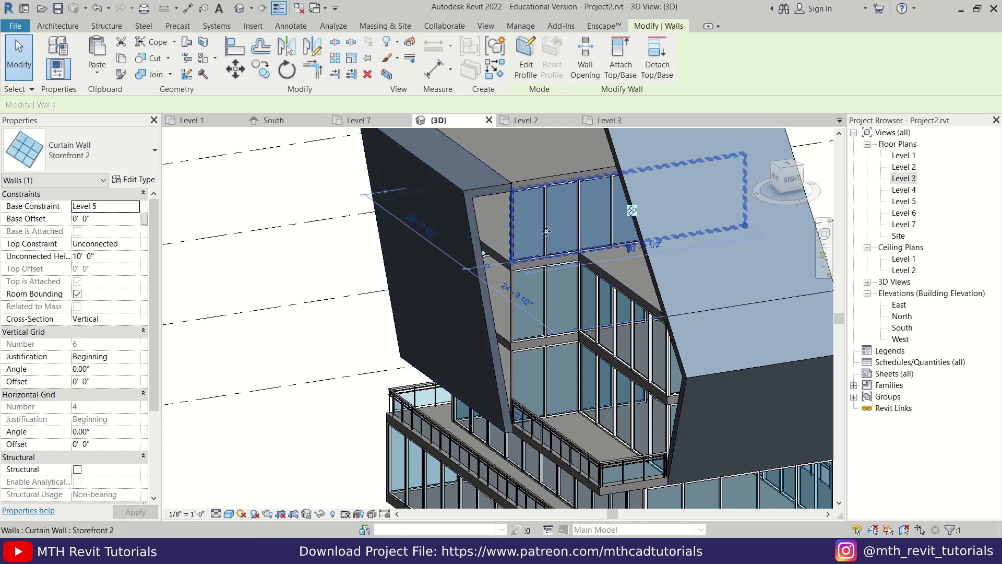
click(544, 121)
click(530, 75)
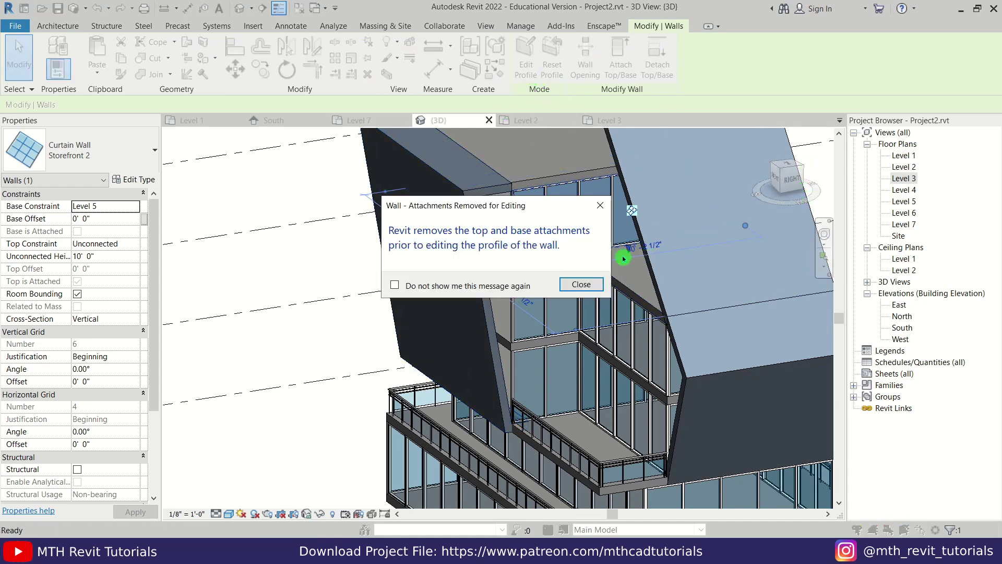
click(599, 283)
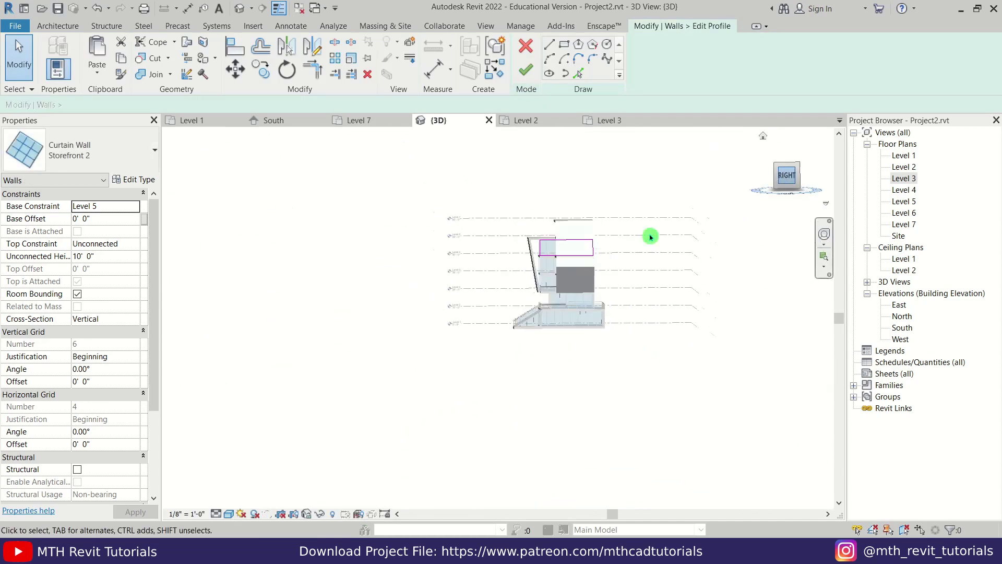
scroll(511, 262, up, 5)
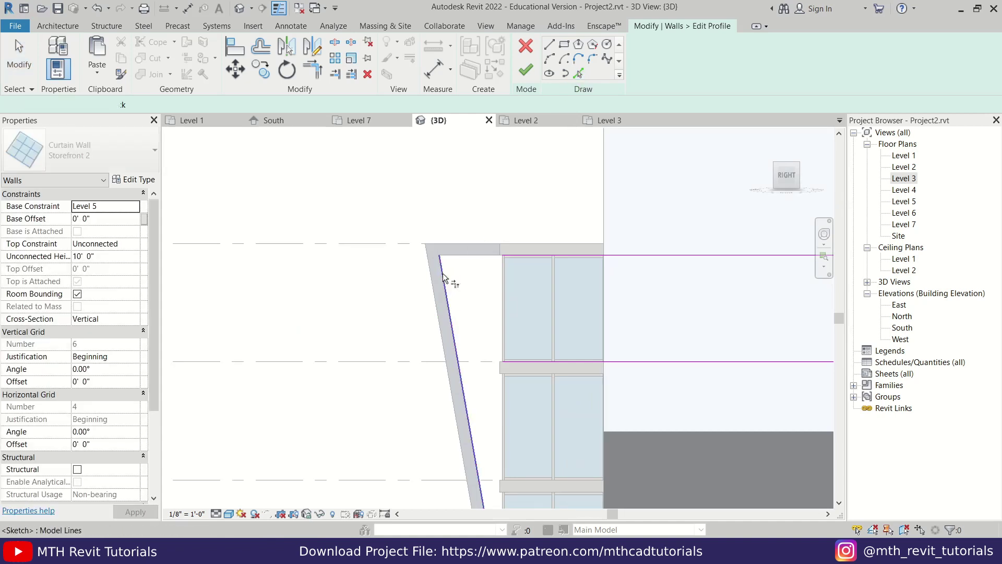
Trim the Level 5 profile's horizontal lines to the sloped line and finish it, deleting the conflicting elements
key(t)
key(r)
click(443, 301)
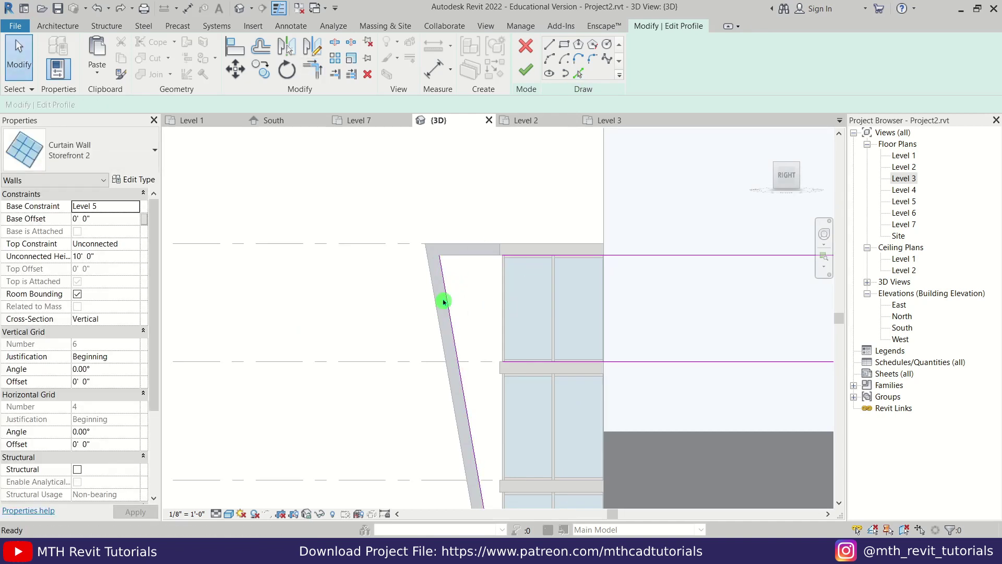
click(447, 287)
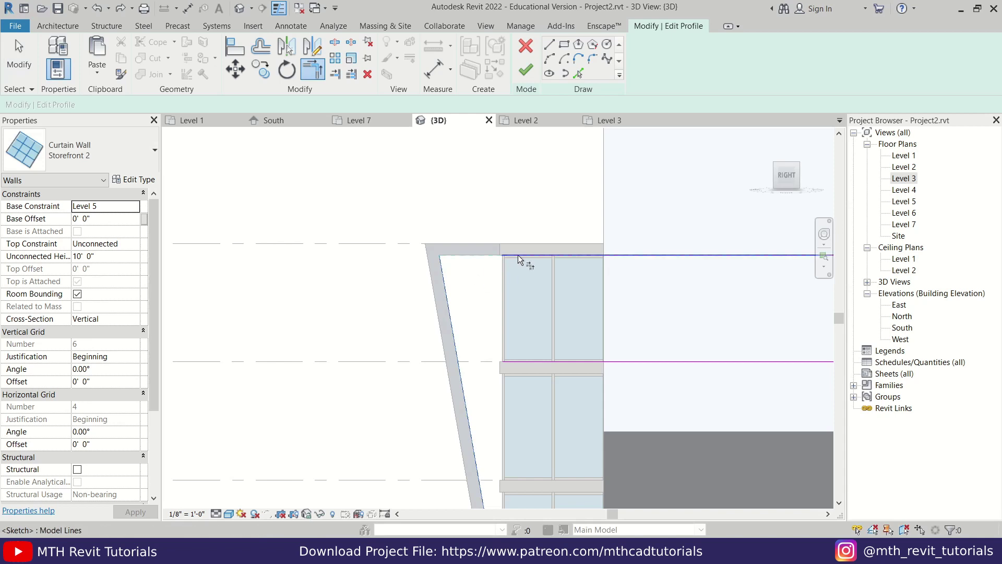
click(520, 78)
click(787, 524)
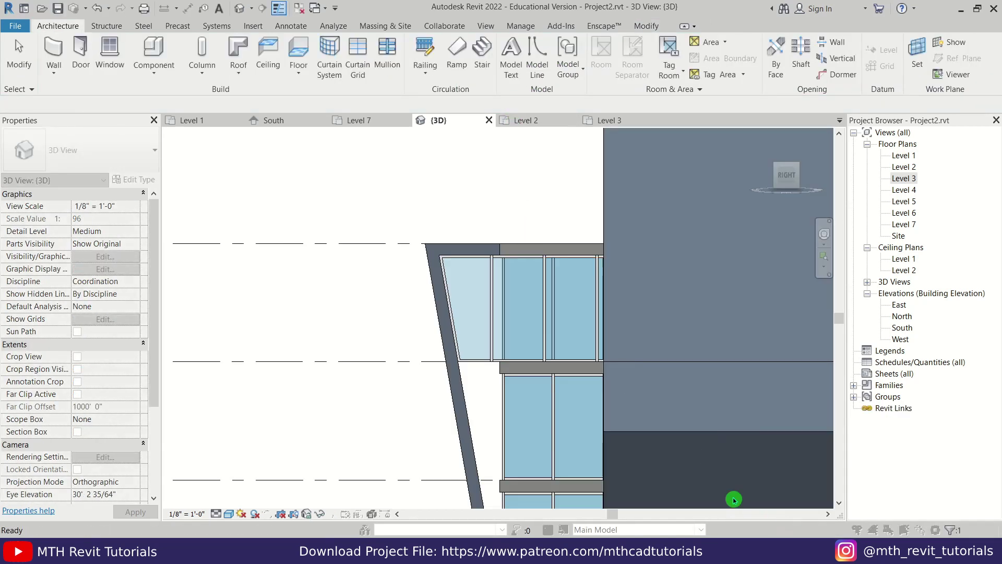
scroll(417, 284, down, 2)
click(327, 311)
Edit the Level 4 side curtain wall's profile, adding a line along the sloped roof's inner edge
shift+middle_drag(365, 314, 409, 360)
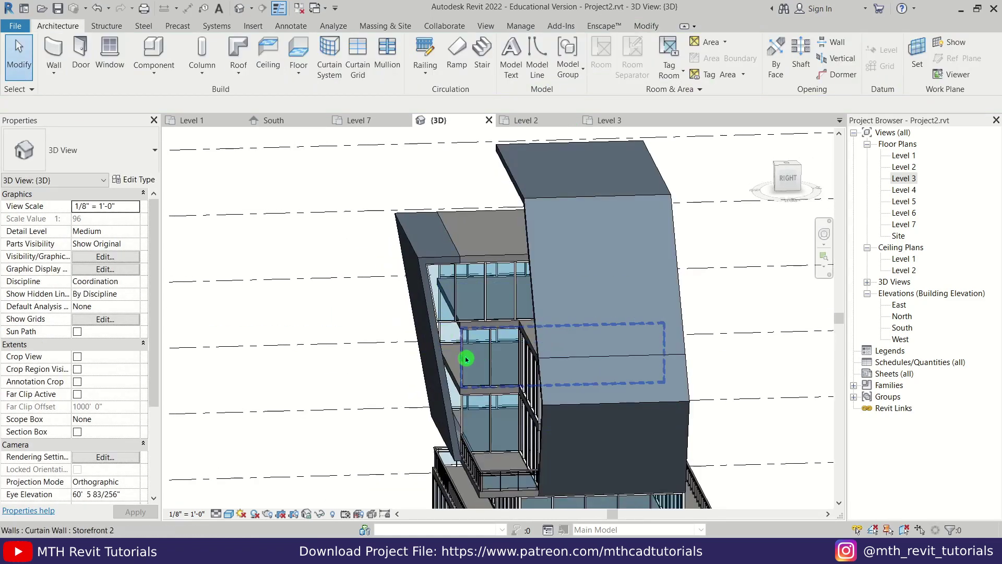
click(465, 358)
click(526, 62)
click(590, 284)
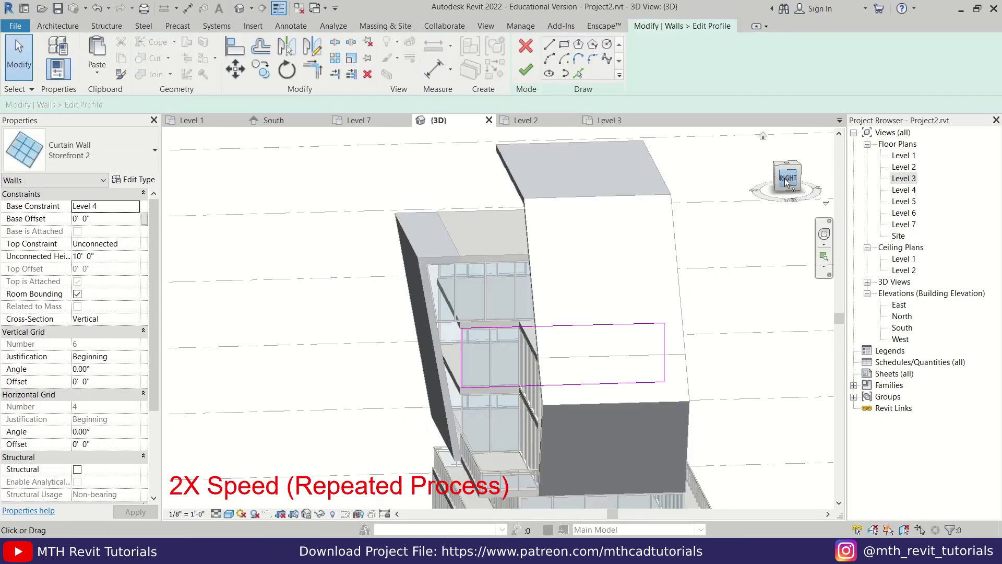
click(787, 178)
scroll(476, 318, up, 5)
click(578, 73)
Delete the Level 4 profile's old vertical edge, trim its horizontal lines to the sloped line, and finish it, deleting the conflicting elements
key(Escape)
click(359, 257)
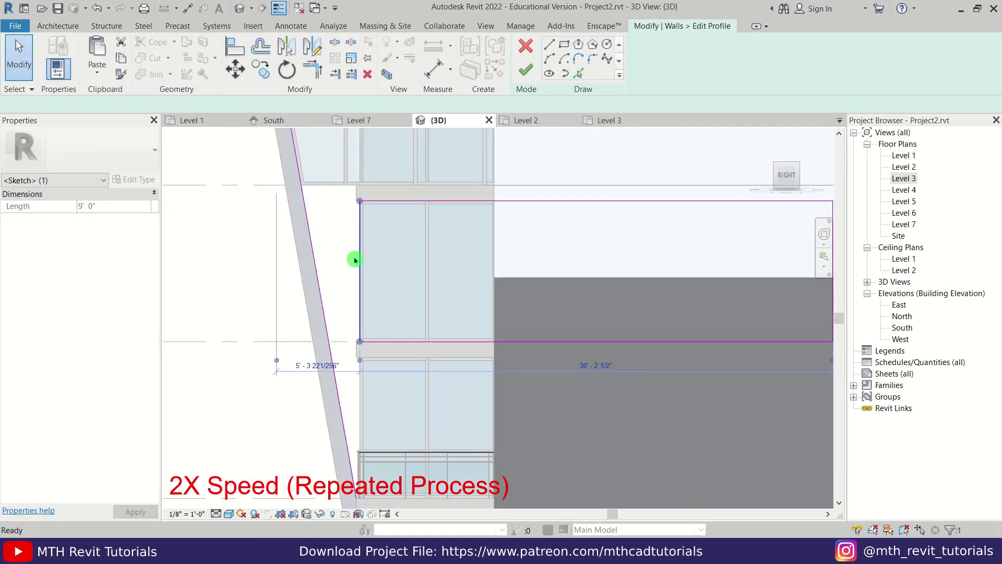
key(Delete)
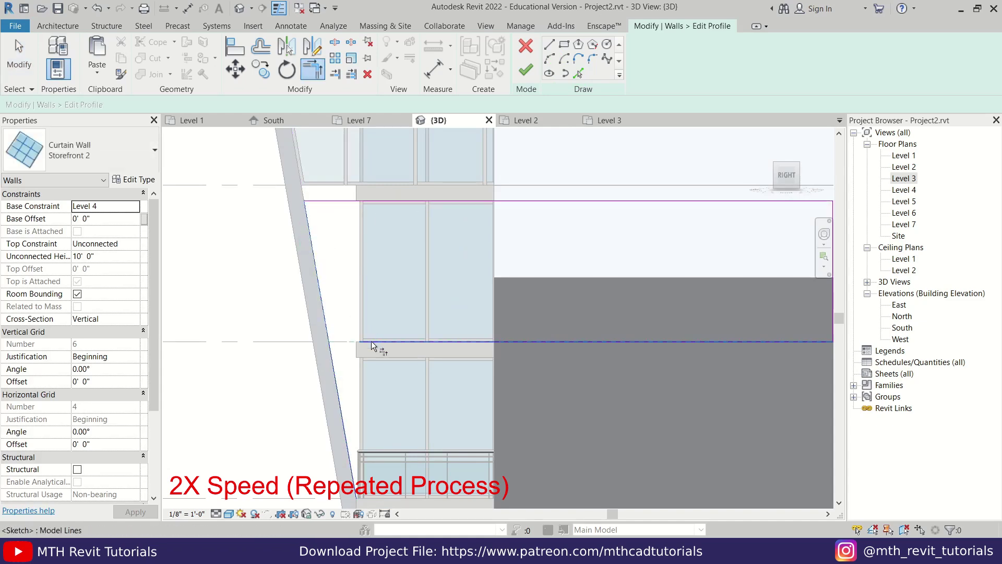
click(526, 70)
click(781, 520)
Extend the Level 3 side curtain wall's profile to the sloped roof's inner edge, removing its old vertical edge and the conflicting mullions
middle_drag(339, 378, 419, 324)
double_click(437, 344)
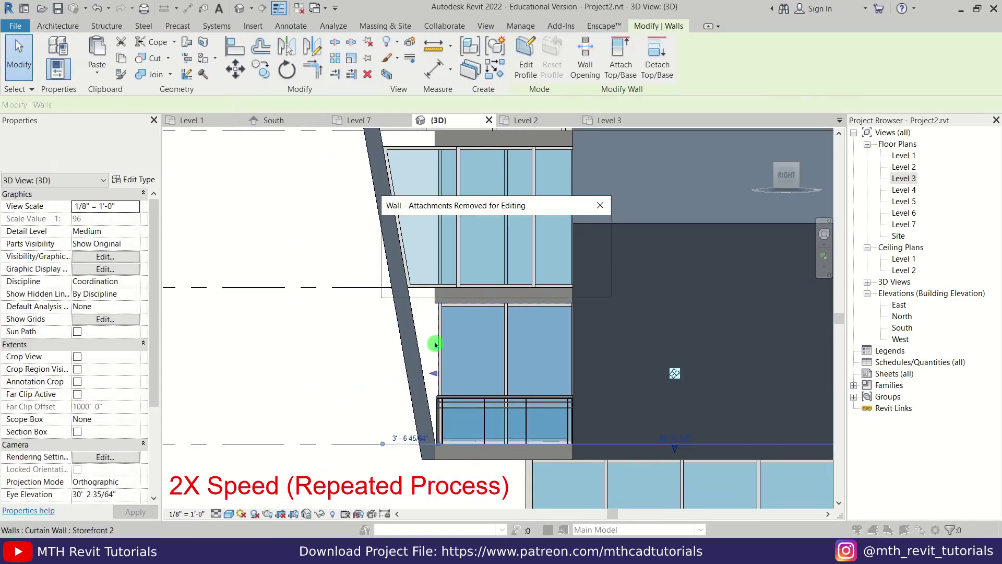
click(590, 284)
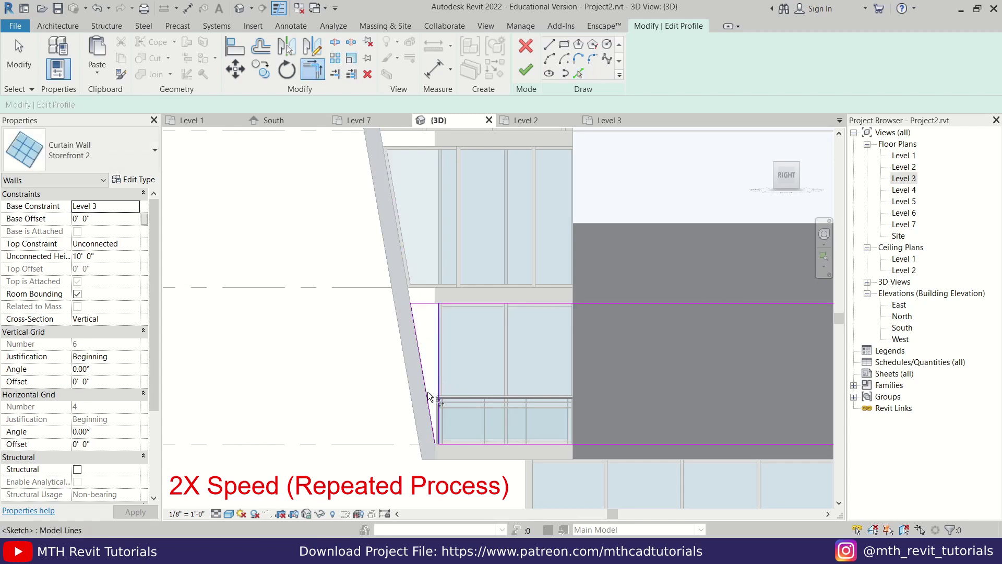
key(Escape)
click(438, 343)
key(Delete)
scroll(432, 347, down, 2)
click(526, 70)
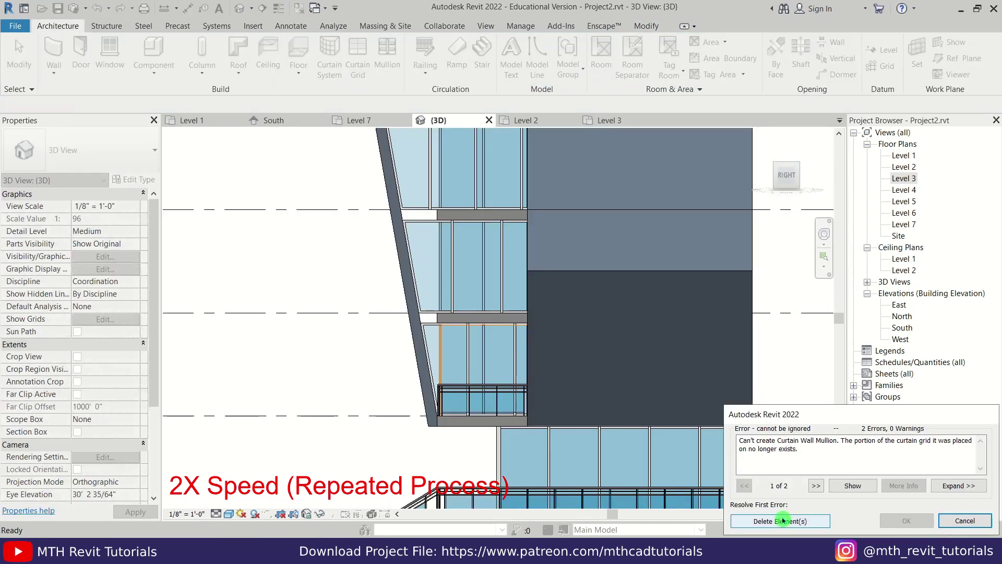
click(781, 520)
Extend the Level 5 floor slab's boundary to the sloped roof's inner face and finish the boundary
scroll(380, 282, down, 3)
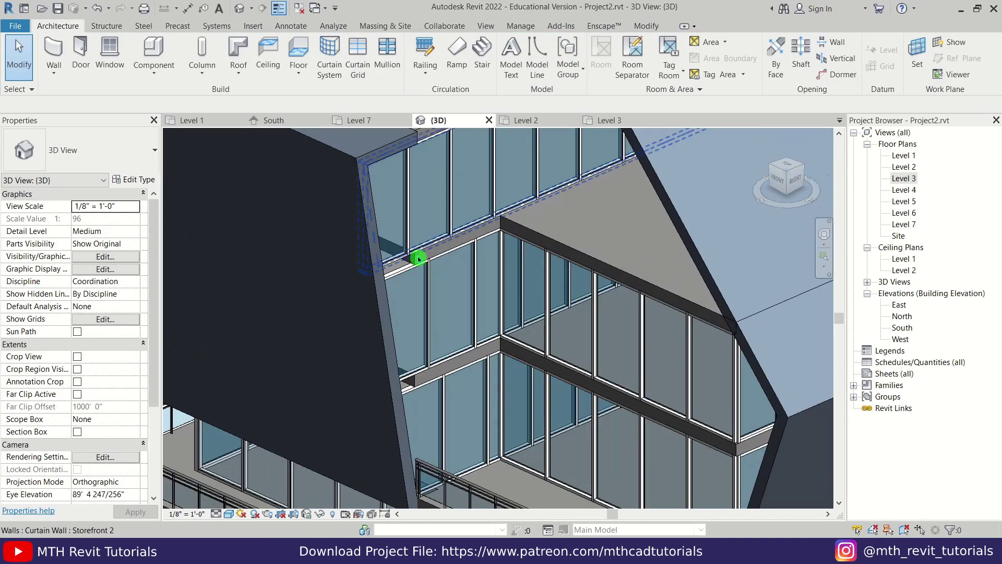
double_click(416, 262)
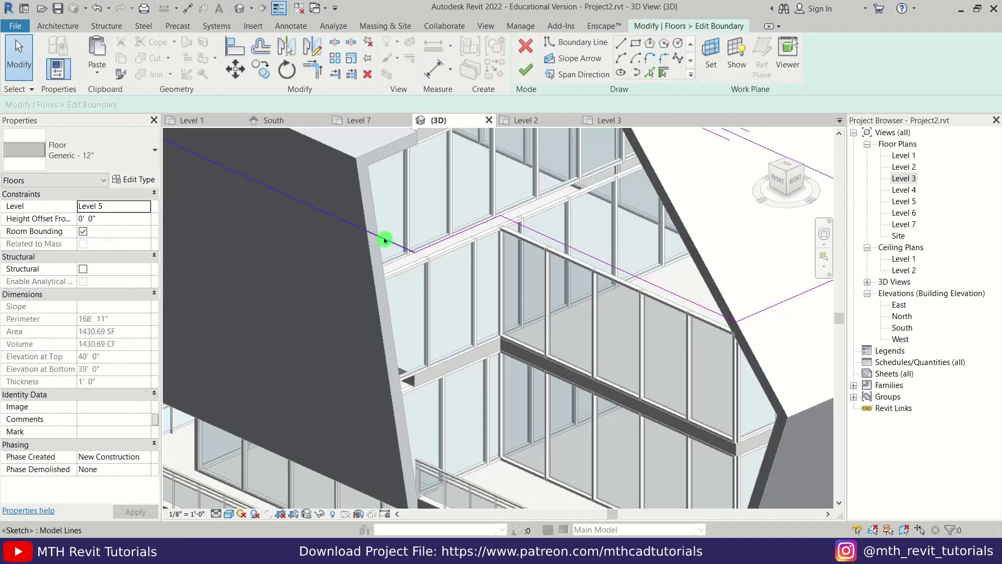
scroll(355, 254, up, 4)
drag(353, 253, 361, 255)
drag(460, 304, 451, 300)
click(524, 71)
click(763, 513)
scroll(503, 334, down, 4)
click(490, 356)
key(Escape)
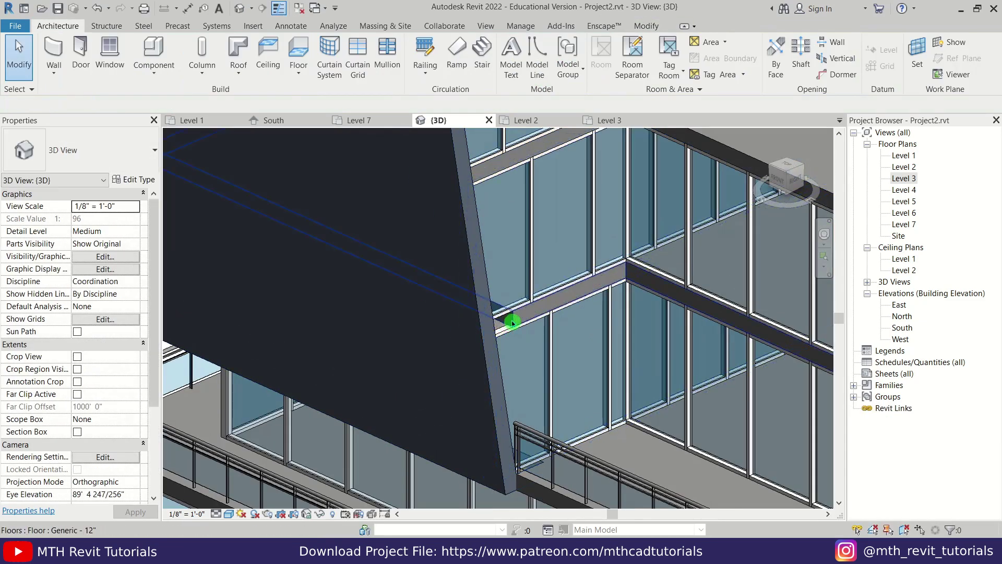
Extend the Level 4 floor slab's boundary to the sloped roof's inner face and finish it, deleting the conflicting elements
double_click(512, 322)
scroll(508, 303, up, 2)
drag(513, 293, 494, 320)
click(526, 69)
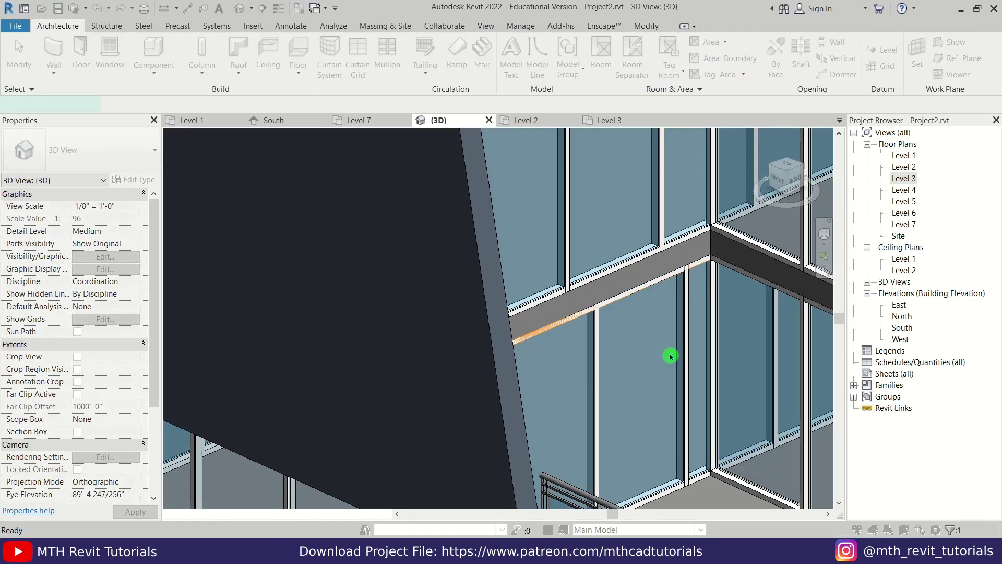
double_click(628, 277)
click(526, 69)
click(762, 512)
Delete the Level 5, Level 4 and Level 3 side curtain walls at the sloped roof's opposite end
scroll(599, 375, down, 5)
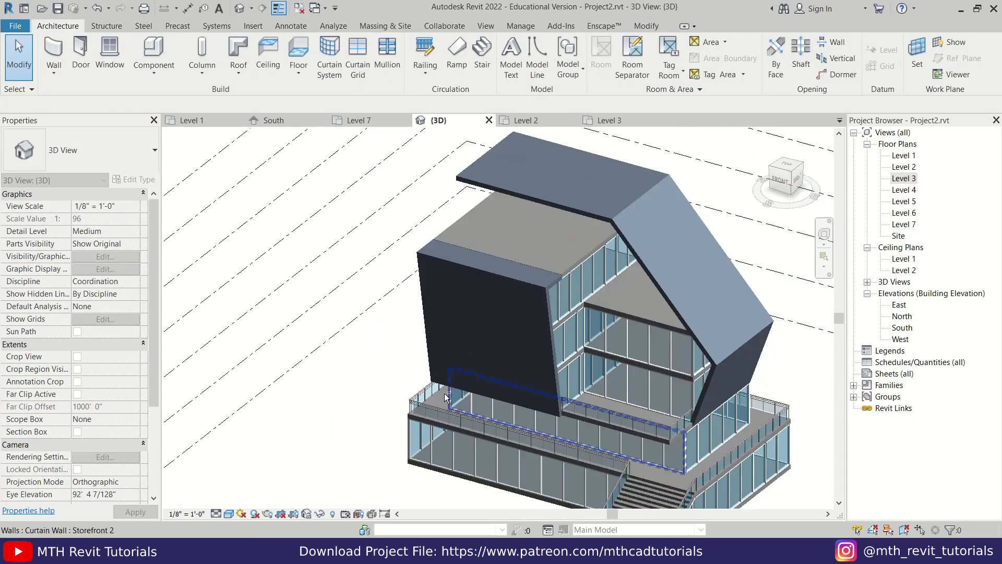
shift+middle_drag(443, 393, 587, 353)
scroll(584, 360, up, 1)
scroll(584, 361, up, 1)
click(590, 354)
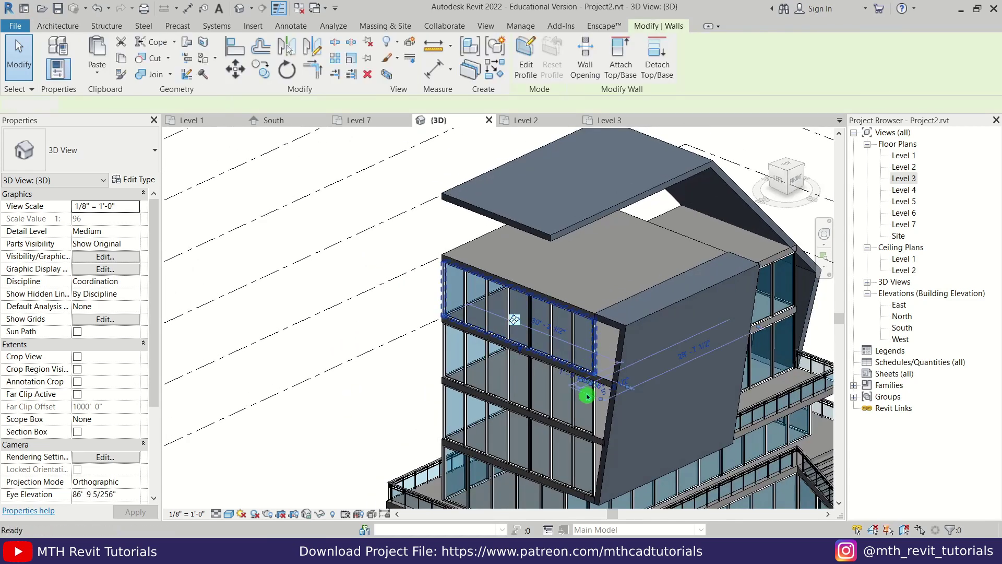
key(Delete)
click(591, 408)
key(Delete)
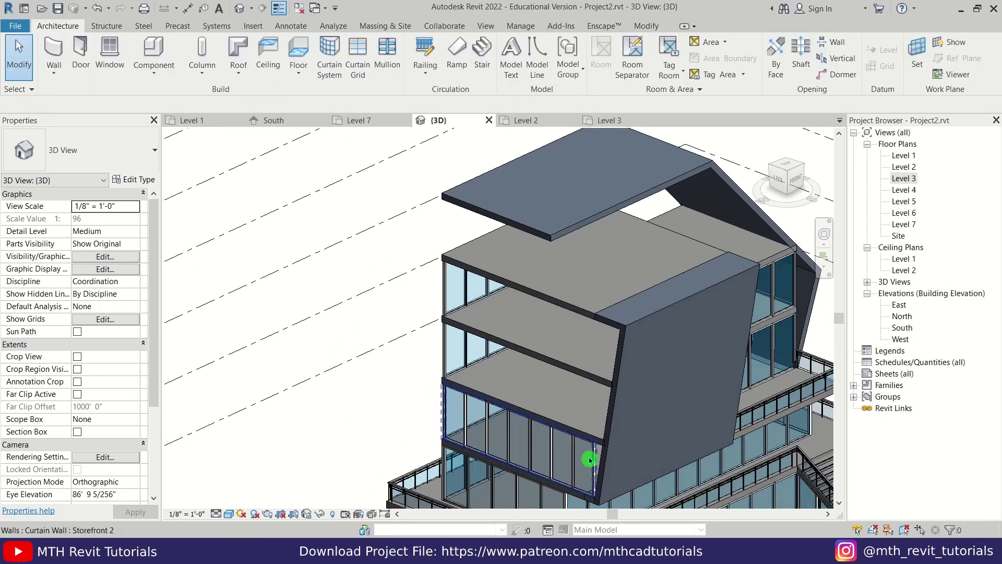
click(589, 460)
key(Delete)
Mirror copies of the three profile-edited side curtain walls to the opposite end about a vertical axis drawn through the sloped roof's midpoint
shift+middle_drag(674, 407, 528, 411)
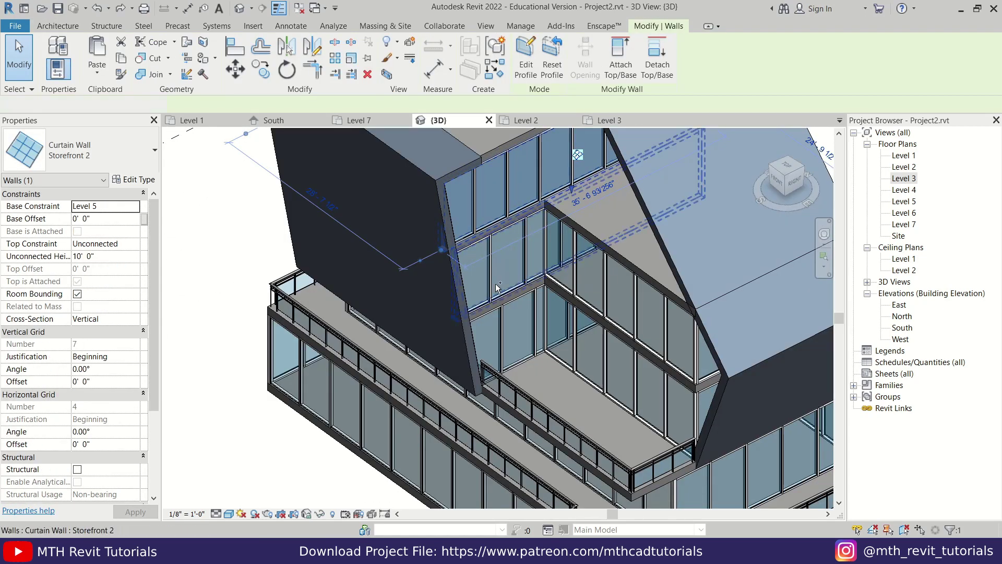
ctrl+click(500, 330)
ctrl+click(500, 327)
scroll(369, 376, down, 2)
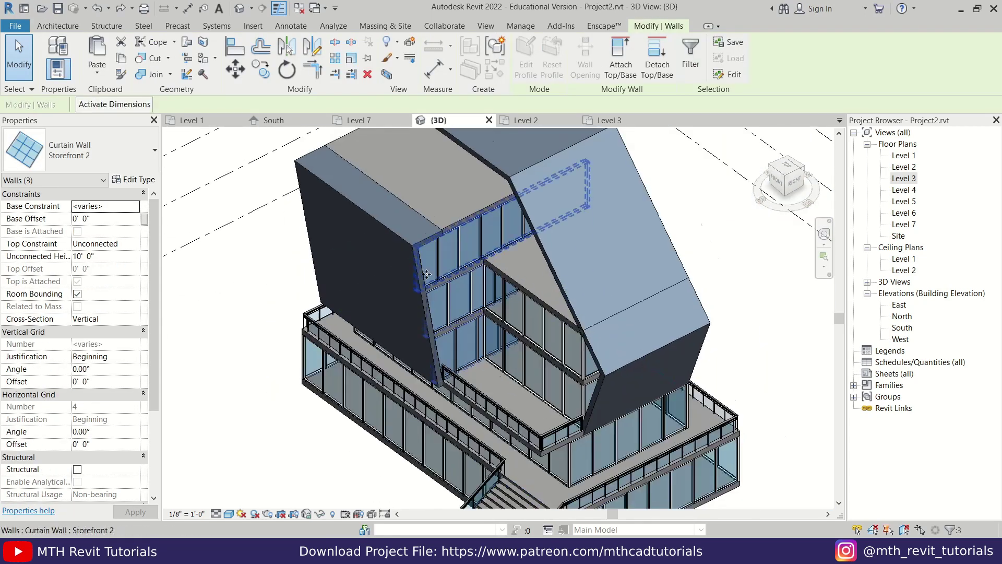
scroll(431, 276, up, 3)
scroll(381, 348, down, 1)
click(777, 180)
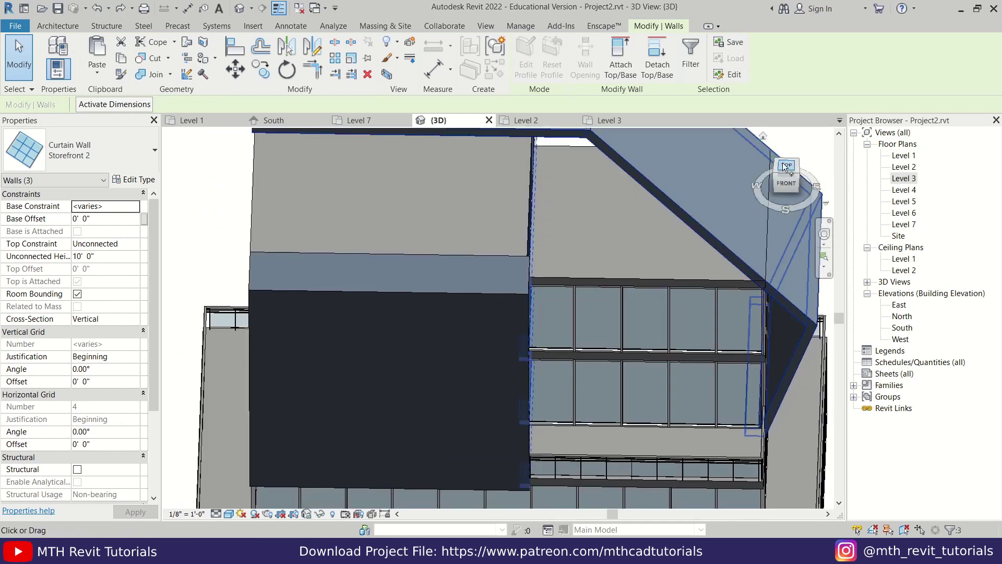
click(789, 170)
click(312, 46)
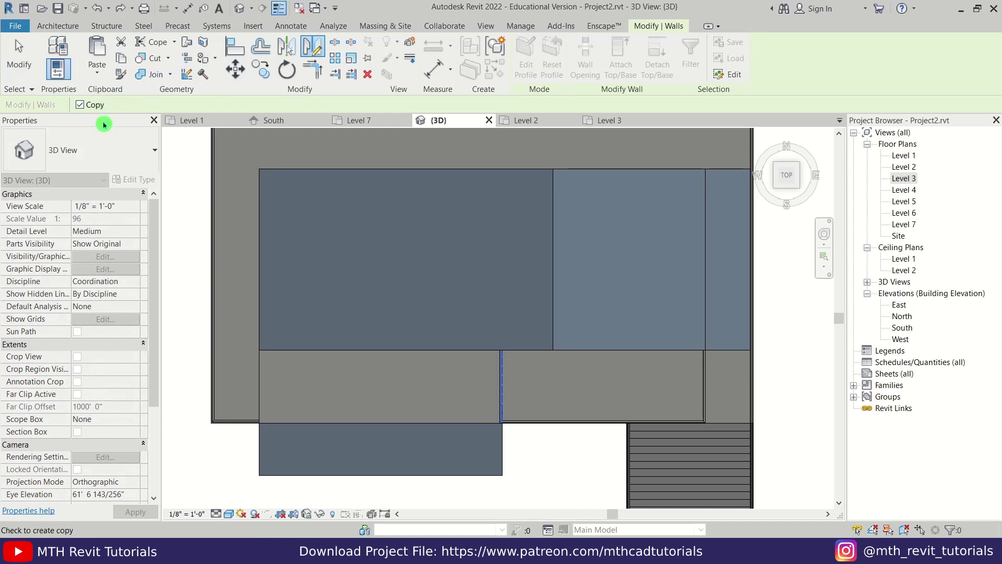
middle_drag(352, 468, 393, 374)
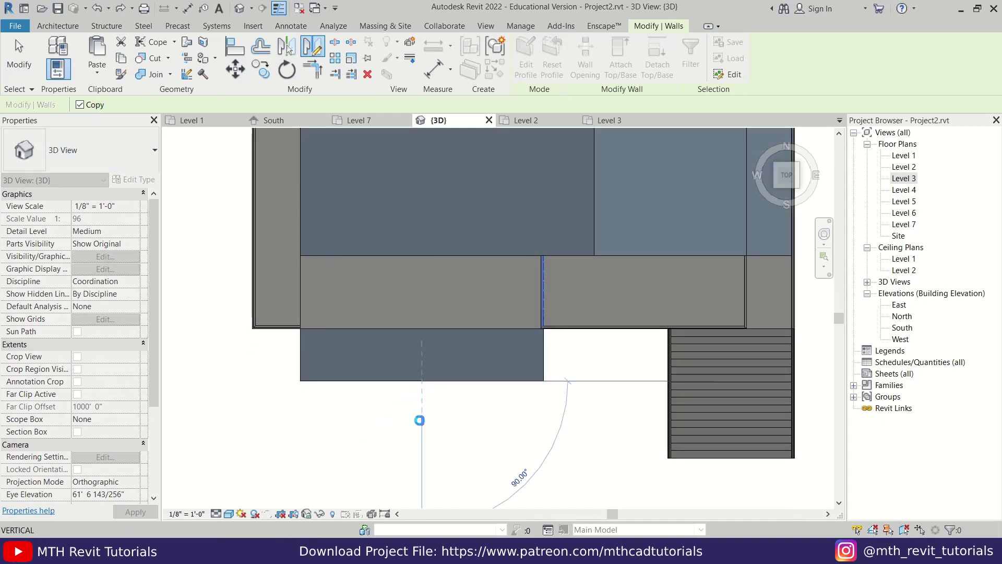
click(421, 422)
shift+middle_drag(418, 423, 479, 266)
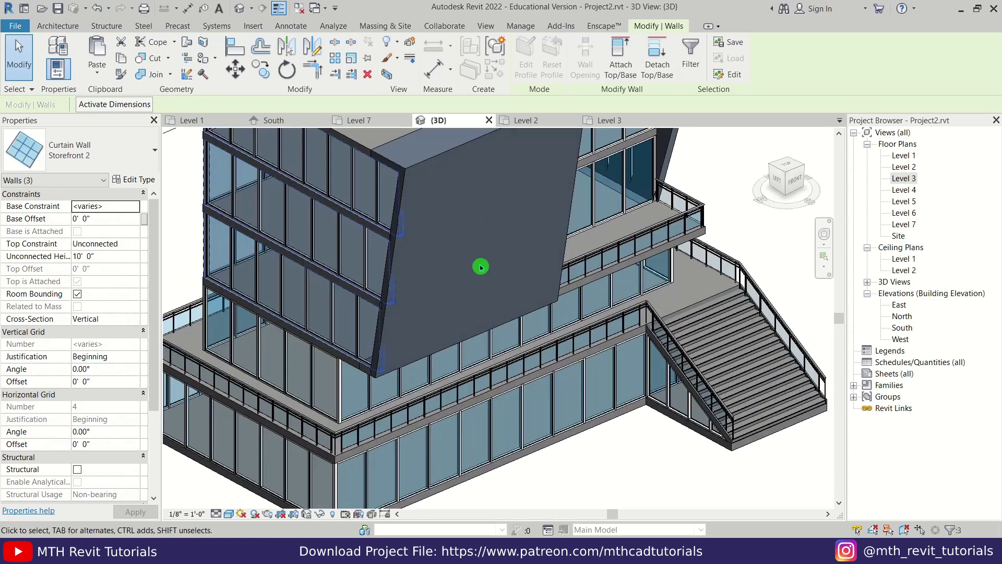
key(Escape)
Edit the Level 3 front curtain wall's profile, adding a line along the folded roof's lower inner edge
middle_drag(367, 345, 373, 449)
shift+middle_drag(373, 449, 559, 424)
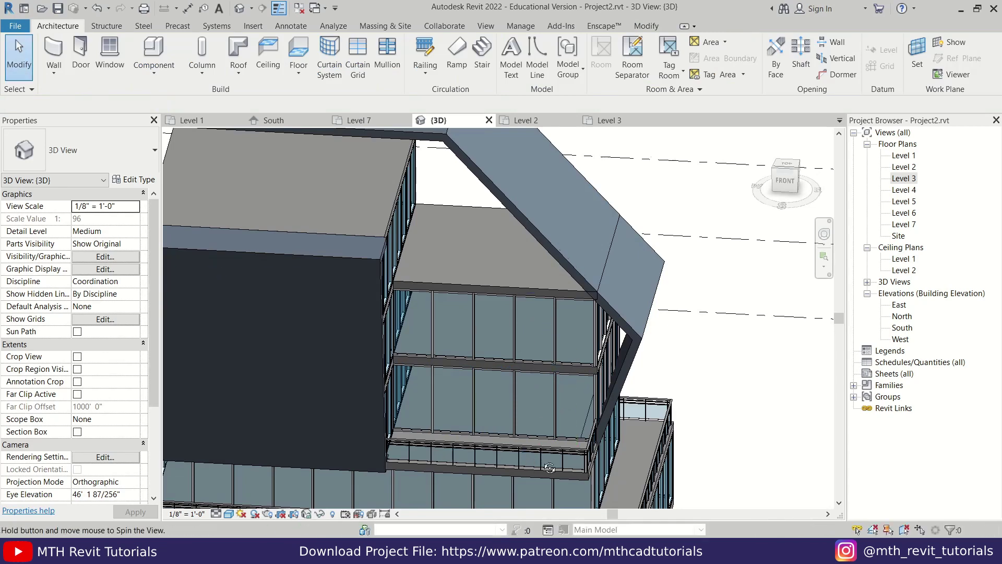
shift+middle_drag(550, 468, 592, 459)
scroll(537, 293, up, 2)
click(573, 370)
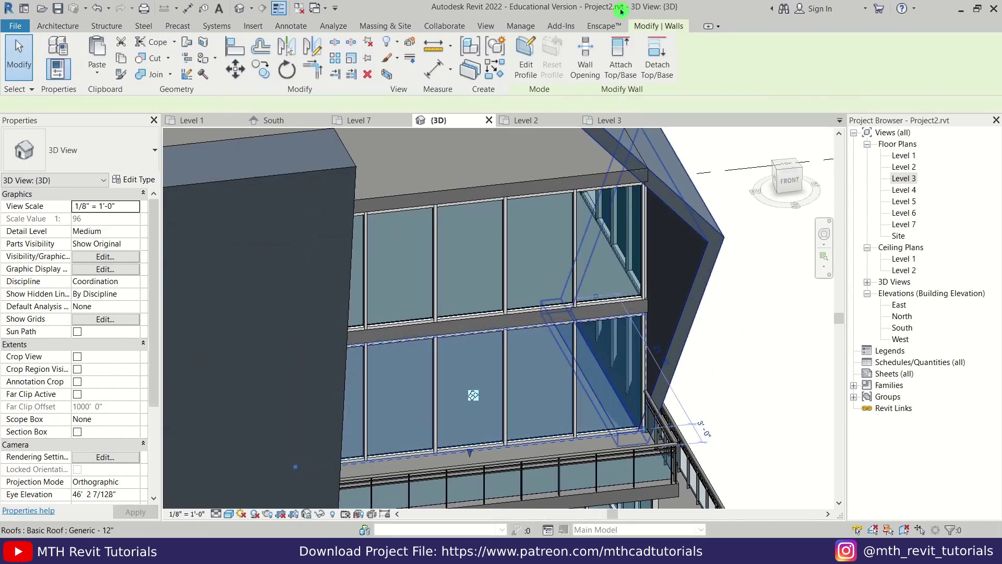
click(526, 57)
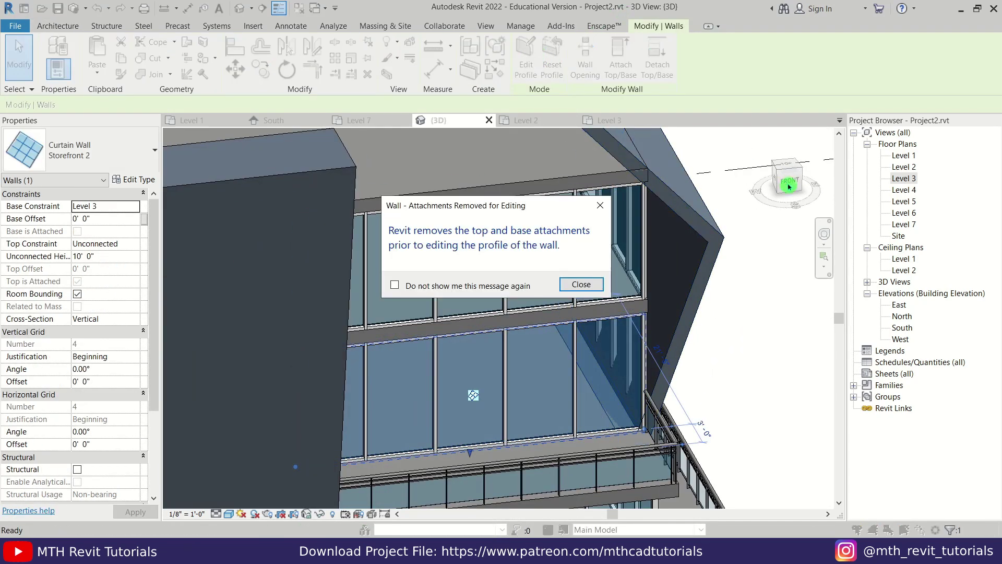
click(580, 285)
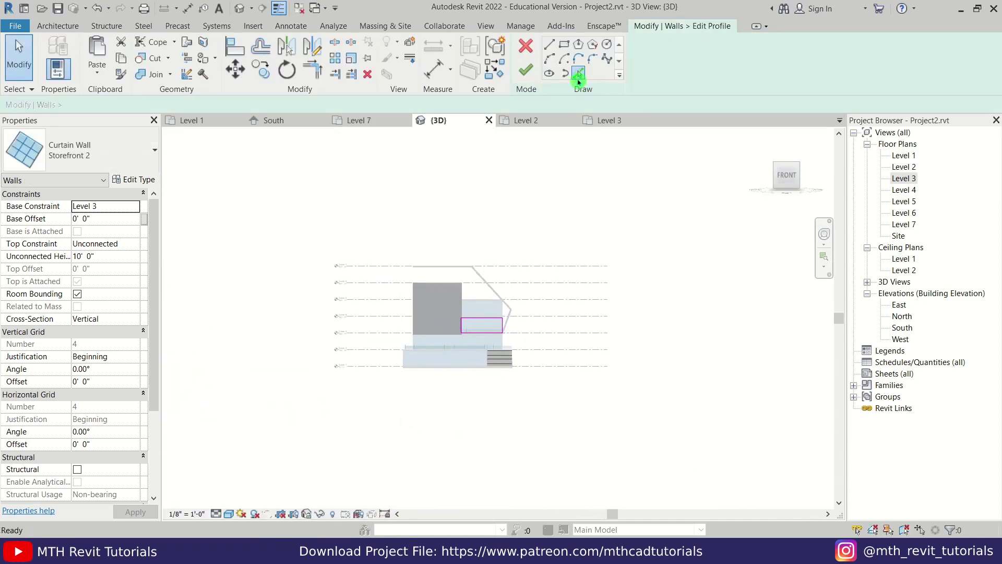
click(579, 75)
scroll(527, 297, up, 5)
click(541, 385)
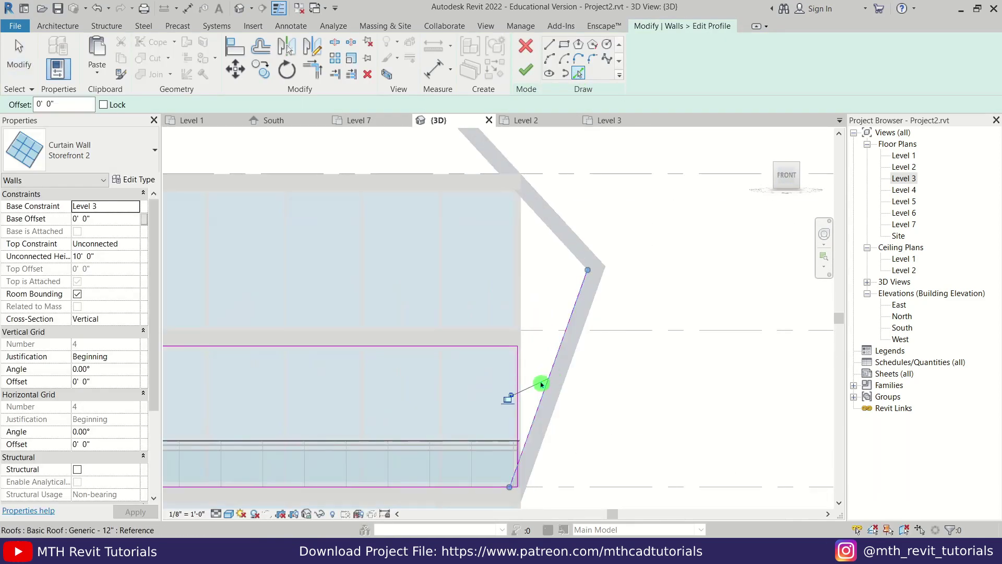
Trim the Level 3 front profile's top and vertical lines to the sloped line and finish it, deleting the conflicting mullions
key(t)
key(r)
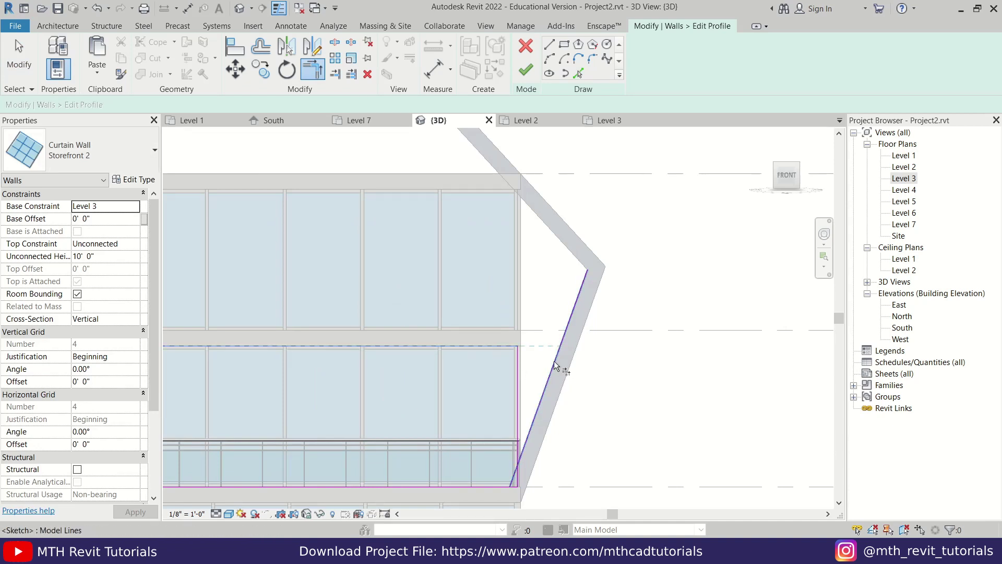
scroll(522, 488, up, 4)
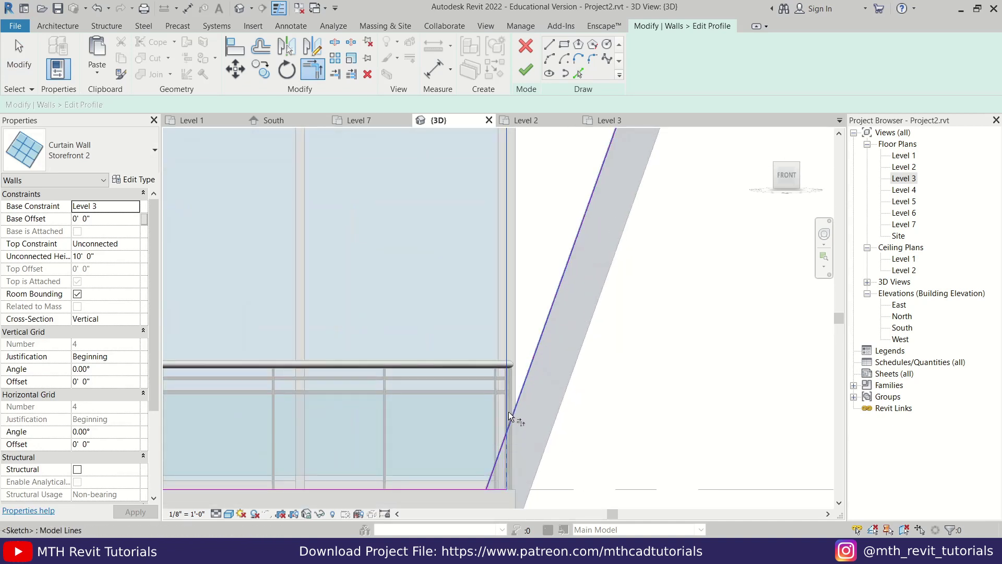
scroll(529, 474, down, 3)
key(Escape)
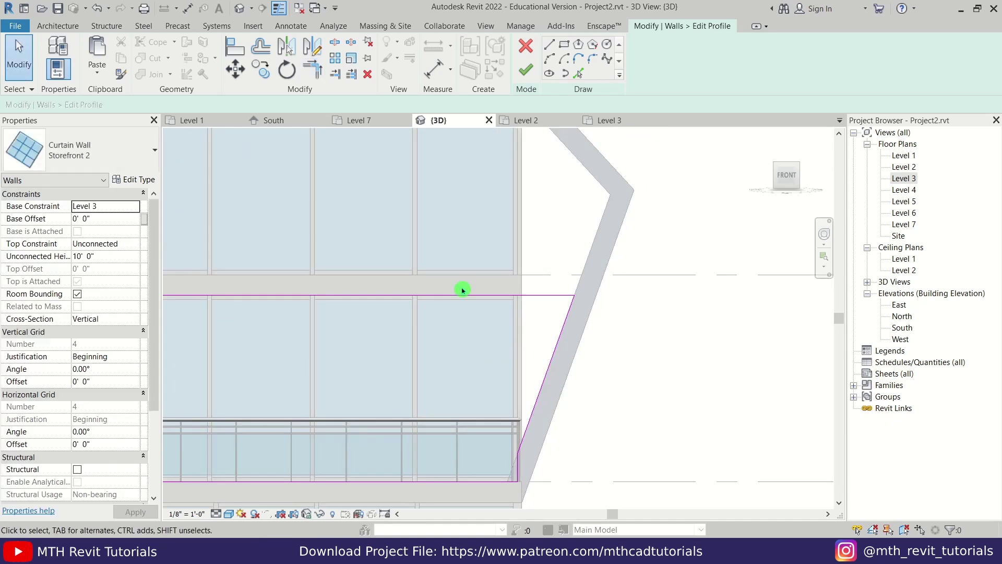
click(526, 72)
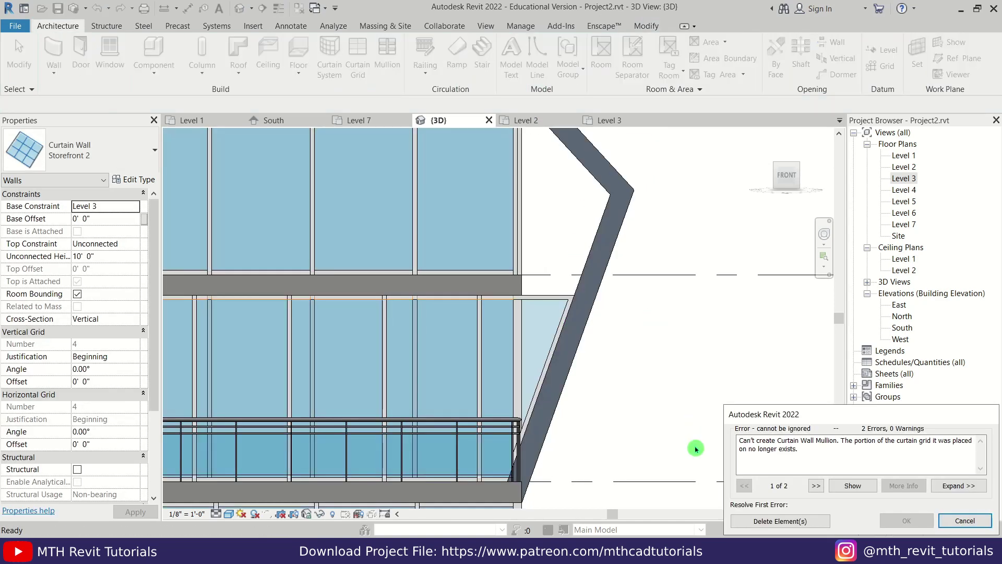
click(794, 518)
Extend the Level 4 front curtain wall's profile to both inner edges of the folded roof, replacing its old vertical edge, and finish it
middle_drag(582, 289, 625, 413)
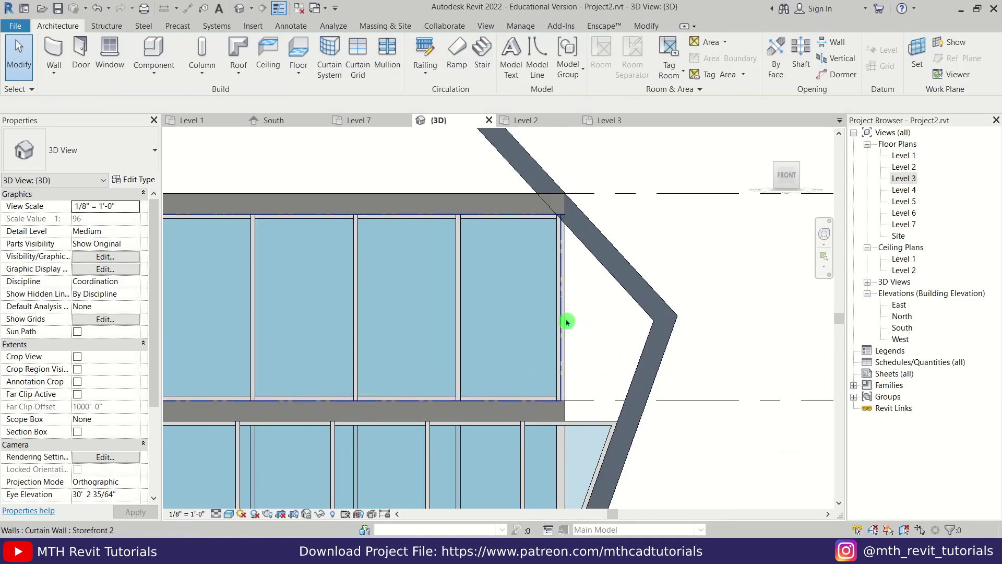
double_click(571, 322)
click(599, 283)
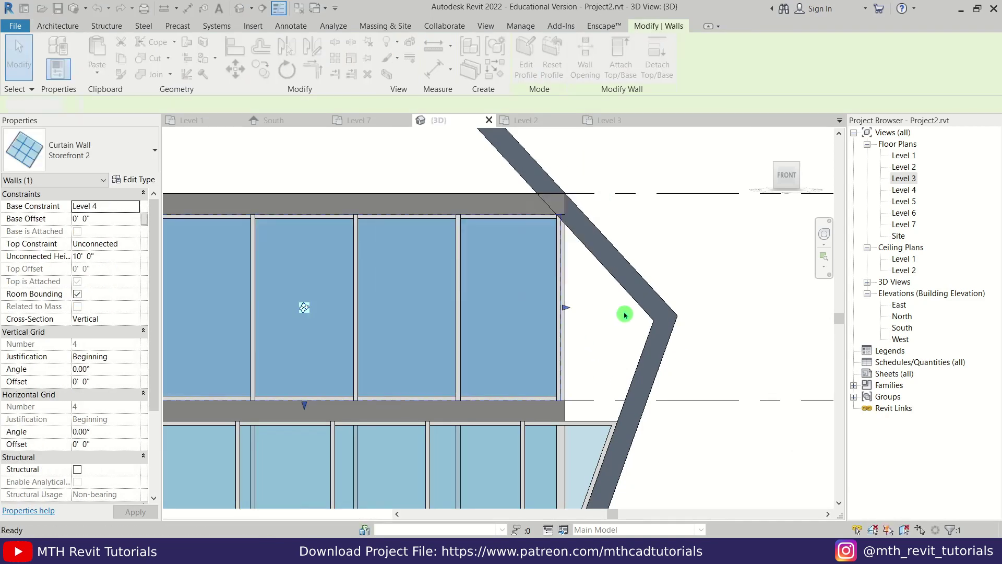
drag(533, 331, 531, 328)
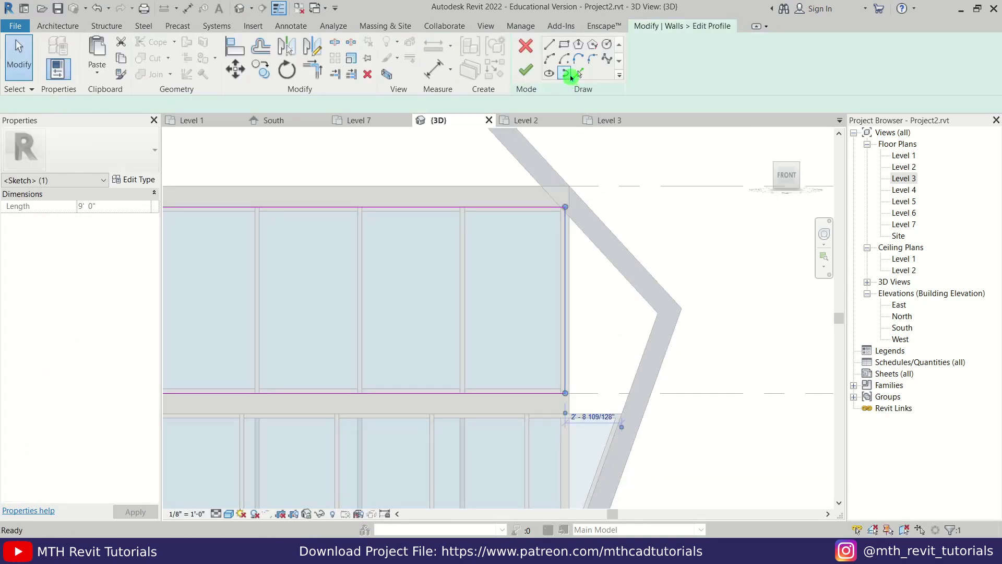
click(578, 73)
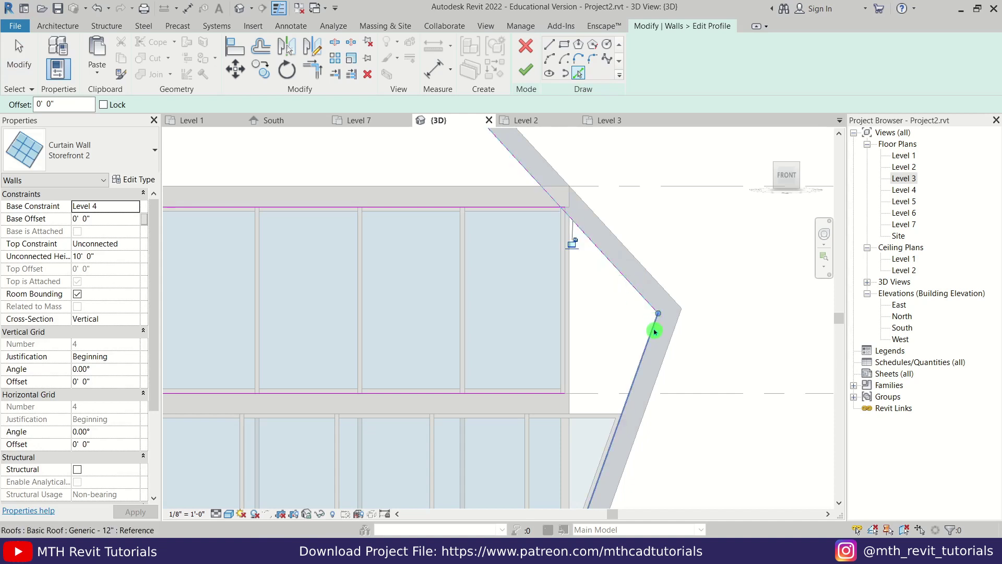
click(550, 397)
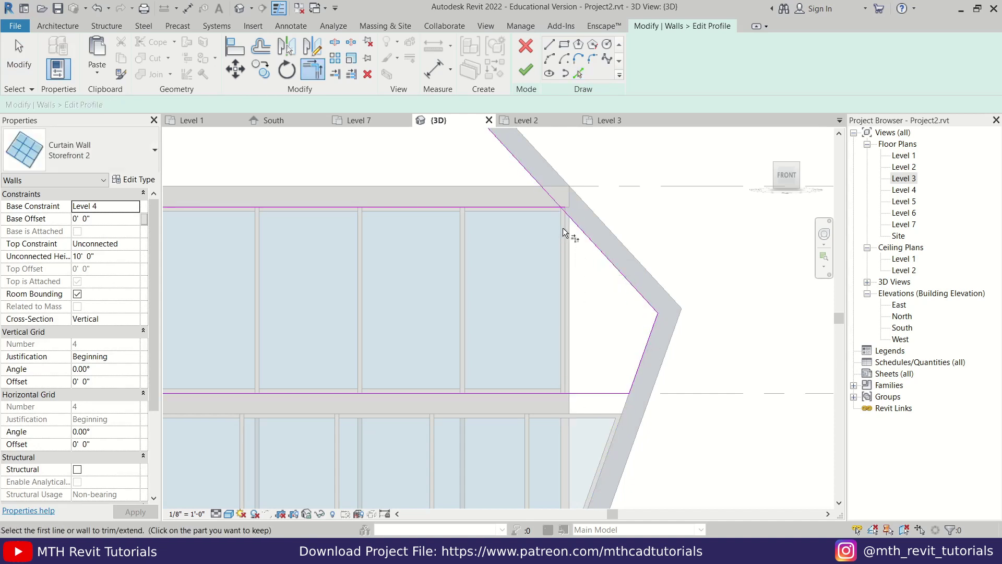
click(526, 70)
click(761, 480)
Extend the Level 4 floor slab's boundary edge into the folded roof's lower panel and finish it, deleting the conflicting elements
shift+middle_drag(761, 480, 556, 405)
click(551, 405)
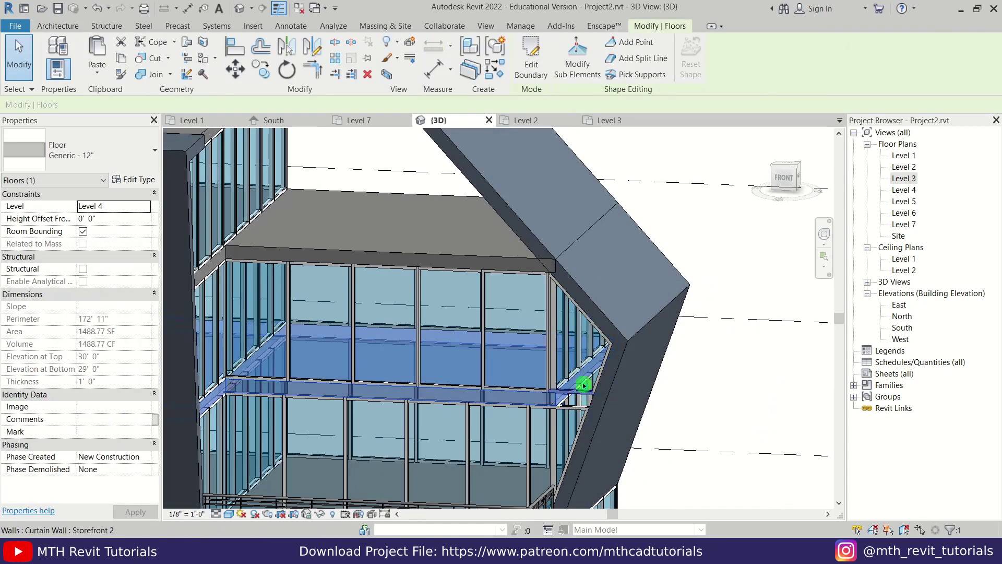
double_click(581, 370)
scroll(579, 375, up, 3)
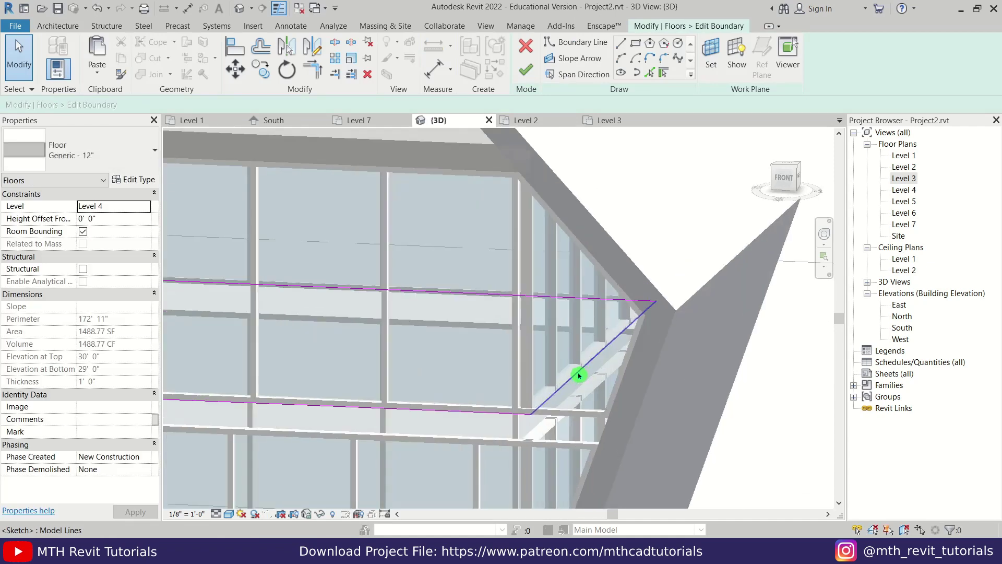
drag(640, 389, 660, 389)
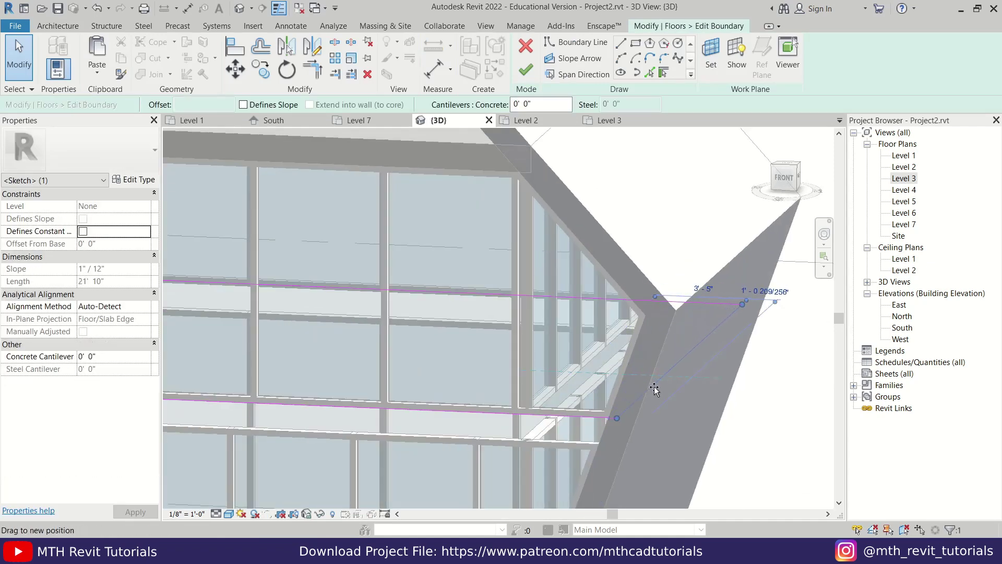
click(521, 77)
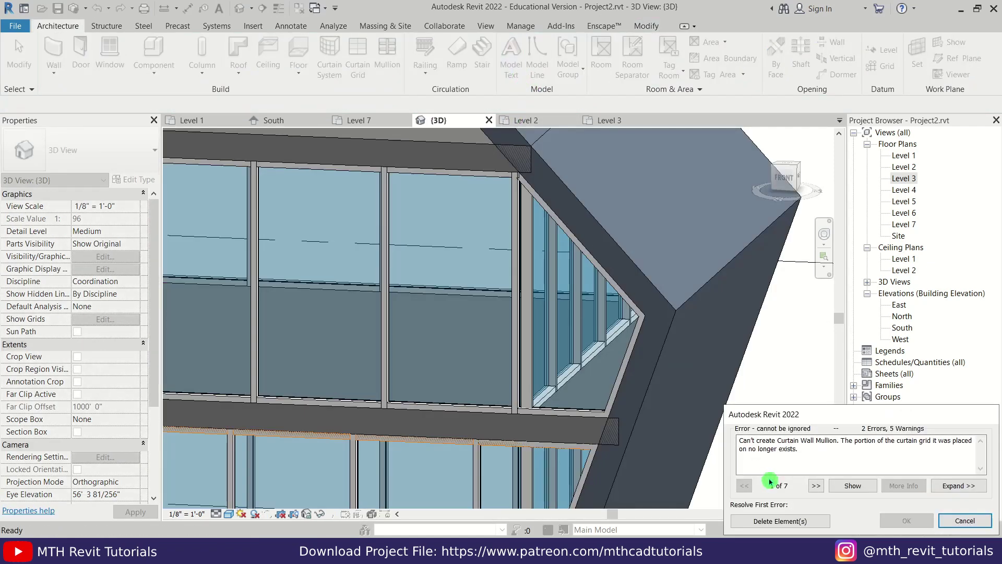
click(787, 520)
Delete the Level 4 and Level 3 side curtain walls standing behind the folded roof's lower panel
click(655, 365)
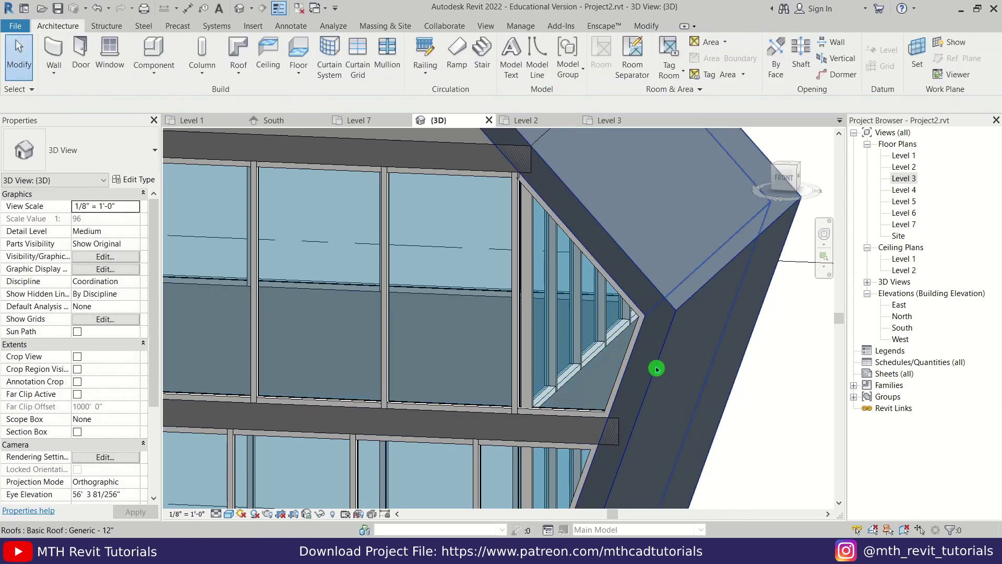
click(576, 354)
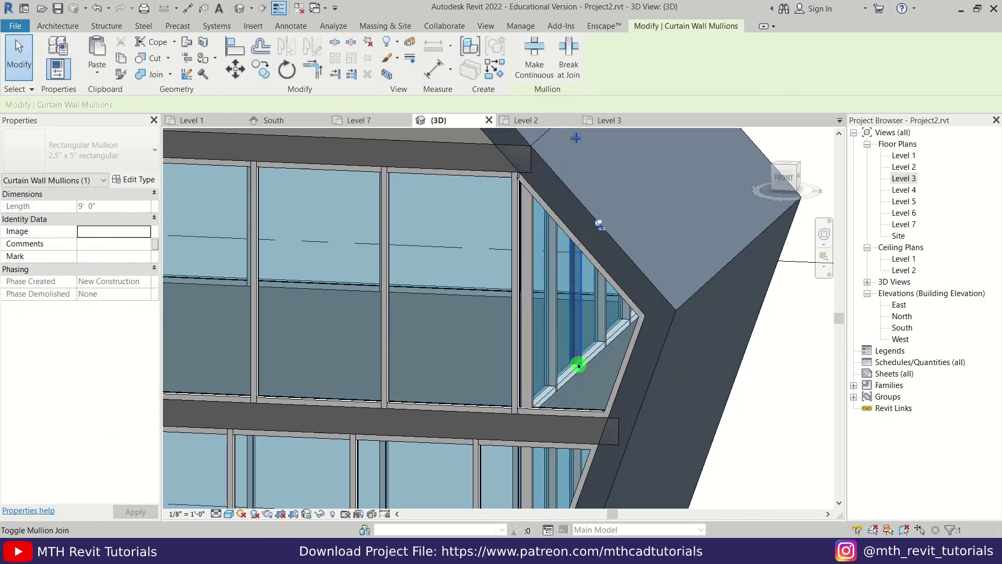
click(587, 383)
key(Delete)
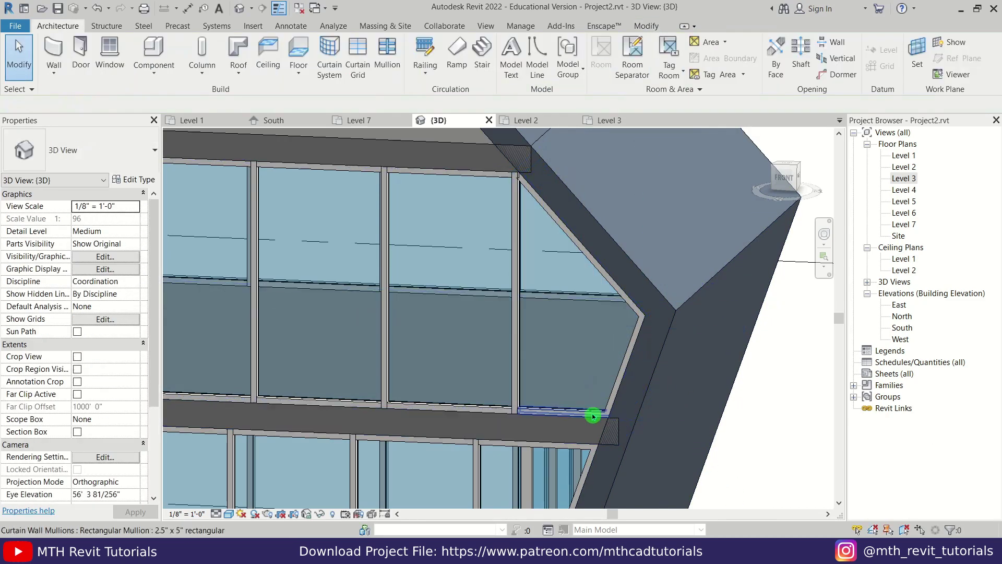
middle_drag(593, 414, 592, 269)
click(557, 352)
key(Delete)
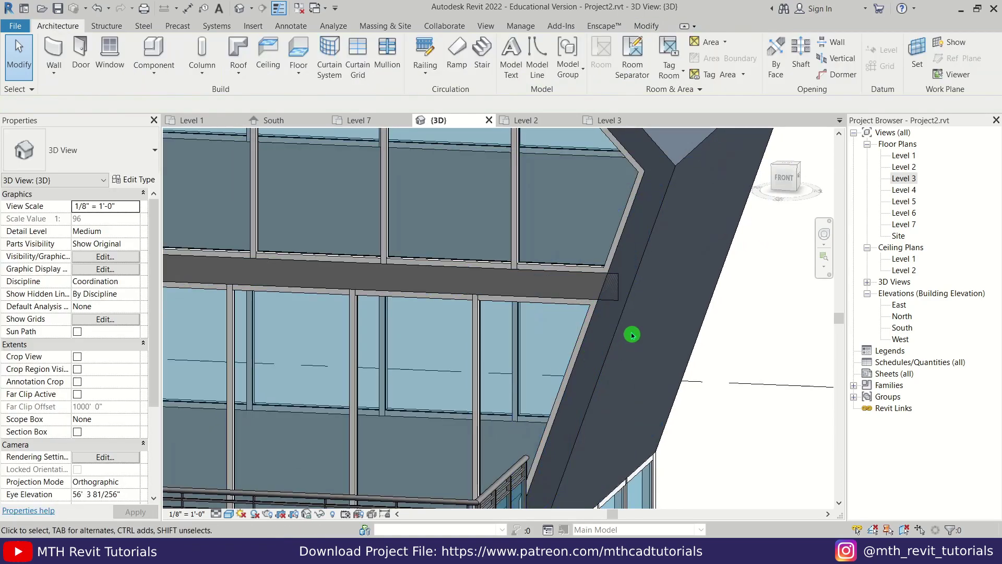
Delete the Level 4 rear curtain wall section beside the folded roof
scroll(599, 324, down, 2)
shift+middle_drag(600, 324, 647, 363)
shift+middle_drag(573, 339, 381, 323)
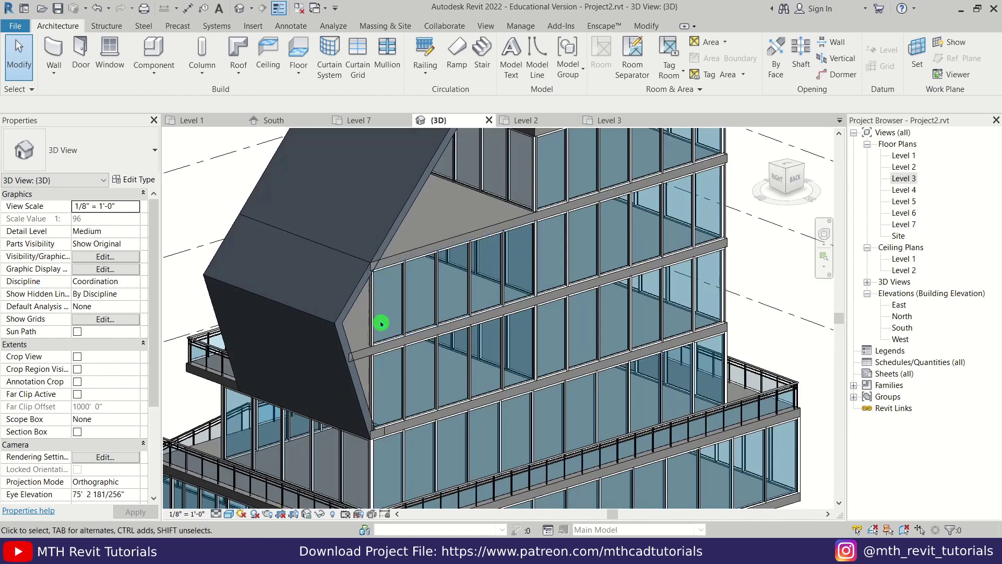
click(374, 327)
key(Delete)
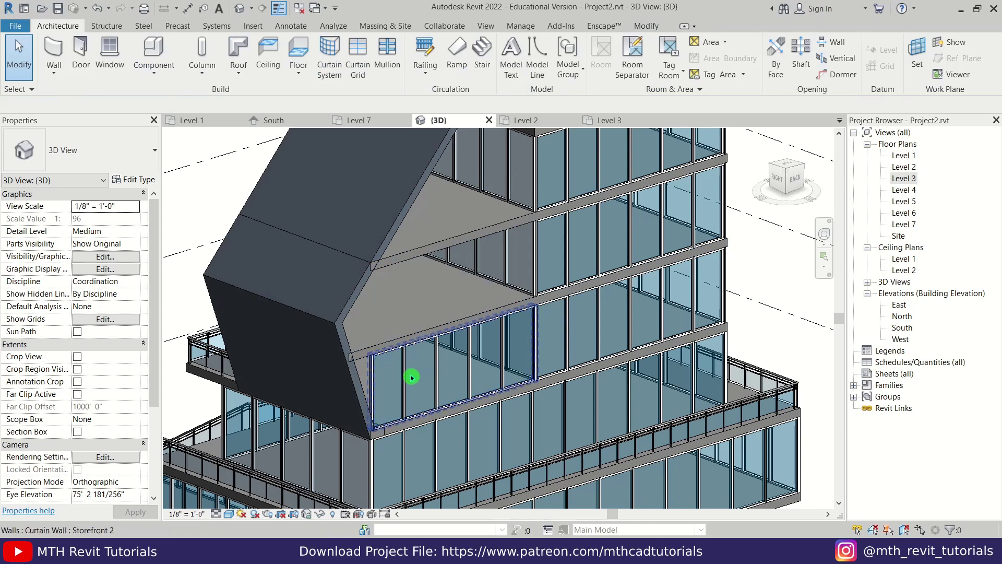
Mirror copies of the Level 4 front curtain wall and the one below it to the rear, using a drawn axis through the folded roof's midpoint
shift+middle_drag(445, 376, 478, 321)
click(478, 321)
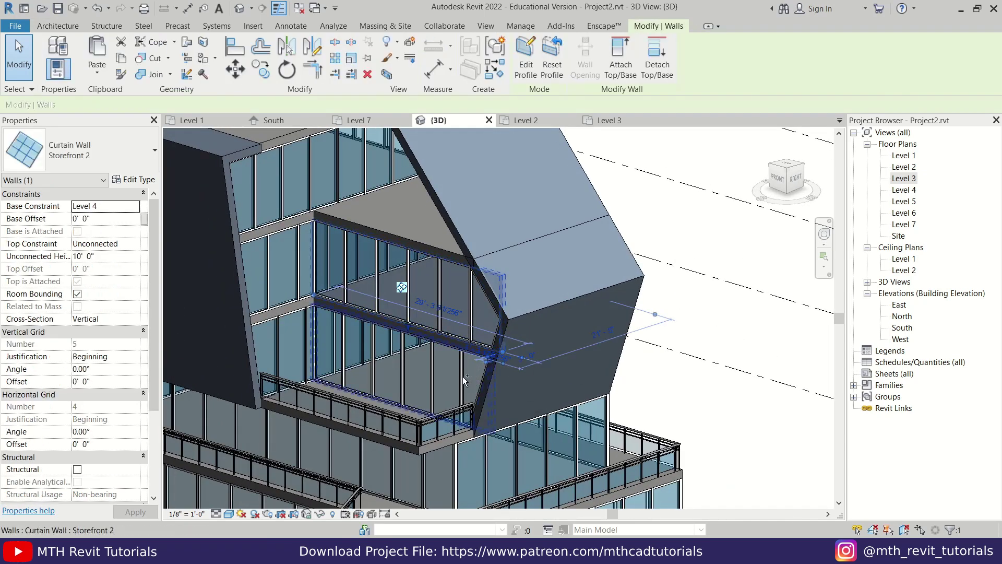
shift+middle_drag(586, 407, 807, 228)
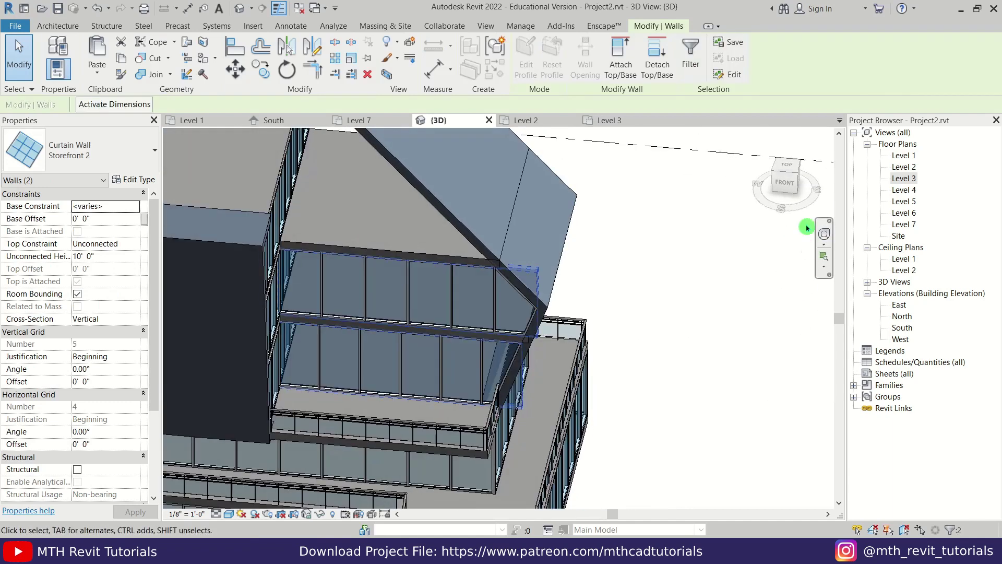
click(787, 171)
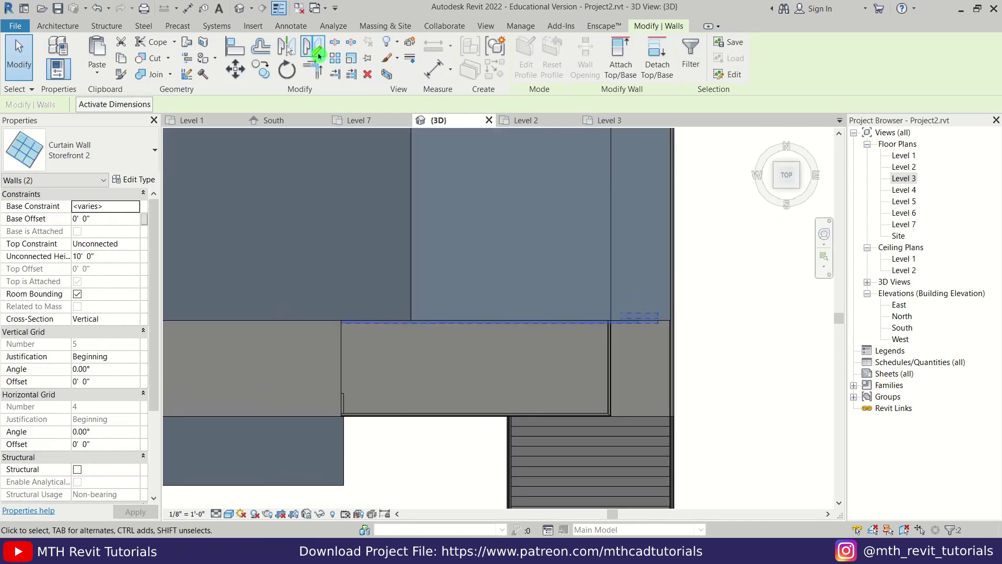
click(310, 54)
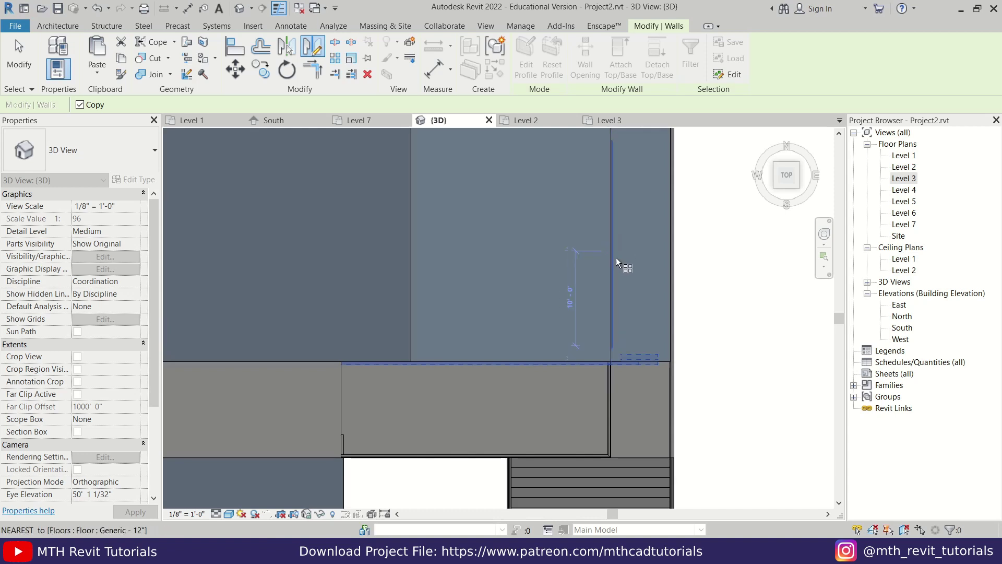
scroll(616, 258, down, 1)
middle_drag(616, 258, 607, 288)
click(605, 276)
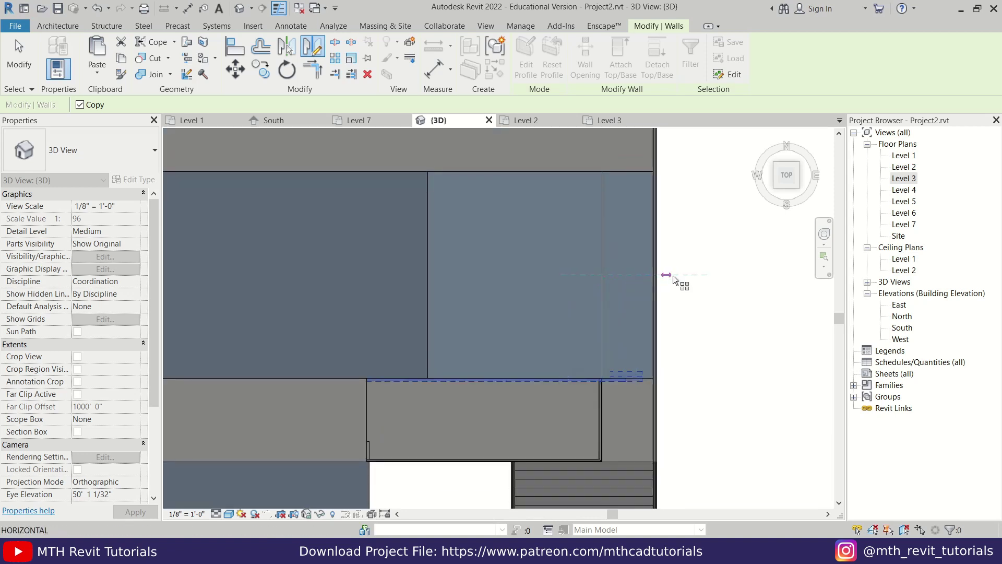
click(690, 275)
key(Escape)
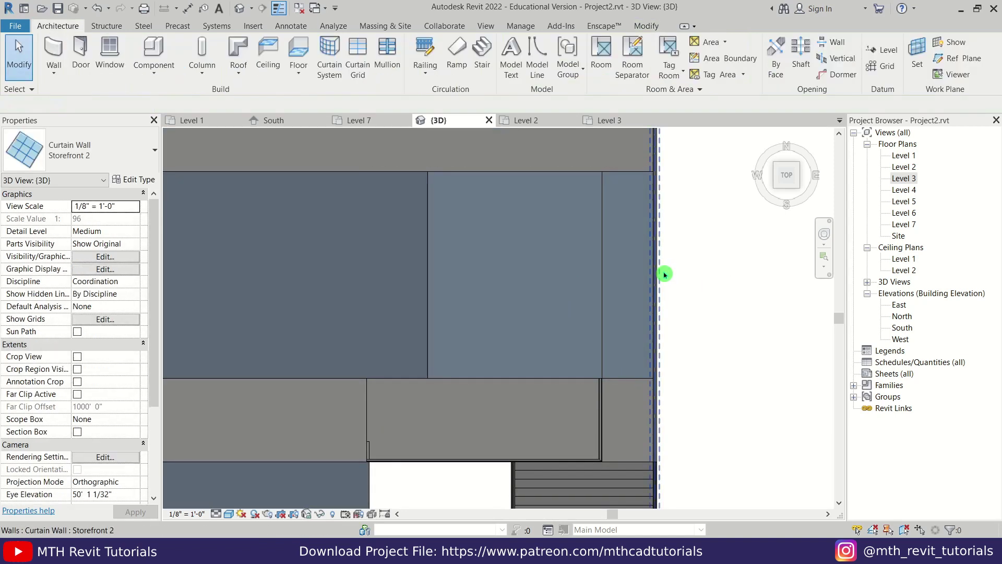
shift+middle_drag(677, 282, 449, 202)
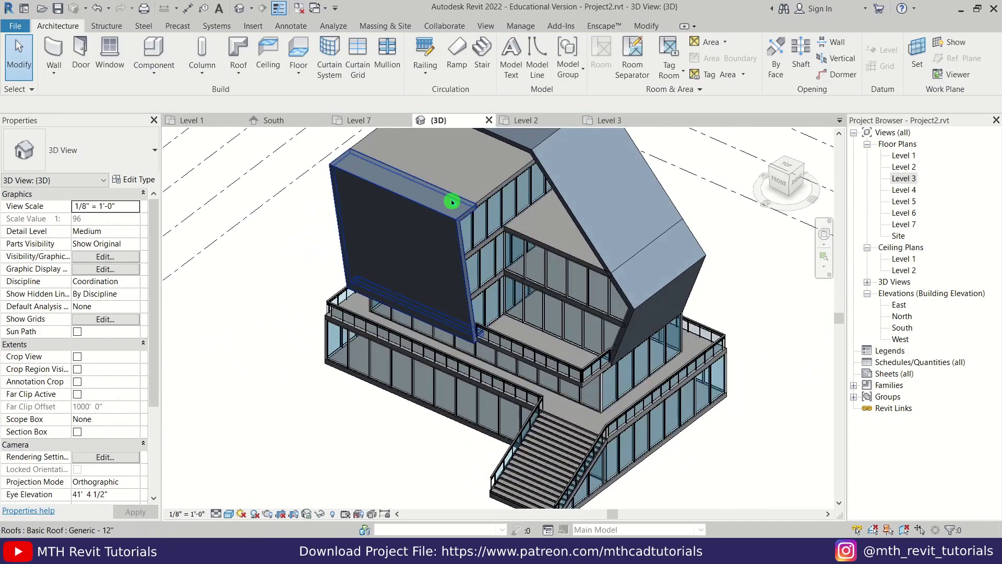
scroll(469, 224, up, 3)
middle_drag(586, 280, 519, 281)
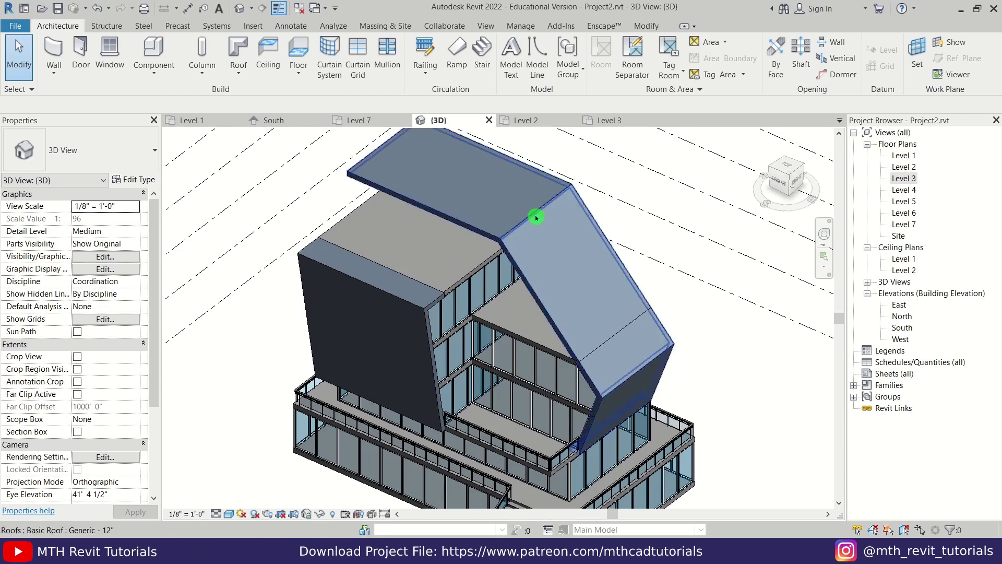
click(469, 239)
key(Escape)
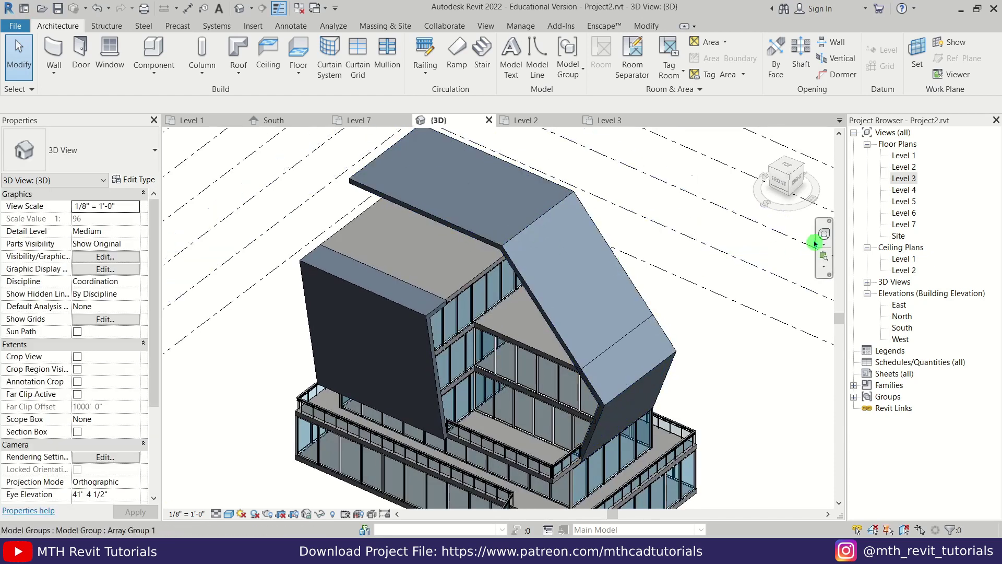
In the Level 6 floor plan, create a rectangular architectural column type named 1' X 1' with 1' depth and 1' width
double_click(908, 214)
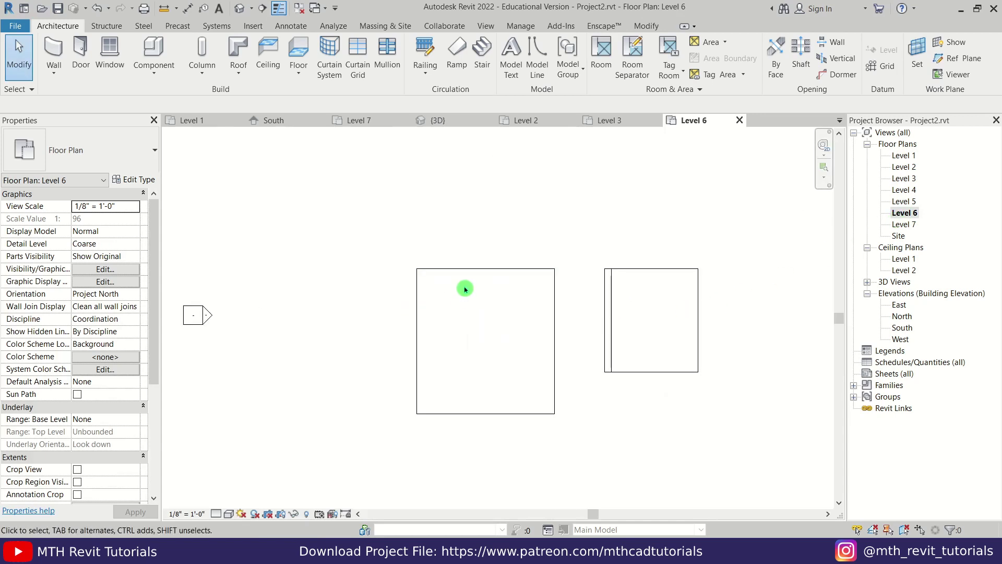
click(202, 73)
click(234, 127)
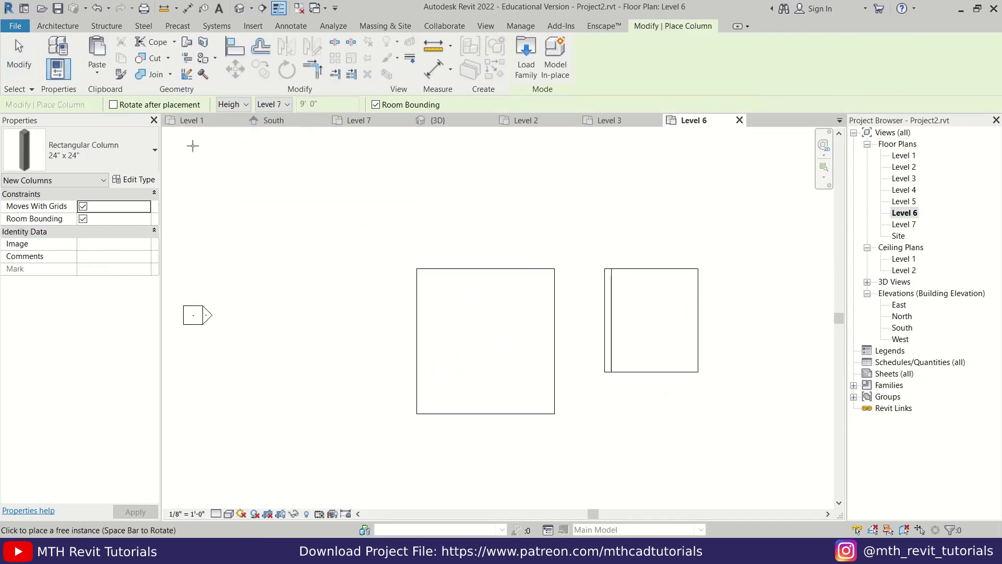
click(134, 180)
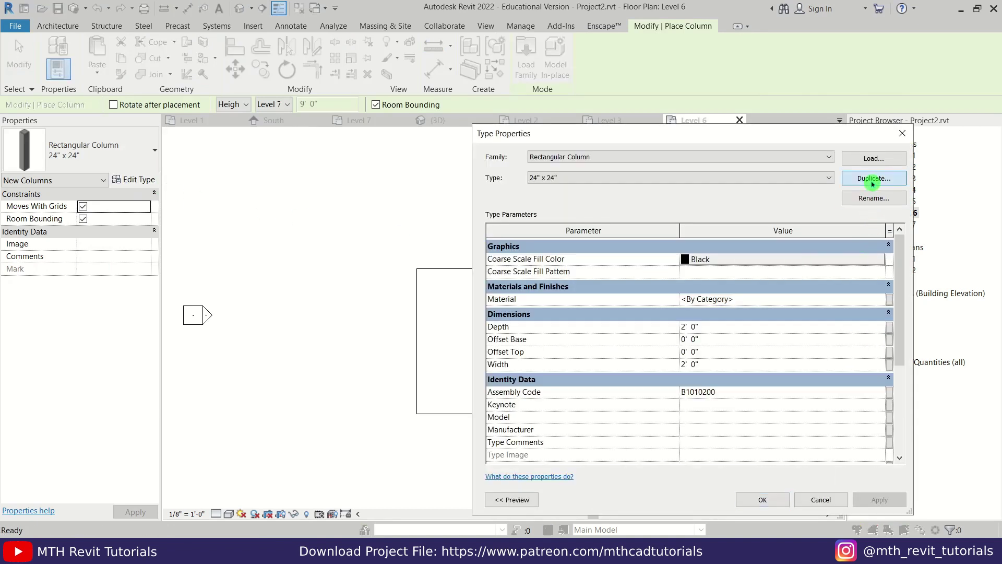
click(873, 179)
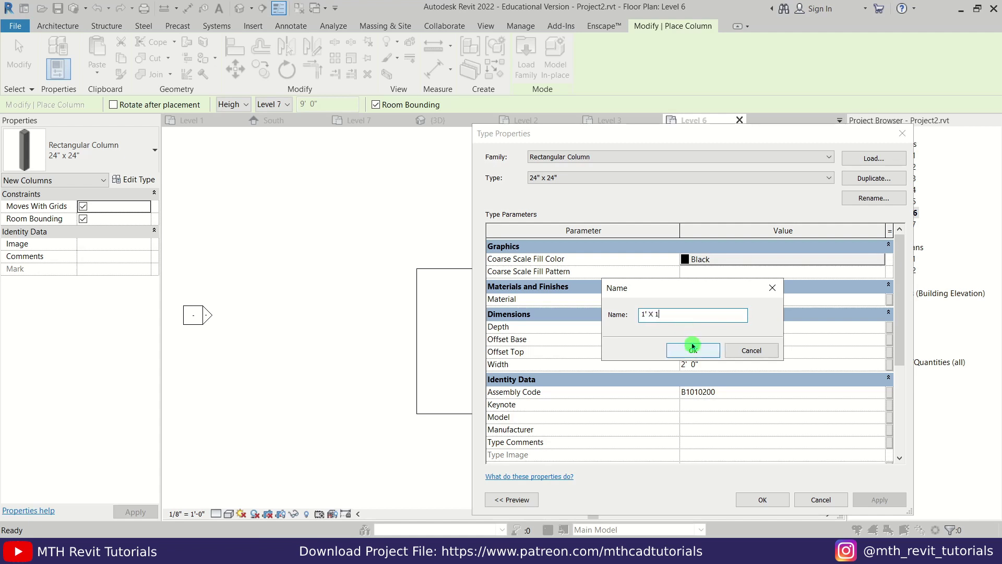
click(692, 354)
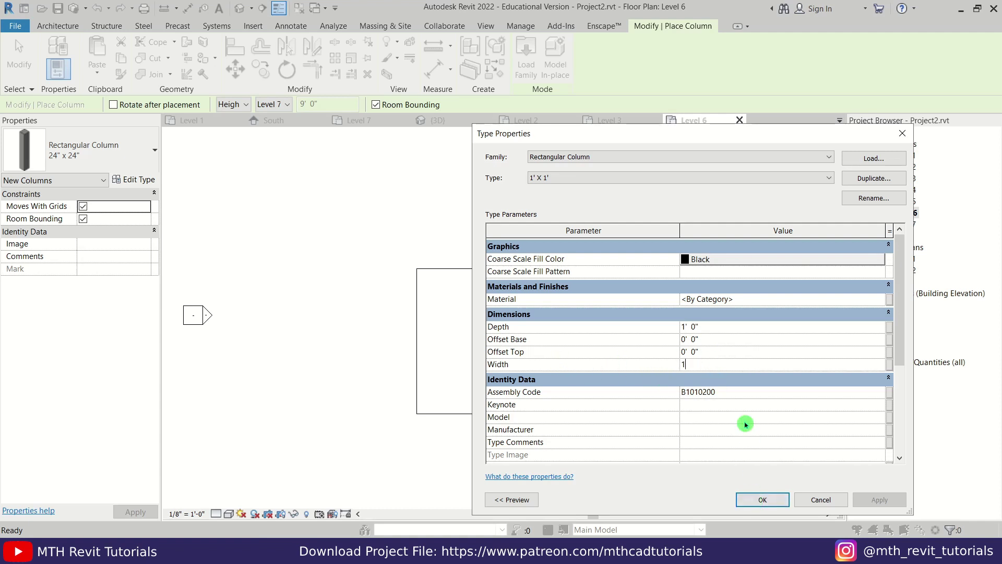
click(762, 501)
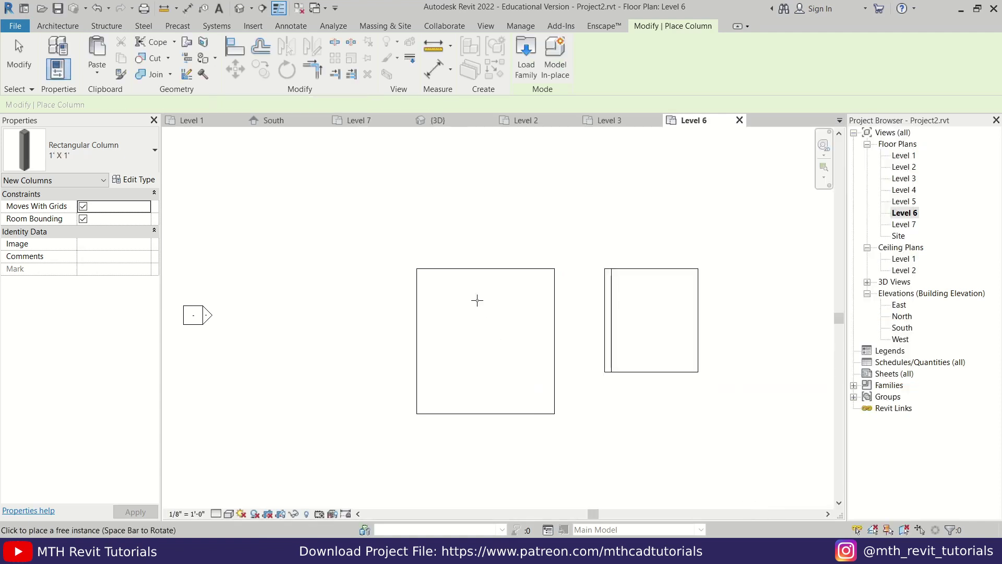
Place three aligned 1' X 1' columns from Level 6 to Level 7 in a row near the floor slab's left edge
scroll(438, 285, up, 2)
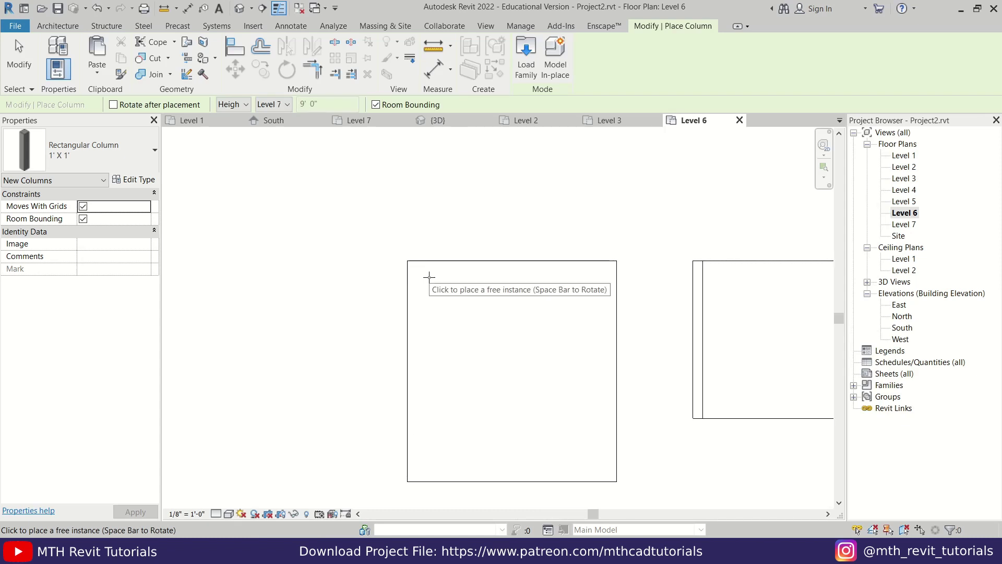
click(427, 277)
scroll(442, 308, down, 1)
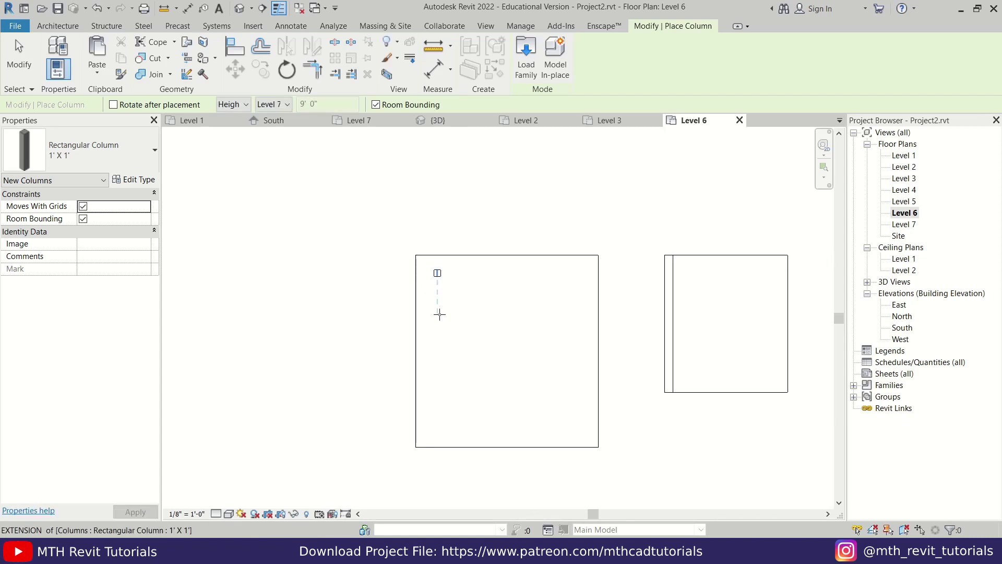
click(437, 312)
click(438, 361)
key(Escape)
drag(359, 291, 446, 334)
scroll(445, 345, up, 2)
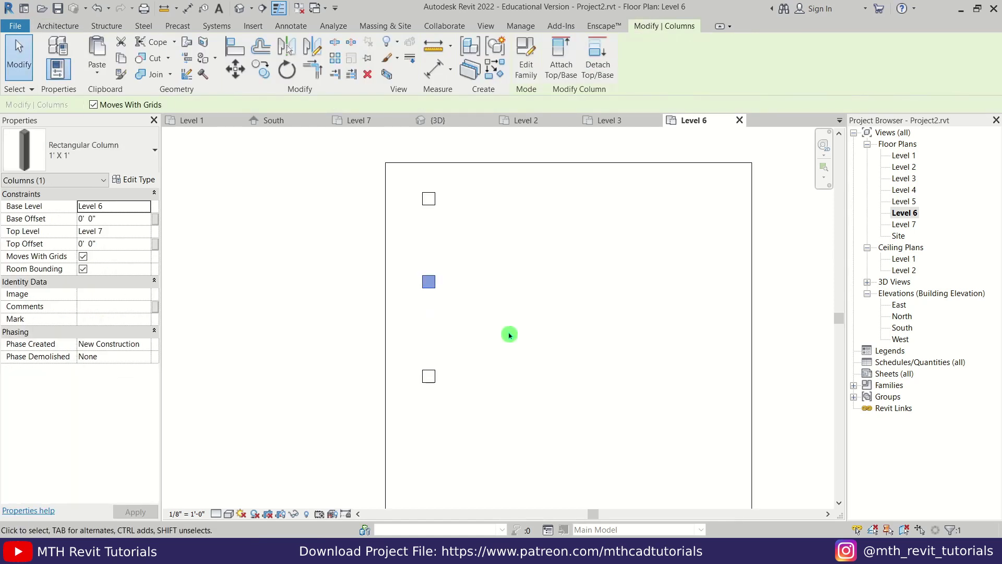
click(335, 306)
Attach the tops of the three Level 6 columns to the overhanging flat panel of the folded roof in the 3D view
click(240, 13)
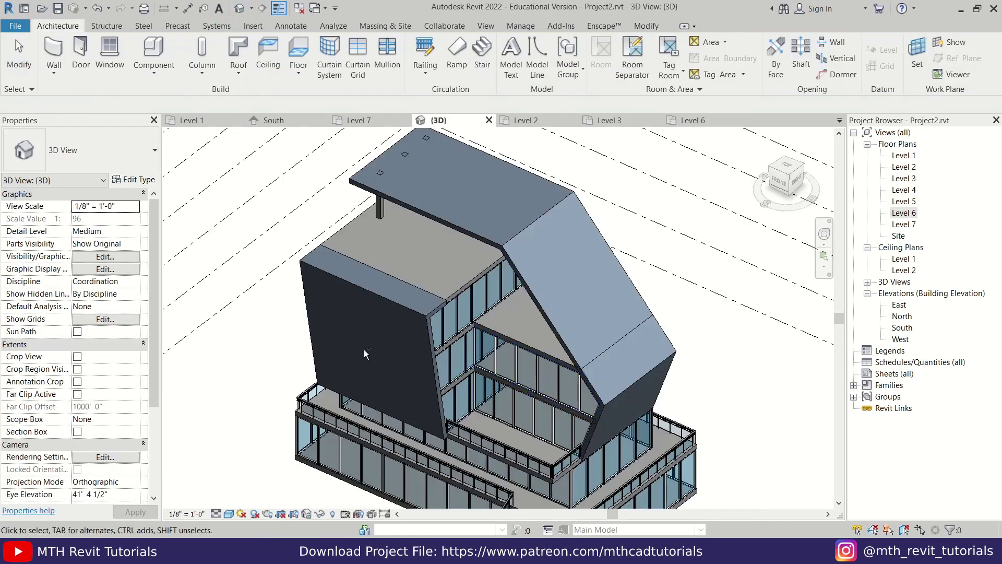
shift+middle_drag(376, 248, 329, 246)
scroll(411, 252, up, 2)
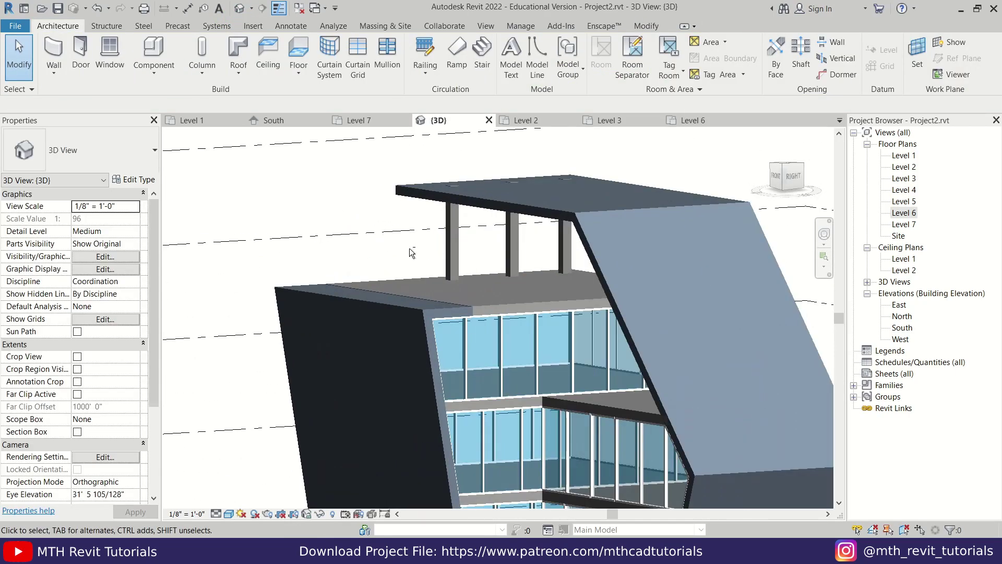
shift+middle_drag(411, 253, 492, 237)
drag(495, 239, 316, 249)
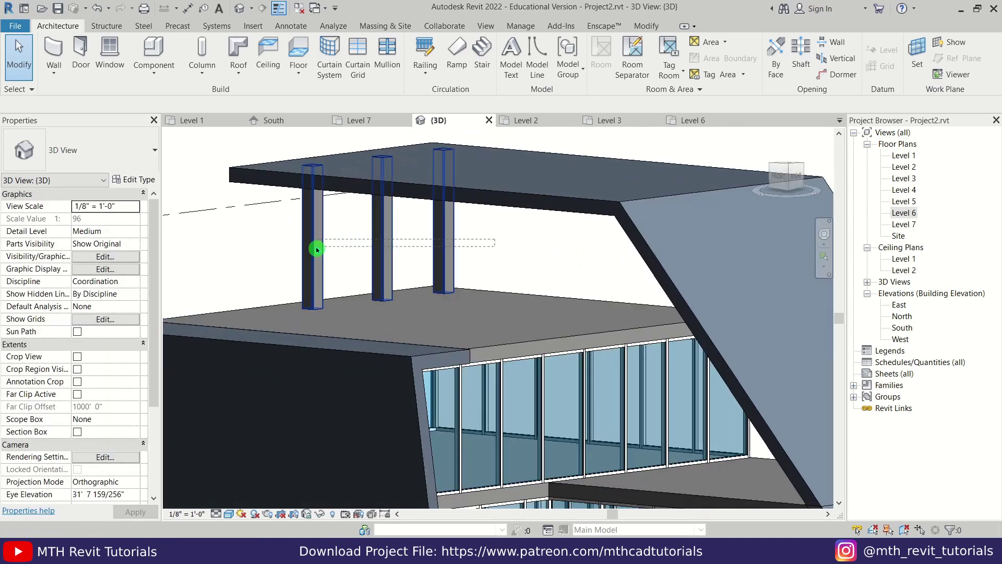
click(559, 69)
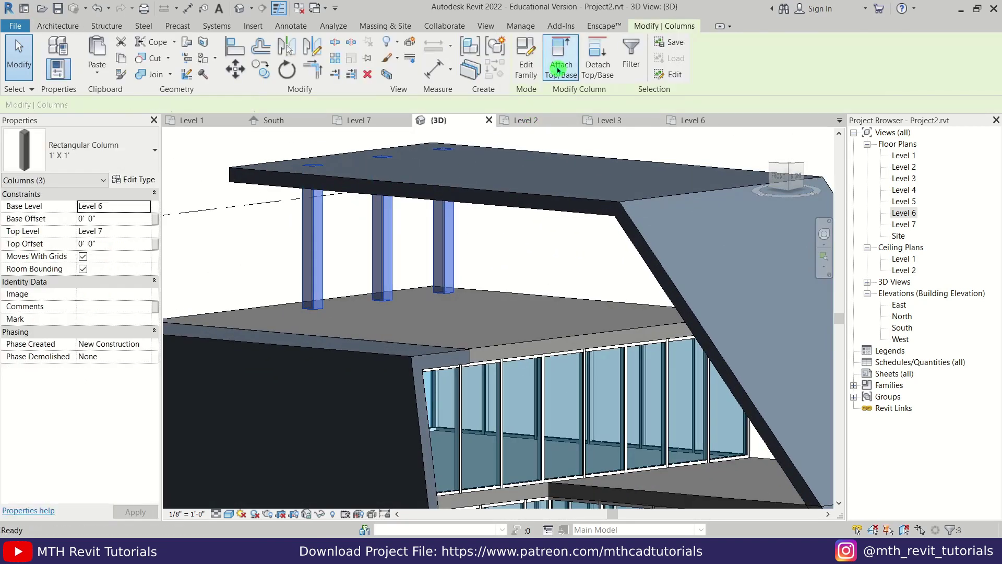
click(471, 197)
shift+middle_drag(429, 215, 409, 362)
Copy the row of three columns 12' to the right in the Level 6 floor plan
click(693, 120)
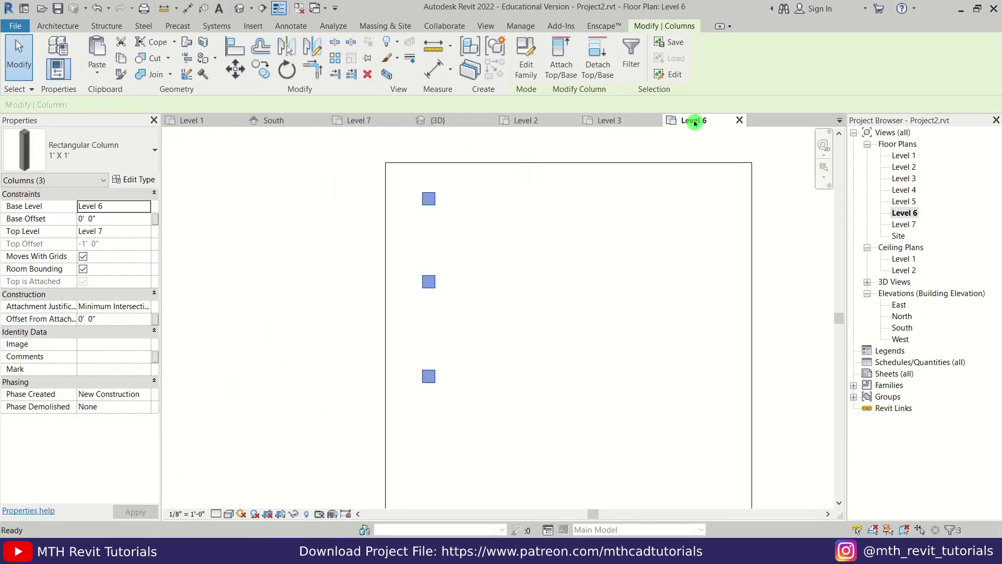
click(262, 69)
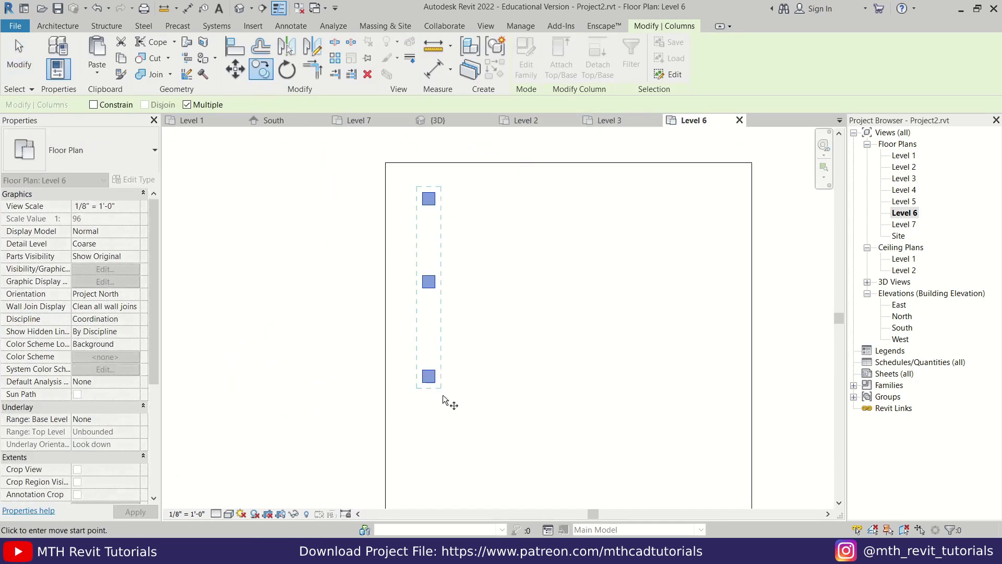
click(429, 377)
scroll(433, 384, down, 2)
scroll(433, 384, down, 1)
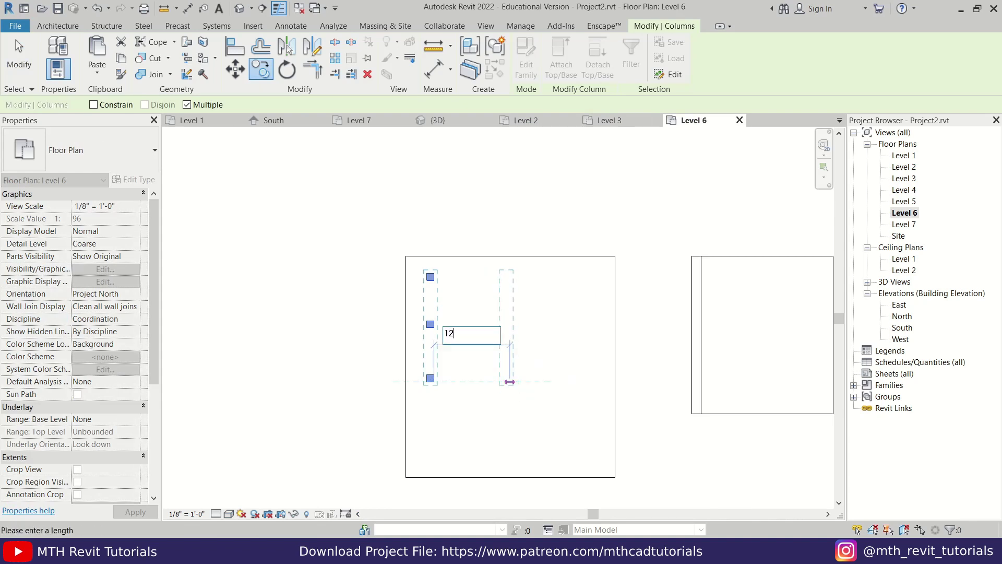
key(Return)
key(Escape)
key(Escape)
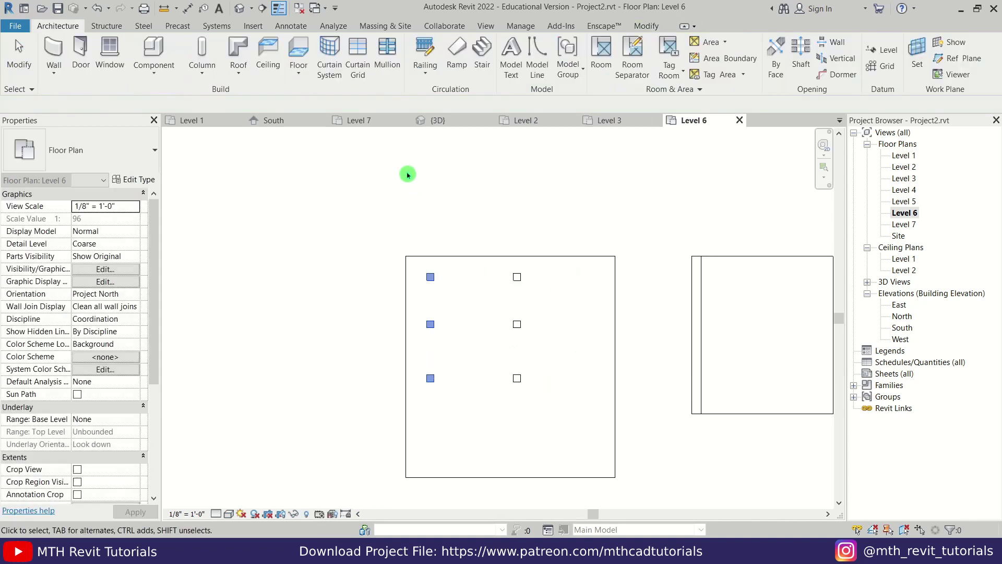
Start a by-face opening on the folded roof's flat top panel and sketch a rectangle about 3' by 15'-6" beside the left columns in the Level 6 plan
click(462, 120)
scroll(474, 239, up, 3)
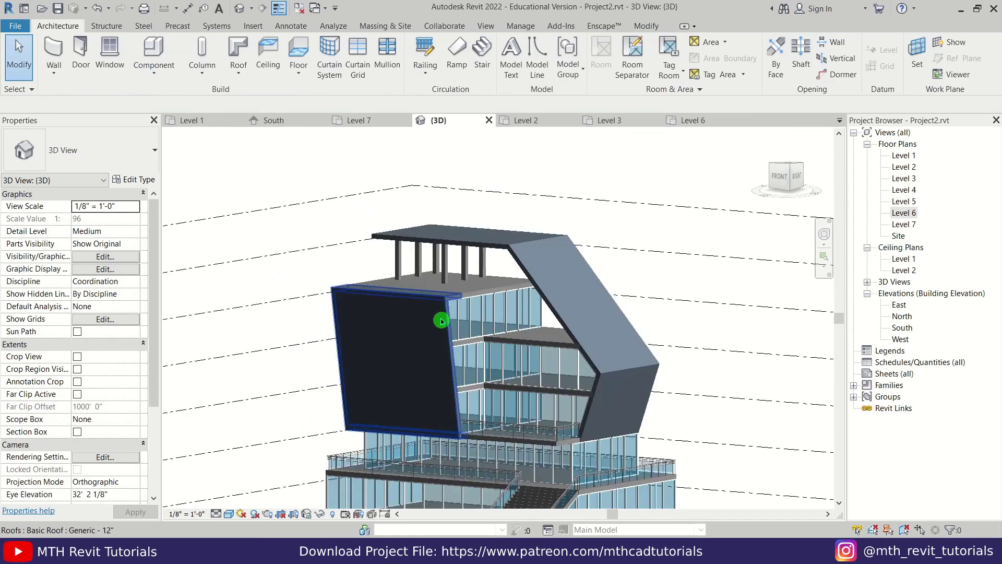
shift+middle_drag(442, 321, 497, 419)
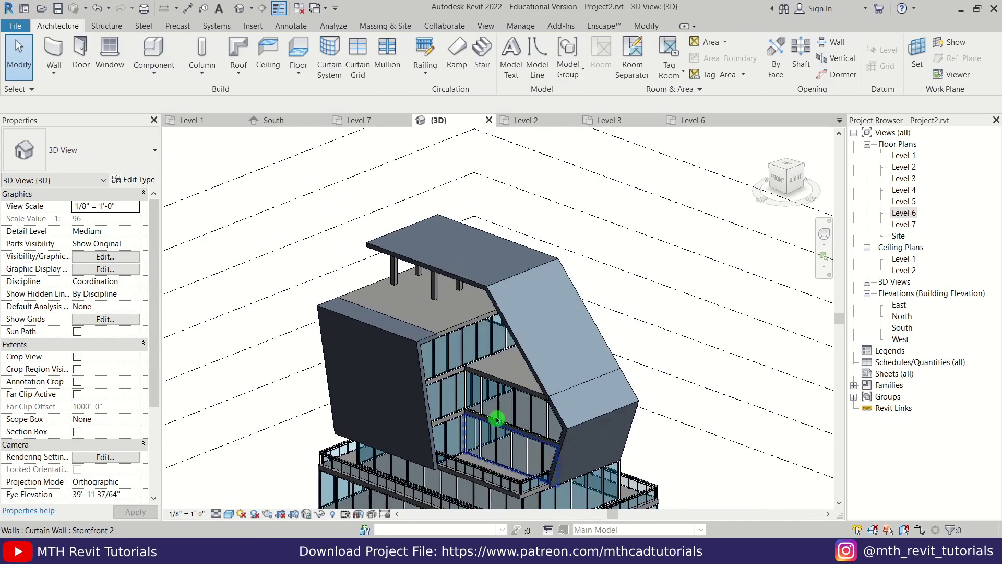
scroll(509, 274, up, 3)
shift+middle_drag(446, 201, 452, 239)
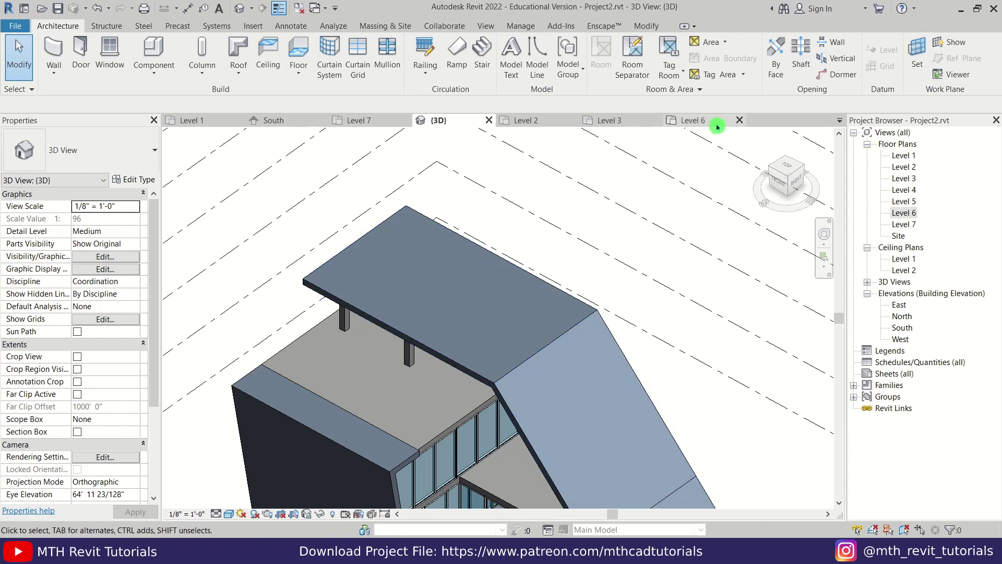
click(776, 72)
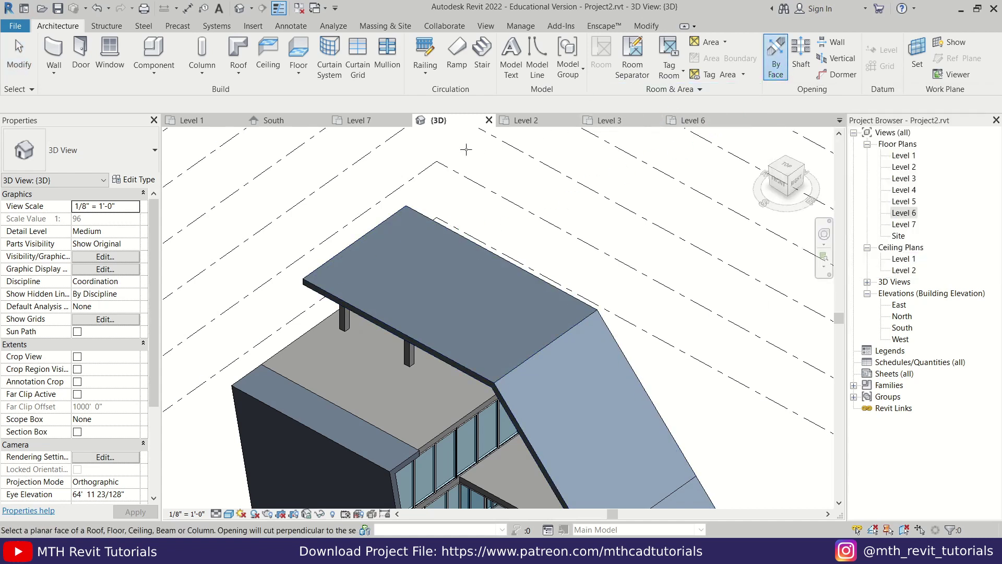
click(412, 214)
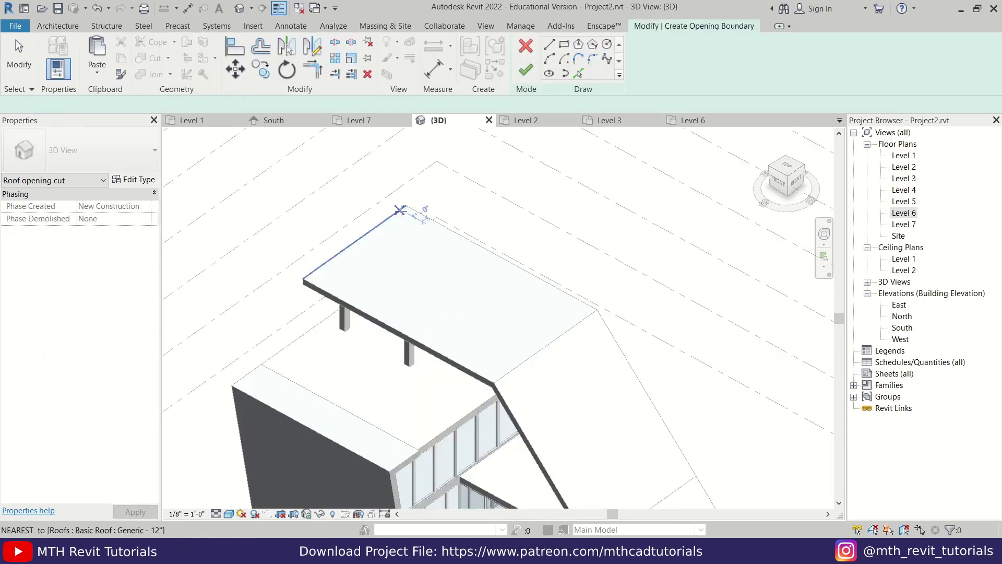
click(676, 126)
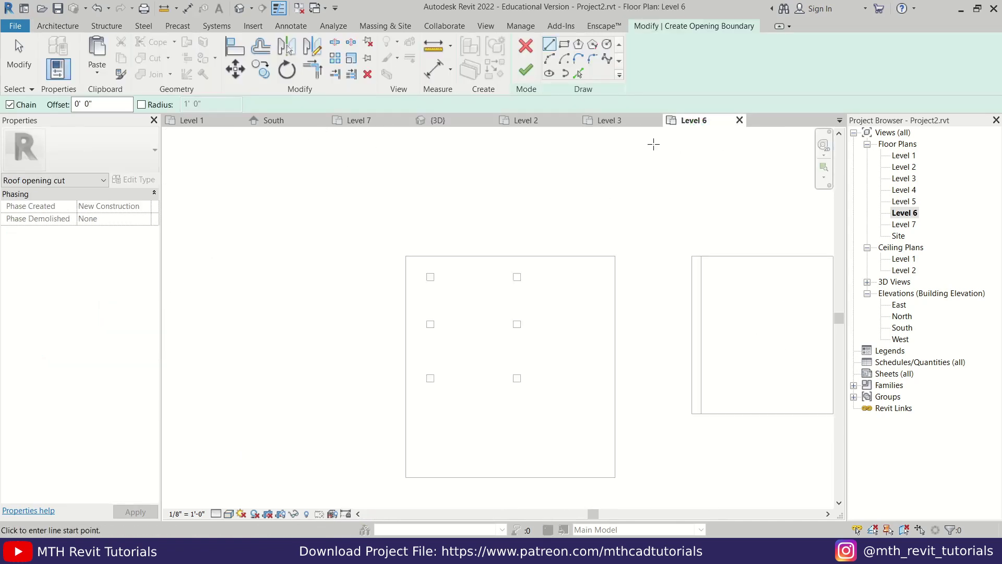
click(563, 44)
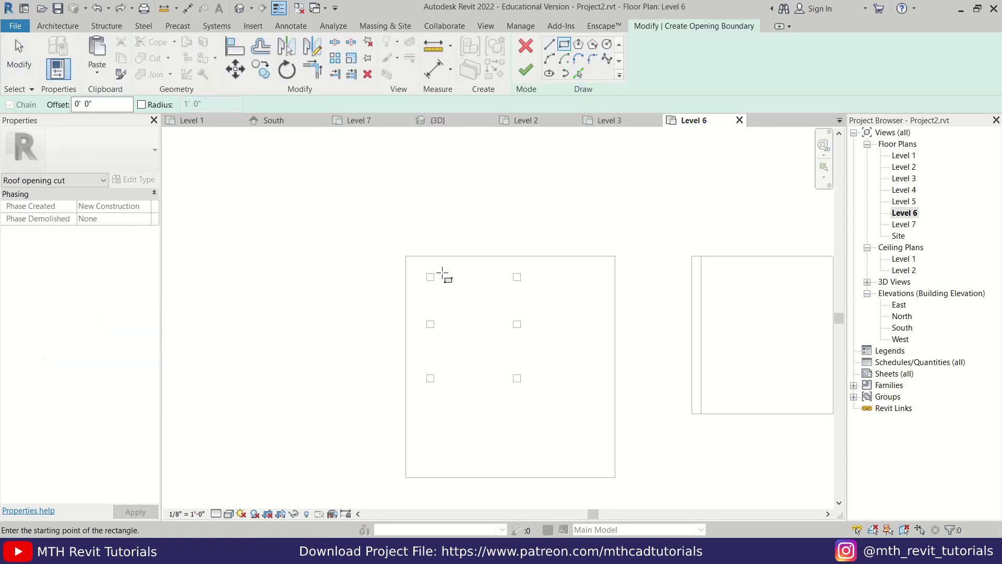
click(442, 272)
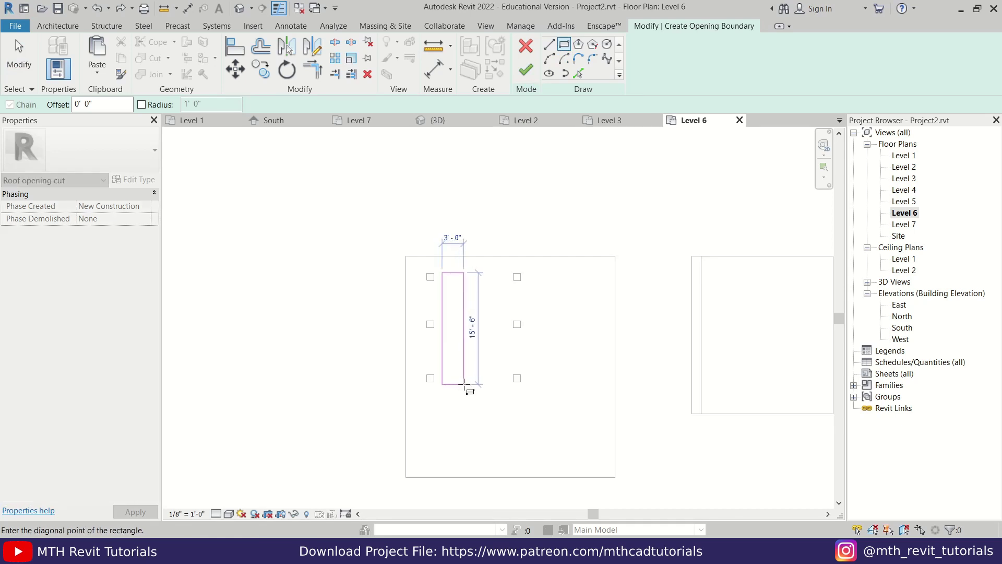
click(464, 385)
key(Escape)
key(Escape)
Set the width of the tall opening rectangle to 4' by adjusting its right edge
click(459, 296)
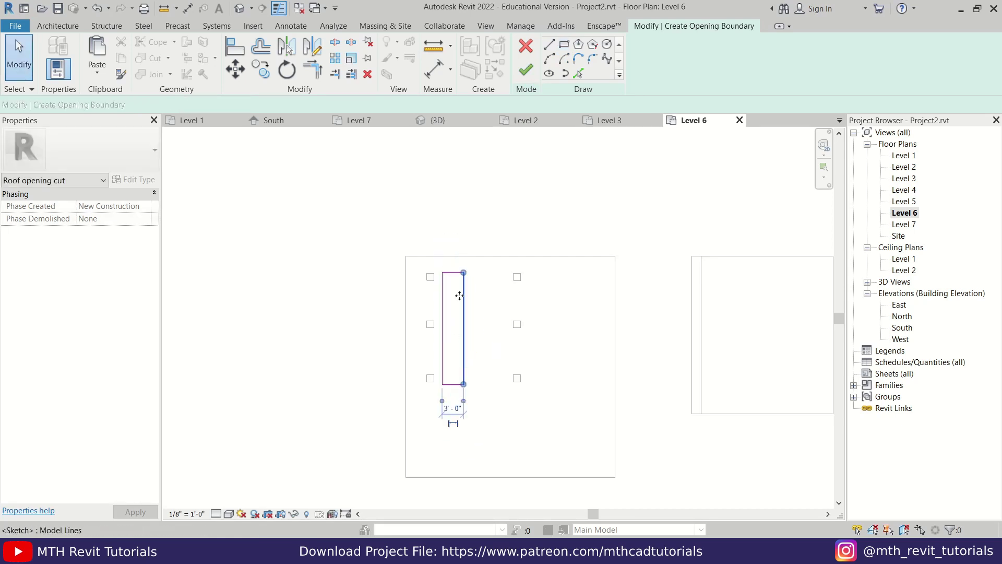
click(459, 414)
text(4)
key(Return)
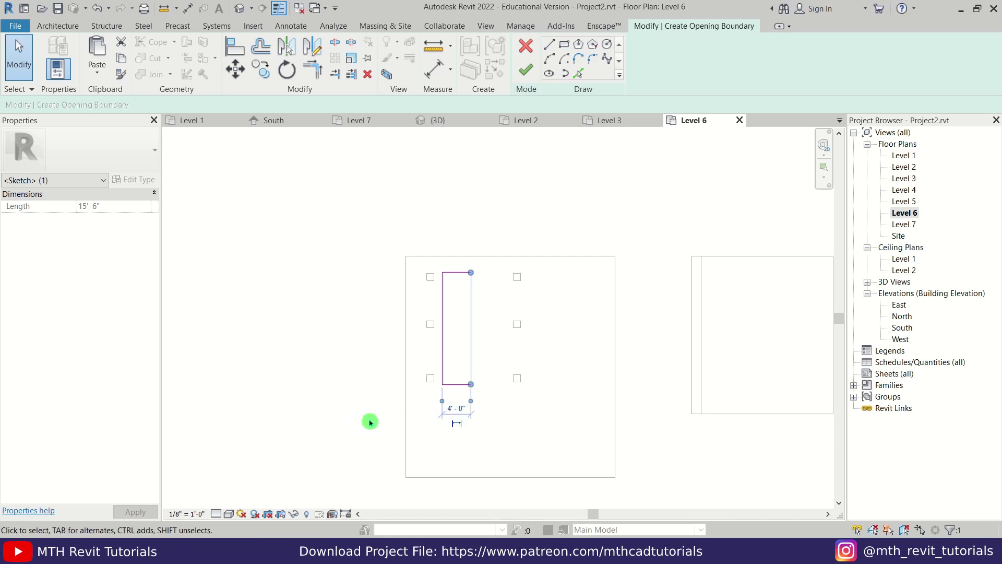
key(Escape)
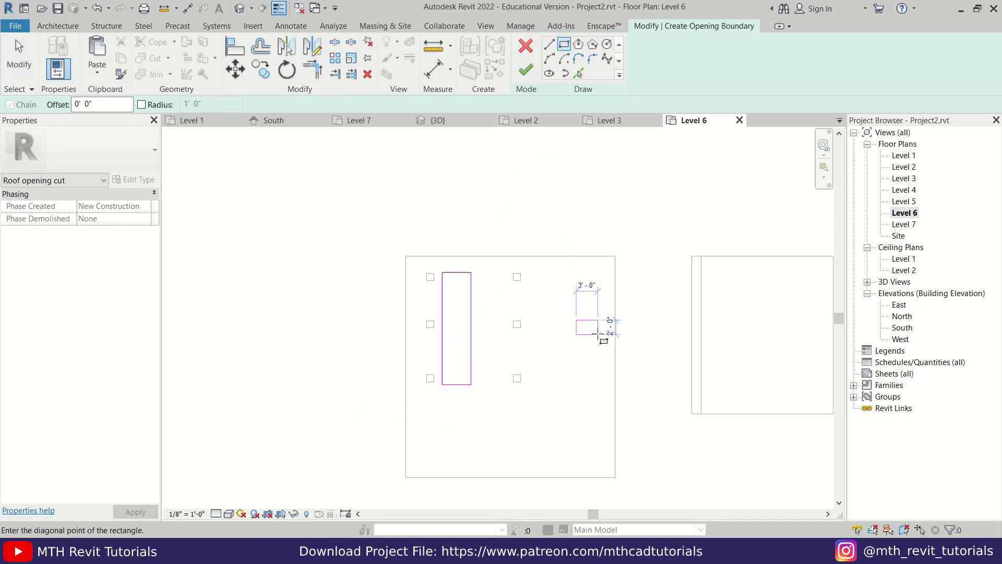
Sketch a rectangle about 5'-5" by 3'-10" at the slab's right edge and a horizontal guide line through it from the tall rectangle's midpoint
click(614, 347)
key(Escape)
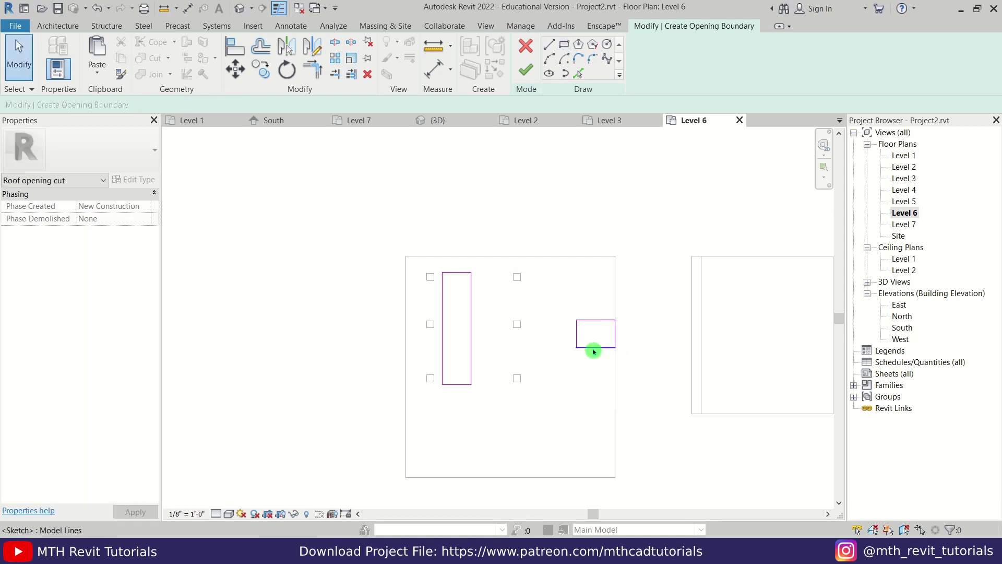
click(549, 44)
click(471, 328)
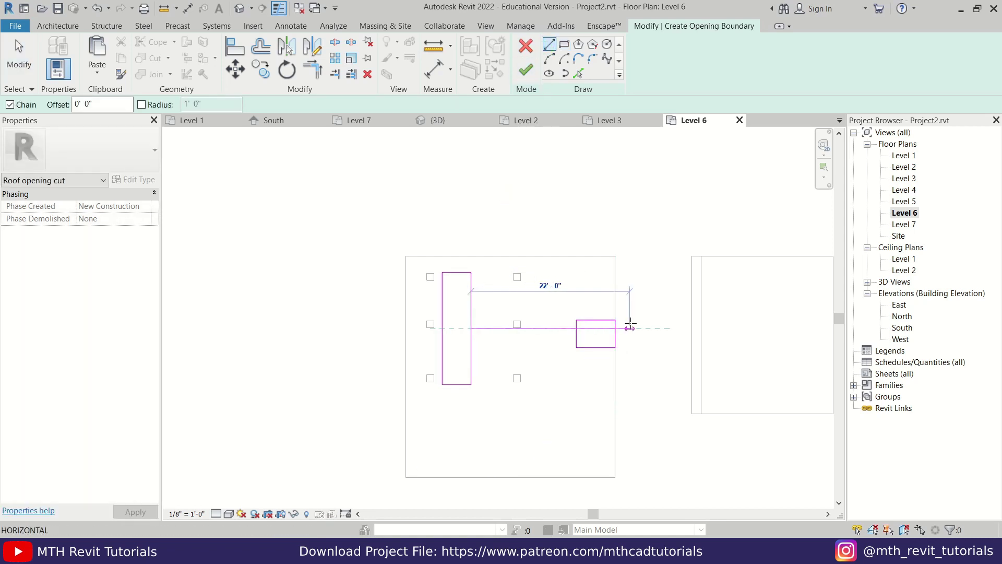
click(633, 328)
key(Escape)
key(Escape)
Move the small rectangle so its left side's midpoint sits on the guide line, and delete the guide line
drag(546, 282, 631, 360)
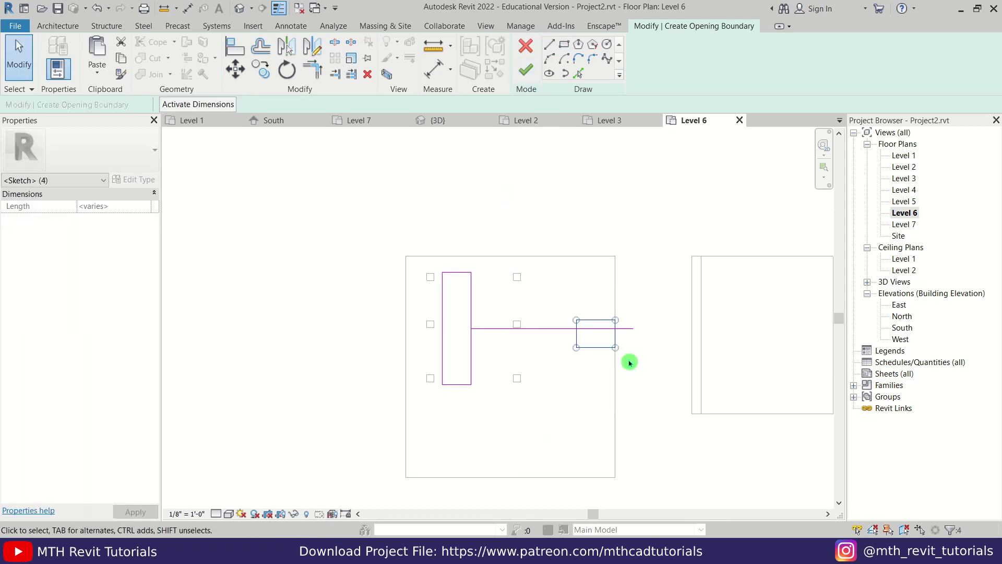
key(m)
key(v)
scroll(589, 346, up, 3)
click(559, 322)
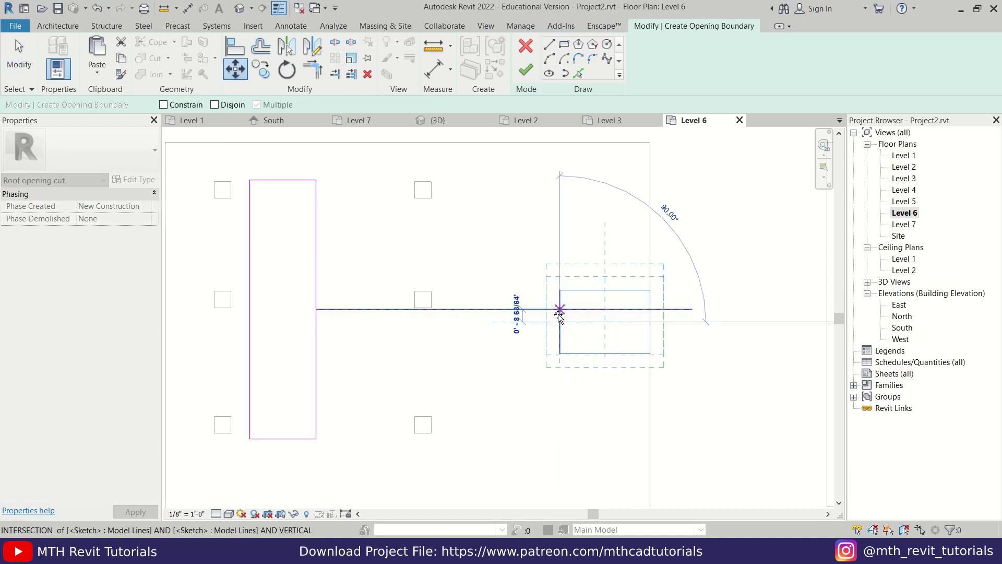
click(560, 309)
click(505, 310)
key(Delete)
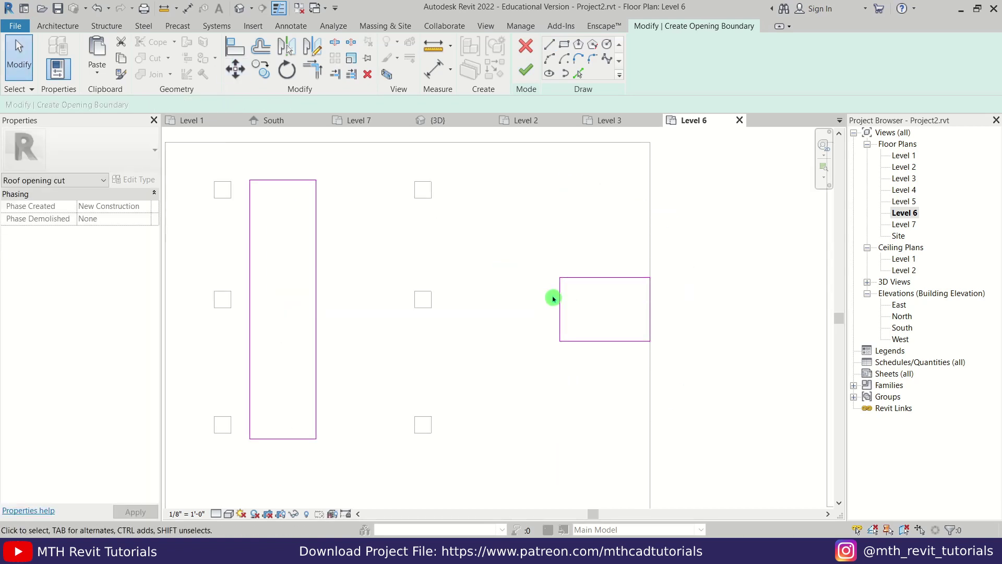
Set the small rectangle's horizontal length to 5' and finish the roof opening sketch
click(559, 303)
text(5' 5 3/256")
key(Return)
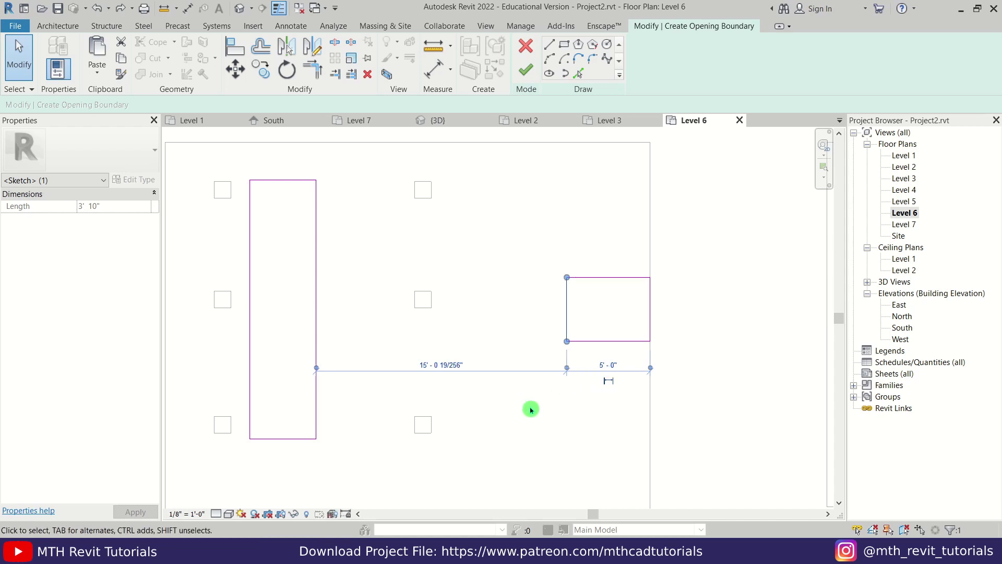
click(527, 71)
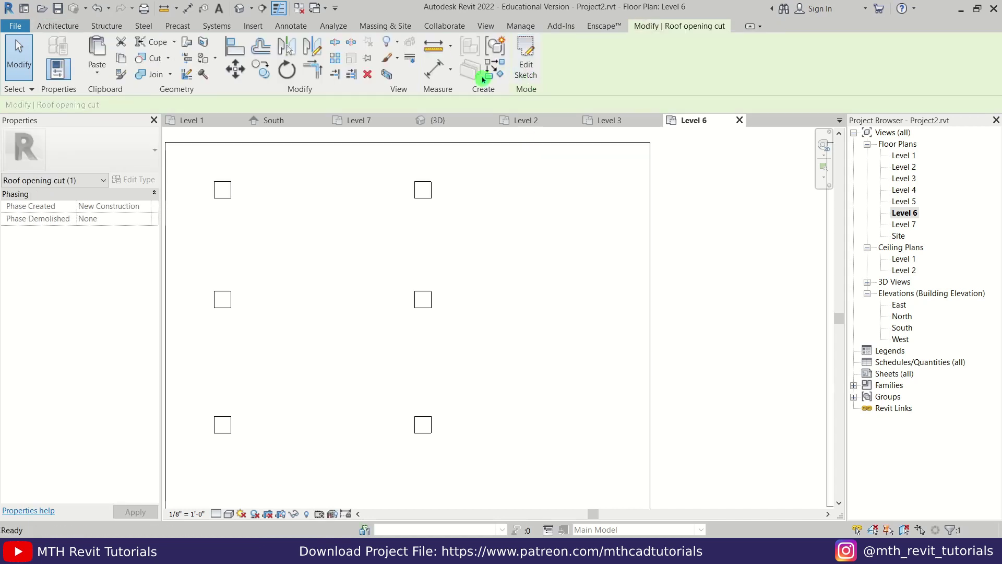
Edit the roof opening's boundary in the 3D view, extending the small rectangle to the fold line with the sloped panel, and finish the sketch
click(241, 13)
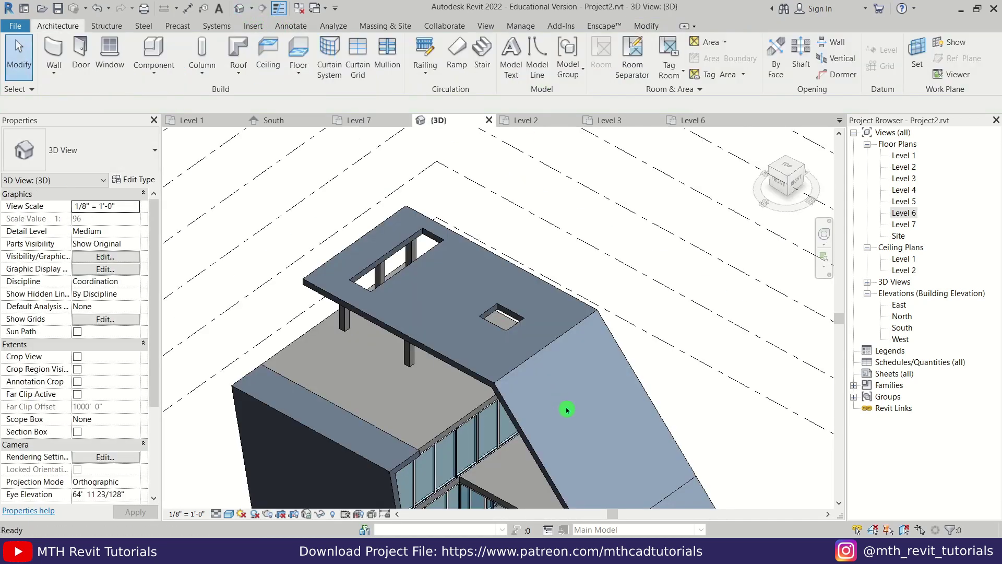
scroll(566, 320, up, 3)
scroll(355, 261, down, 2)
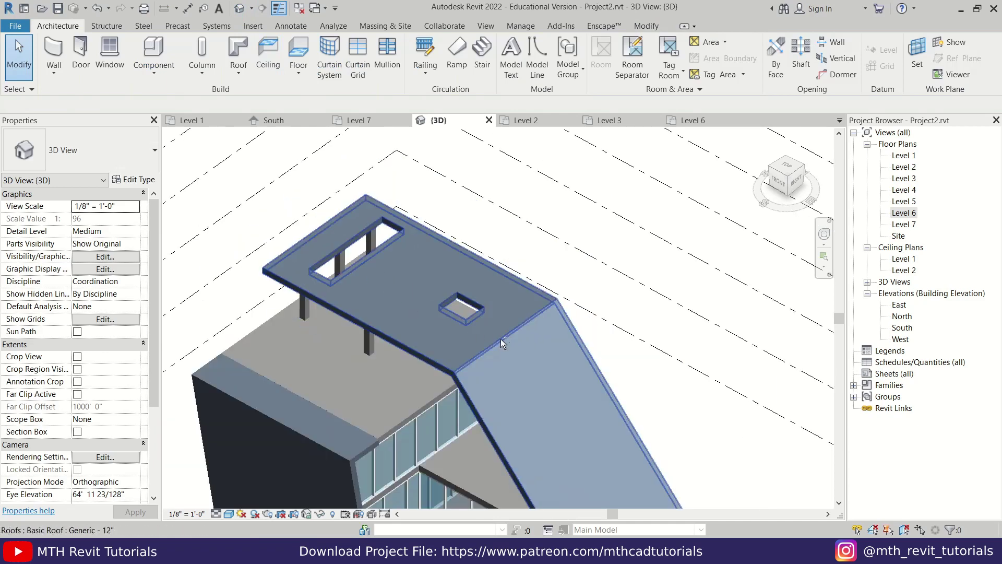
scroll(509, 315, up, 4)
scroll(470, 329, down, 3)
scroll(449, 300, up, 3)
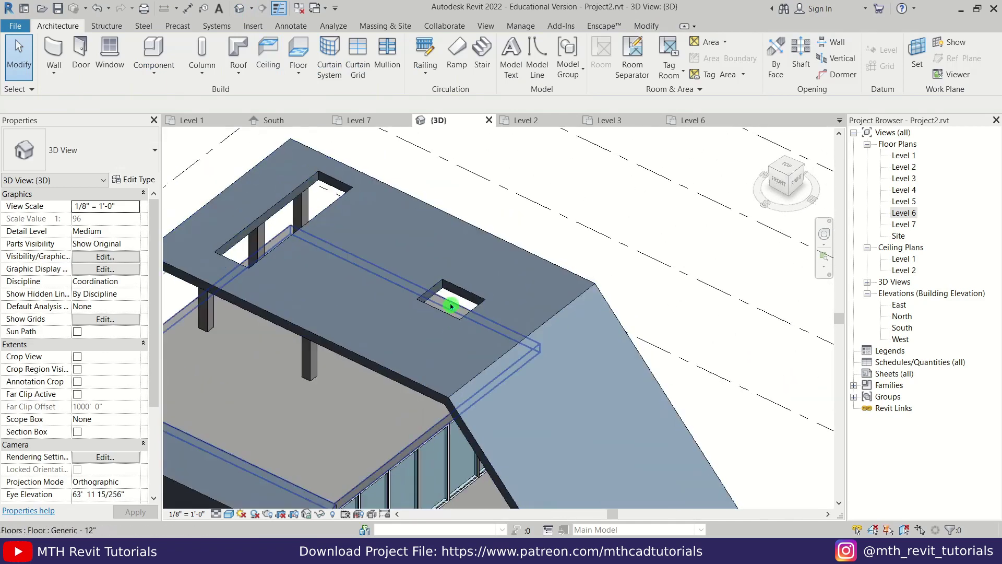
click(464, 282)
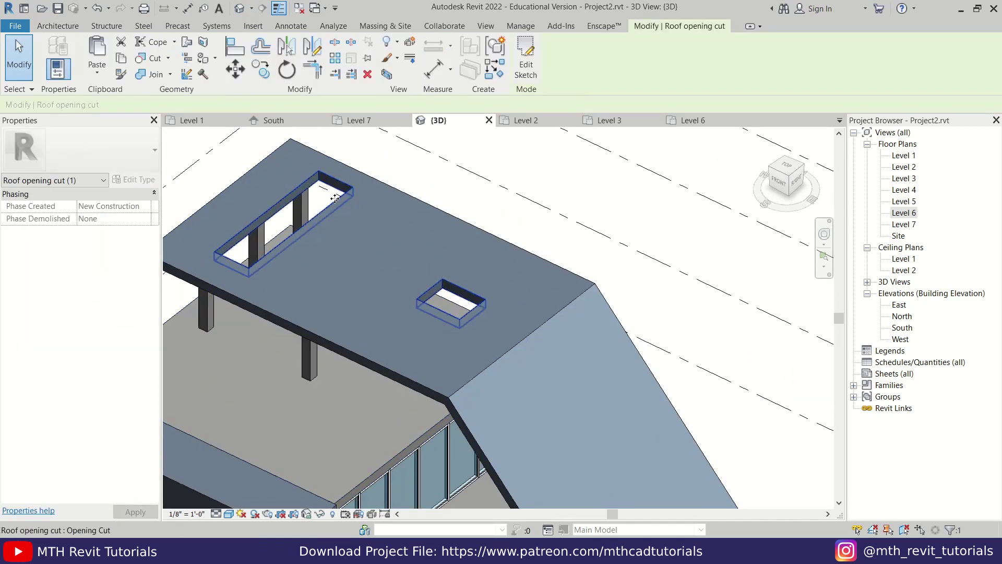
click(339, 216)
click(520, 79)
click(498, 318)
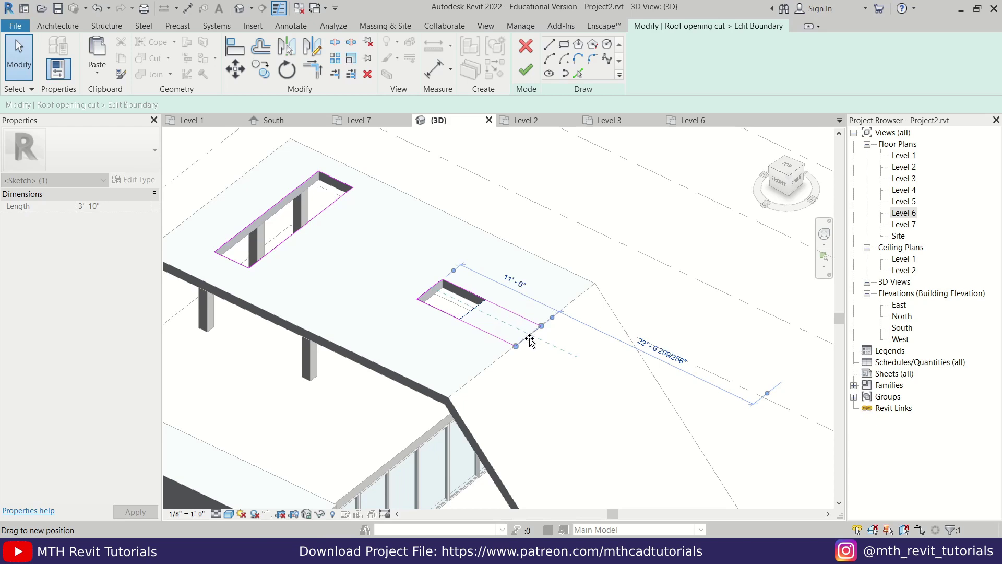
click(510, 127)
click(533, 73)
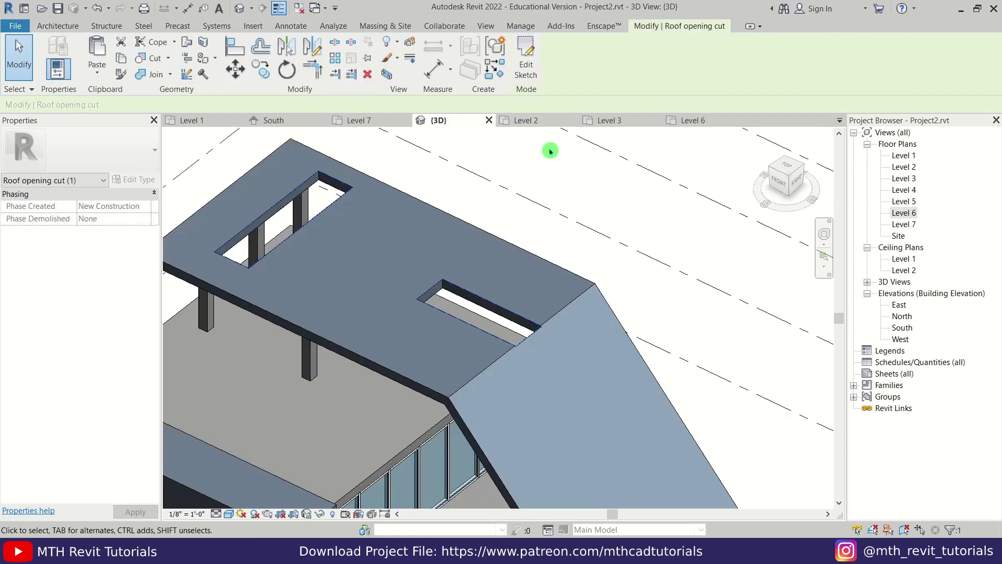
click(549, 153)
Start a by-face opening on the roof's sloped panel and sketch a rectangle about 18' by 4' from the slot's end in the top view
scroll(492, 246, down, 2)
middle_drag(570, 301, 471, 235)
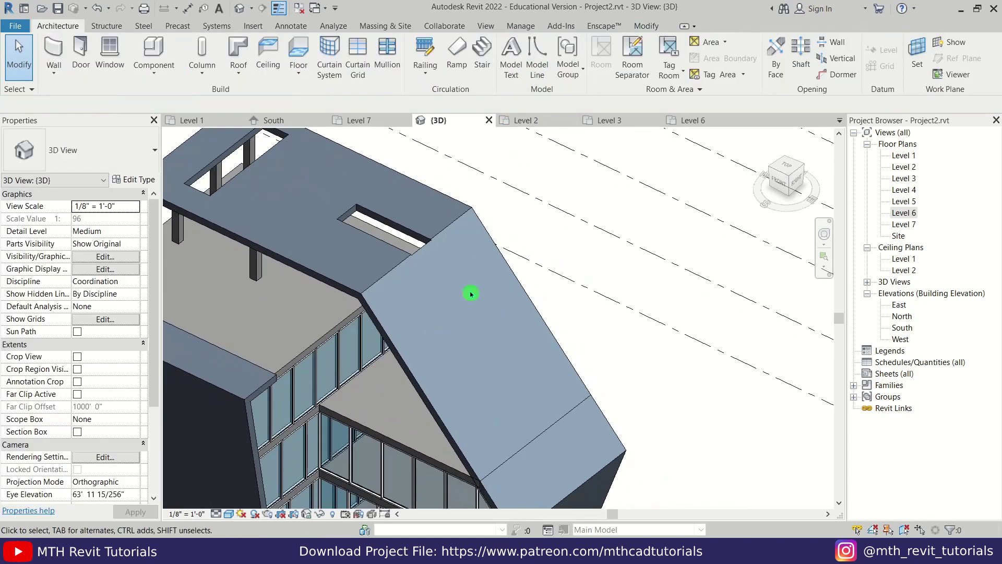
click(775, 76)
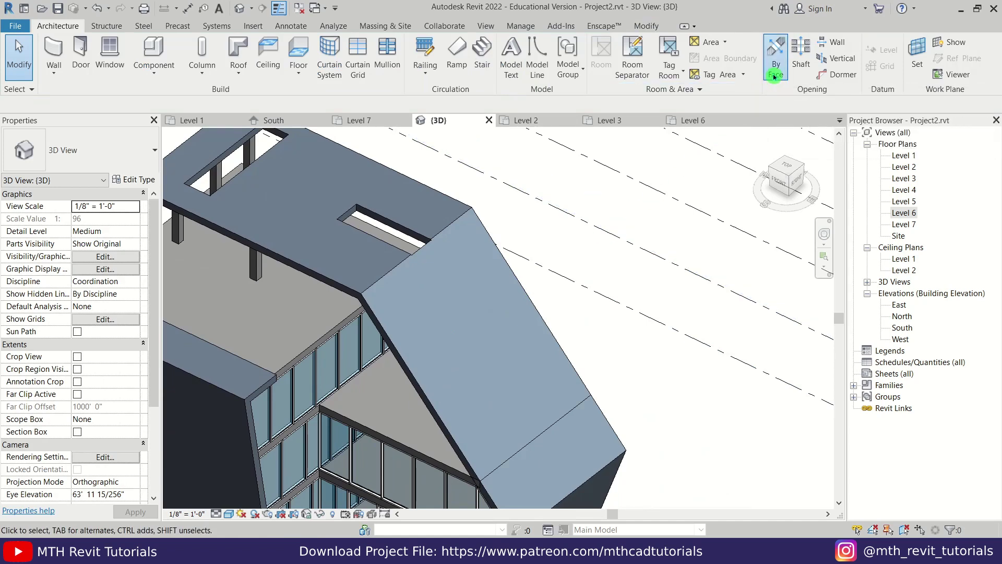
click(529, 283)
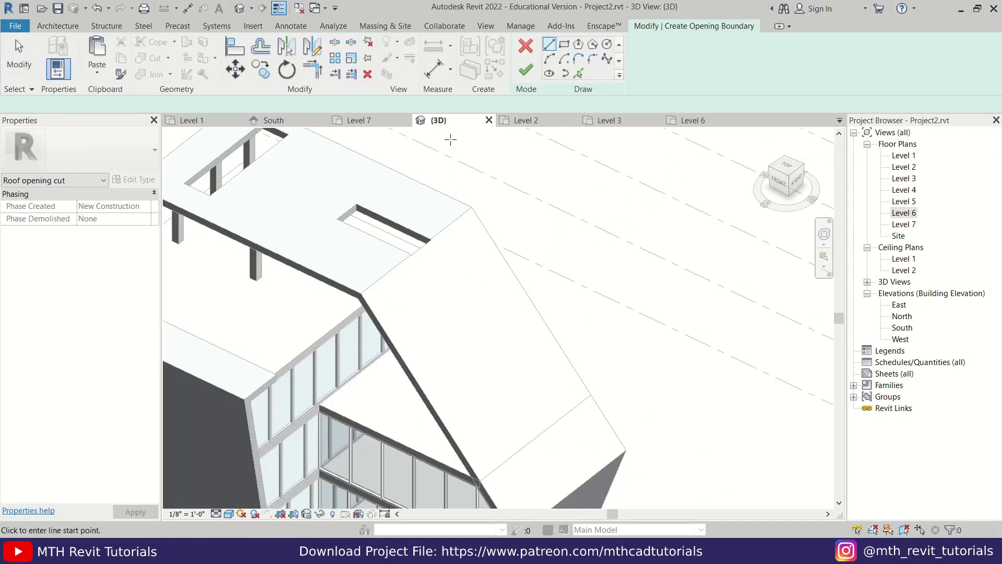
click(788, 173)
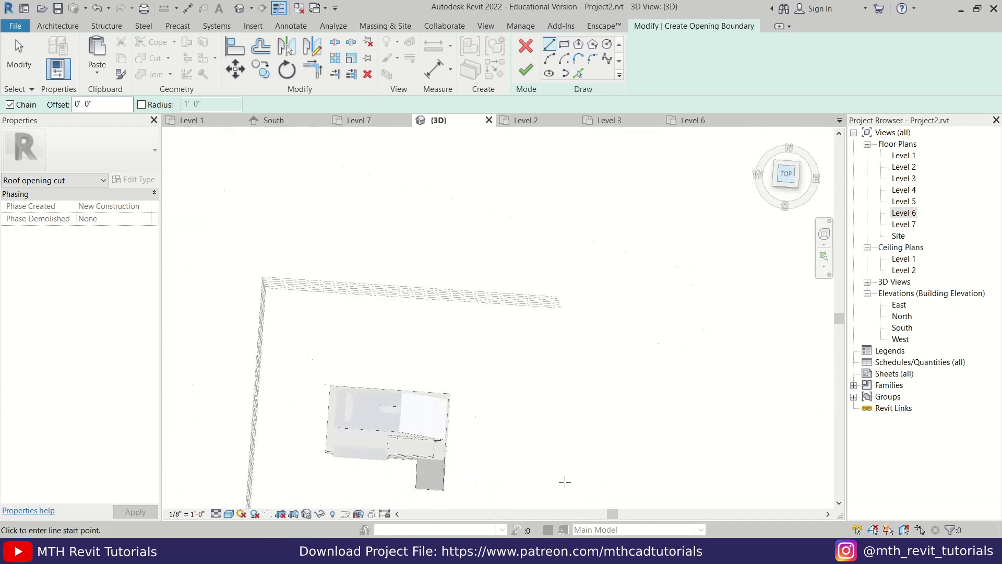
scroll(359, 244, up, 3)
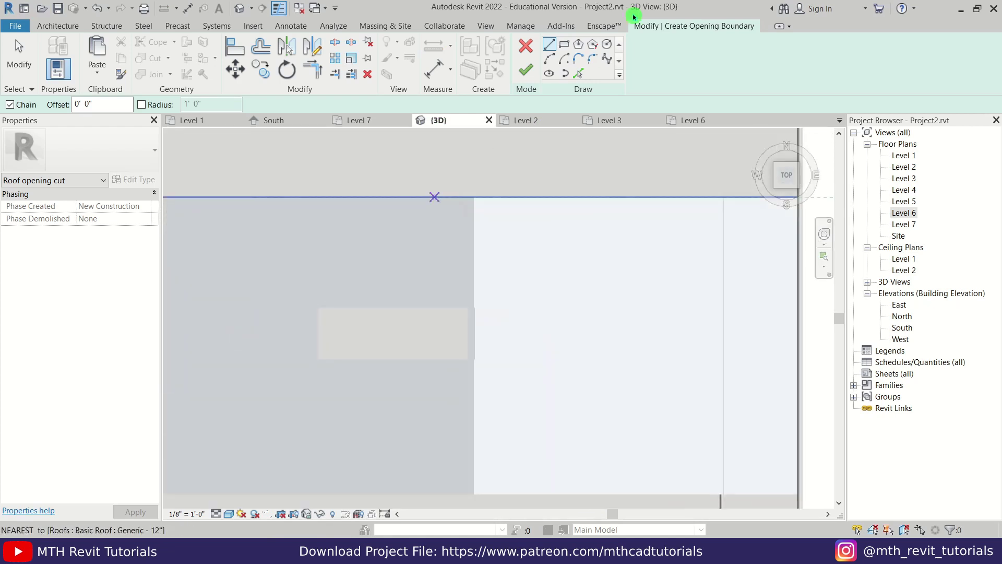
click(564, 44)
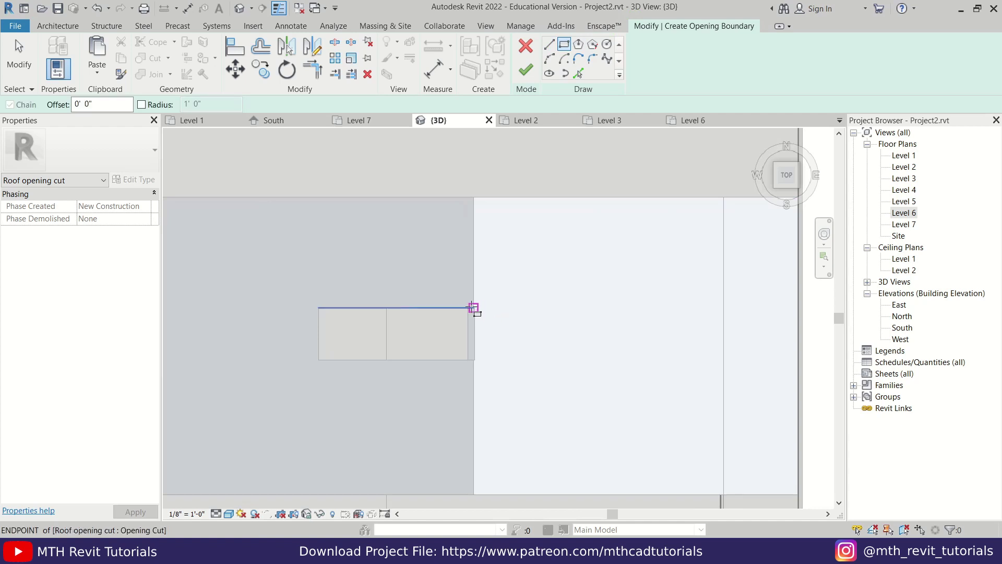
click(474, 307)
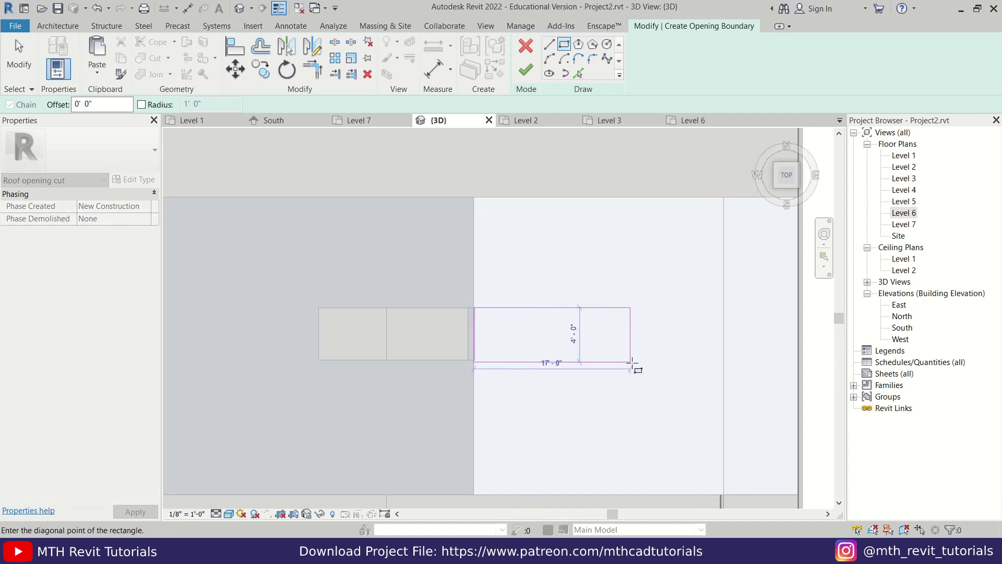
click(639, 362)
key(Escape)
Align the new rectangle's lower edge with the existing slot's lower edge and finish the sloped panel's opening
scroll(477, 361, up, 2)
mouse_move(489, 362)
mouse_down()
mouse_move(509, 339)
mouse_move(509, 360)
mouse_move(471, 359)
mouse_up()
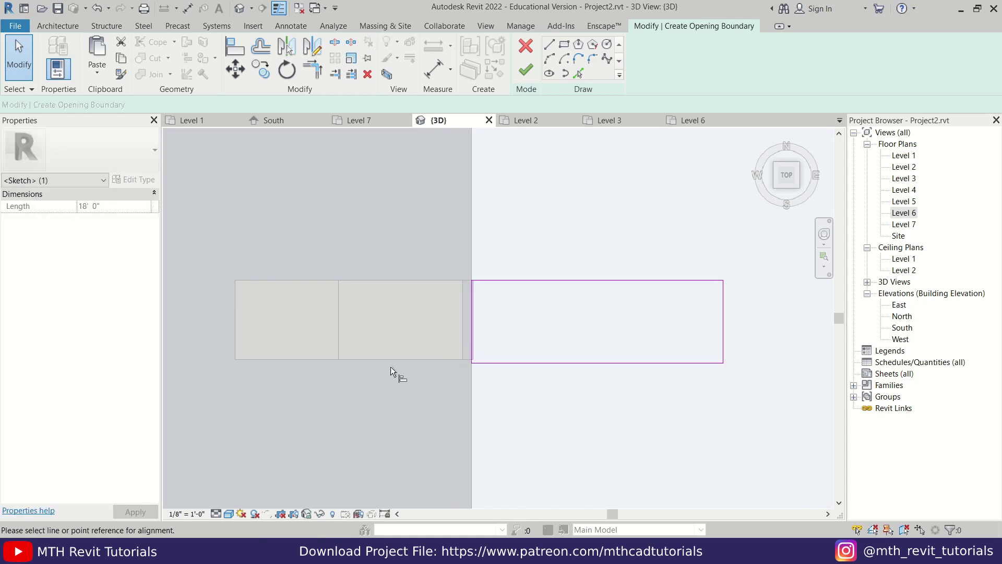
key(a)
key(l)
key(Escape)
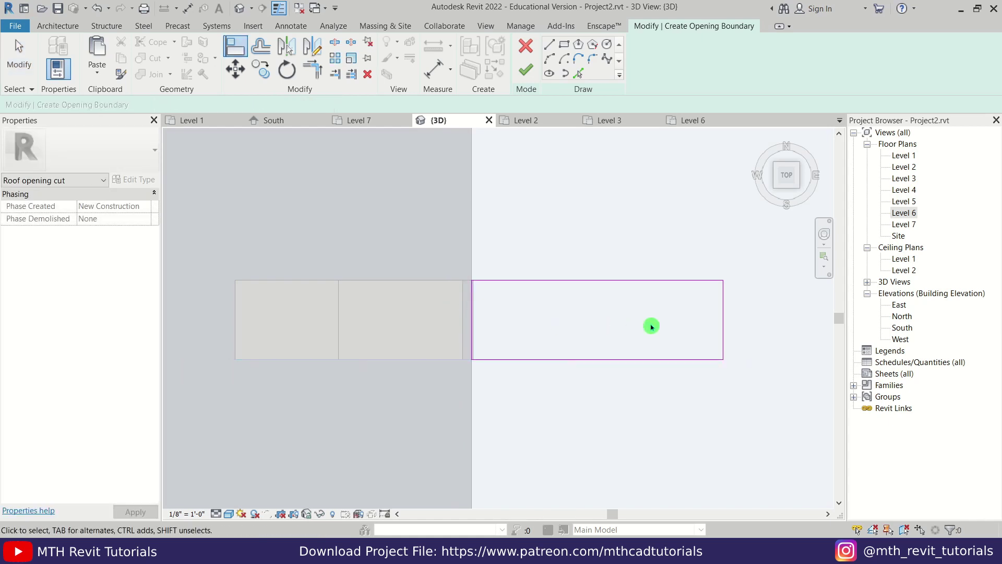
click(723, 311)
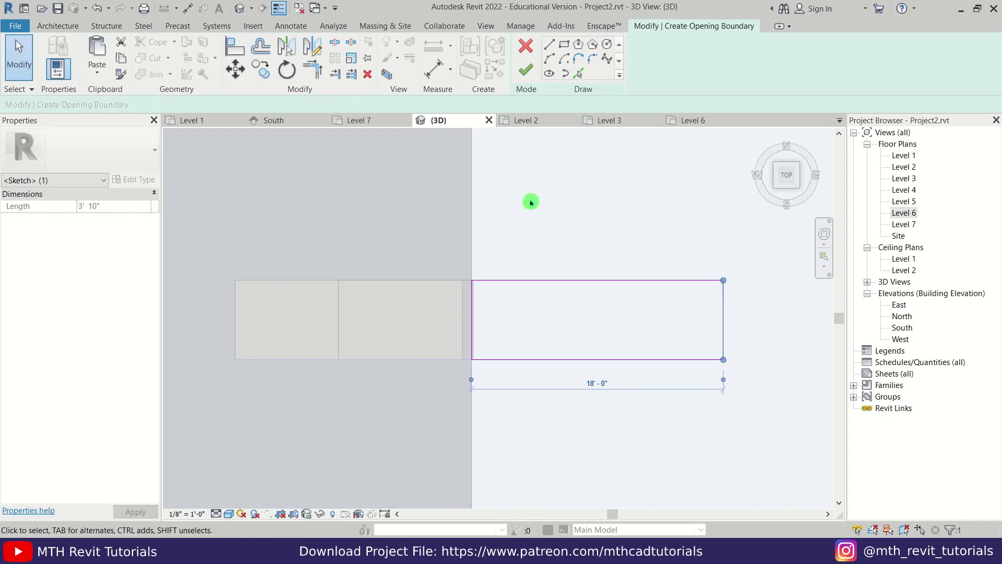
click(524, 72)
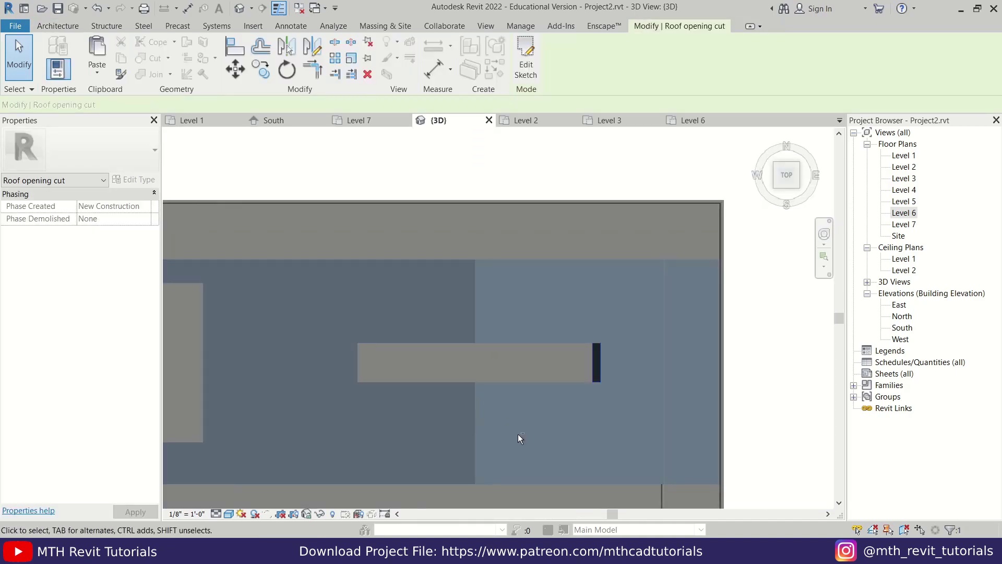
shift+middle_drag(517, 433, 540, 303)
shift+middle_drag(522, 366, 495, 257)
shift+middle_drag(487, 337, 514, 395)
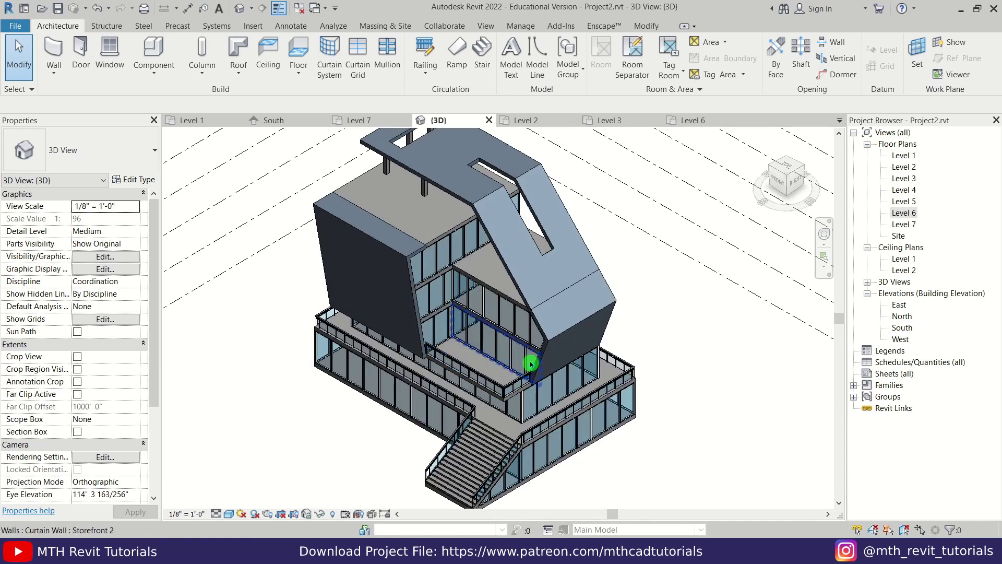
middle_drag(527, 356, 541, 379)
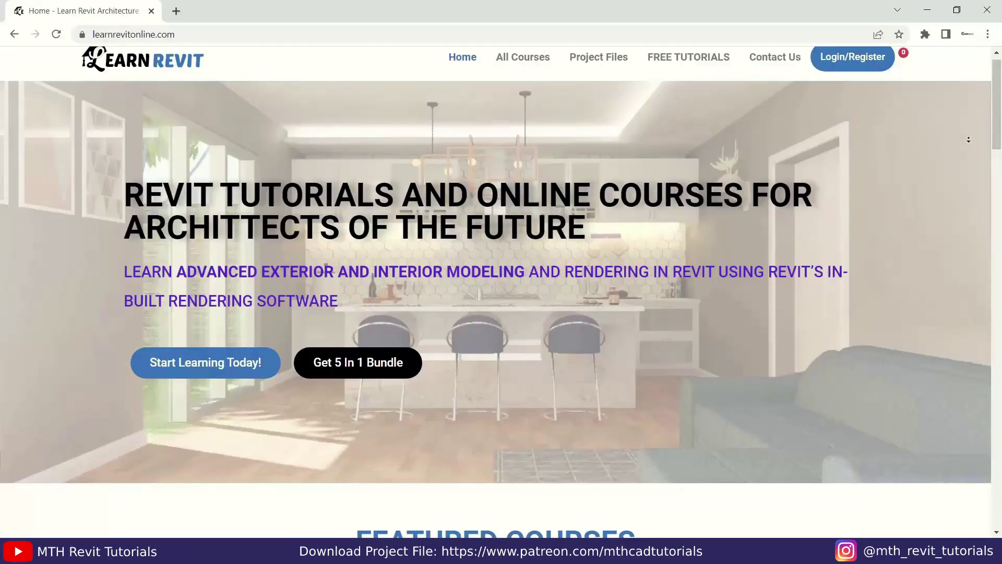
scroll(968, 140, down, 9)
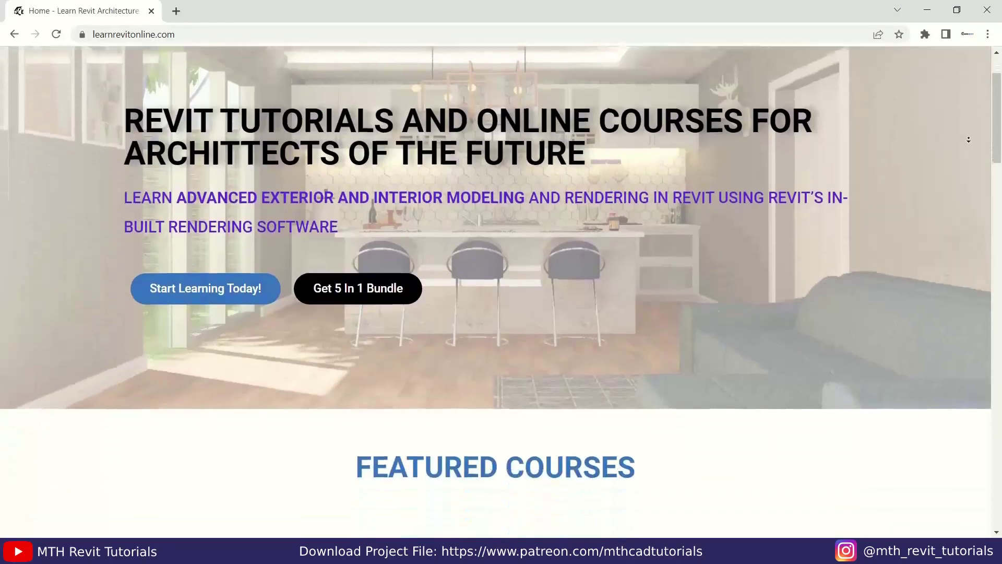
scroll(968, 139, down, 10)
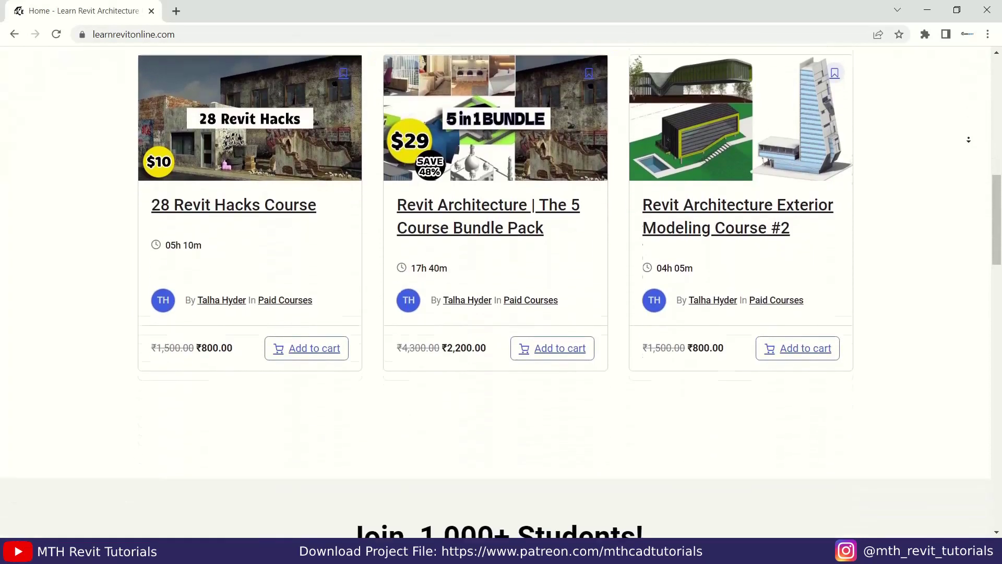